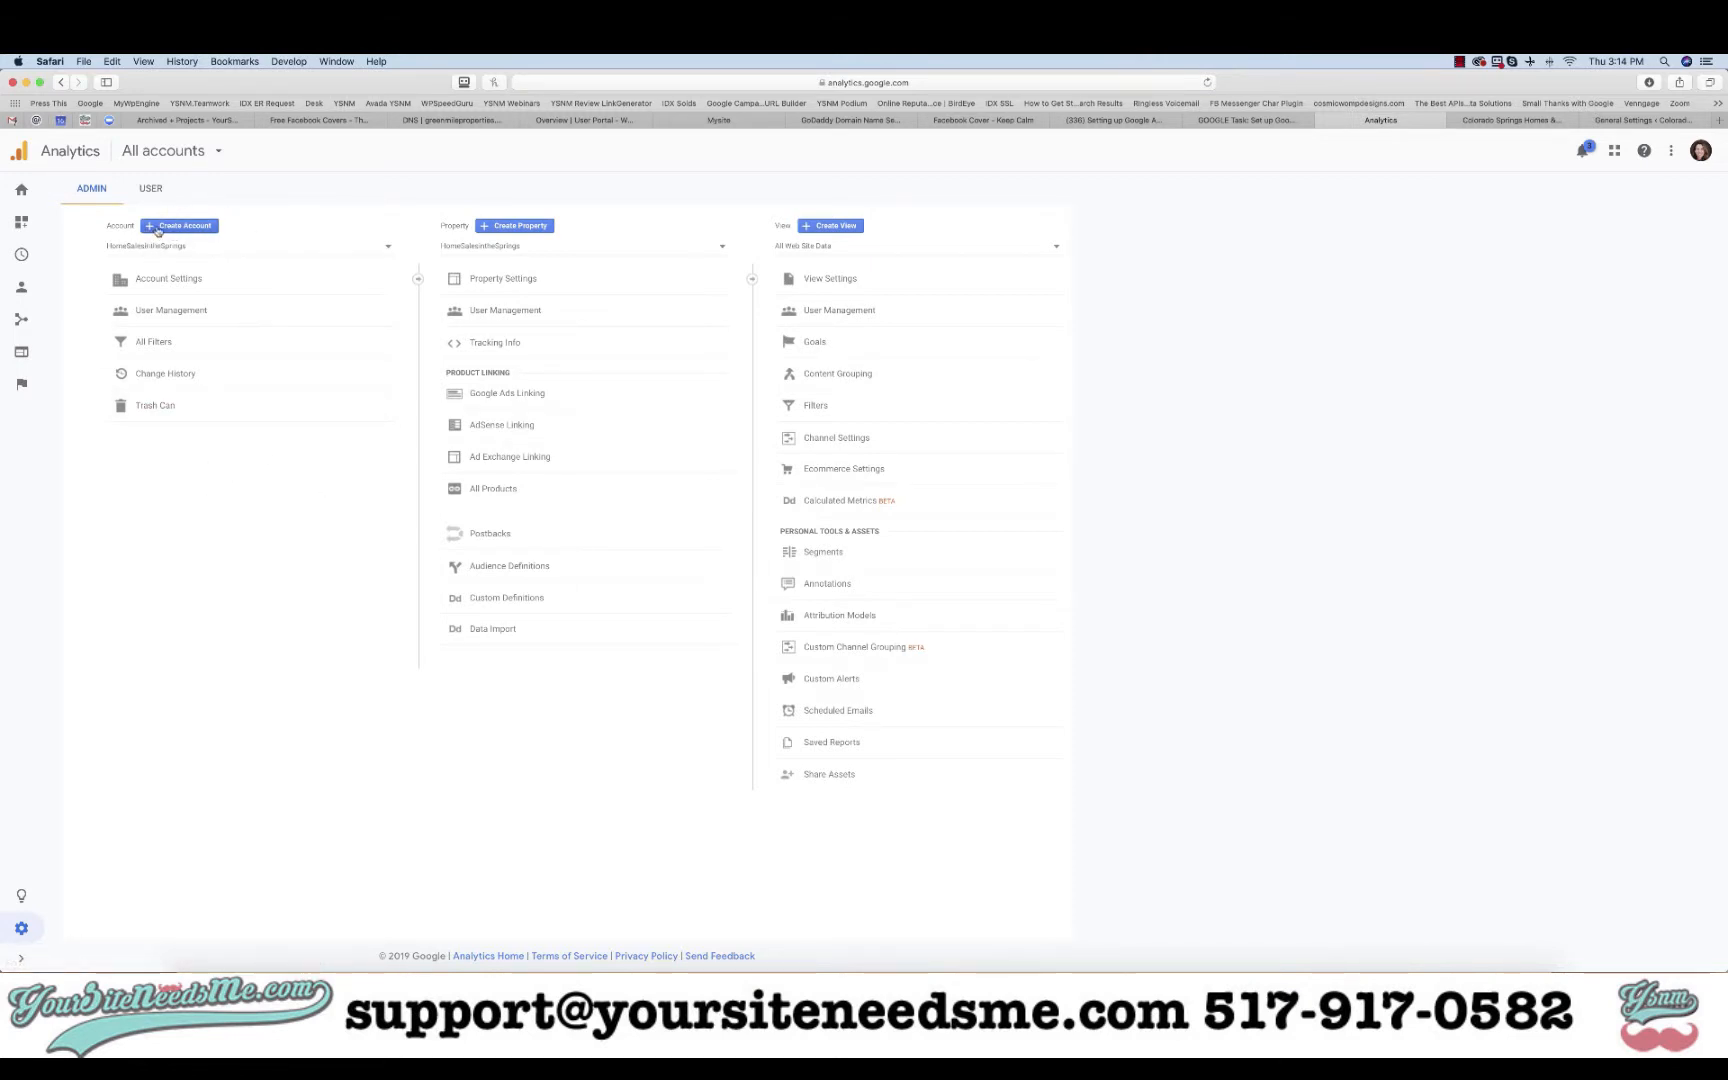
- Start a new account named HomeSalesintheSprings, reusing that name as the website name
{"action": "left_click", "coordinate": [158, 231]}
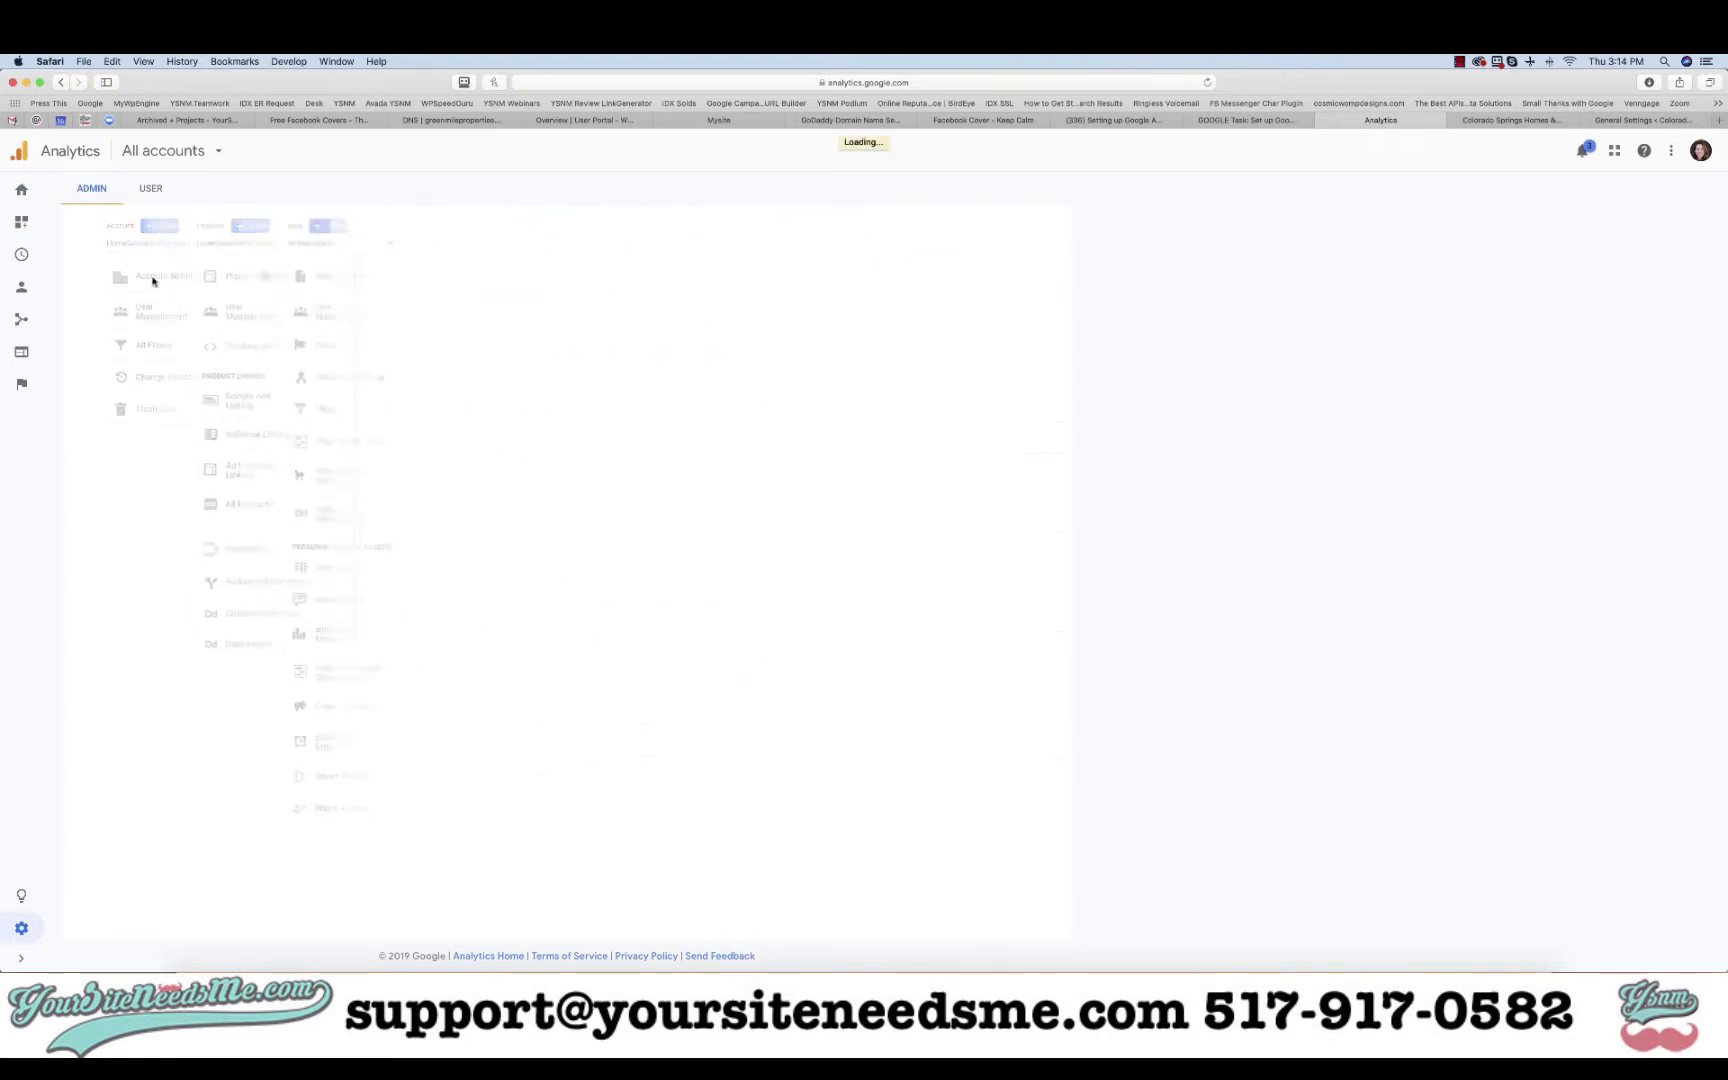
{"action": "left_click", "coordinate": [193, 376]}
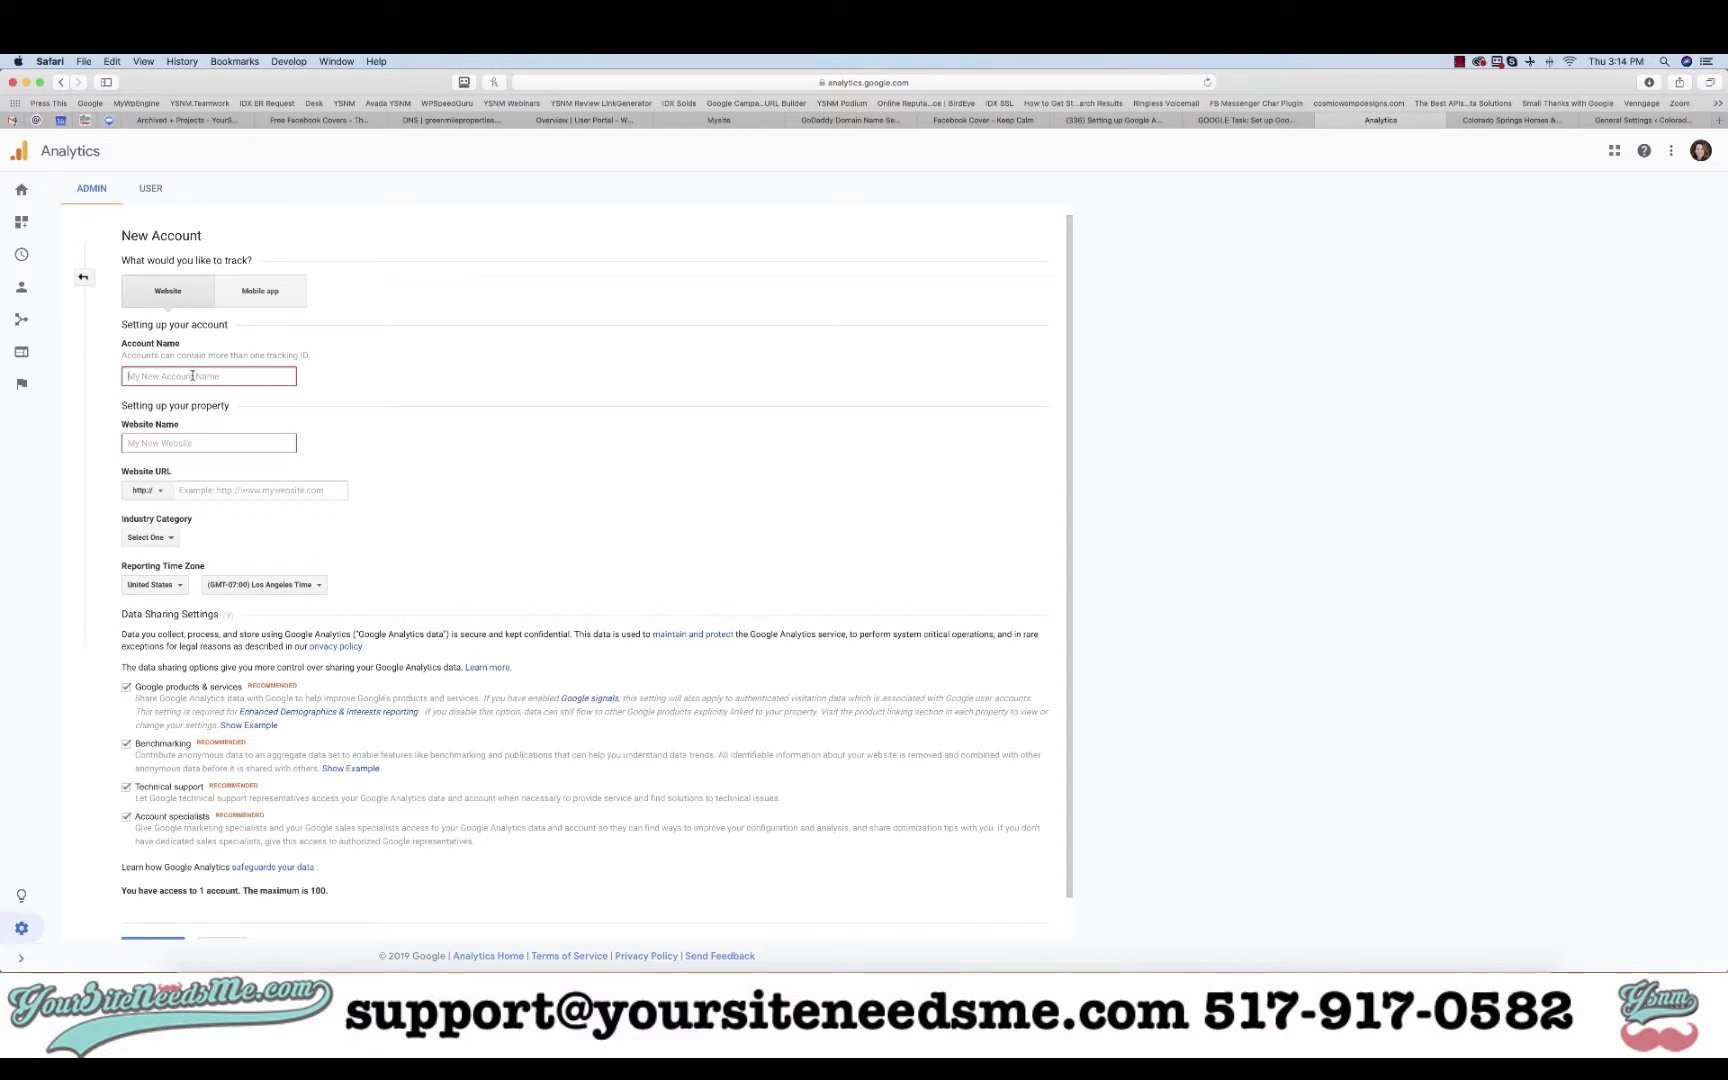
{"action": "type", "text": "HomeSalesintheSprings"}
{"action": "key", "text": "super+a"}
{"action": "key", "text": "super+c"}
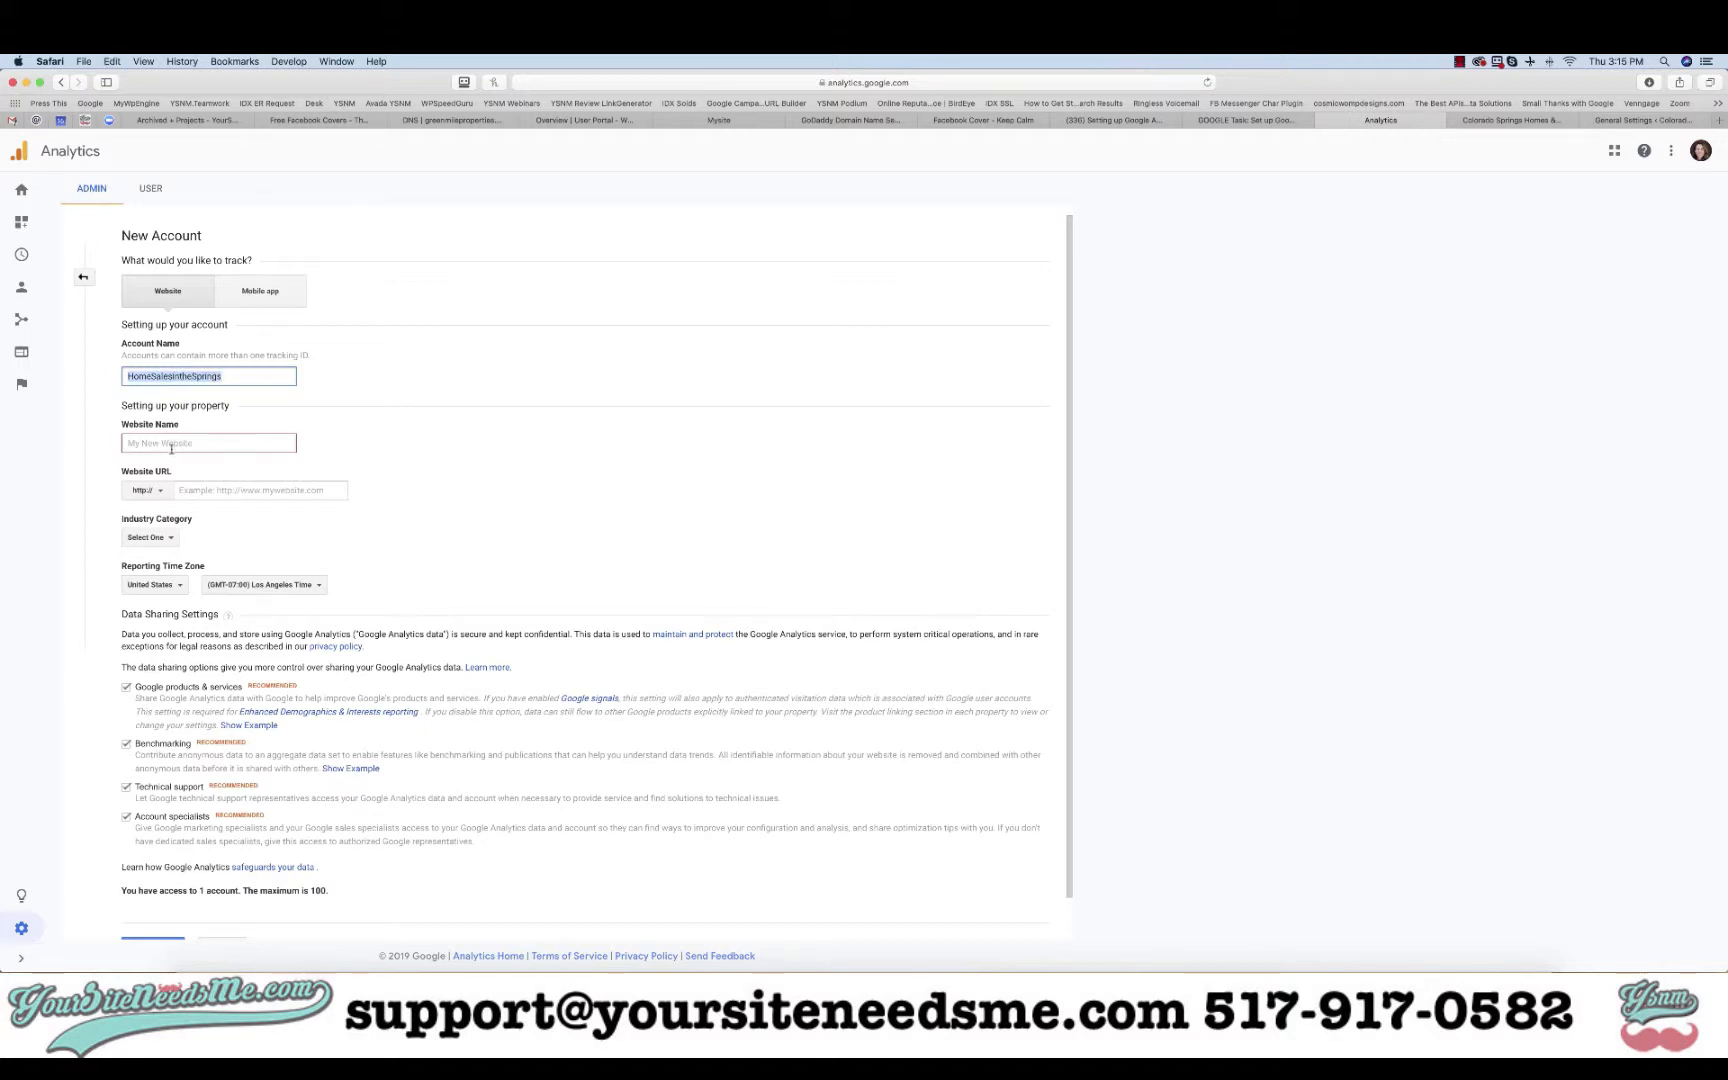
{"action": "left_click", "coordinate": [200, 445]}
{"action": "key", "text": "super+v"}
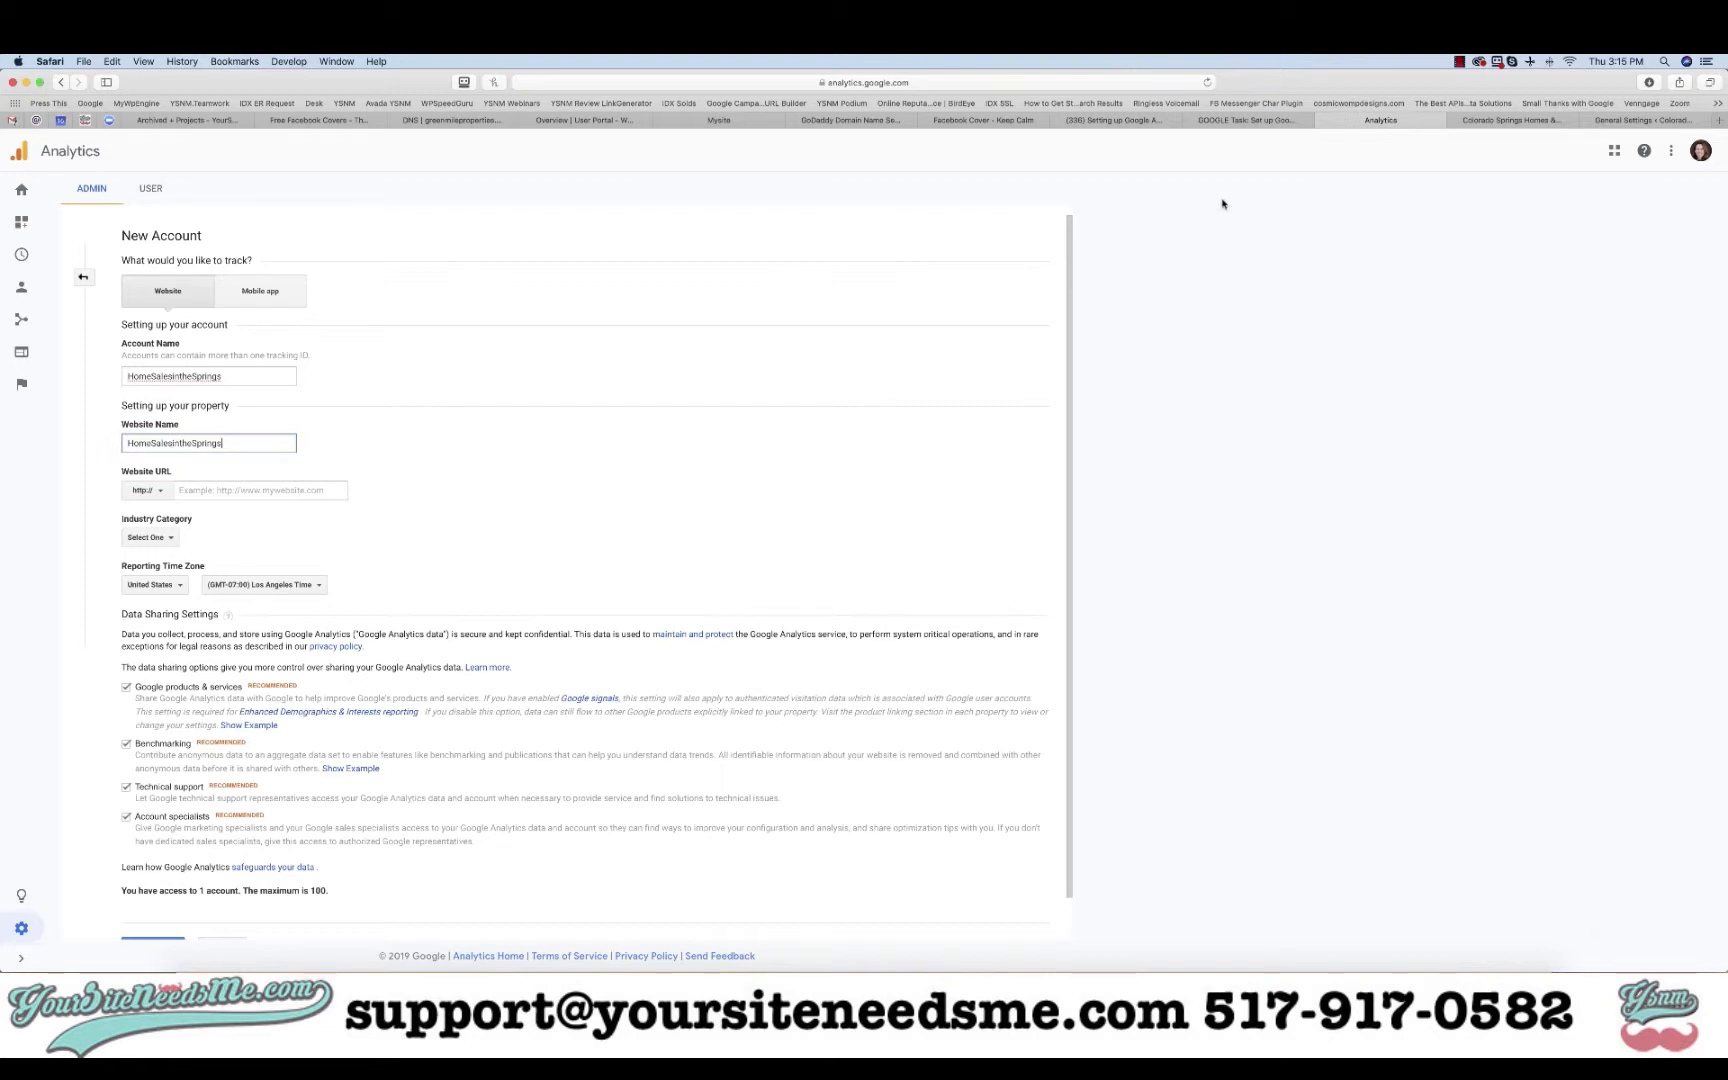
{"action": "left_click", "coordinate": [1505, 121]}
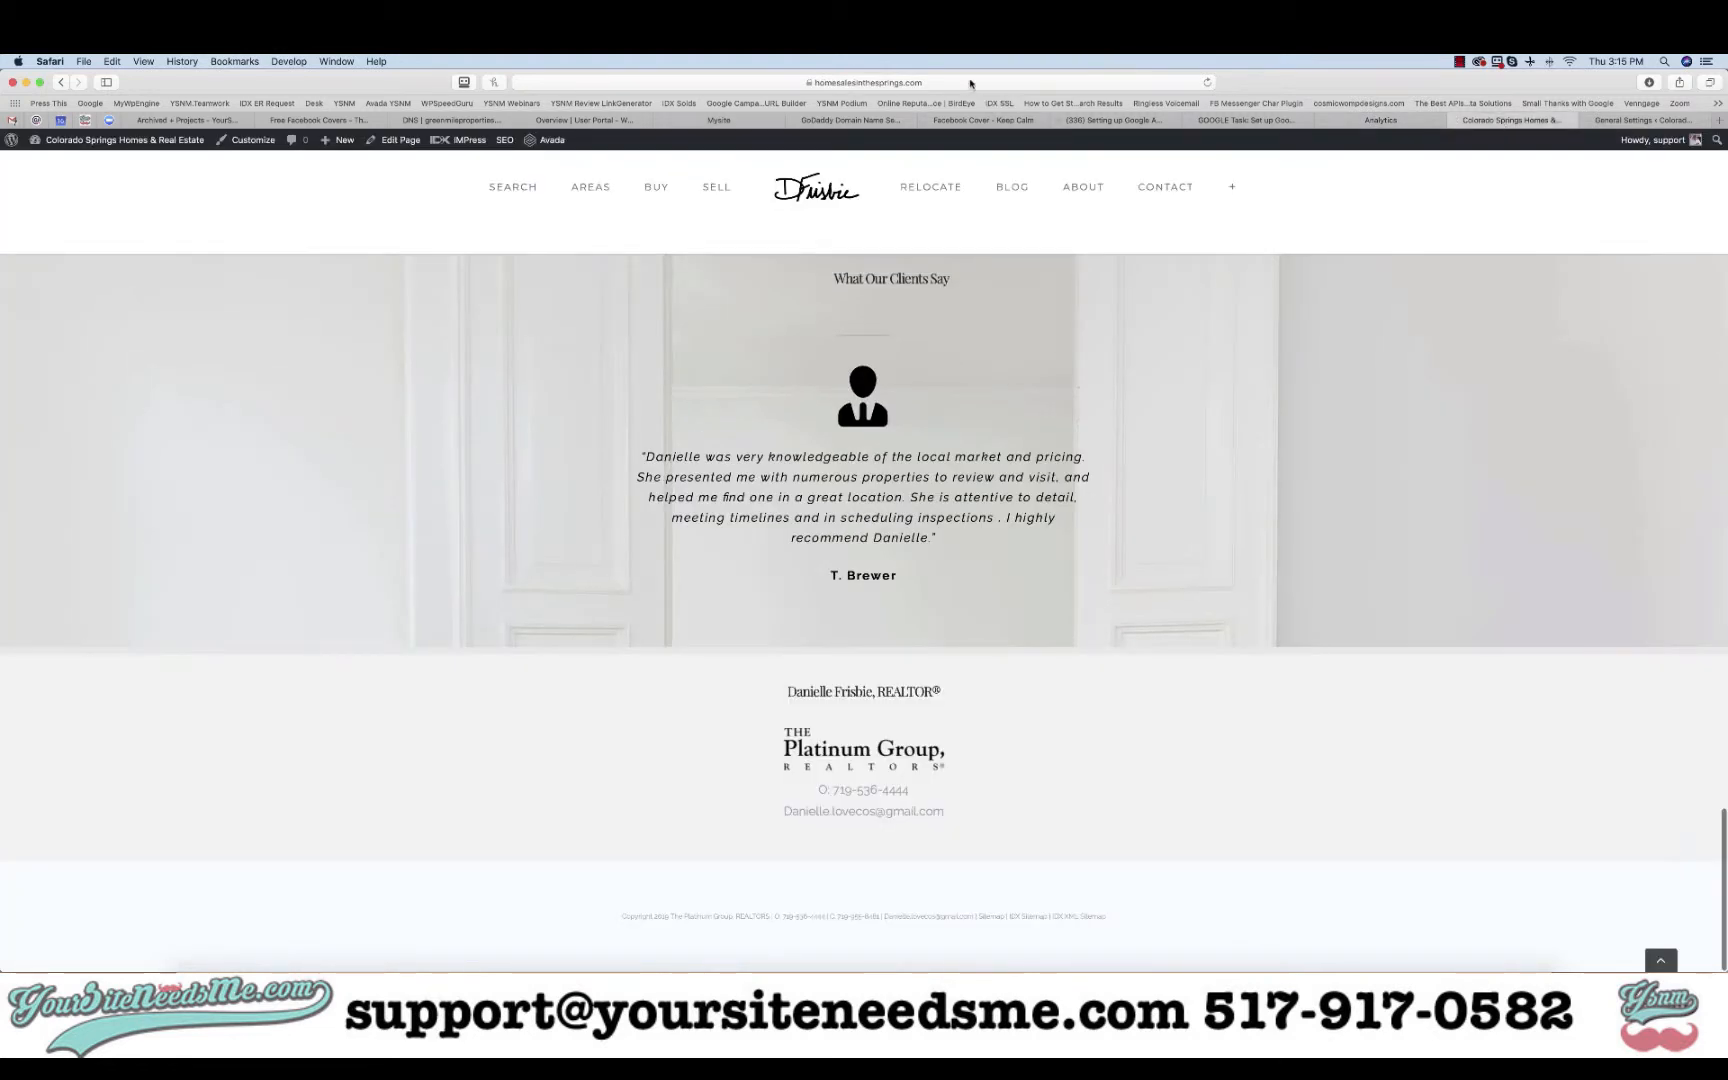
{"action": "left_click", "coordinate": [540, 83]}
{"action": "key", "text": "super+c"}
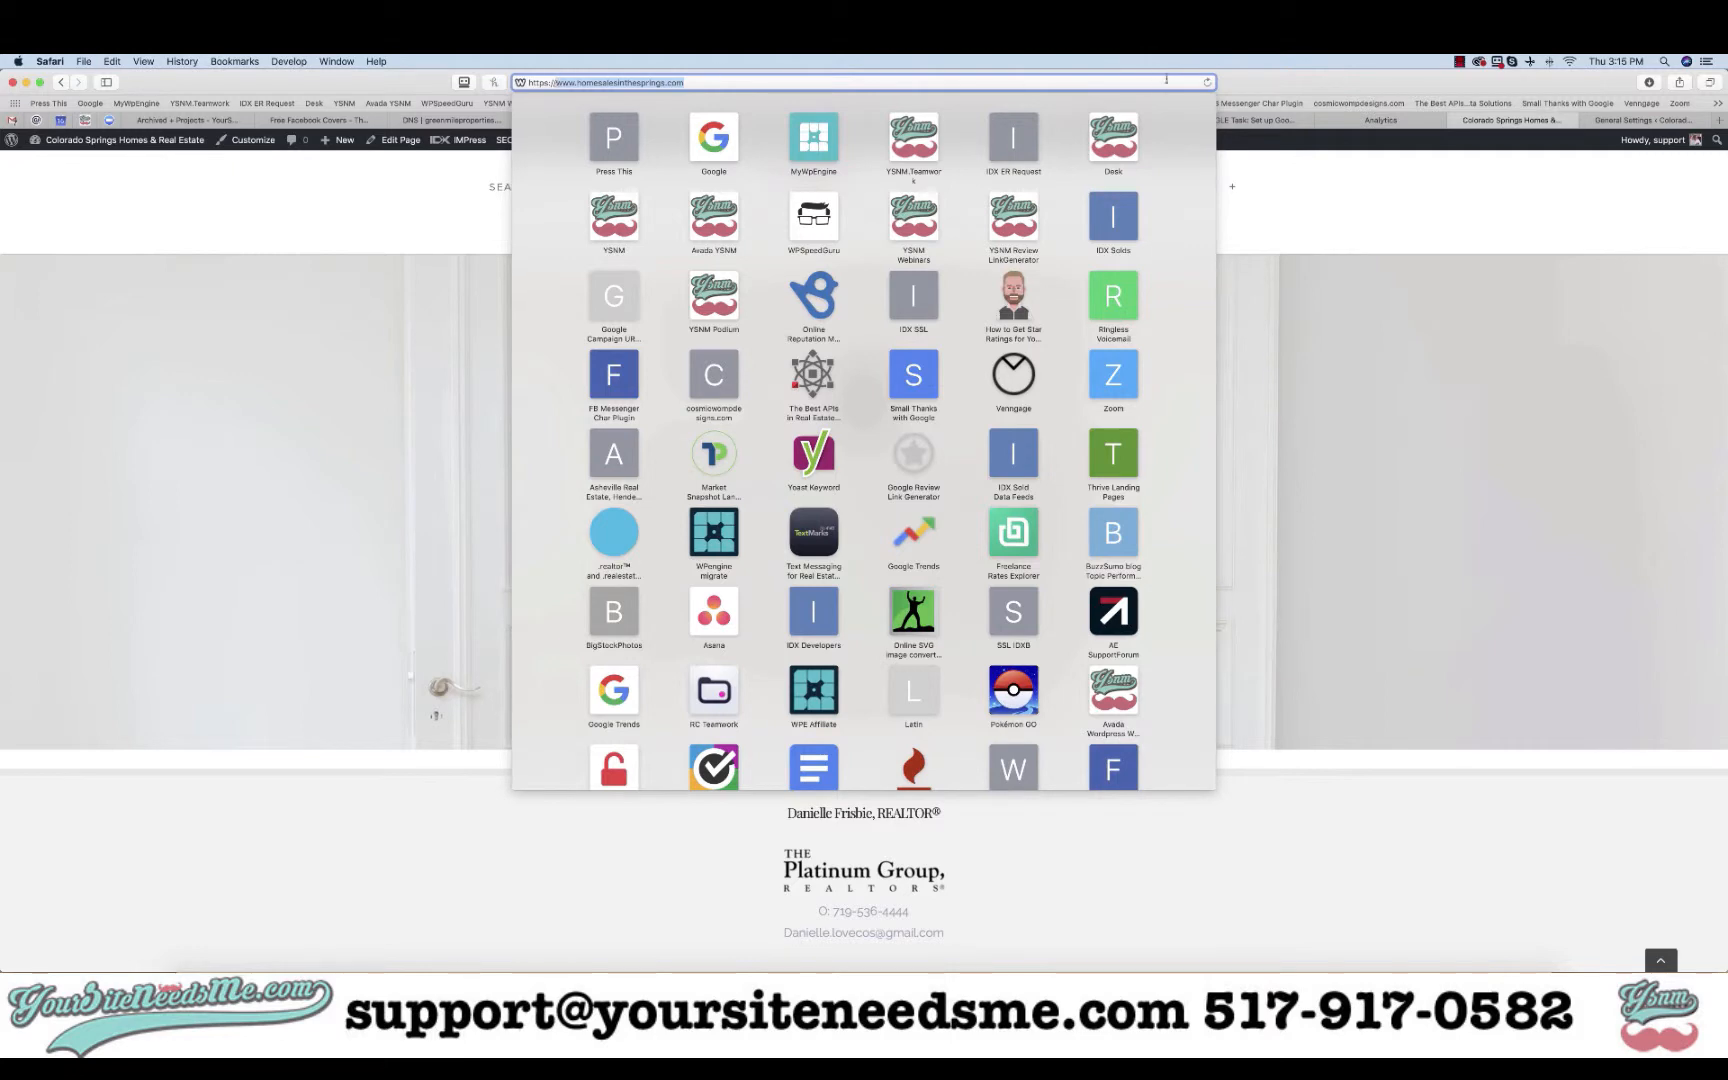
{"action": "key", "text": "Escape"}
{"action": "left_click", "coordinate": [1366, 124]}
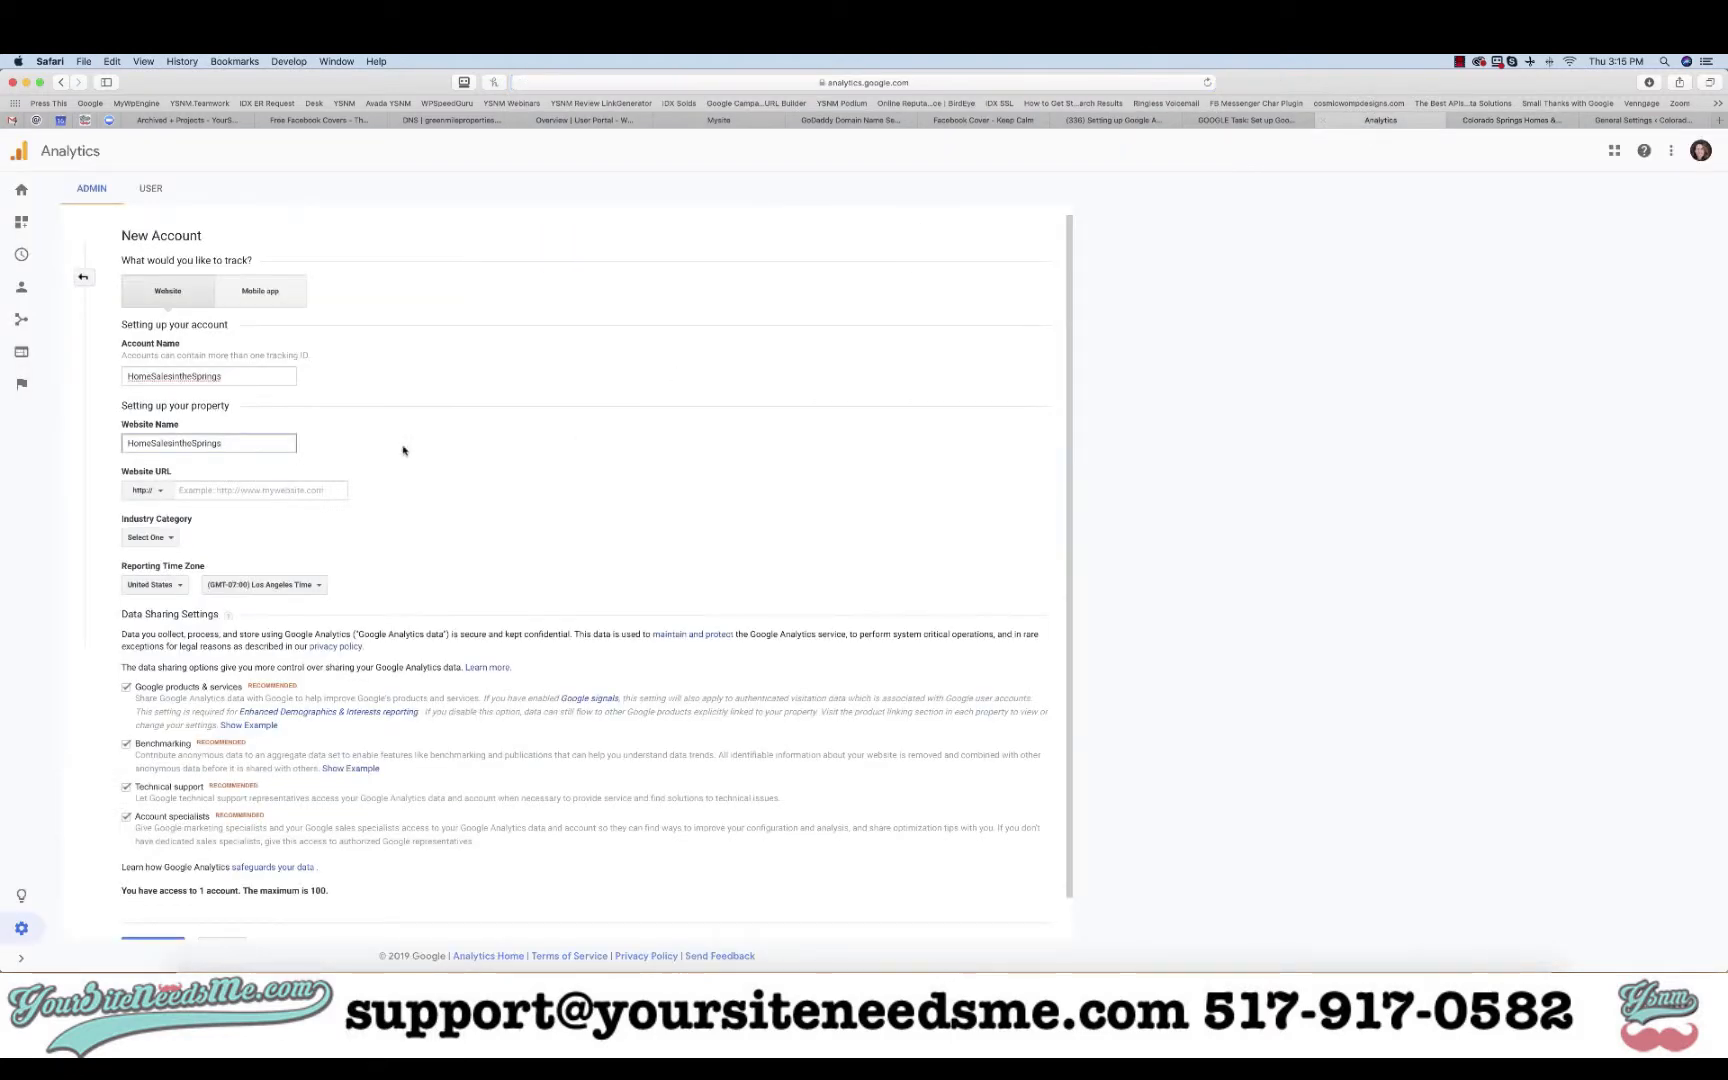
{"action": "left_click", "coordinate": [231, 493]}
{"action": "key", "text": "super+v"}
{"action": "left_click", "coordinate": [146, 491]}
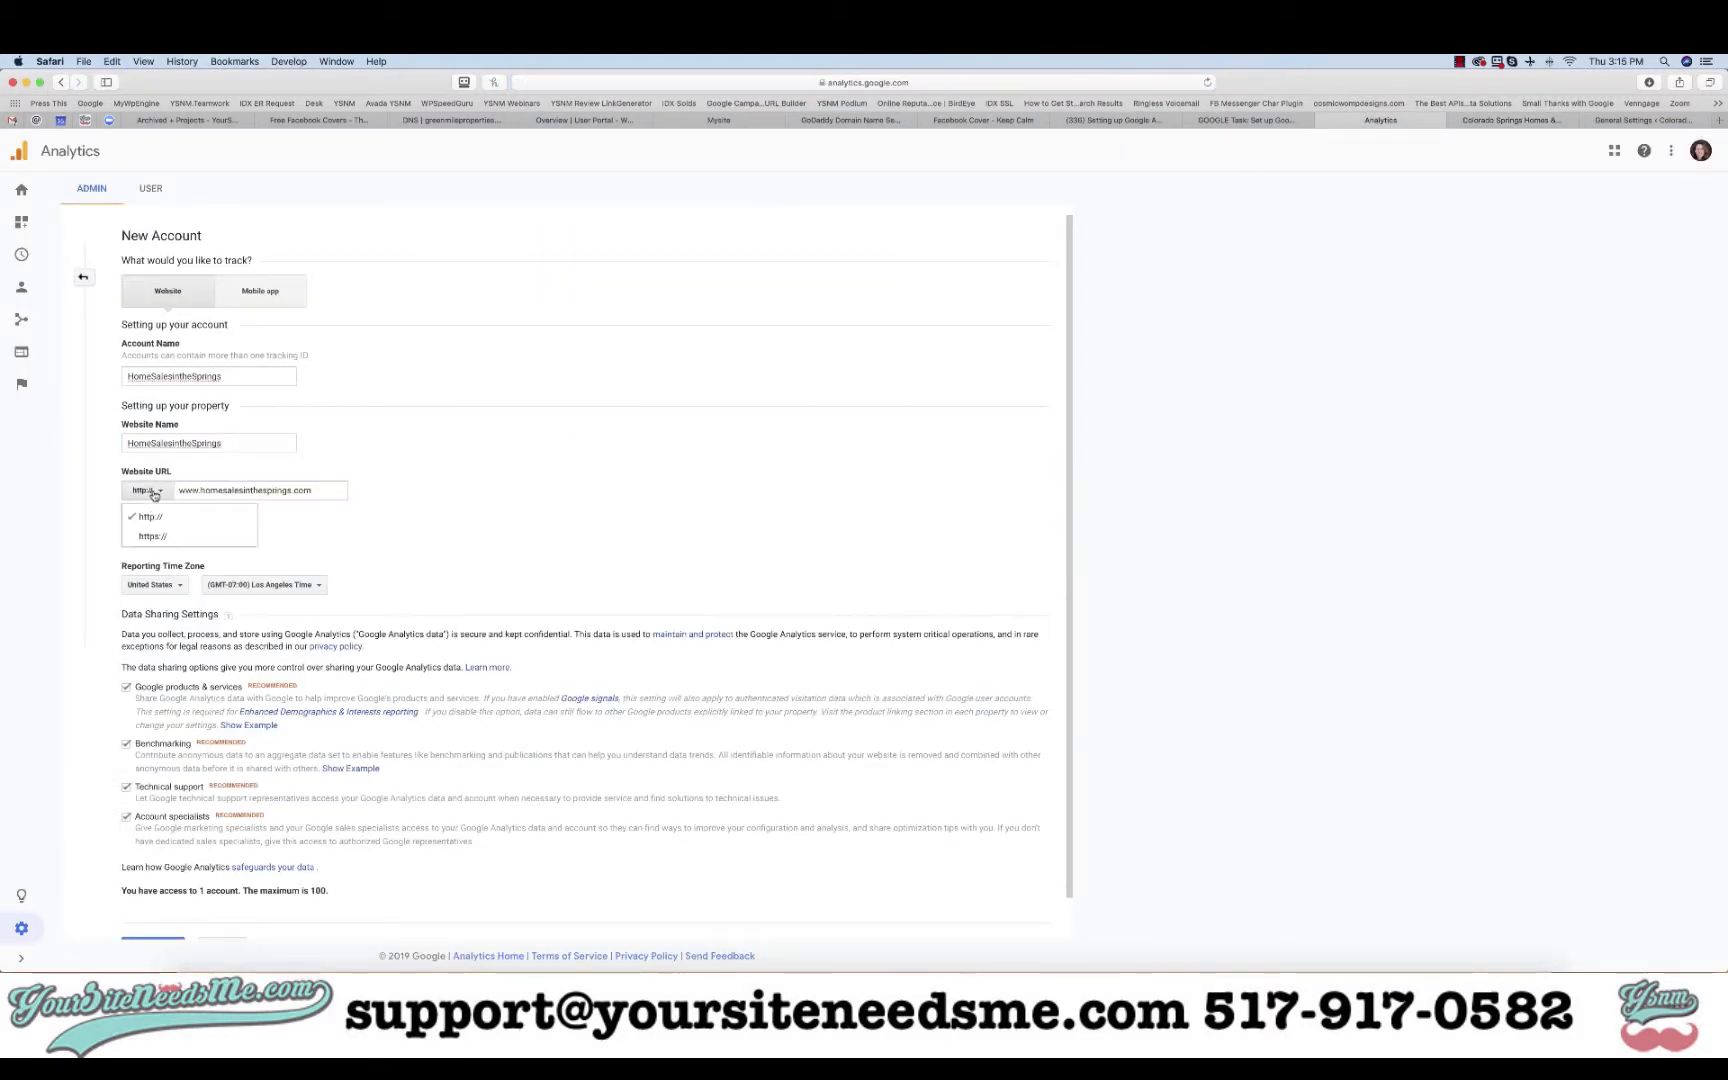
{"action": "left_click", "coordinate": [151, 537]}
- Set the industry category to Real Estate and the reporting time zone to Denver Time
{"action": "left_click", "coordinate": [153, 539]}
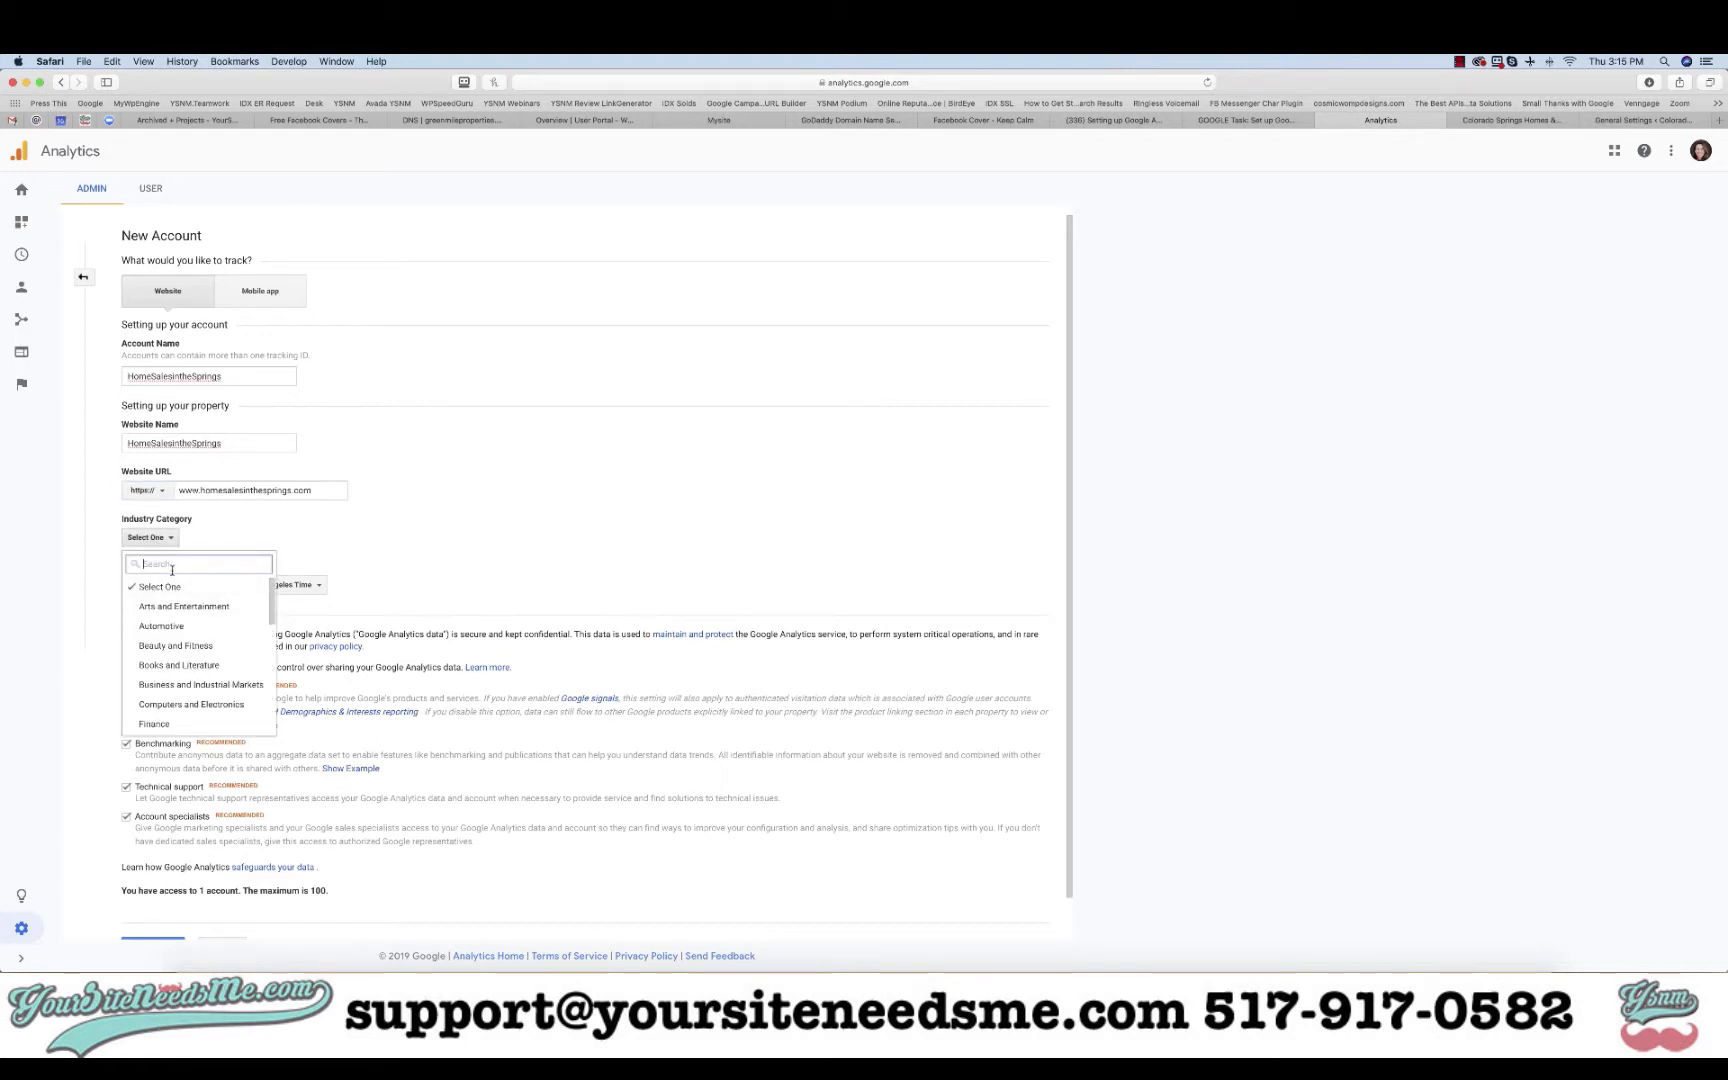
{"action": "type", "text": "real"}
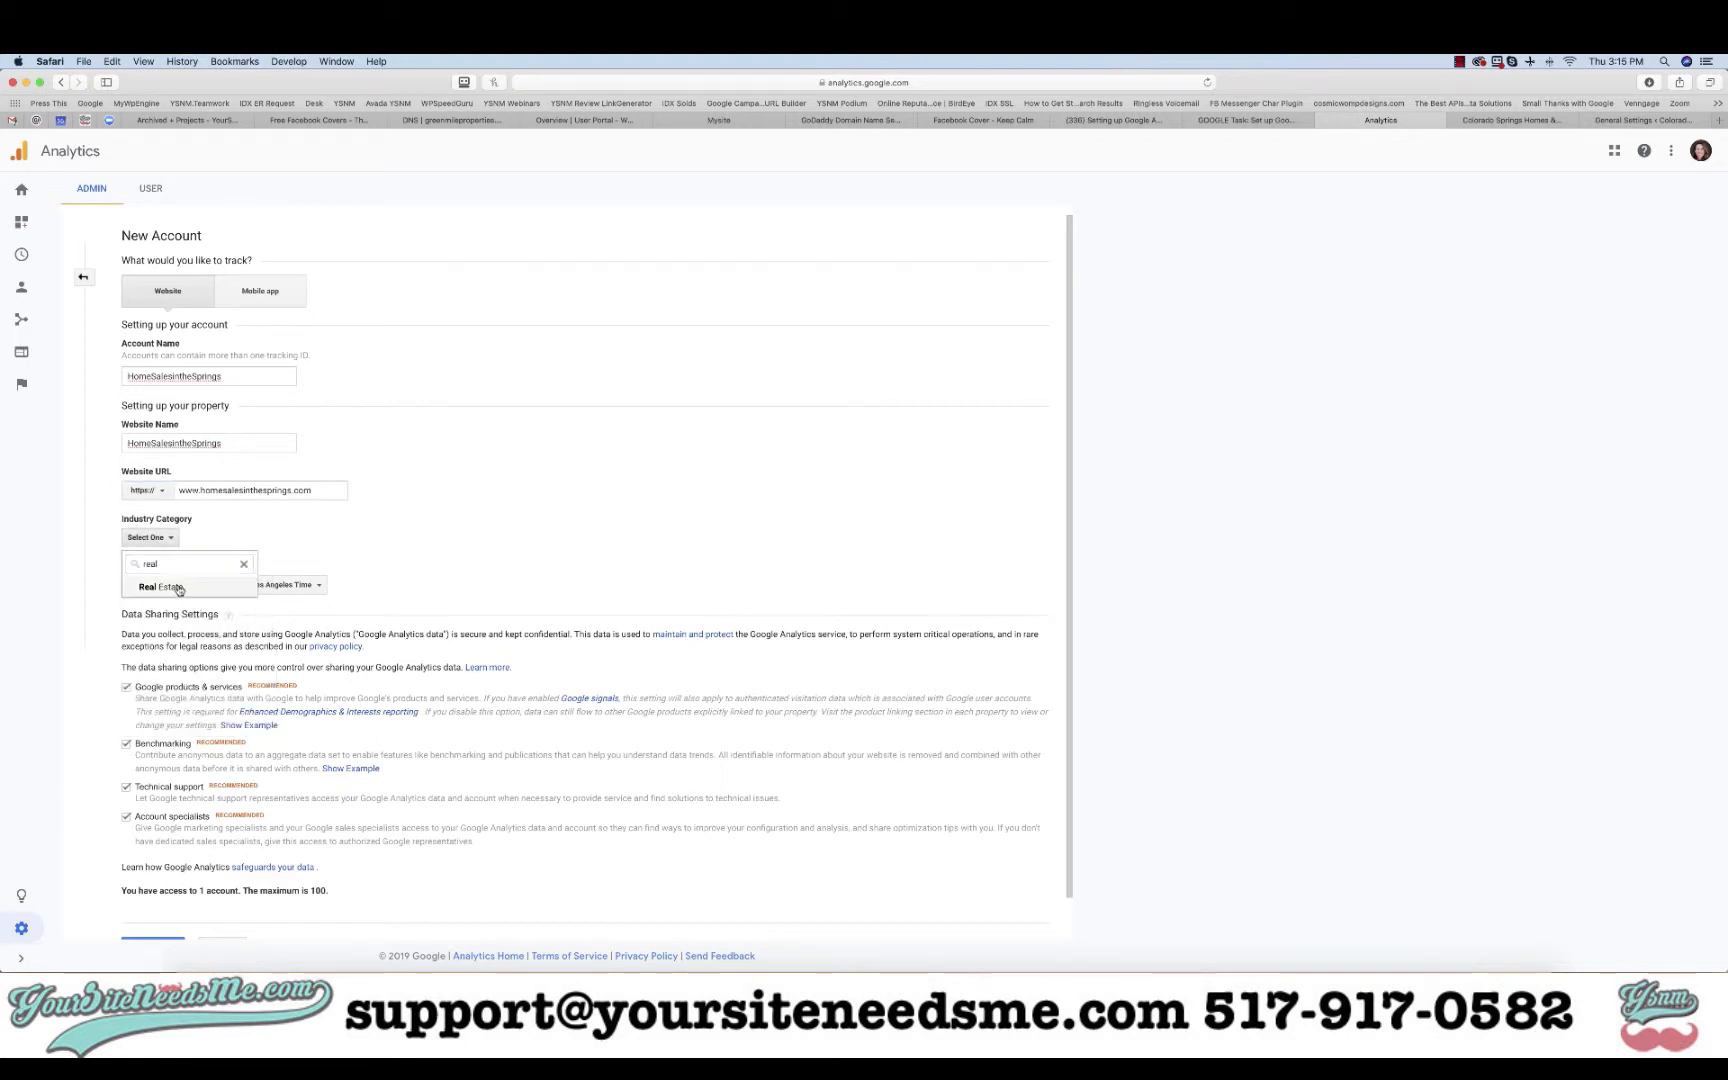
{"action": "left_click", "coordinate": [179, 589]}
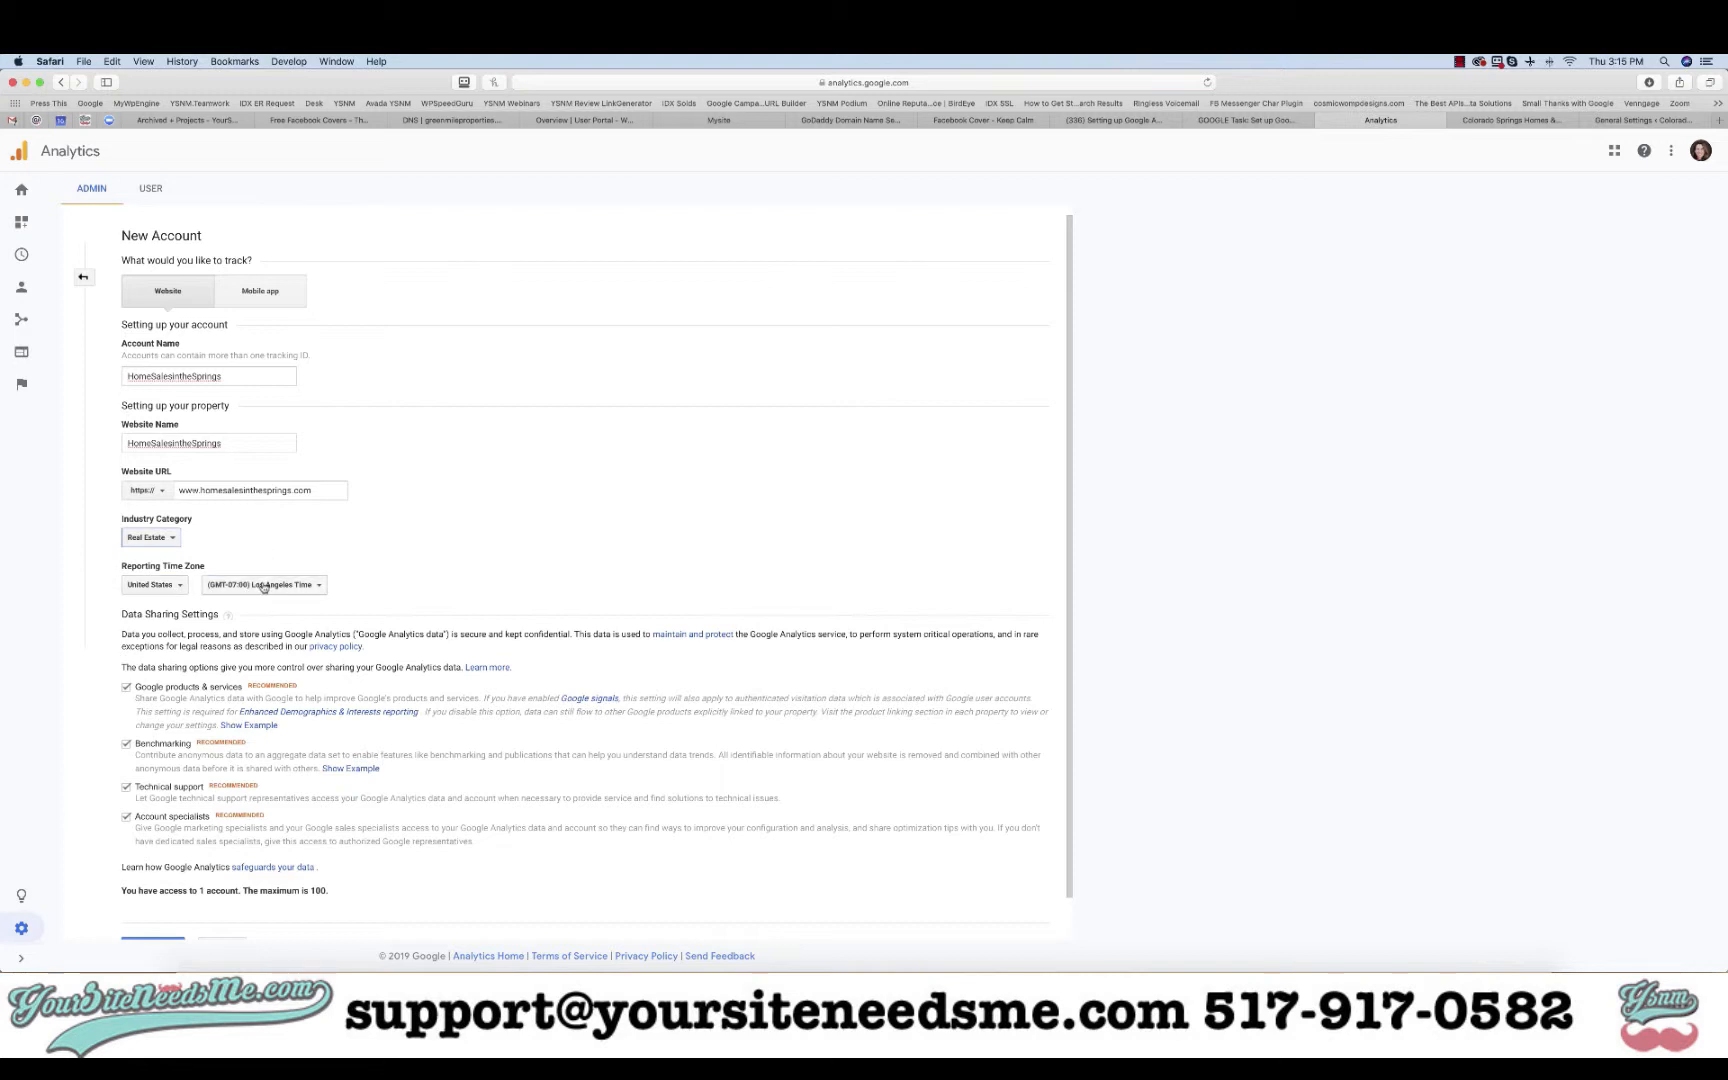
{"action": "left_click", "coordinate": [263, 587]}
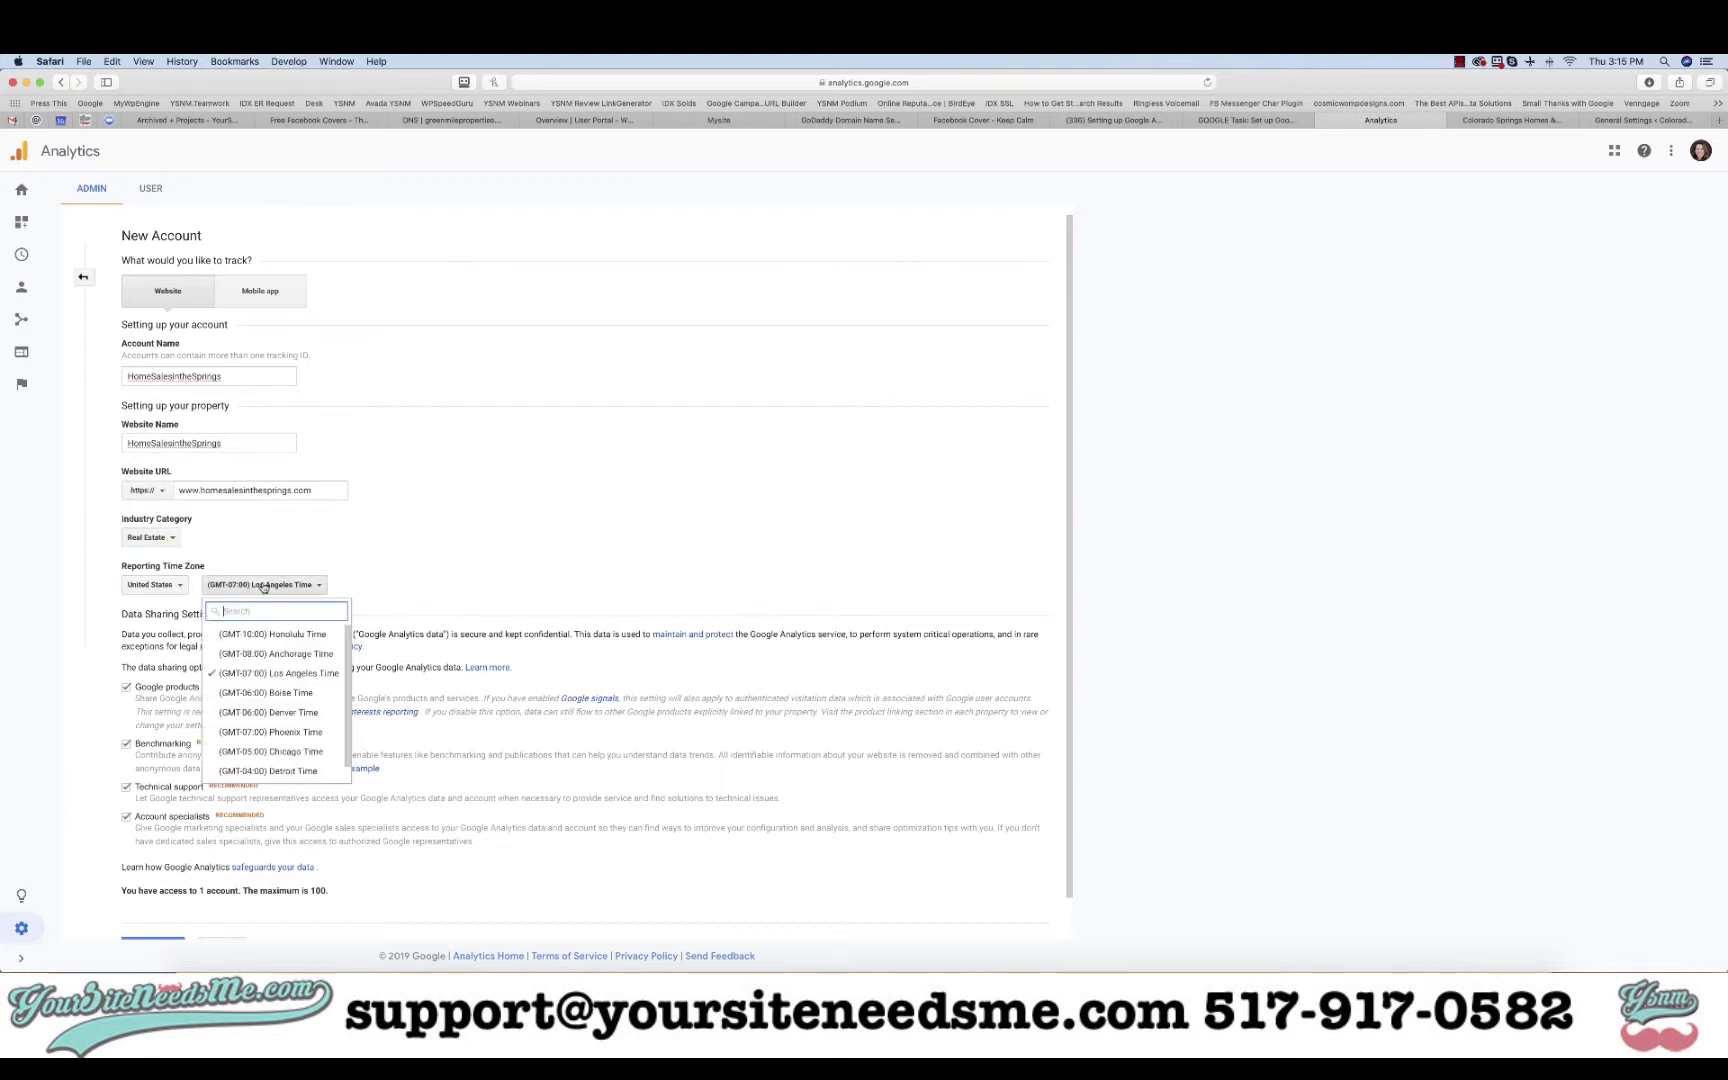
{"action": "left_click", "coordinate": [264, 713]}
{"action": "scroll", "coordinate": [312, 652], "scroll_direction": "down", "scroll_amount": 2}
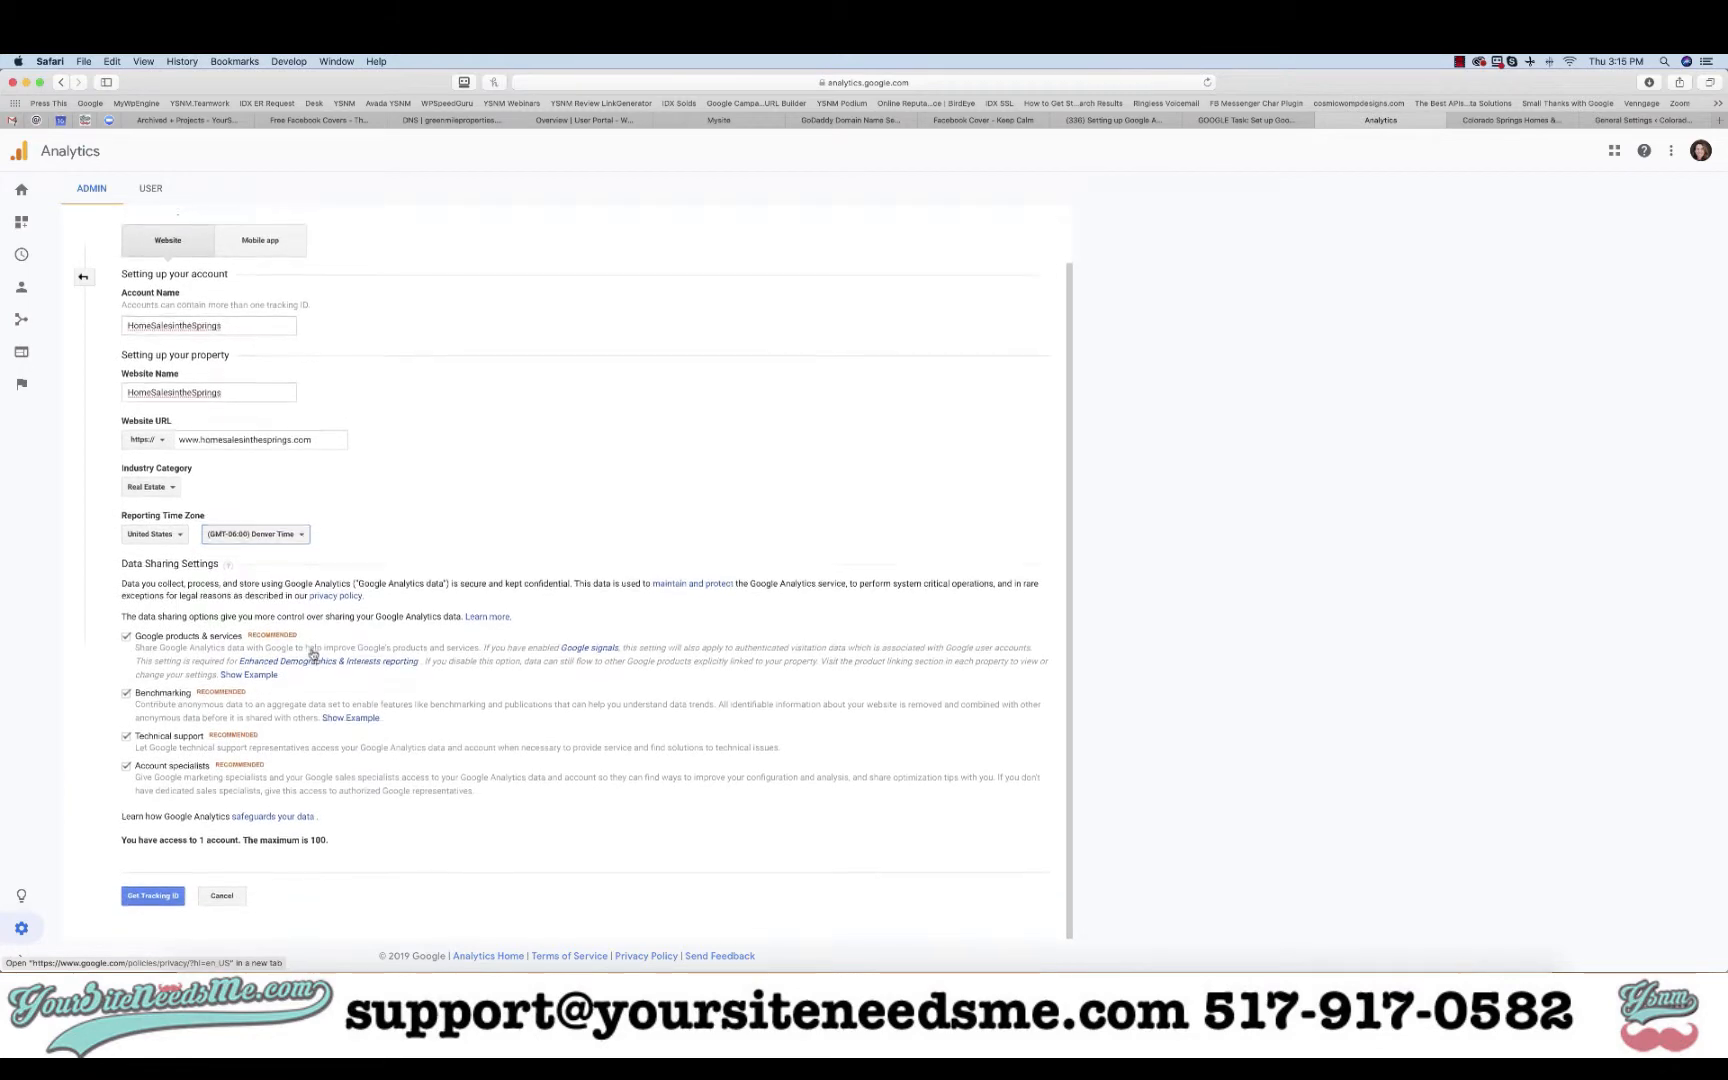
- Accept the Data Processing and data protection terms, then copy the new tracking ID
{"action": "left_click", "coordinate": [151, 905]}
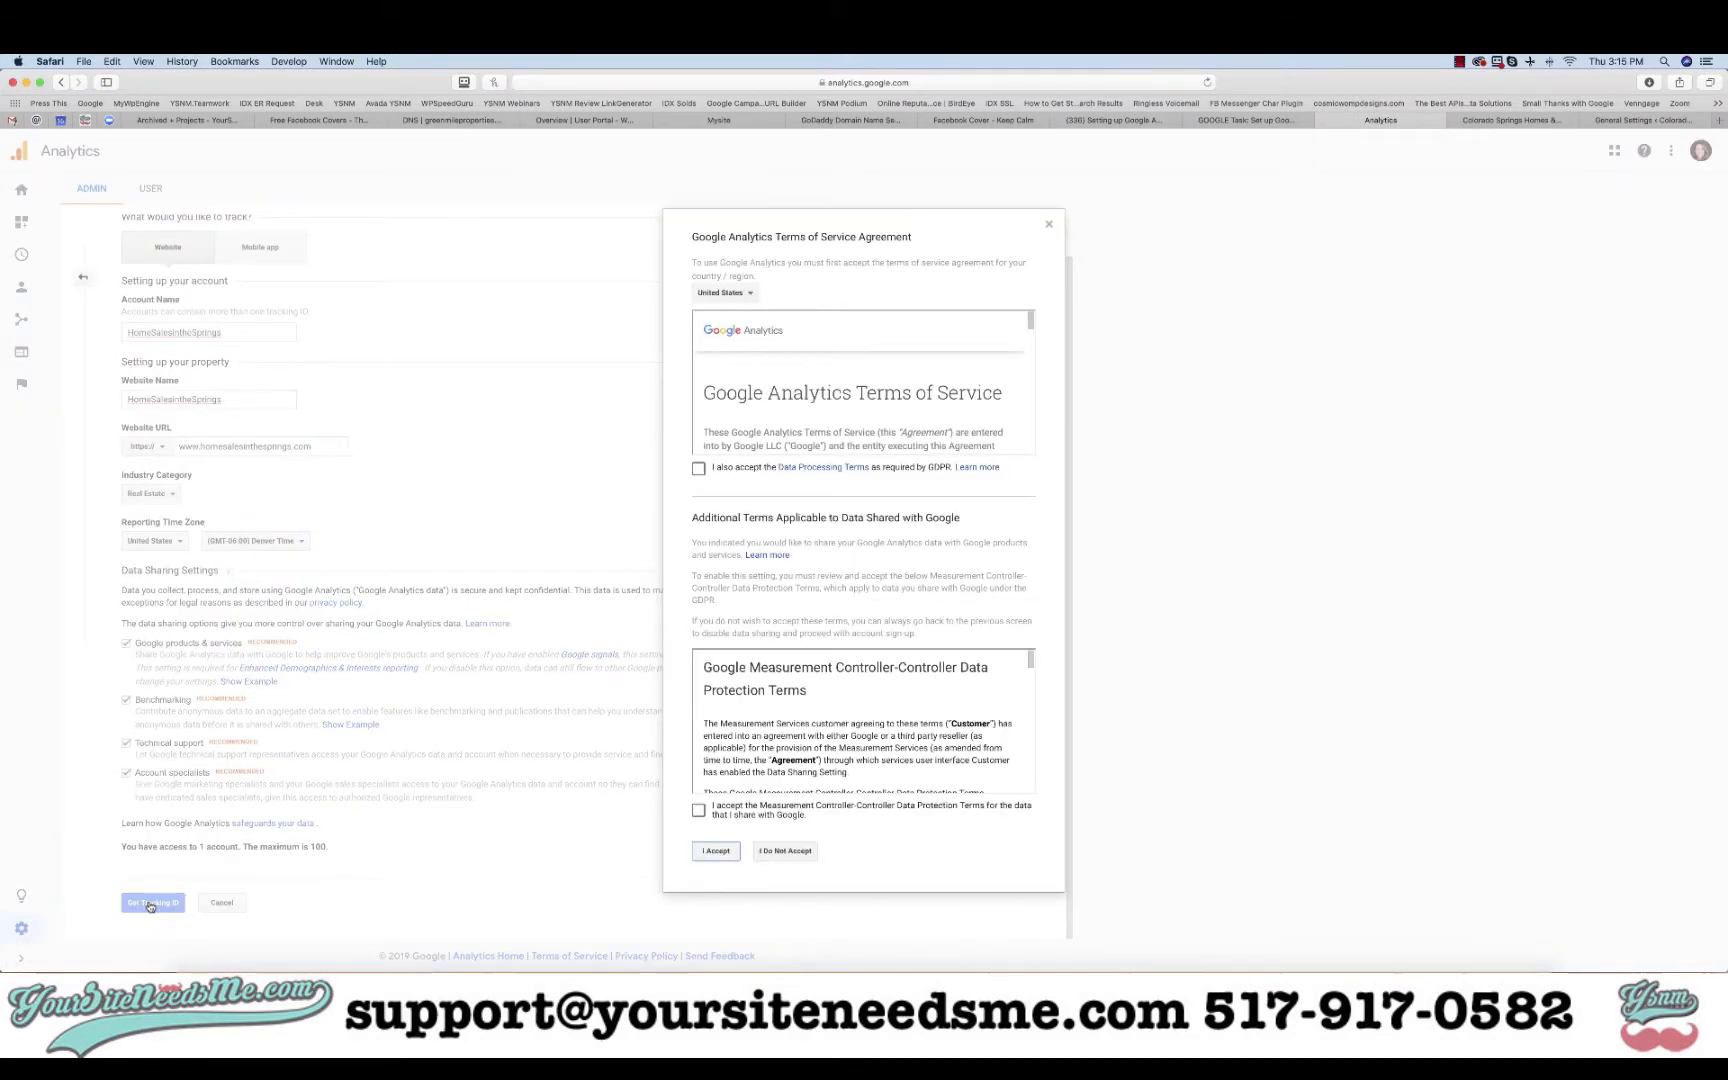
{"action": "left_click", "coordinate": [698, 468]}
{"action": "left_click", "coordinate": [699, 810]}
{"action": "left_click", "coordinate": [714, 852]}
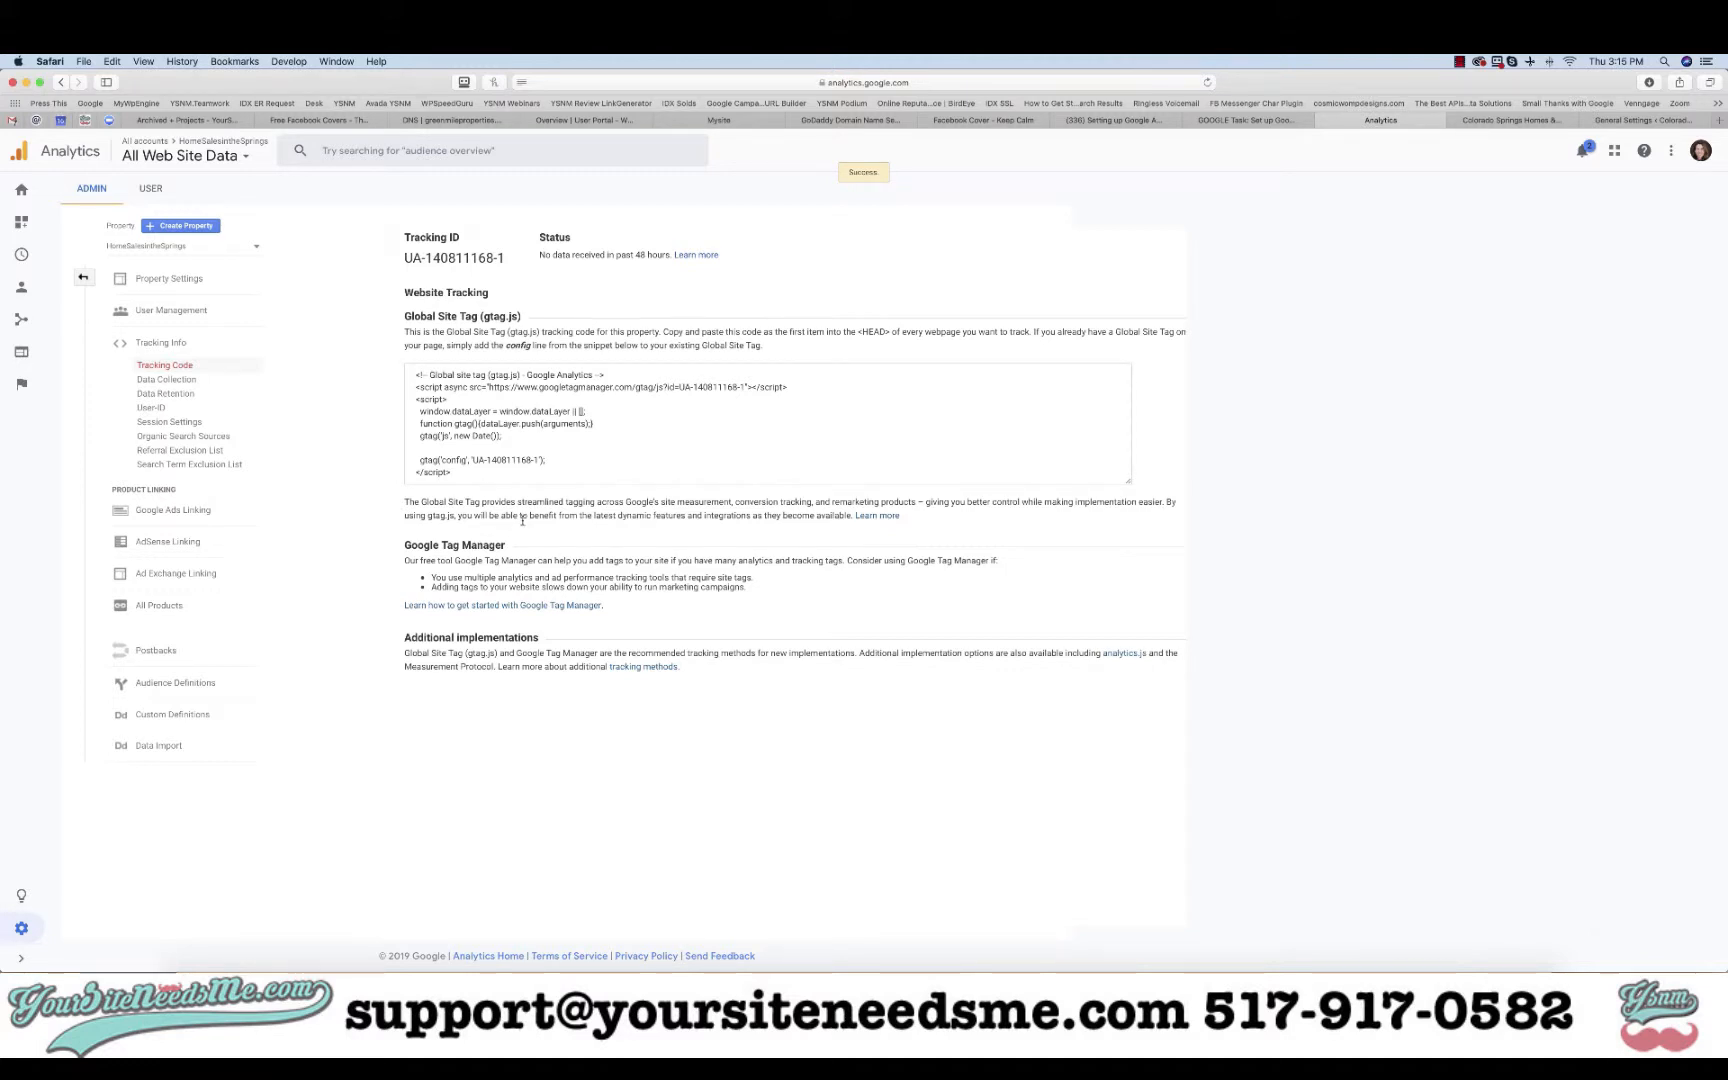
{"action": "left_click_drag", "start_coordinate": [508, 258], "coordinate": [404, 258]}
{"action": "key", "text": "super+c"}
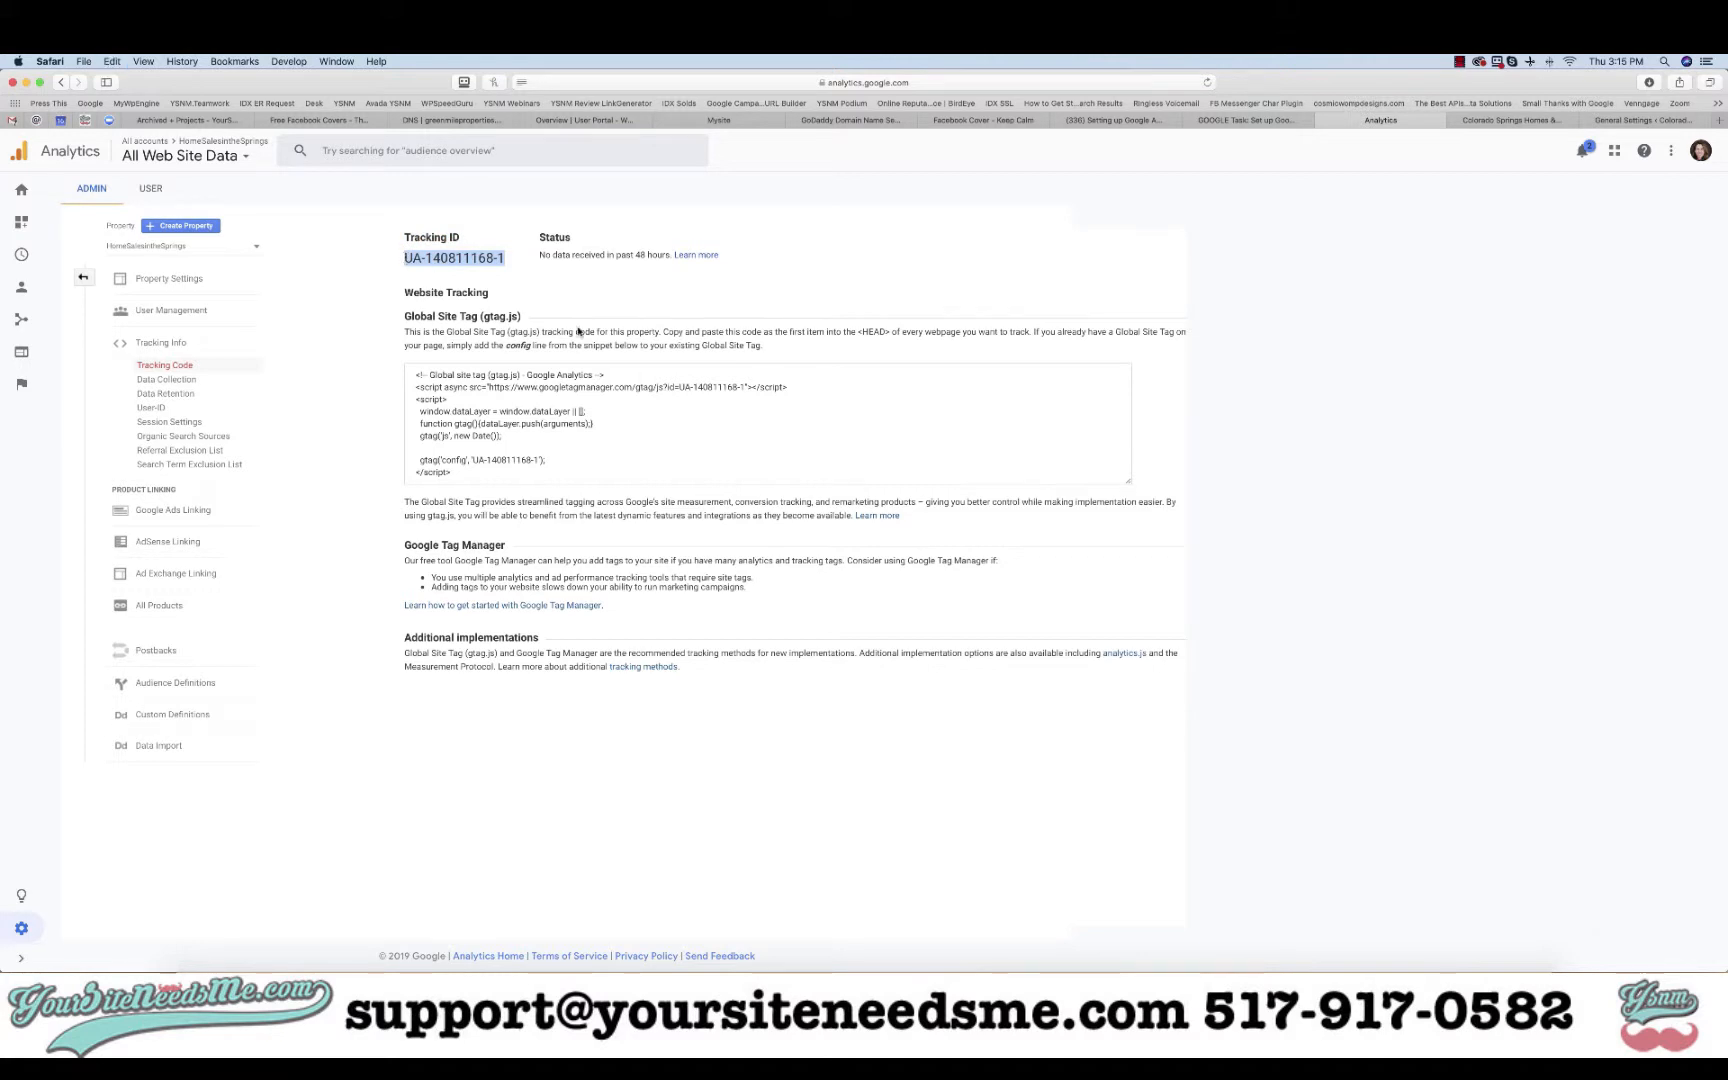
- Open WordPress's Installed Plugins page in a new tab and dismiss the password notification
{"action": "left_click", "coordinate": [1588, 121]}
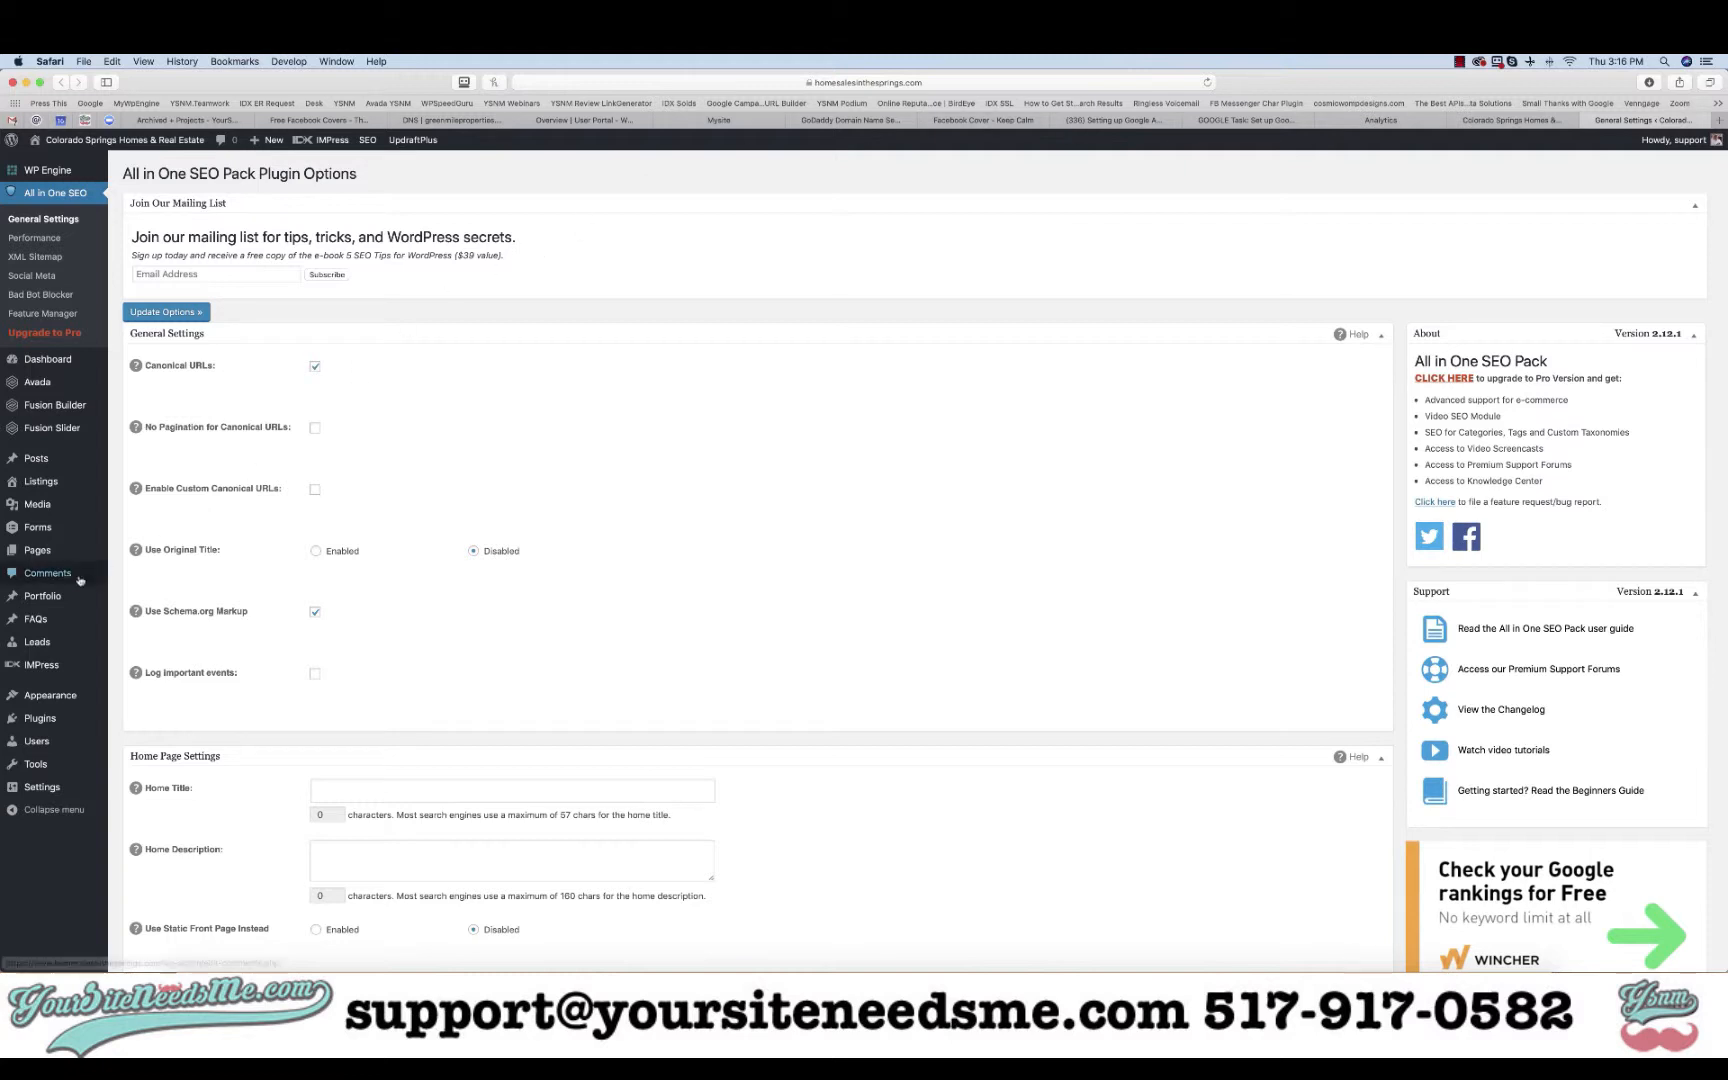
{"action": "mouse_move", "coordinate": [56, 600]}
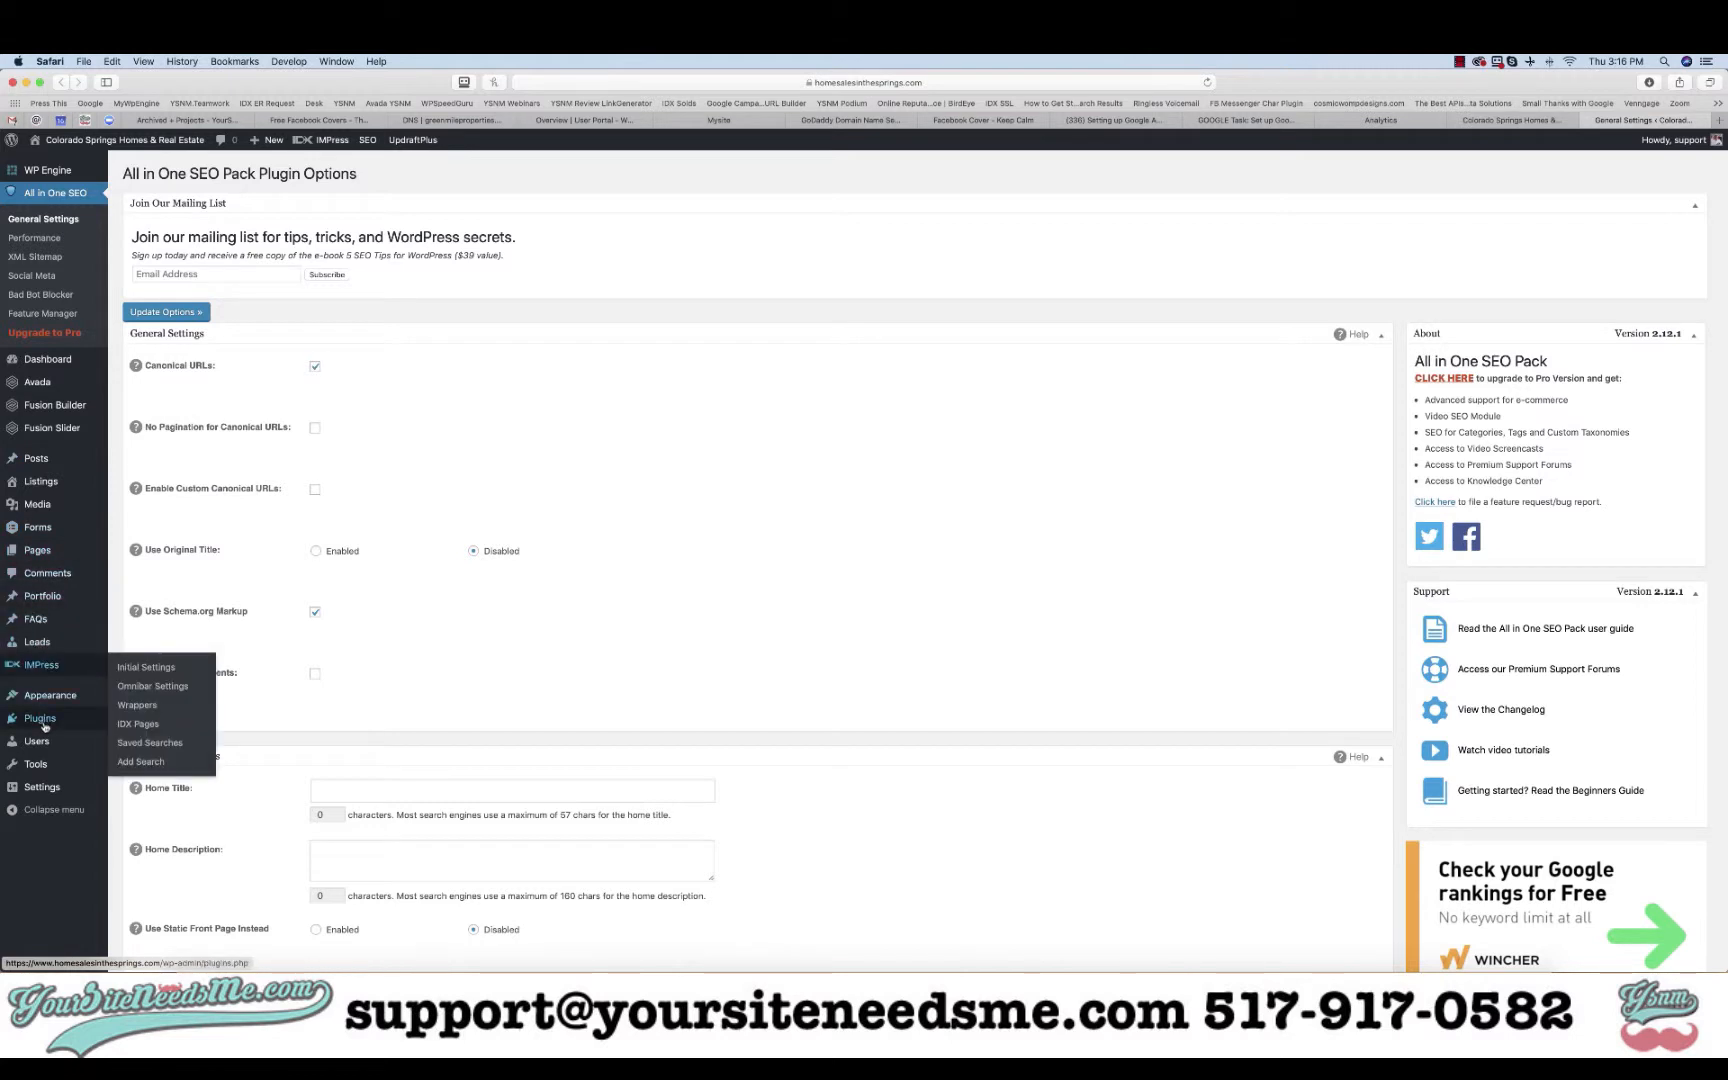
{"action": "right_click", "coordinate": [135, 724]}
{"action": "left_click", "coordinate": [195, 729]}
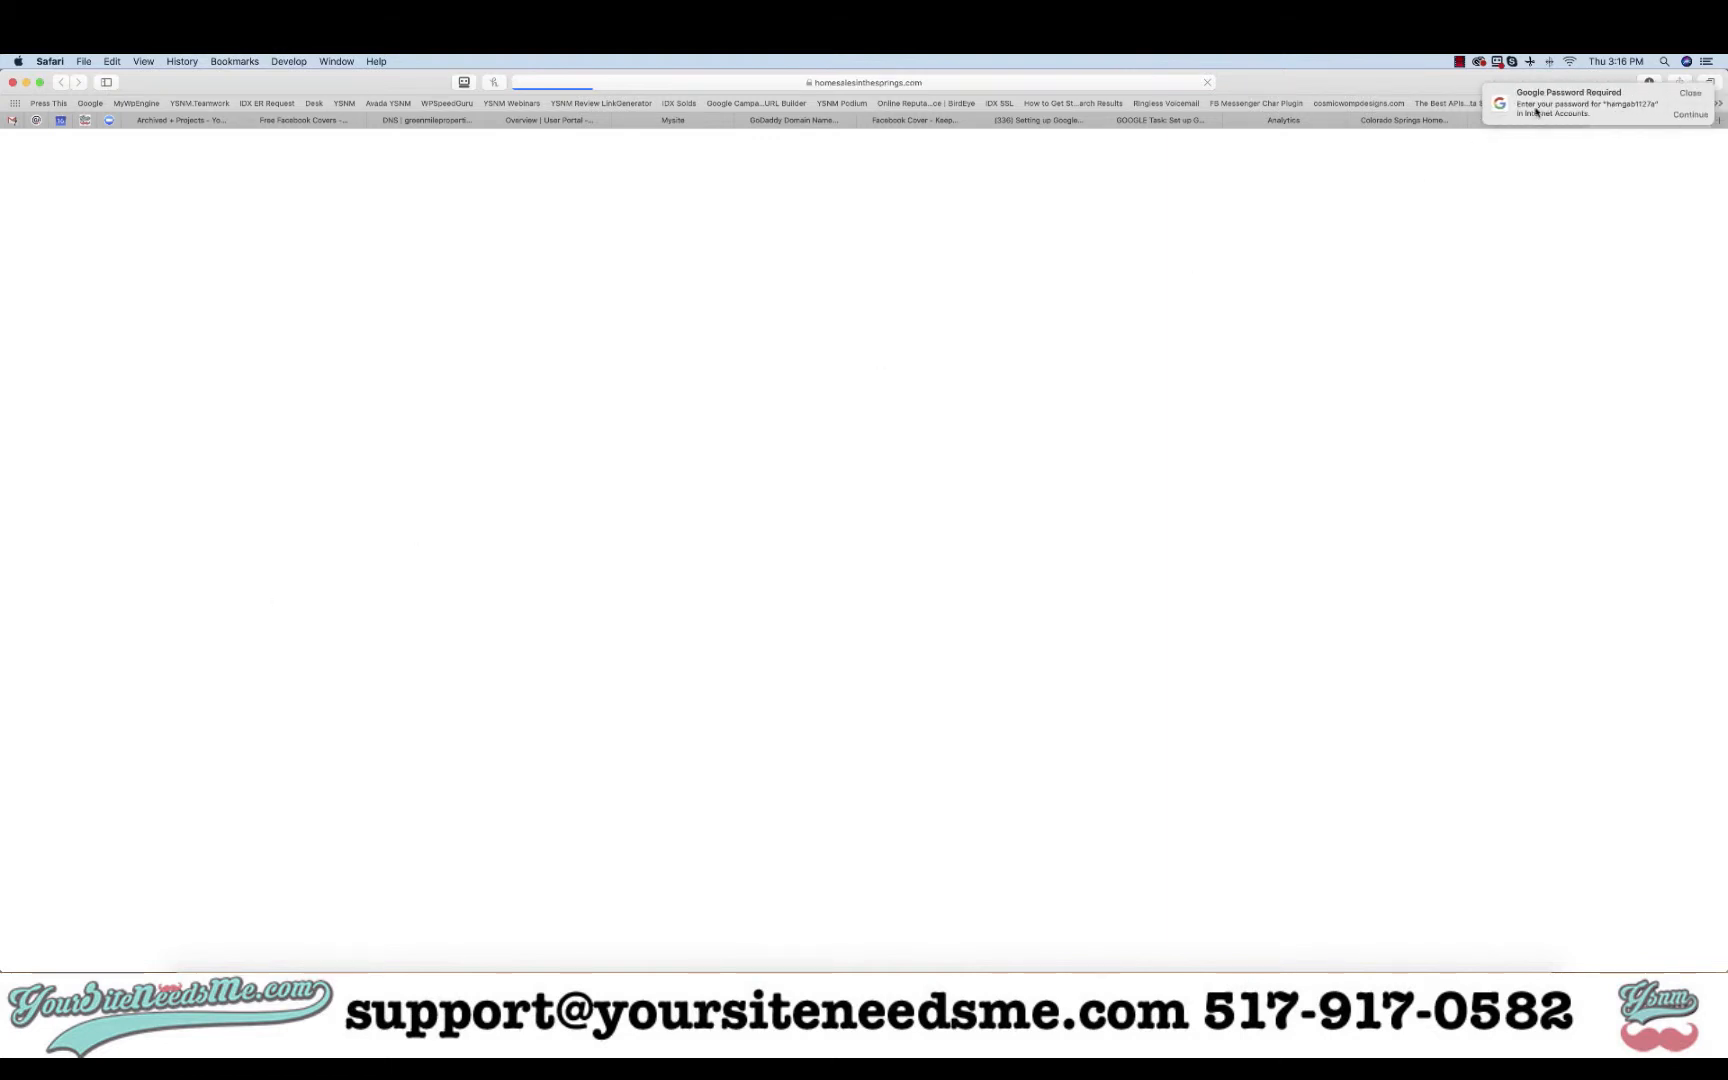
{"action": "left_click", "coordinate": [1690, 92]}
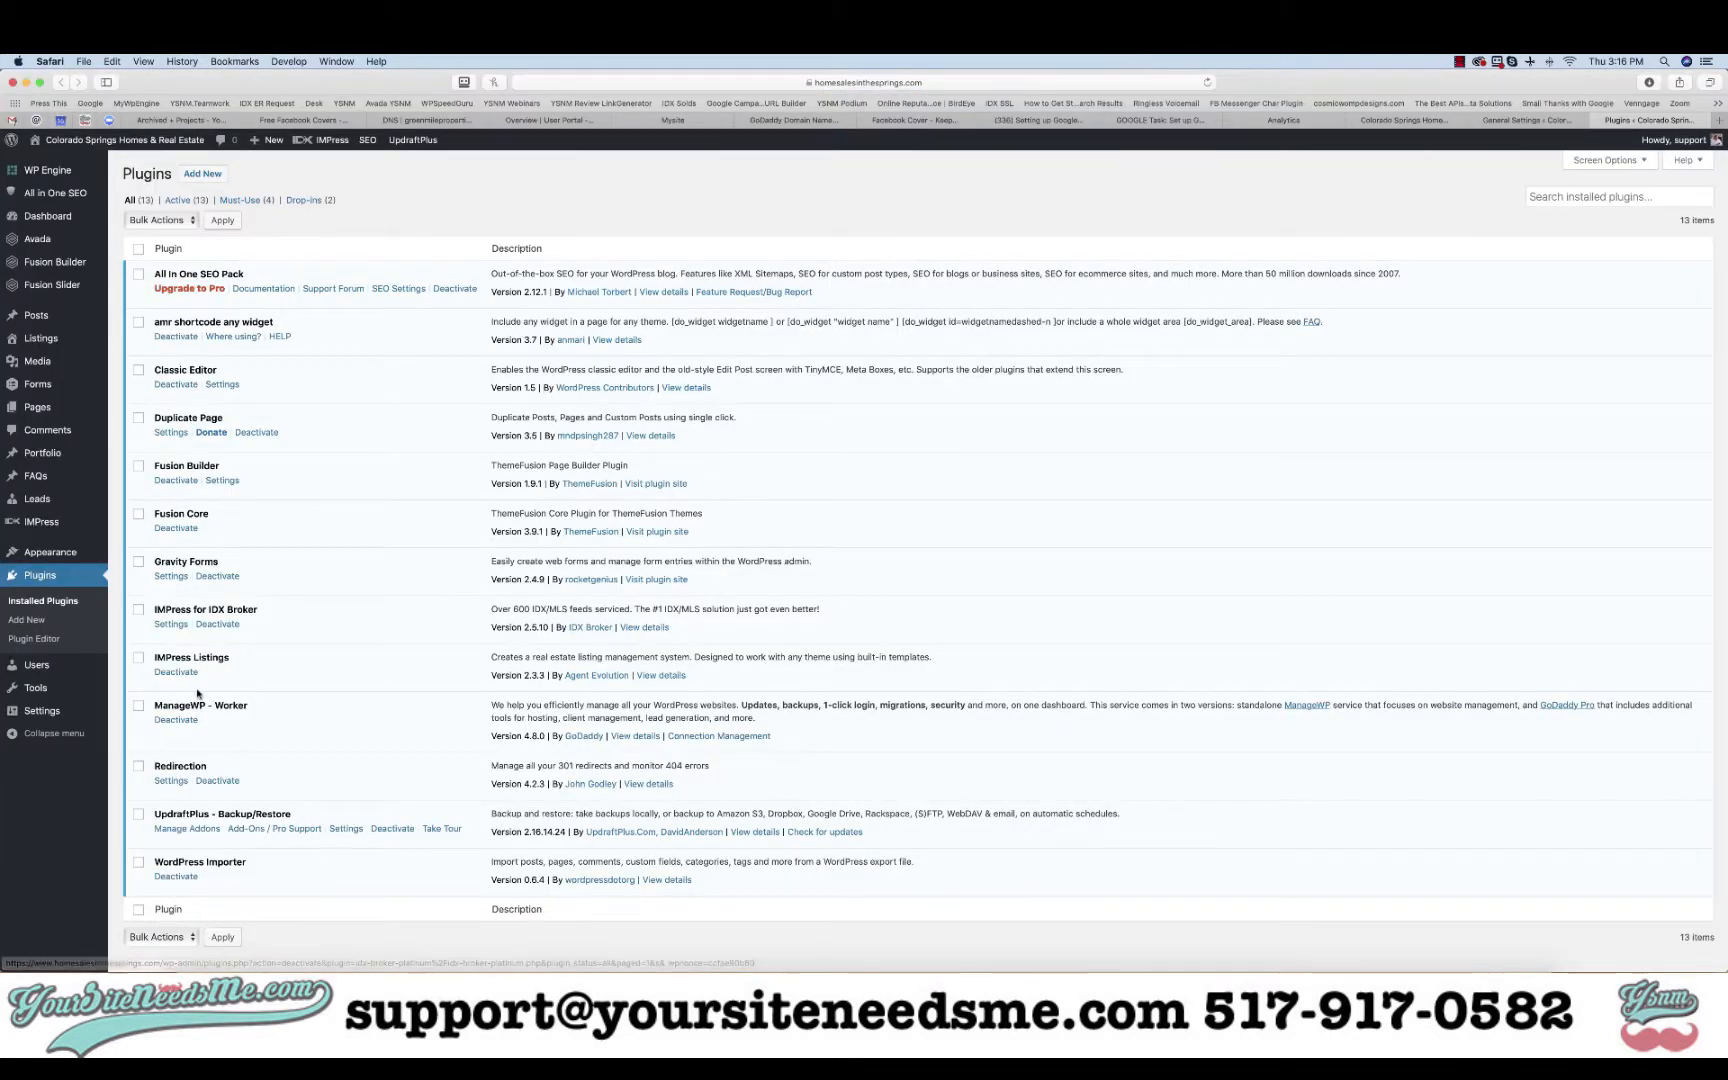
{"action": "scroll", "coordinate": [199, 694], "scroll_direction": "down", "scroll_amount": 1}
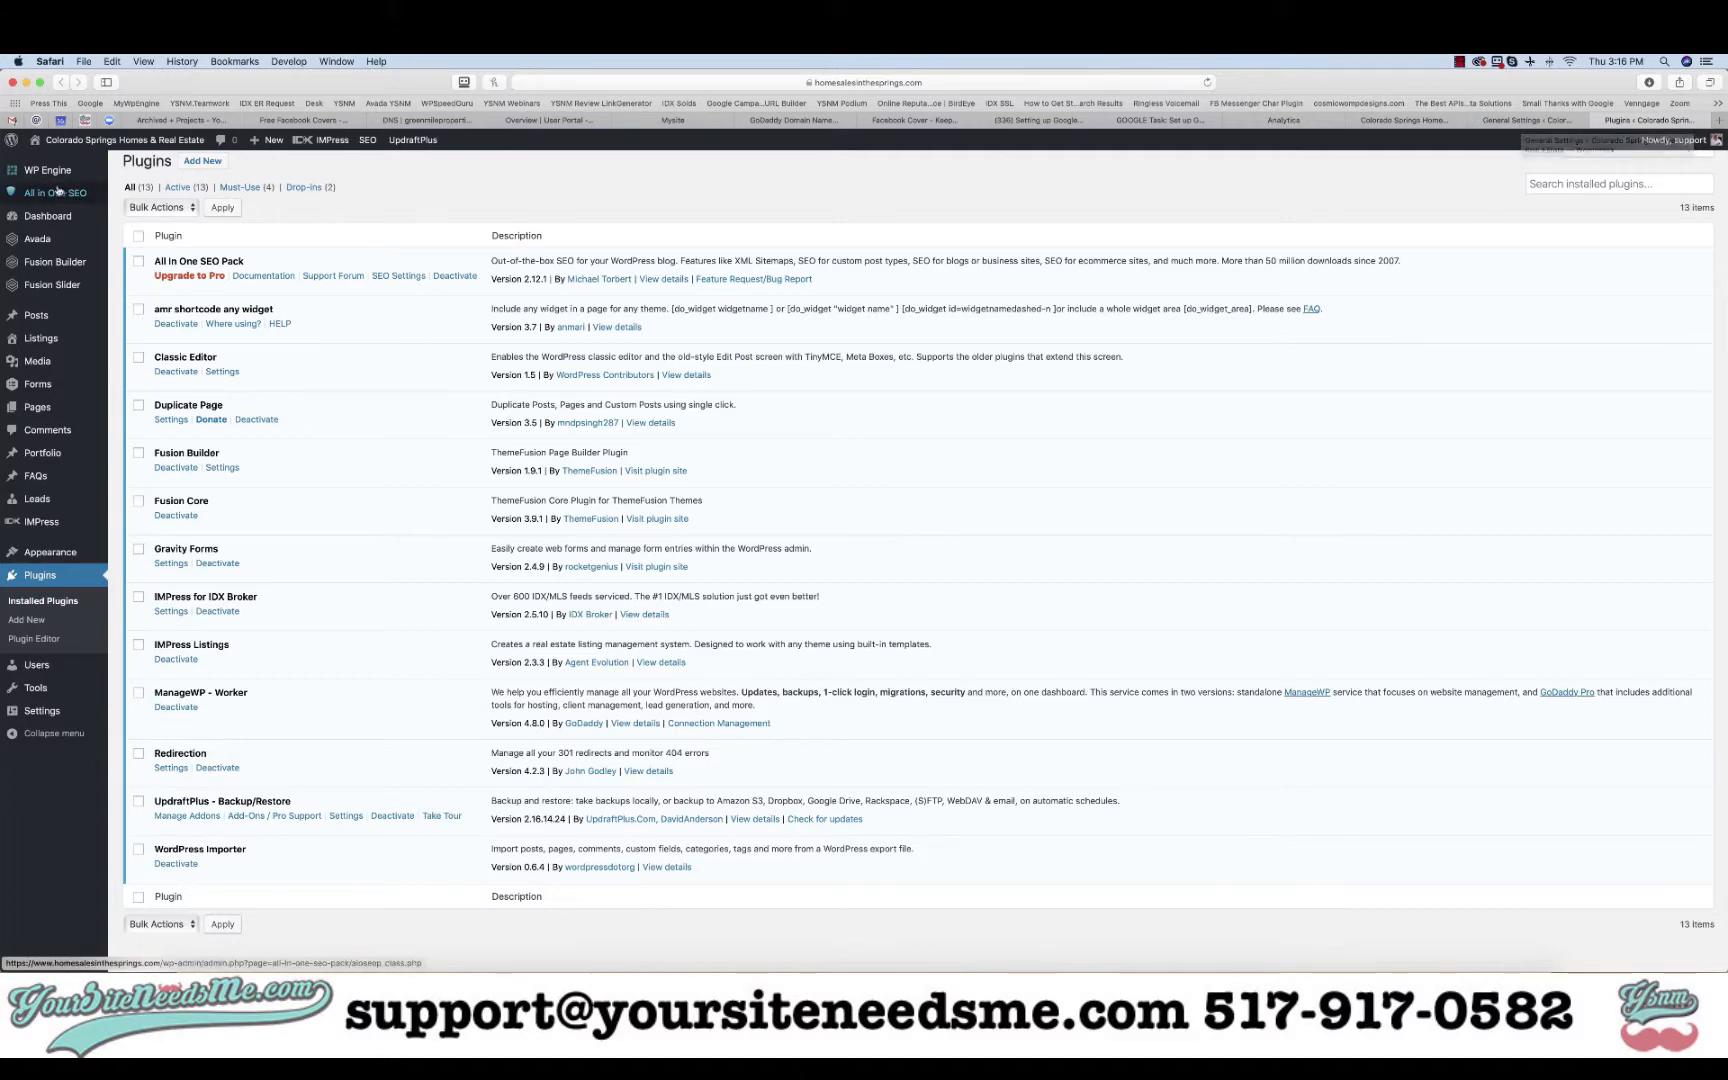
- In All in One SEO general settings, paste the tracking ID as the Google Analytics ID
{"action": "mouse_move", "coordinate": [57, 192]}
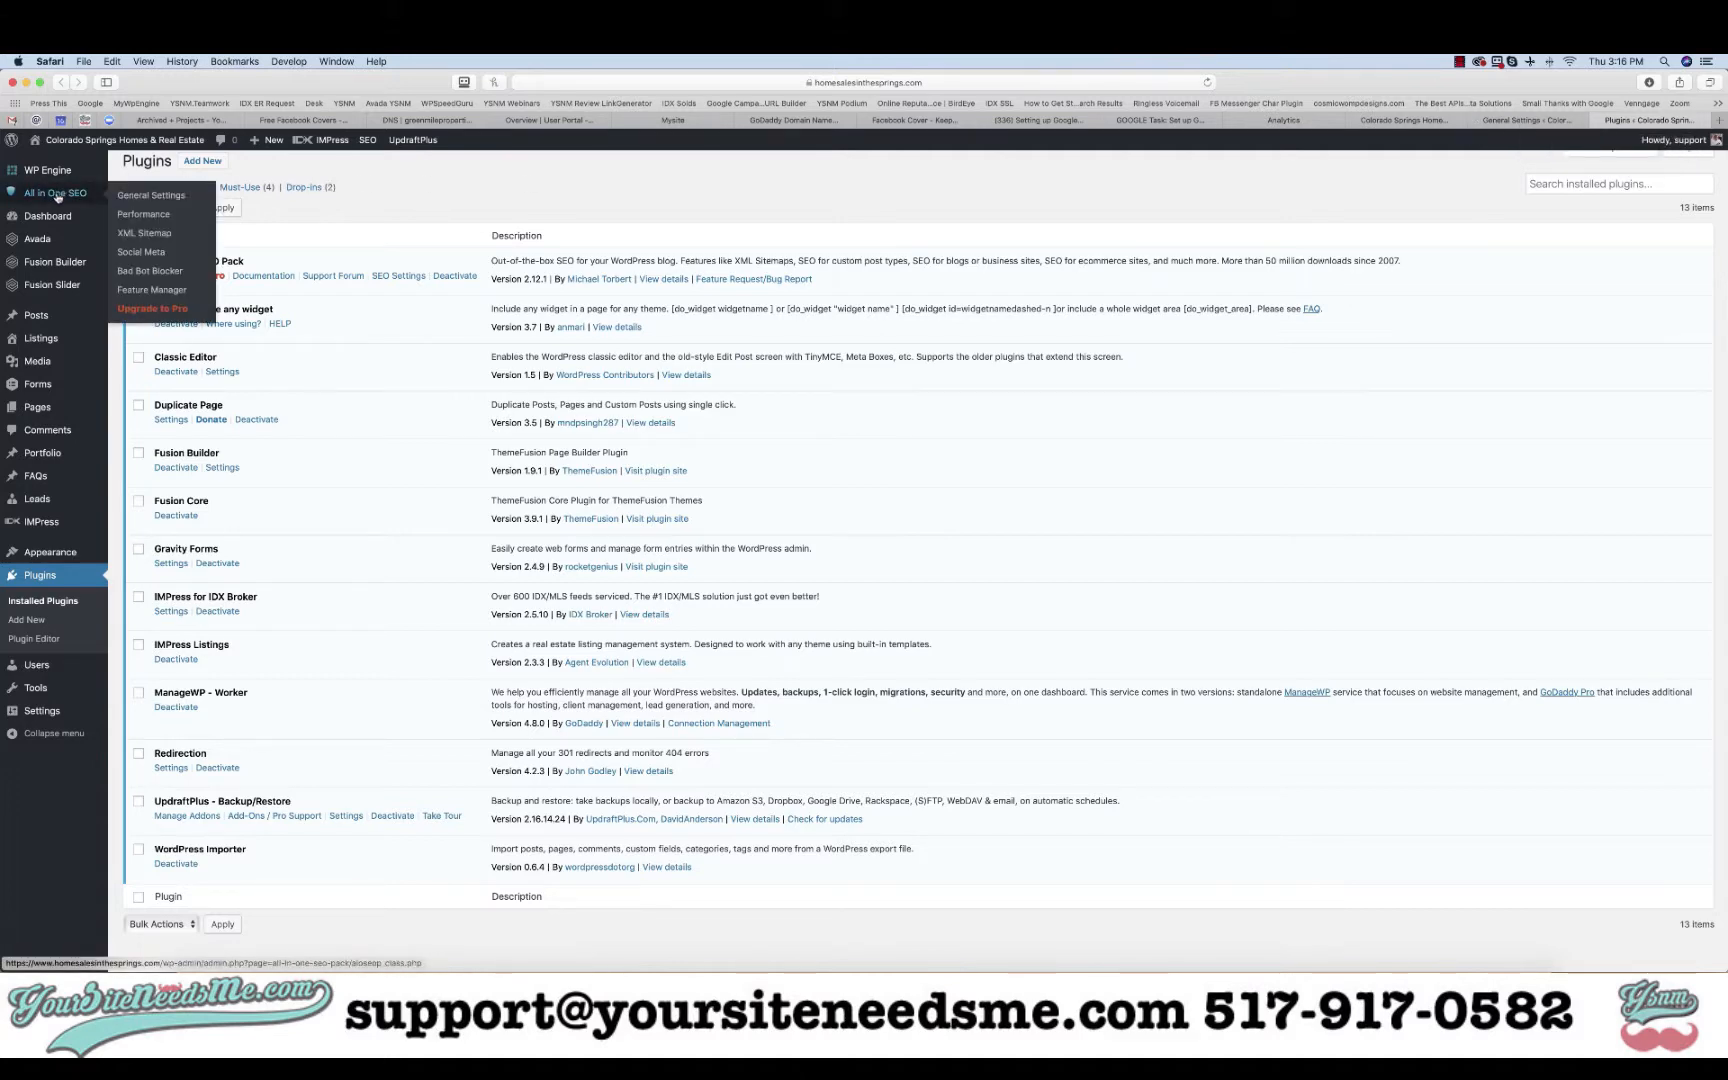
{"action": "left_click", "coordinate": [160, 195]}
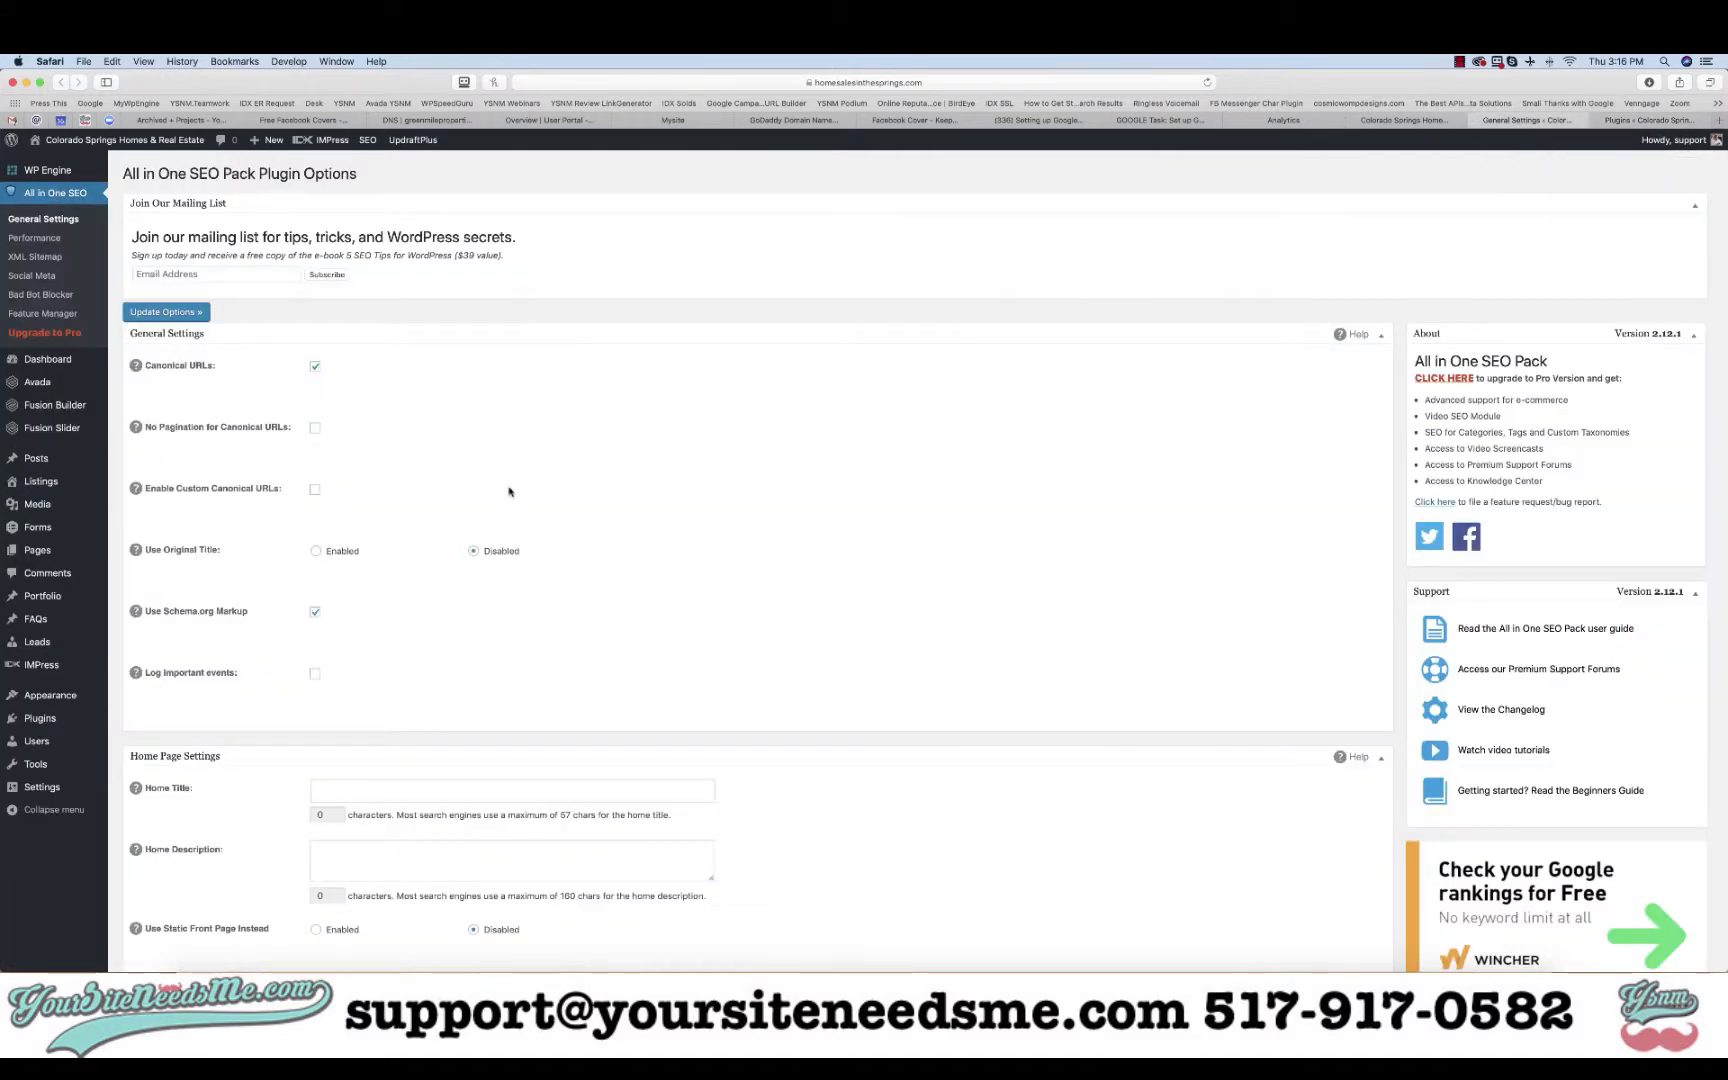
{"action": "scroll", "coordinate": [508, 491], "scroll_direction": "down", "scroll_amount": 3}
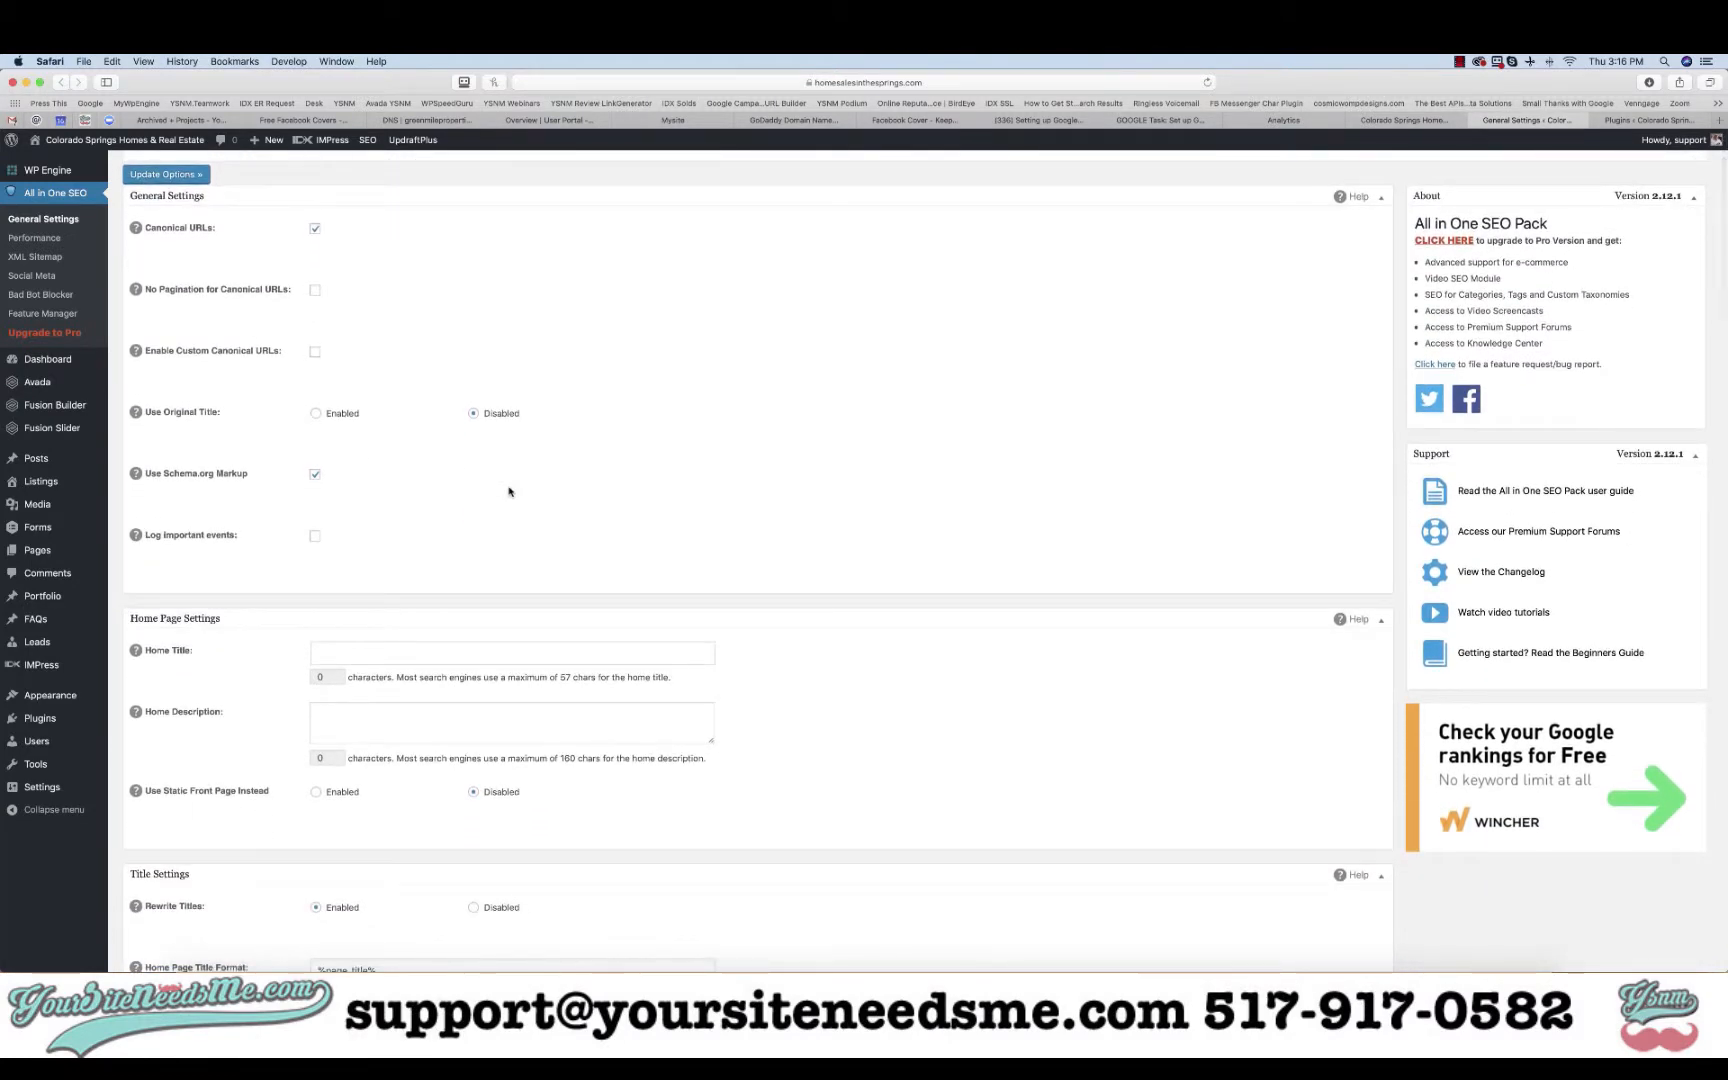
{"action": "scroll", "coordinate": [508, 491], "scroll_direction": "down", "scroll_amount": 5}
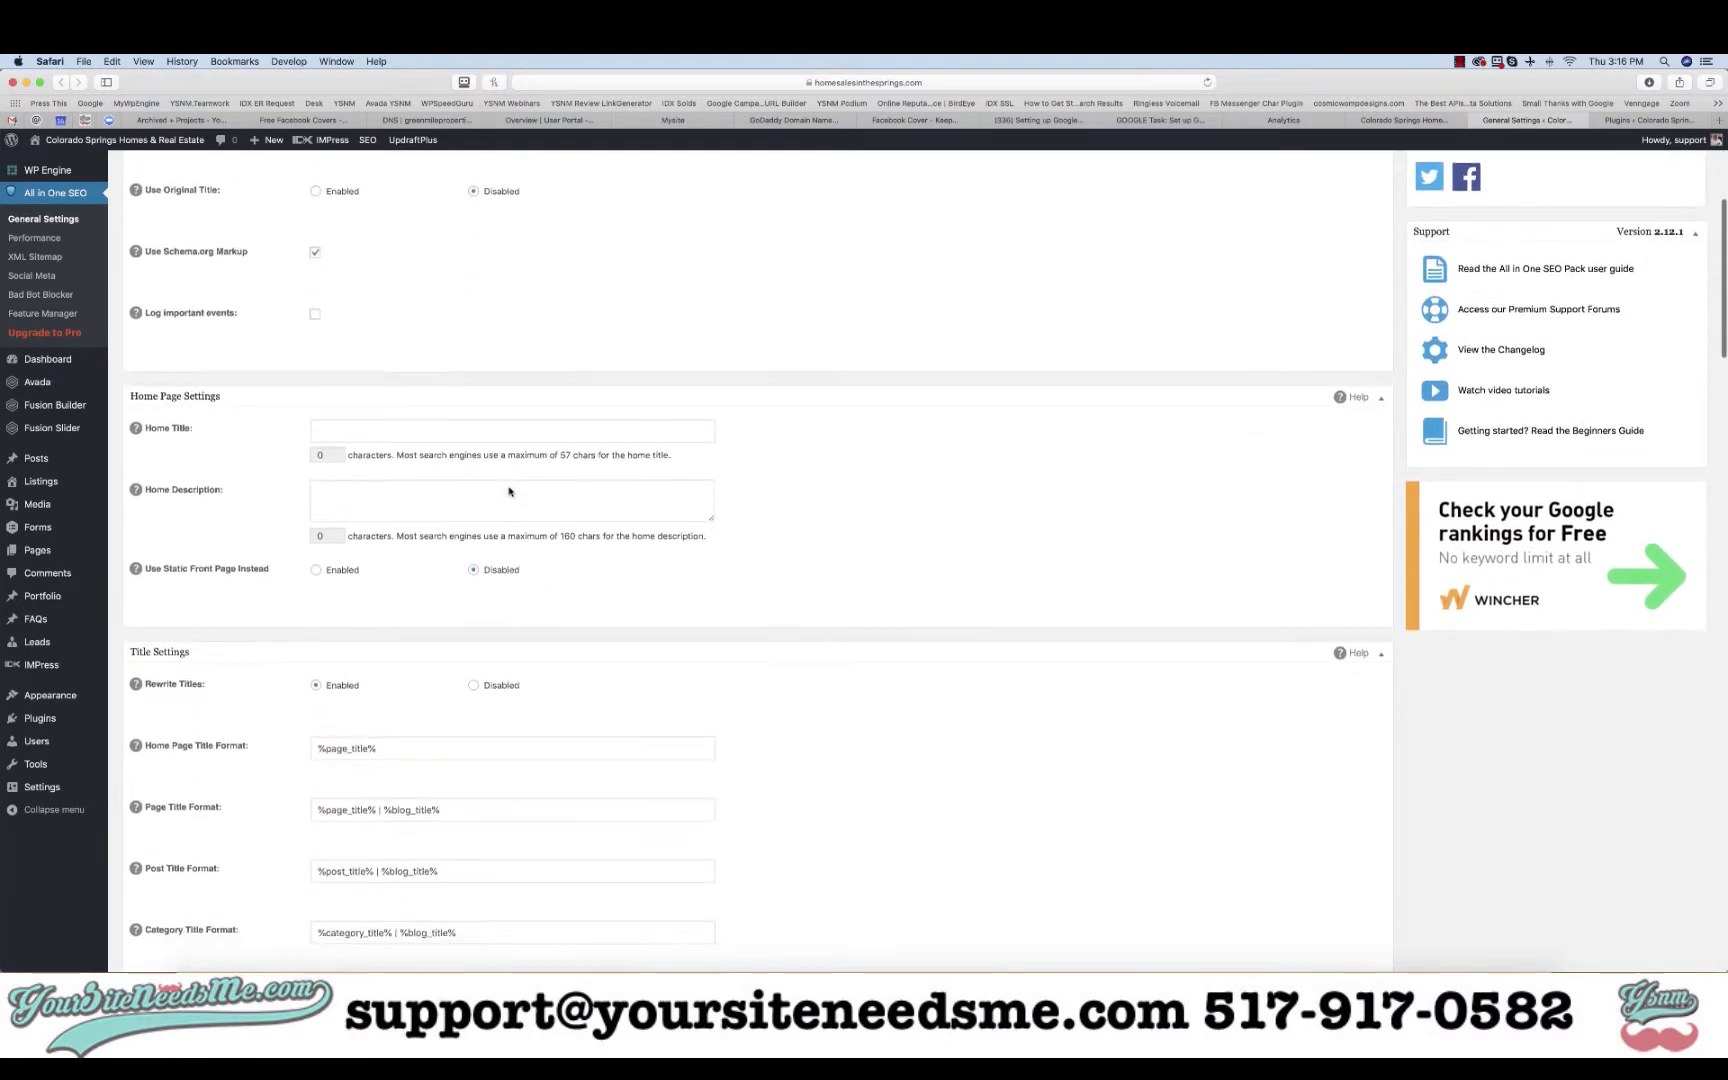
{"action": "scroll", "coordinate": [509, 487], "scroll_direction": "down", "scroll_amount": 20}
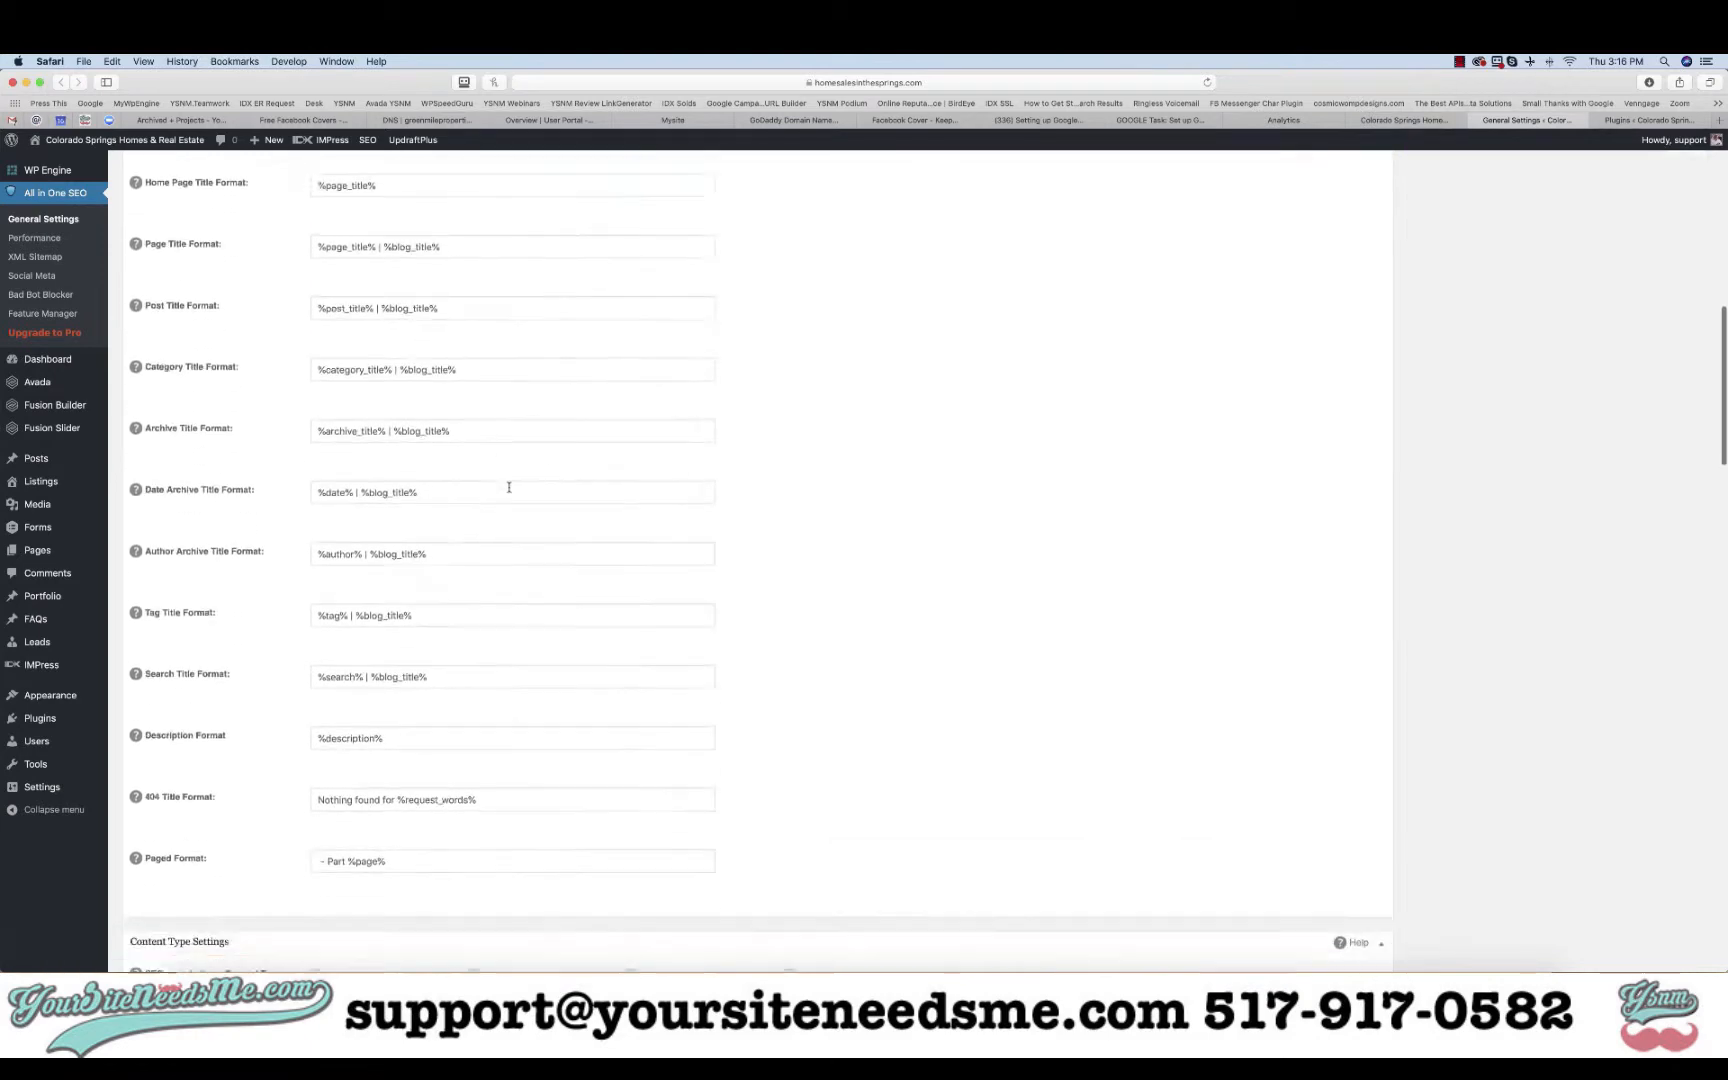
{"action": "scroll", "coordinate": [509, 487], "scroll_direction": "down", "scroll_amount": 12}
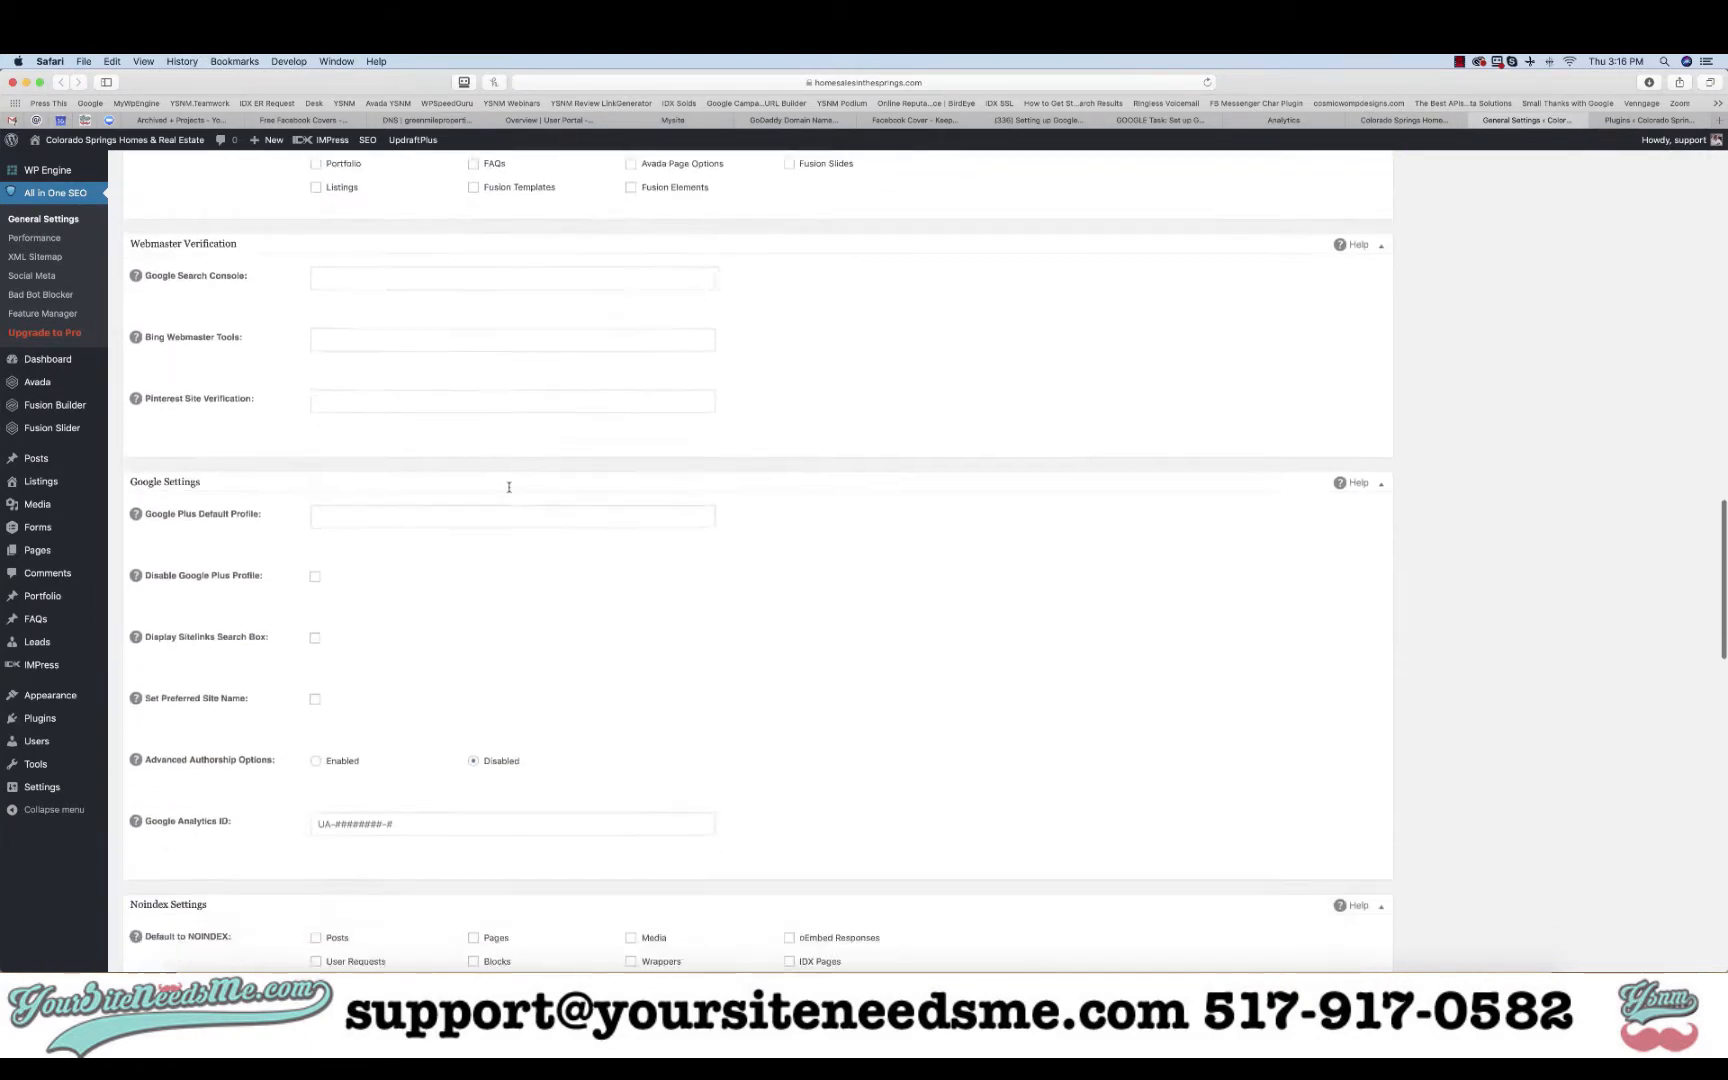
{"action": "left_click", "coordinate": [430, 618]}
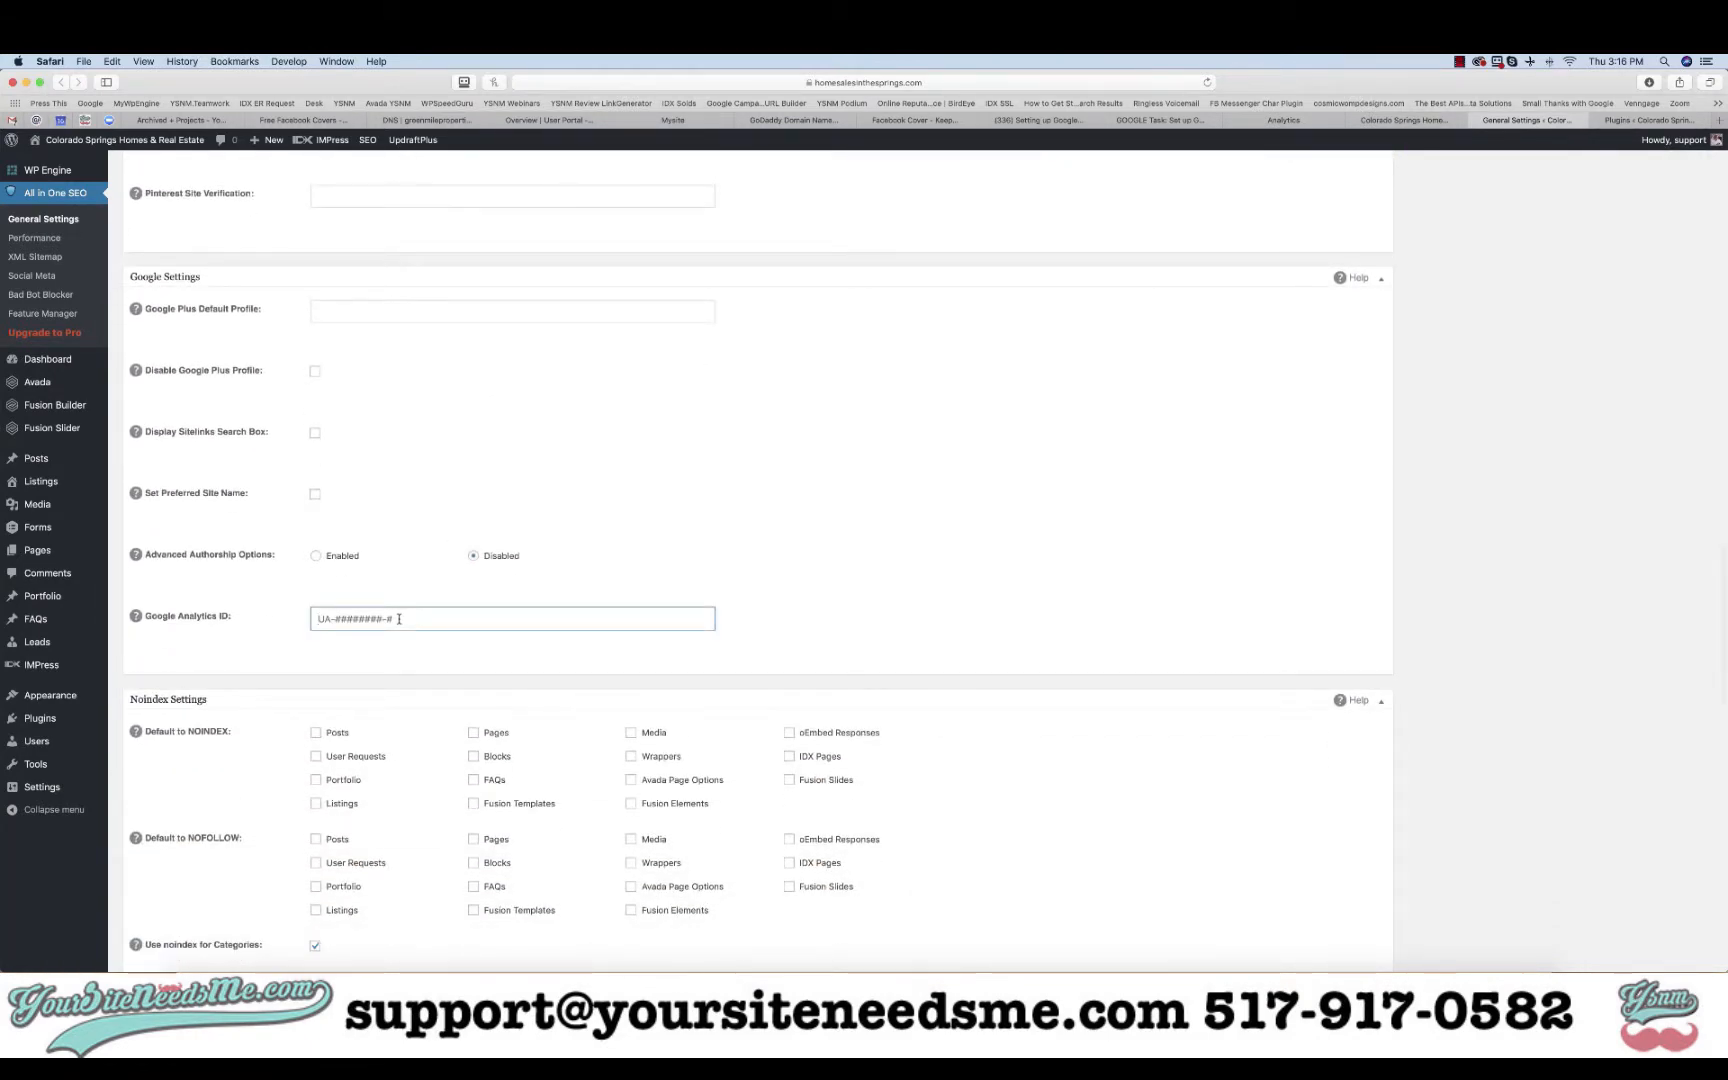
{"action": "key", "text": "super+v"}
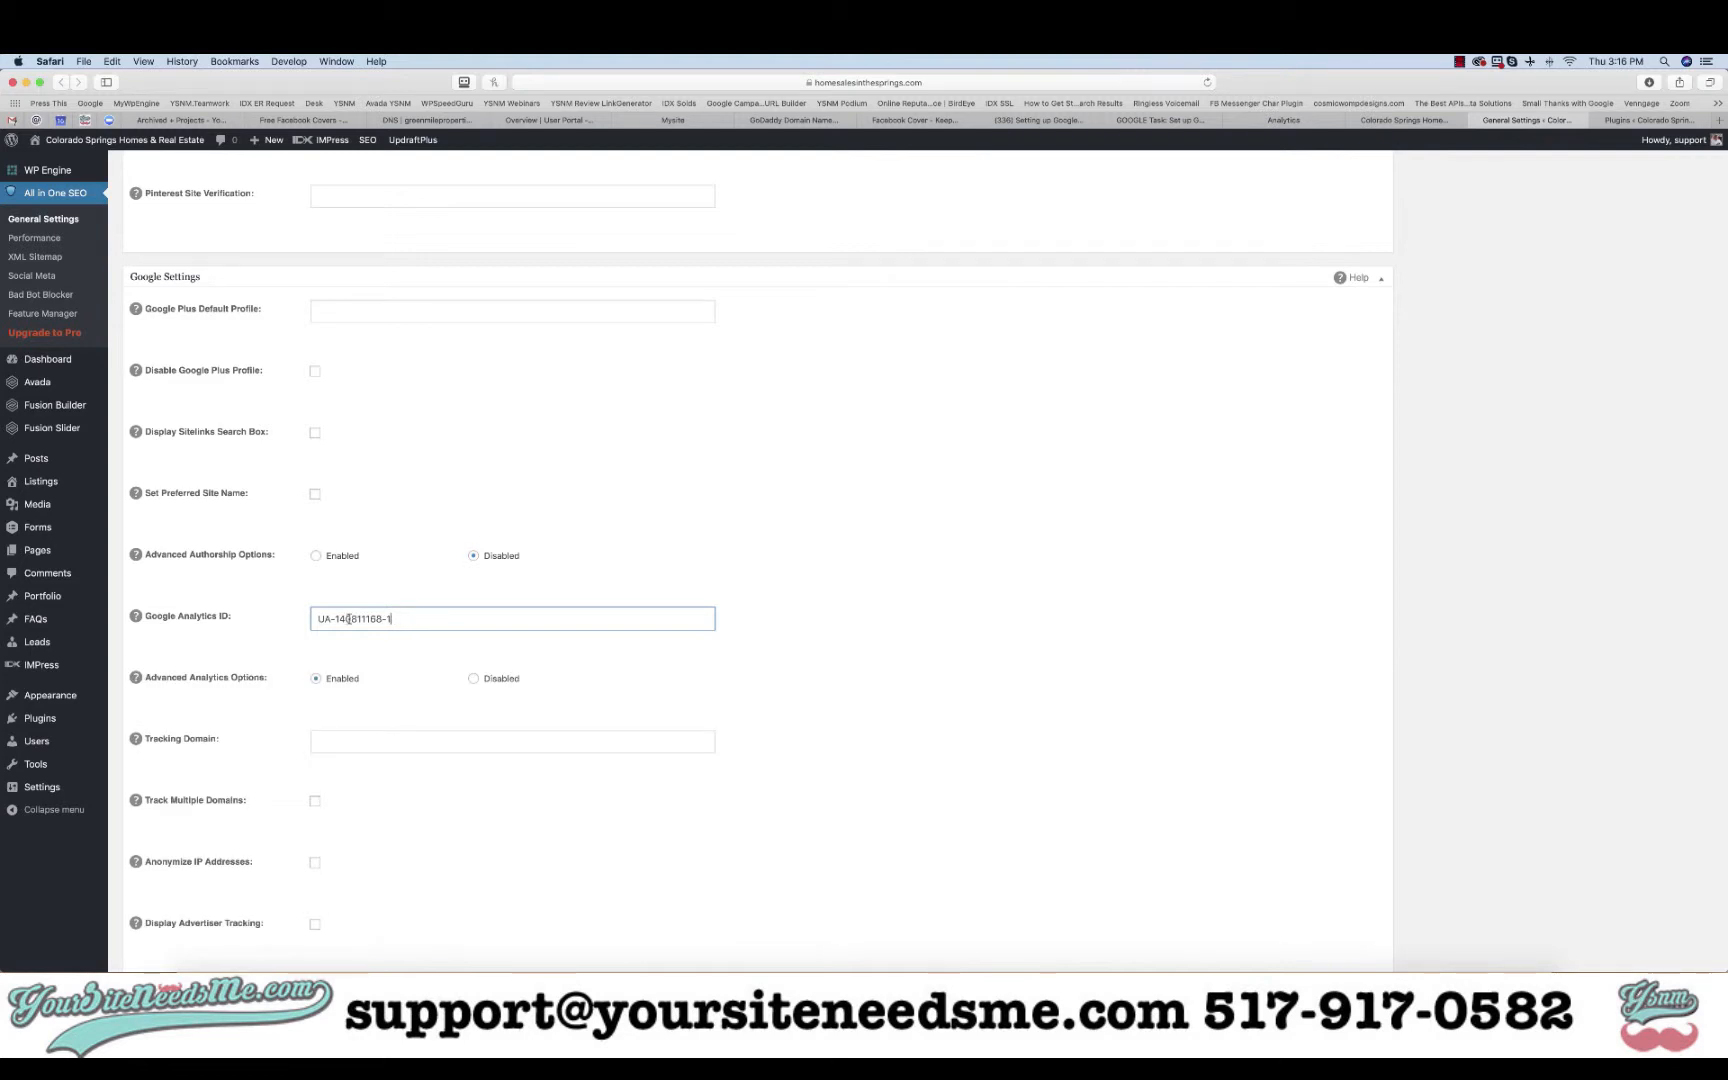
{"action": "scroll", "coordinate": [374, 637], "scroll_direction": "down", "scroll_amount": 5}
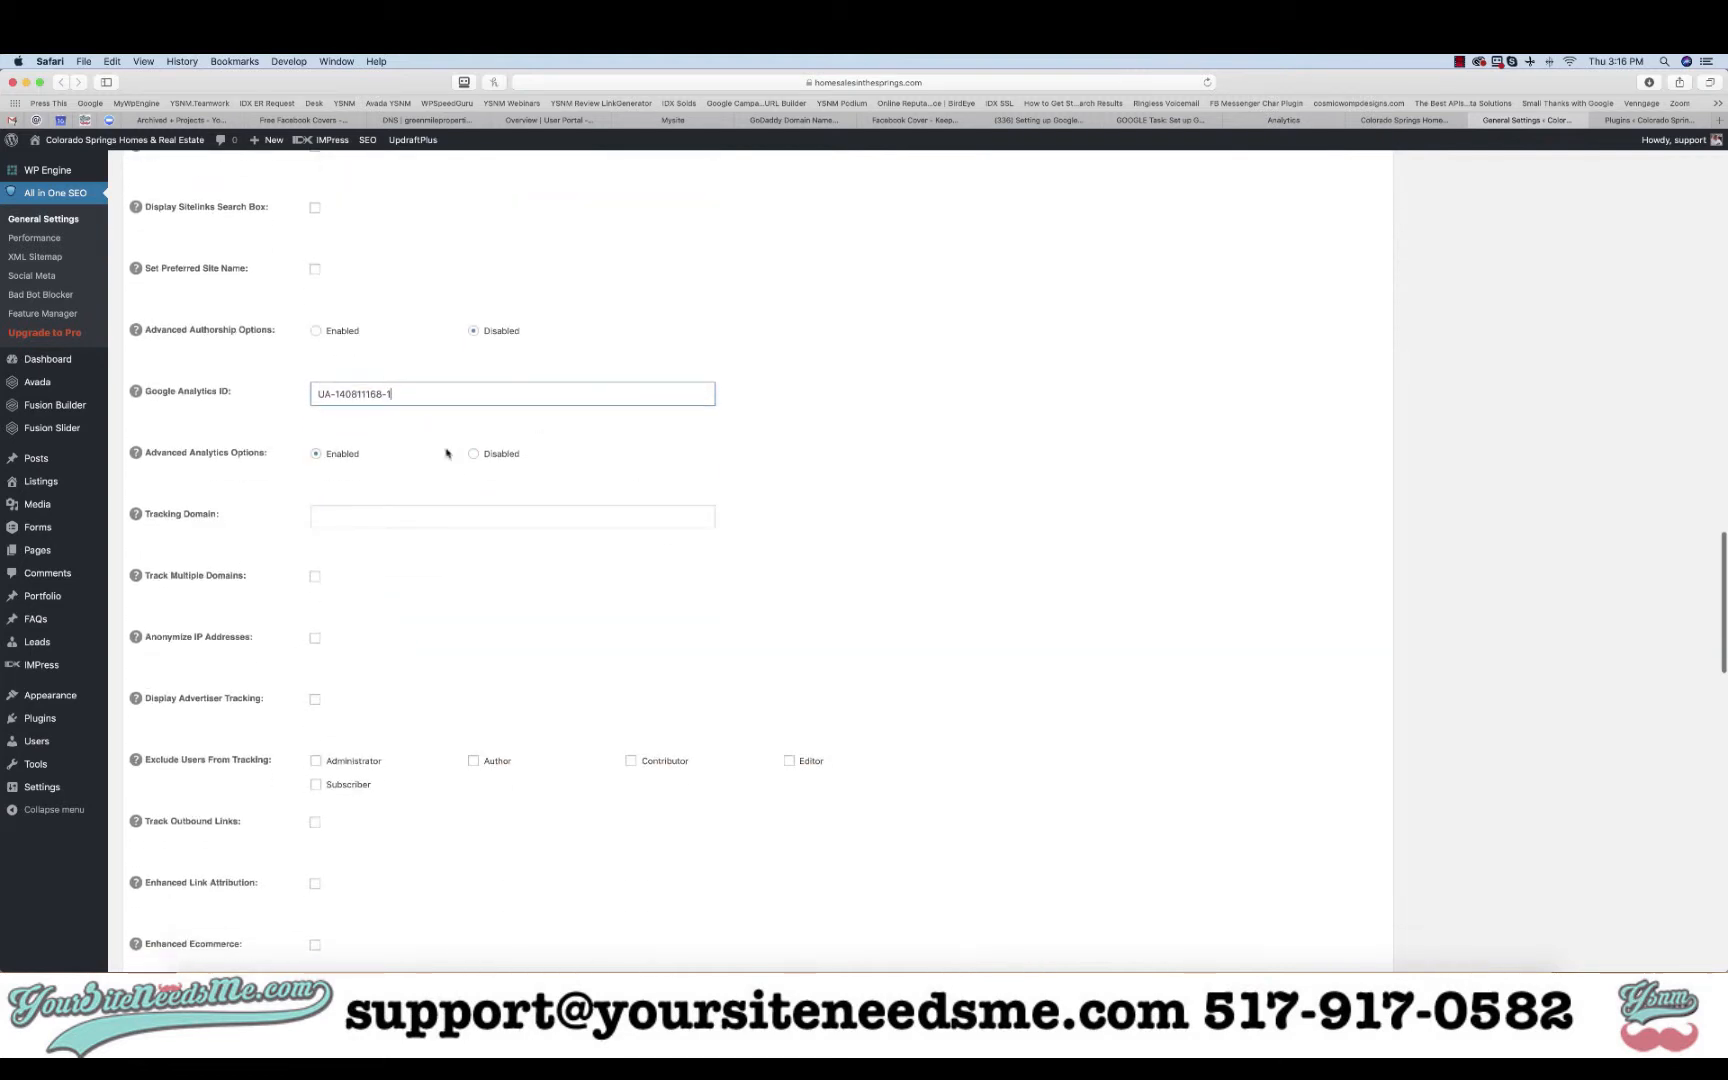
{"action": "left_click", "coordinate": [360, 515]}
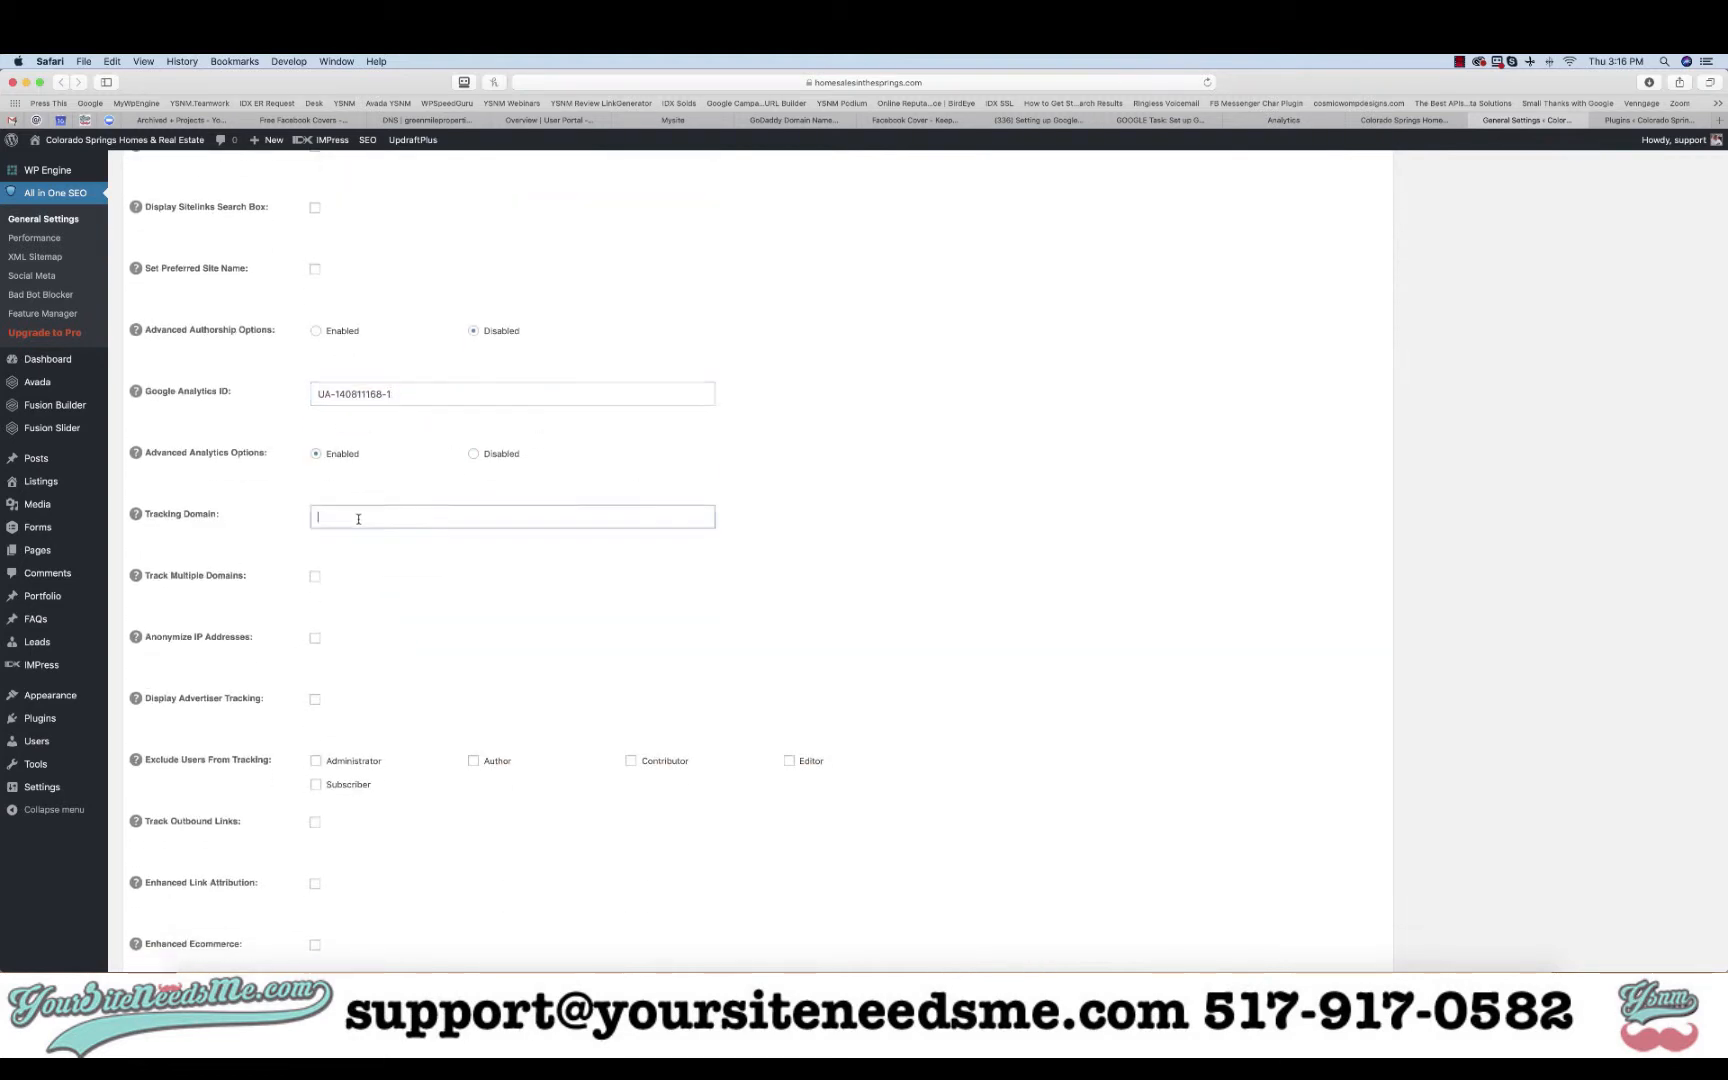
{"action": "left_click", "coordinate": [1060, 83]}
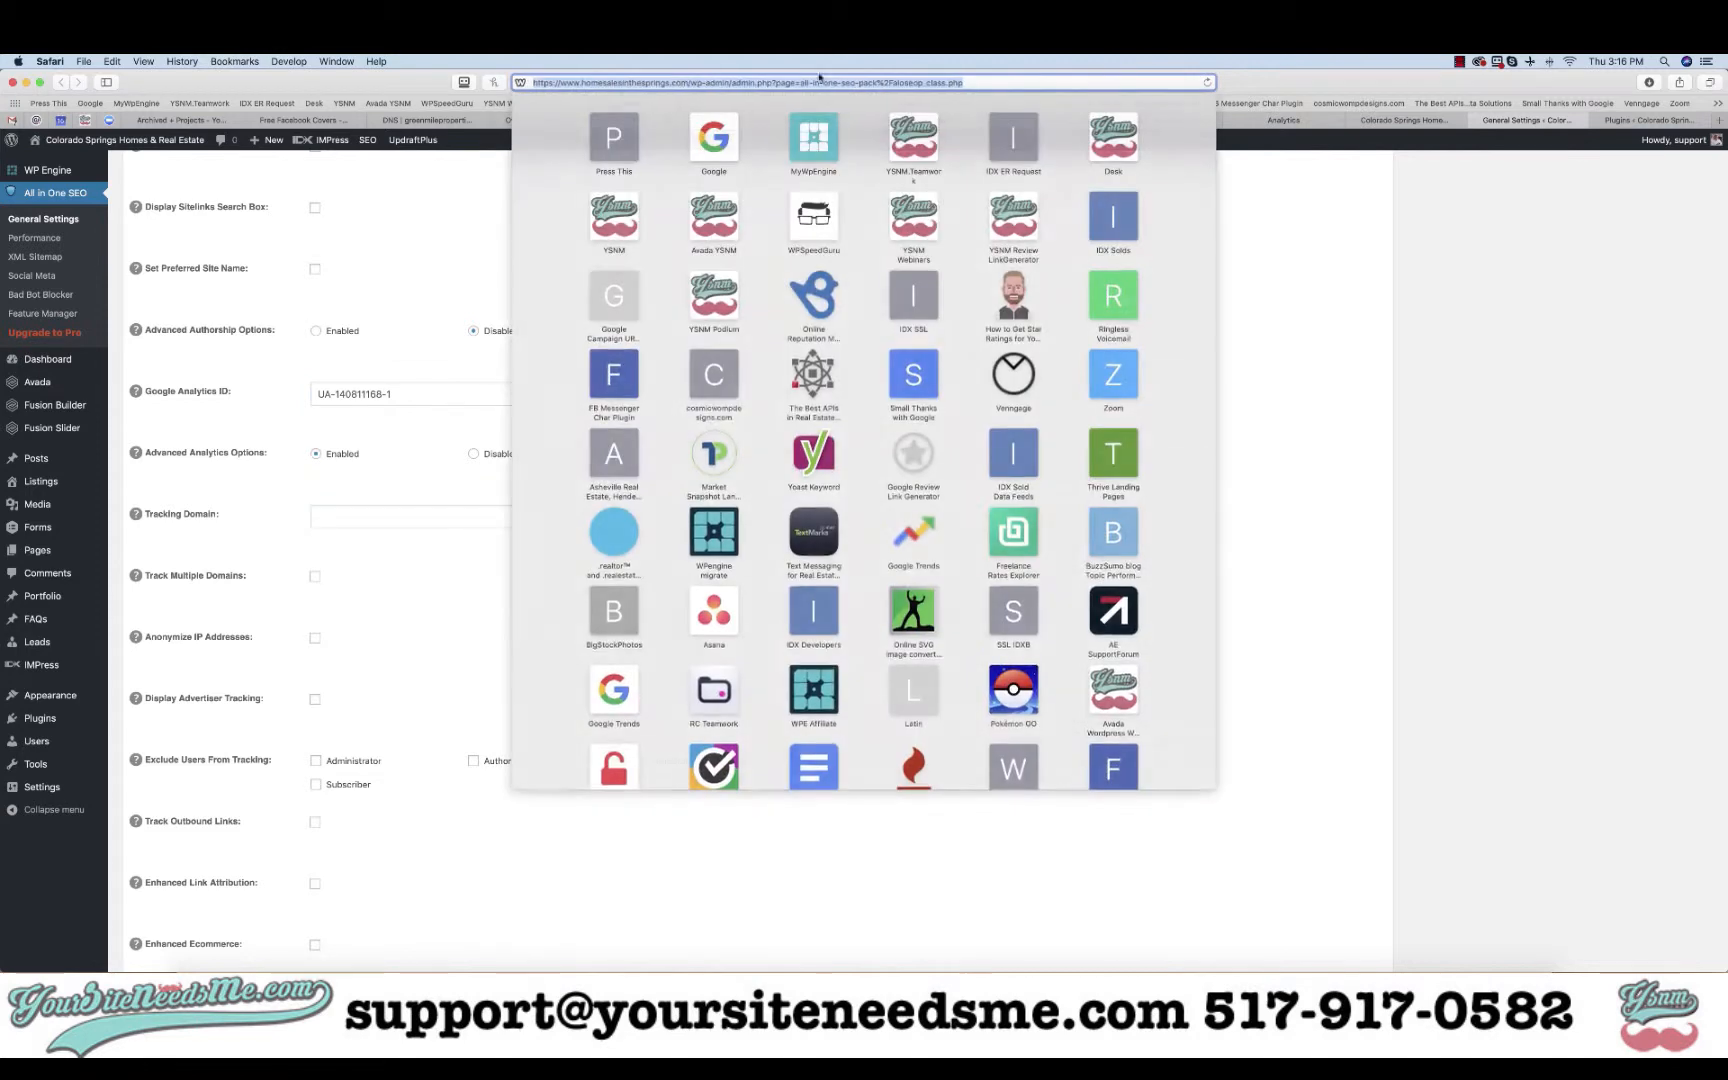
{"action": "left_click", "coordinate": [683, 83]}
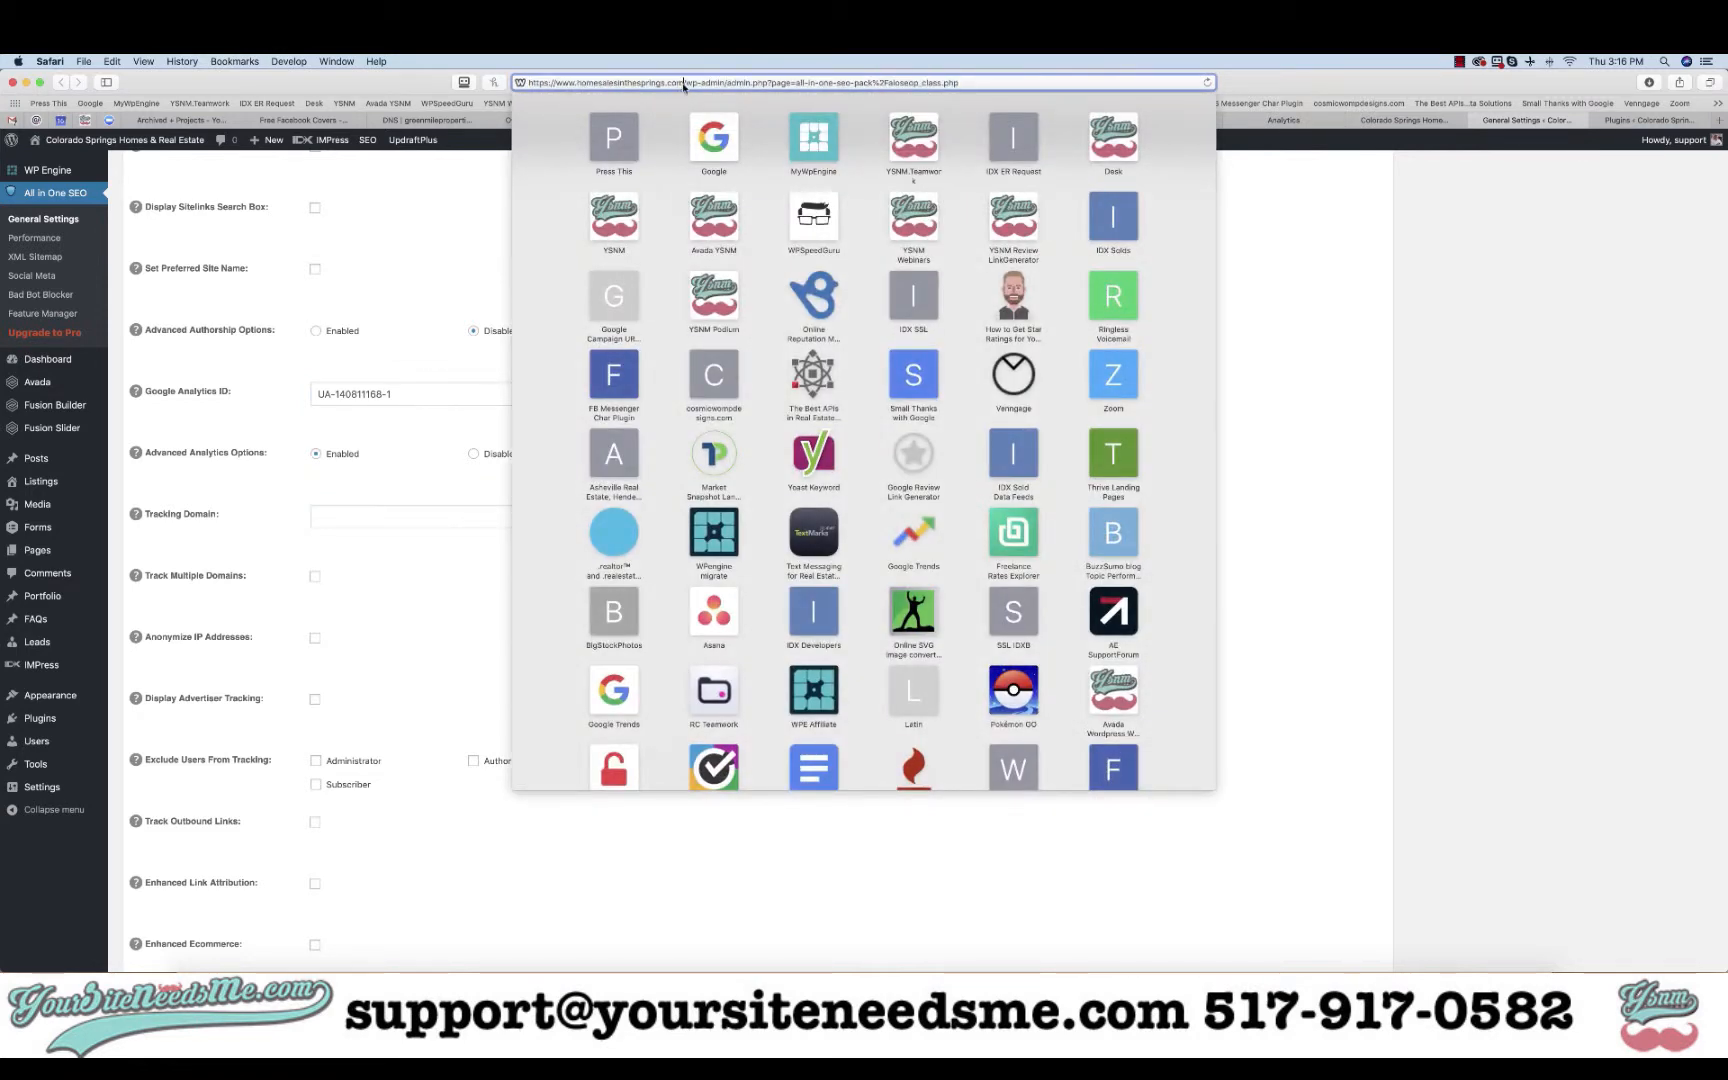
{"action": "left_click_drag", "start_coordinate": [683, 86], "coordinate": [558, 86]}
{"action": "key", "text": "super+c"}
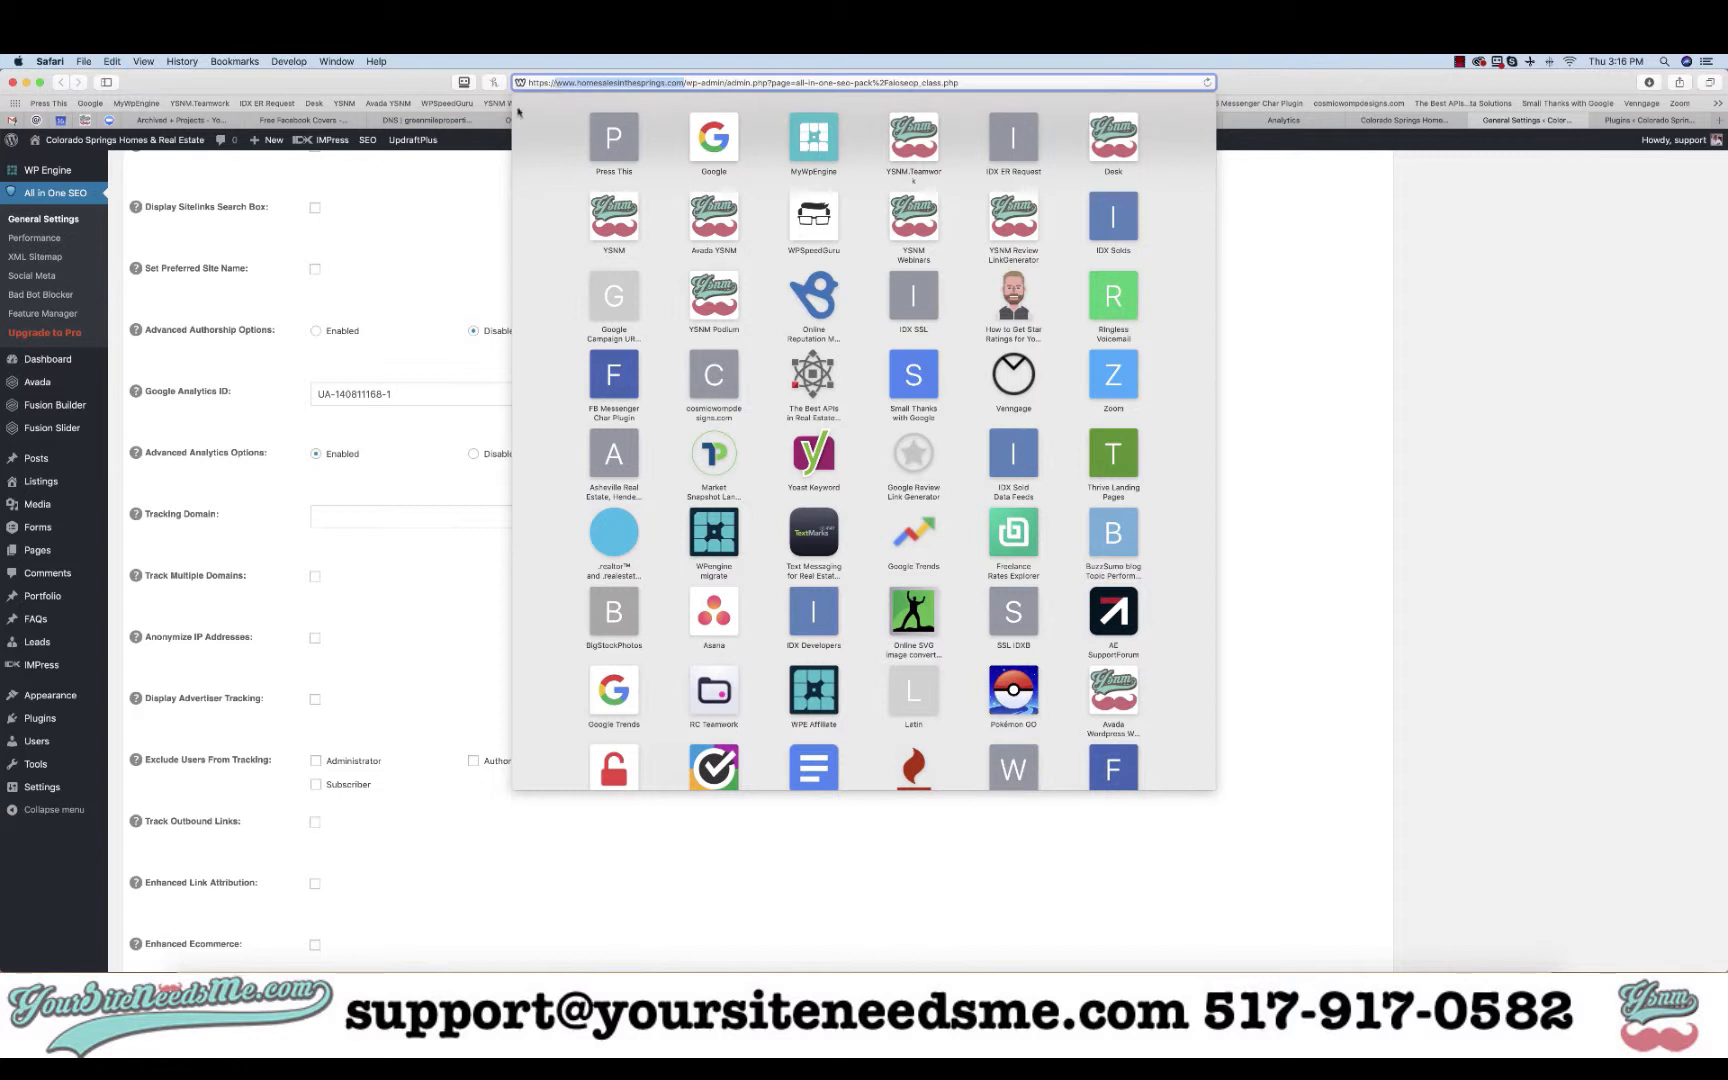
{"action": "left_click", "coordinate": [355, 514]}
{"action": "key", "text": "super+v"}
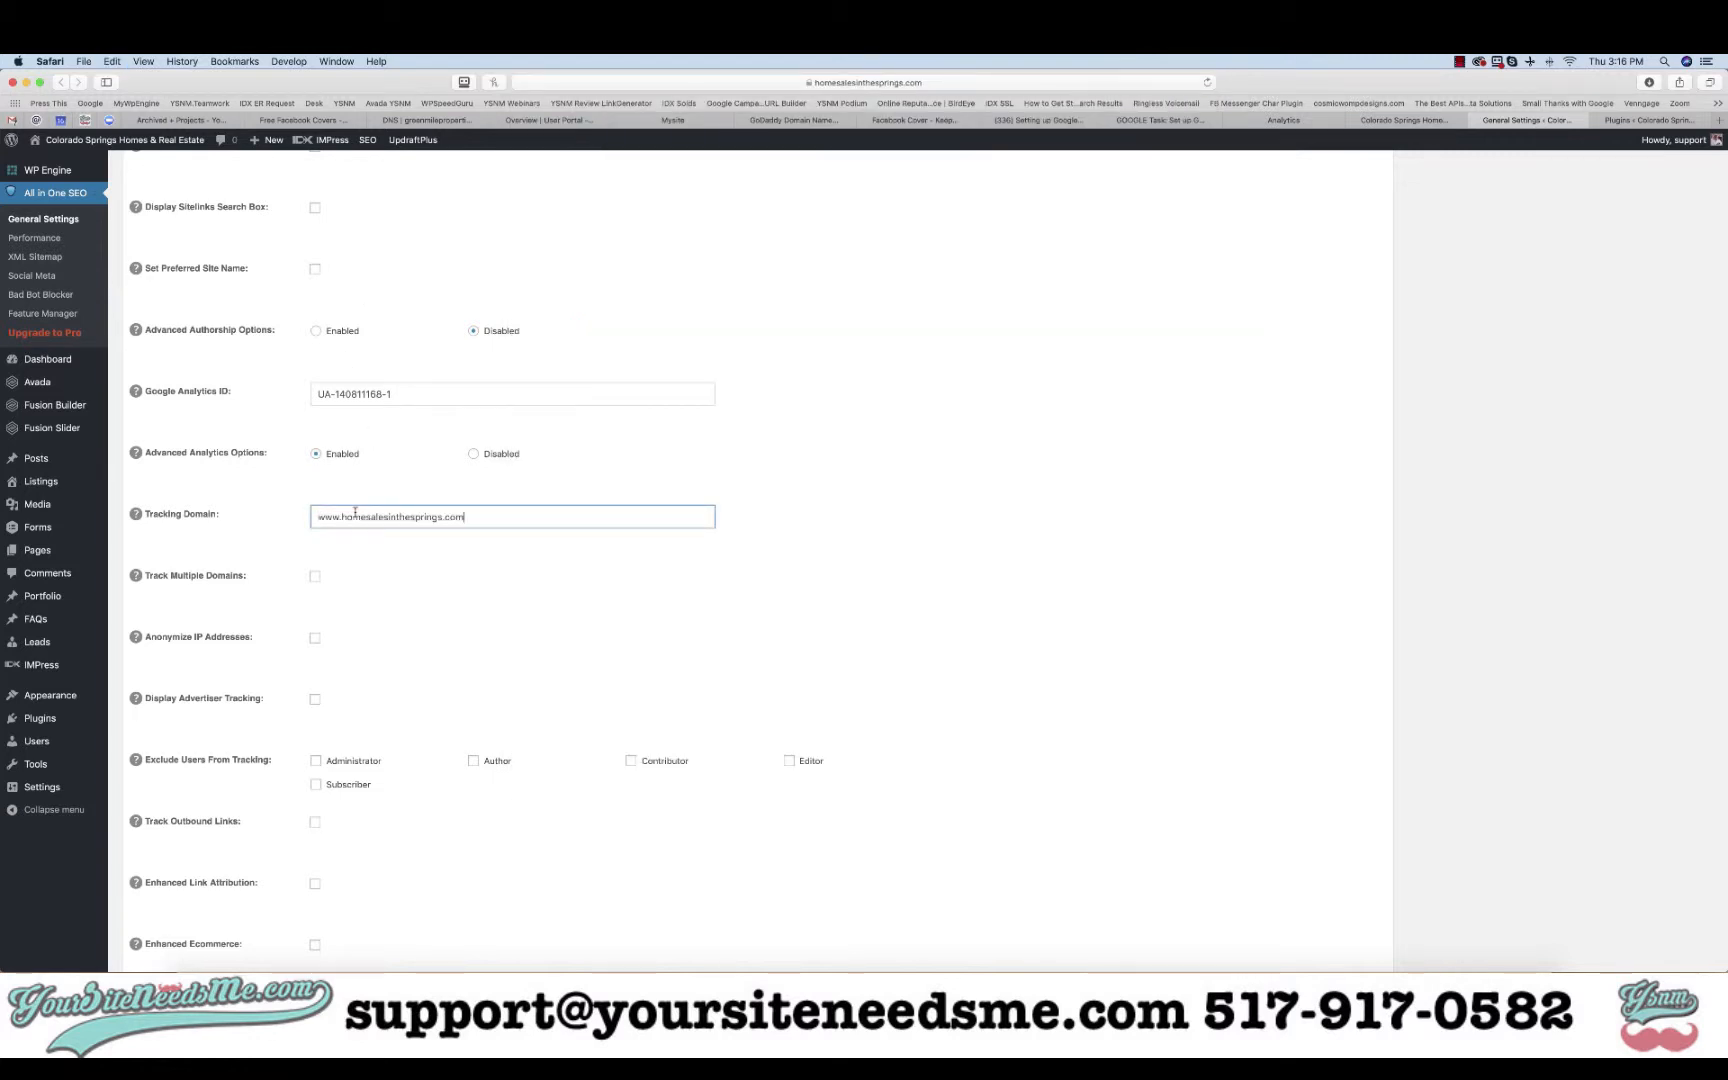
{"action": "left_click", "coordinate": [315, 579]}
{"action": "left_click", "coordinate": [331, 644]}
{"action": "key", "text": "super+v"}
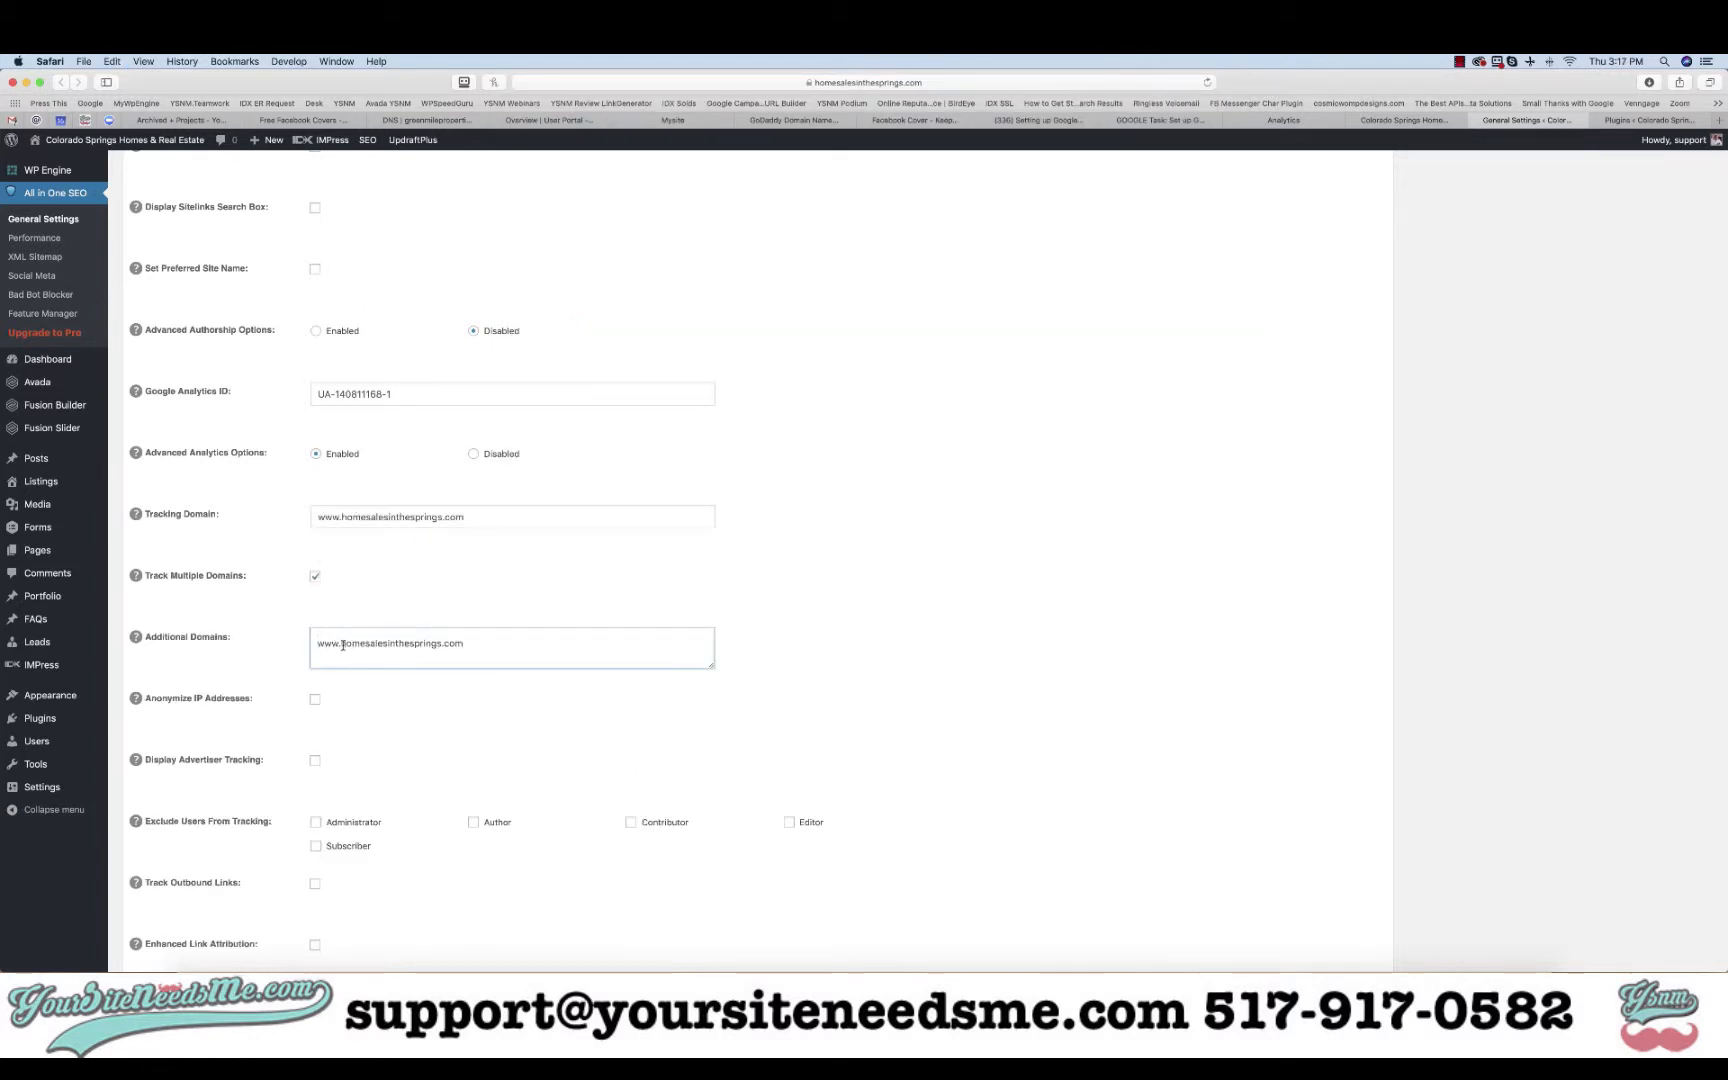
{"action": "left_click_drag", "start_coordinate": [342, 645], "coordinate": [316, 645]}
{"action": "key", "text": "BackSpace"}
- Open the live site's property search page and select its address
{"action": "left_click", "coordinate": [1404, 120]}
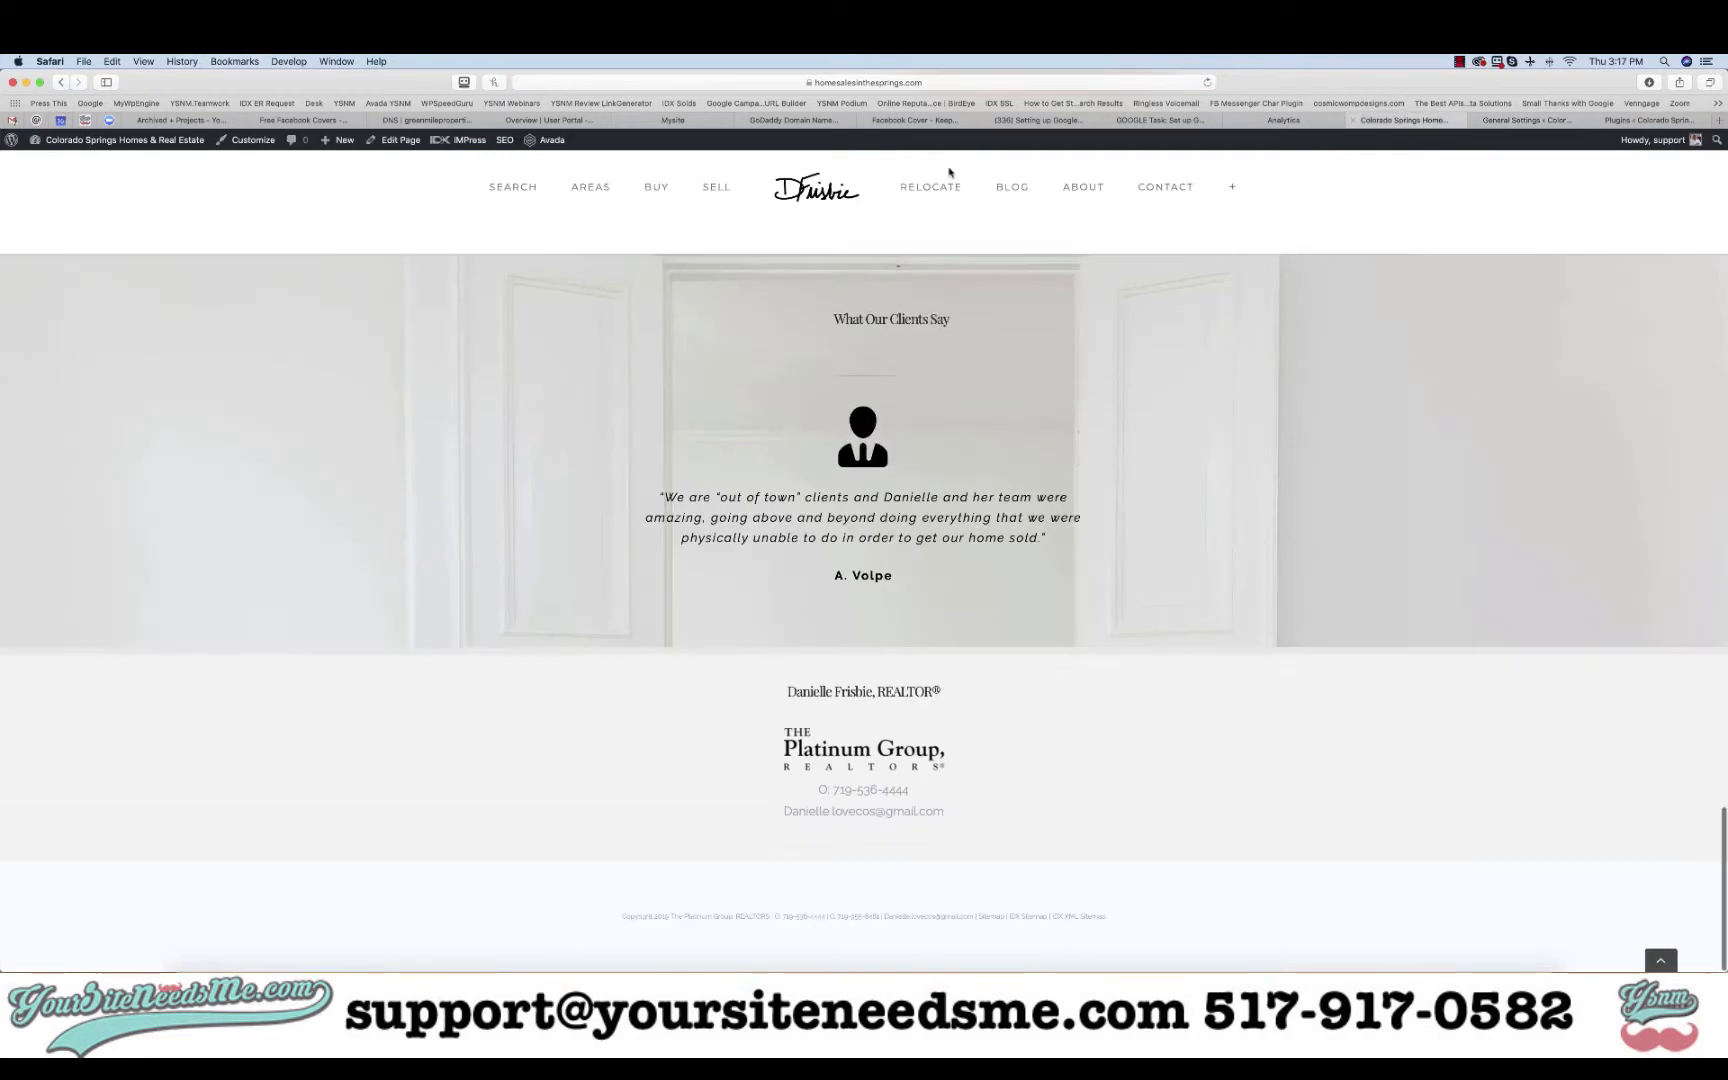
{"action": "left_click", "coordinate": [513, 187]}
{"action": "left_click", "coordinate": [837, 85]}
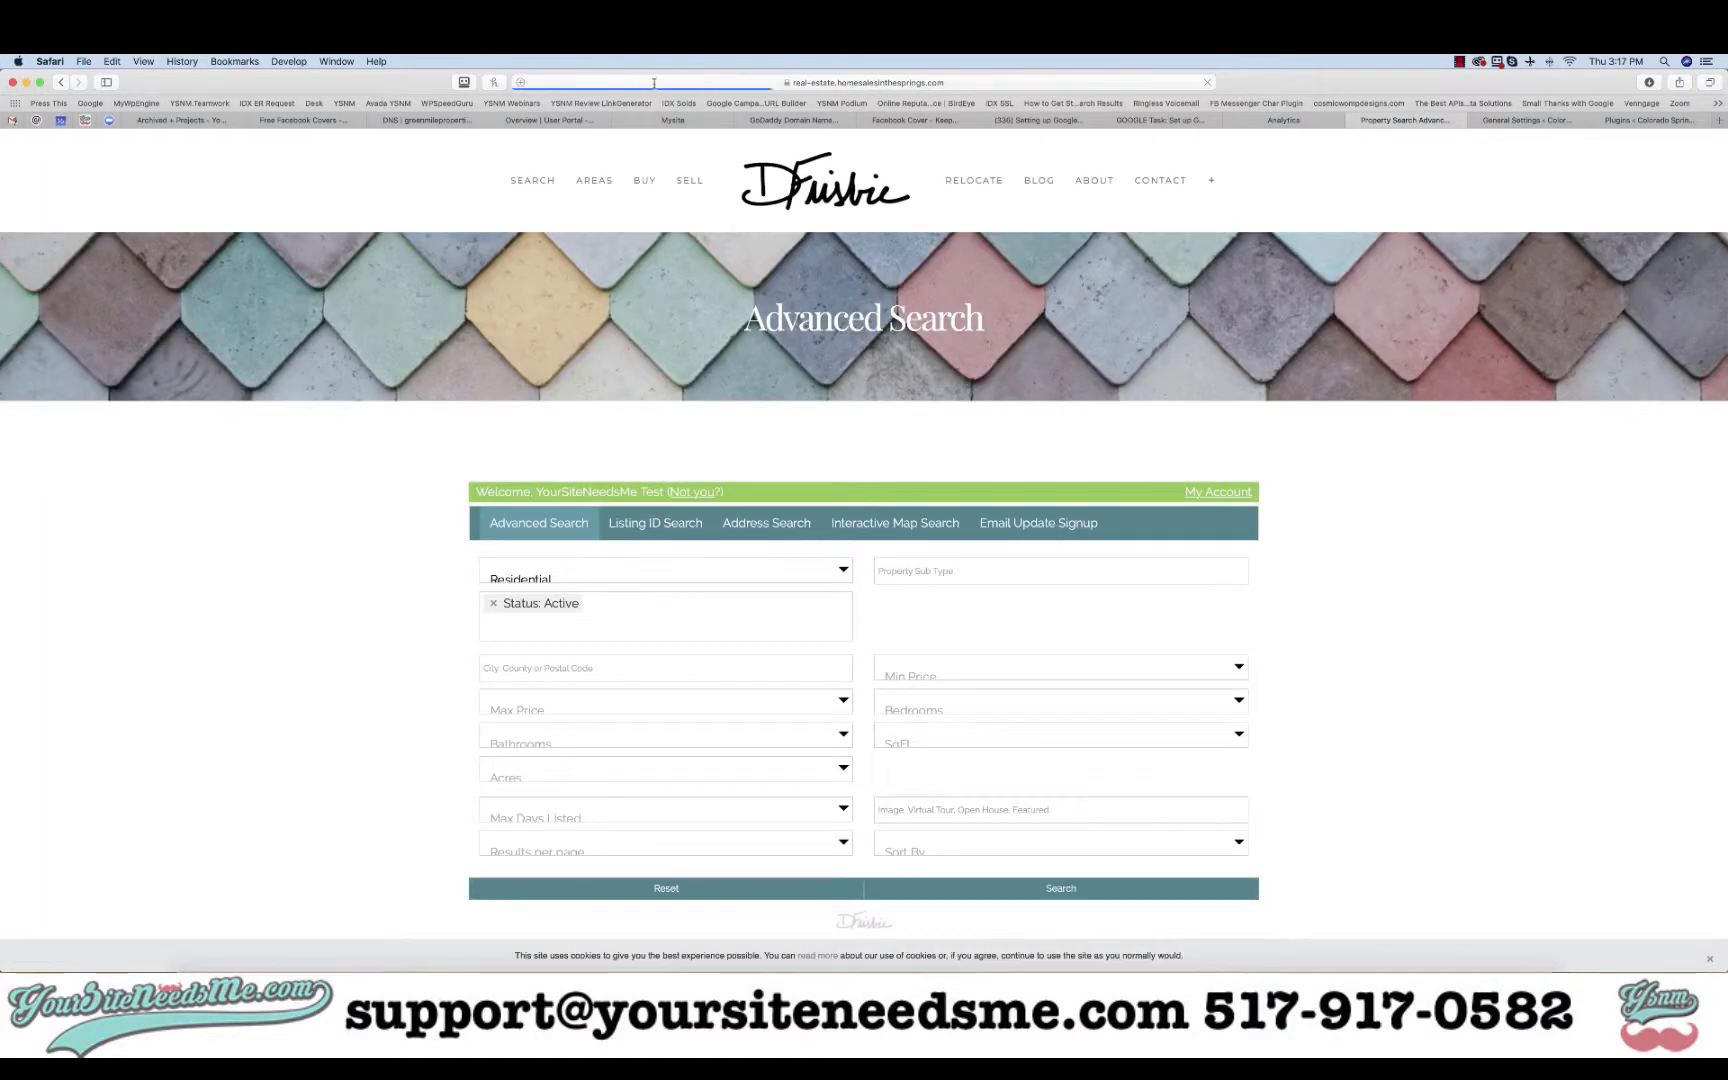
- Copy the real-estate.homesalesinthesprings.com host and paste it into Additional Domains
{"action": "left_click", "coordinate": [654, 84]}
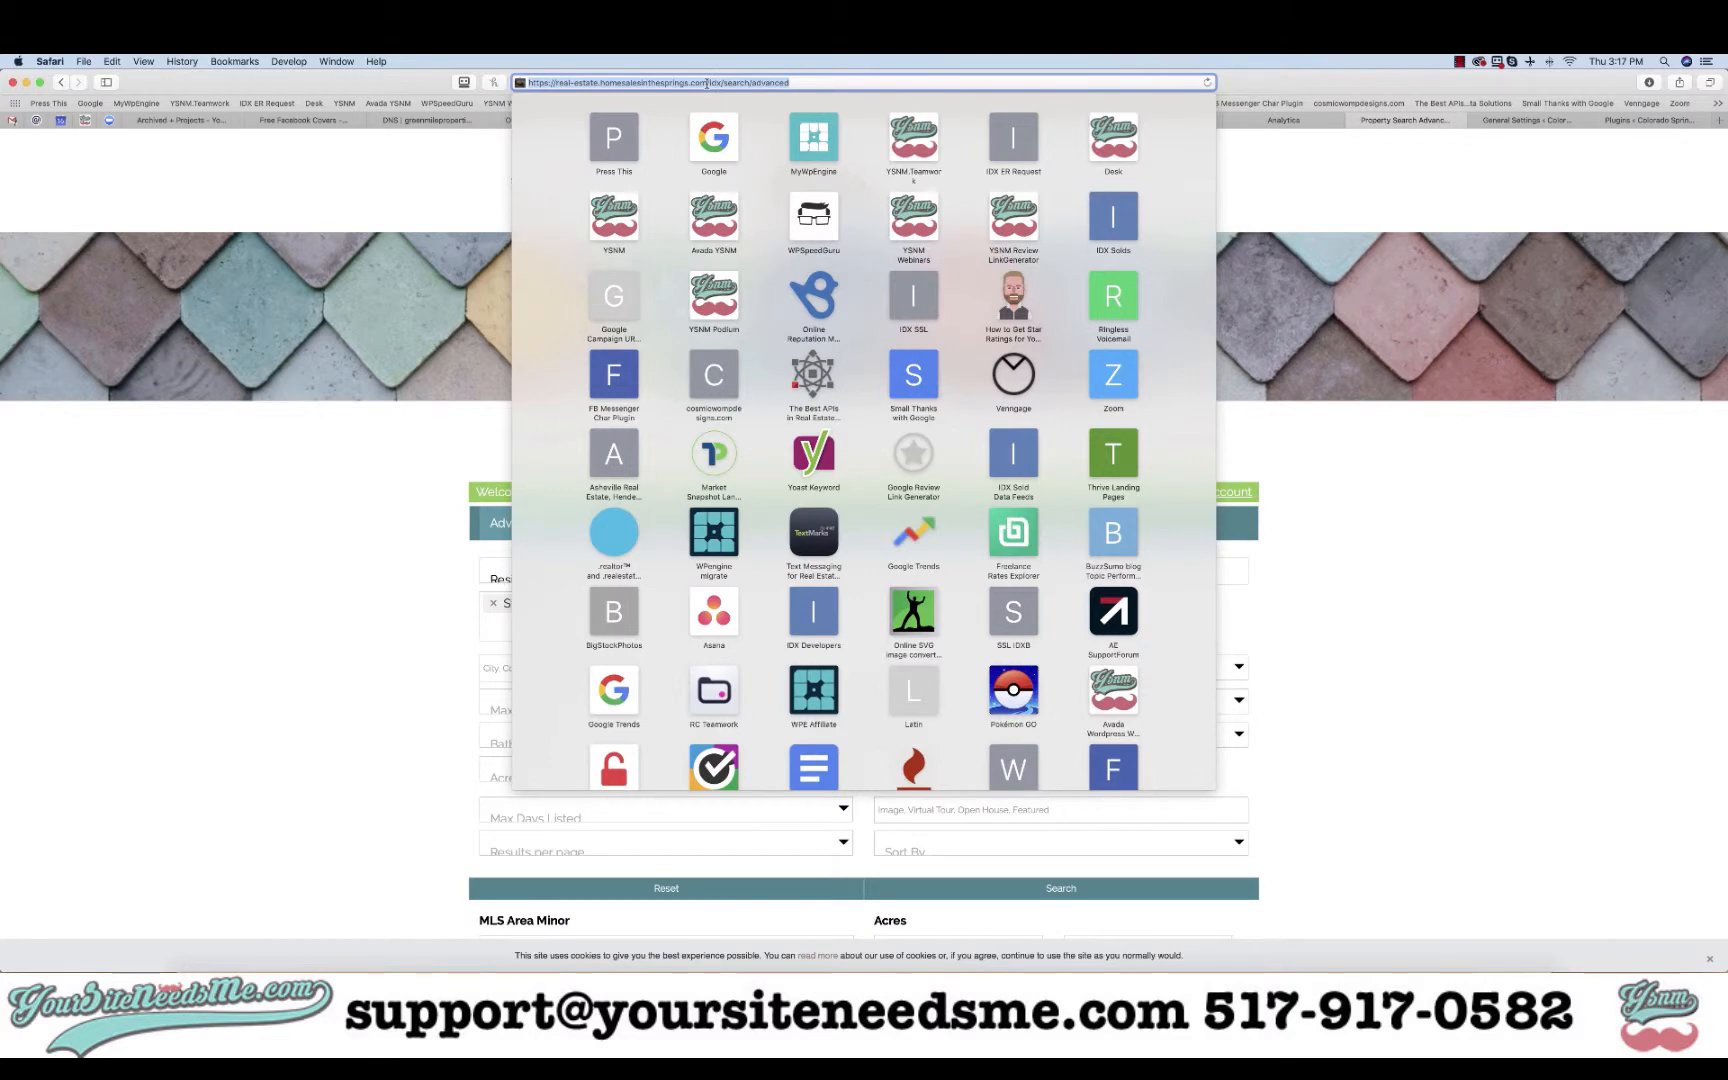
{"action": "key", "text": "Escape"}
{"action": "left_click", "coordinate": [682, 85]}
{"action": "left_click", "coordinate": [557, 85]}
{"action": "left_click", "coordinate": [706, 85], "text": "shift"}
{"action": "key", "text": "super+c"}
{"action": "key", "text": "Escape"}
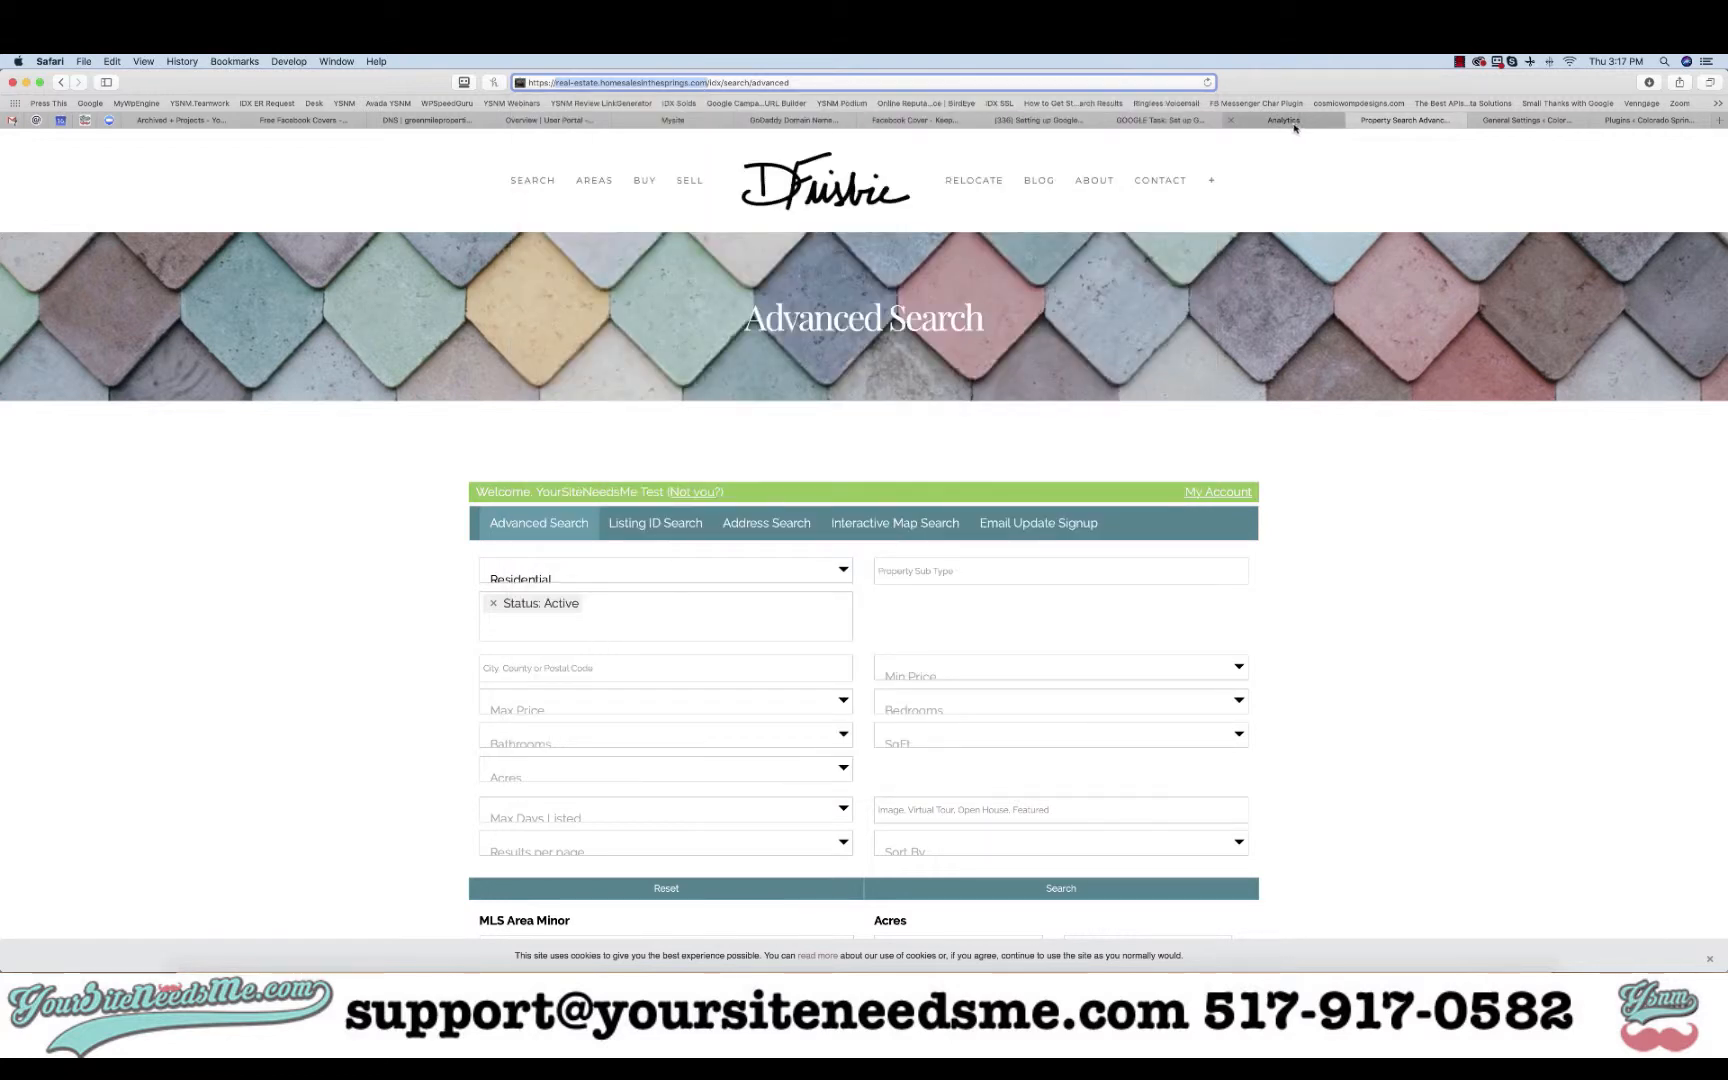
{"action": "left_click", "coordinate": [1290, 121]}
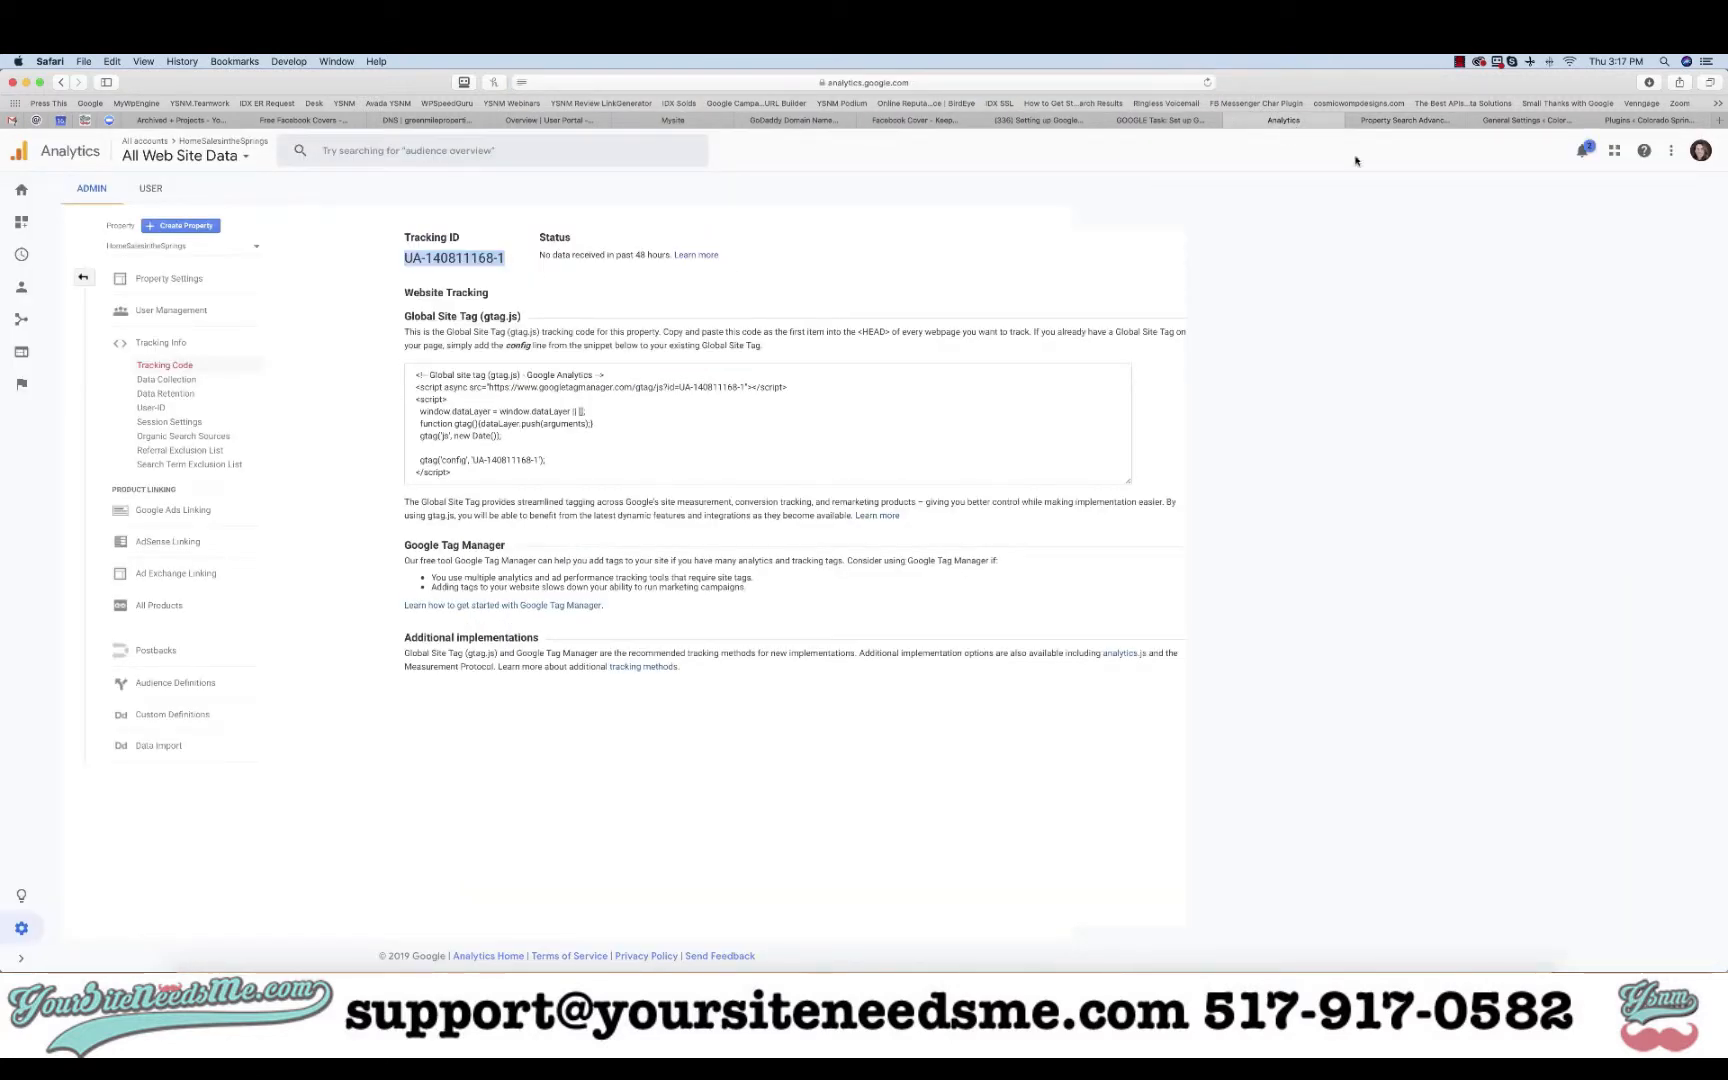
{"action": "left_click", "coordinate": [1523, 121]}
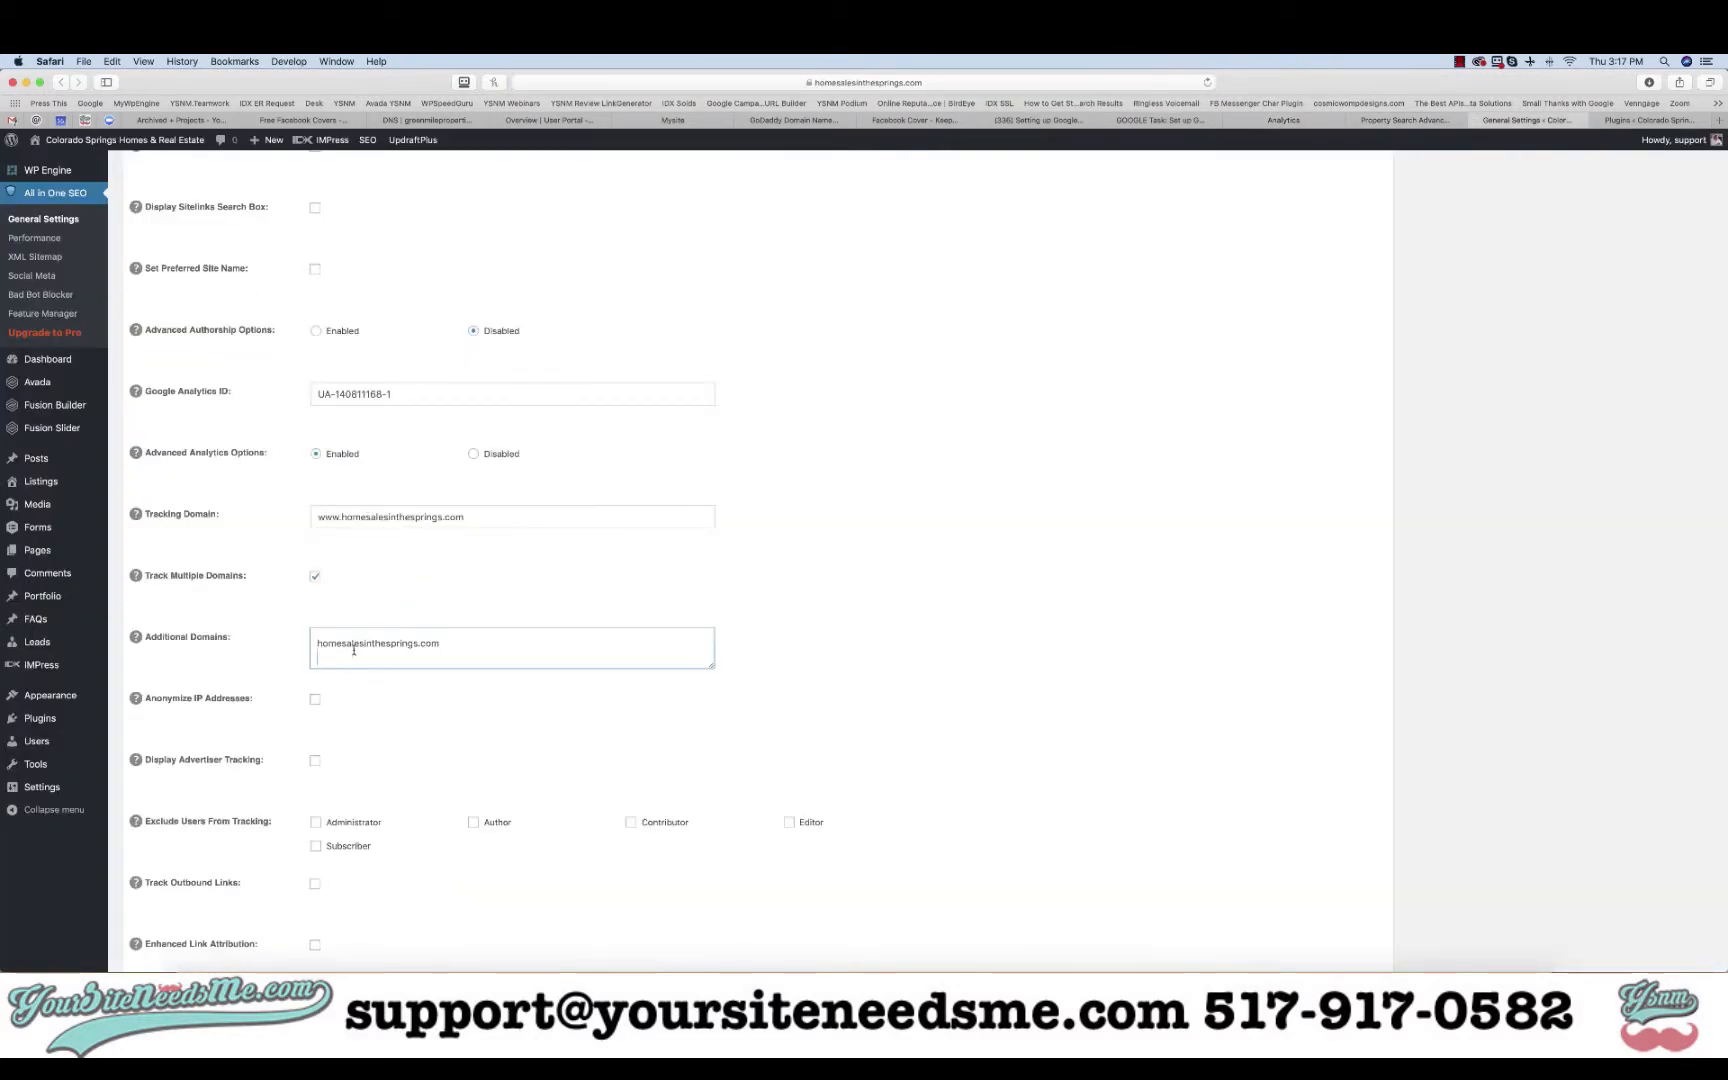
{"action": "key", "text": "super+v"}
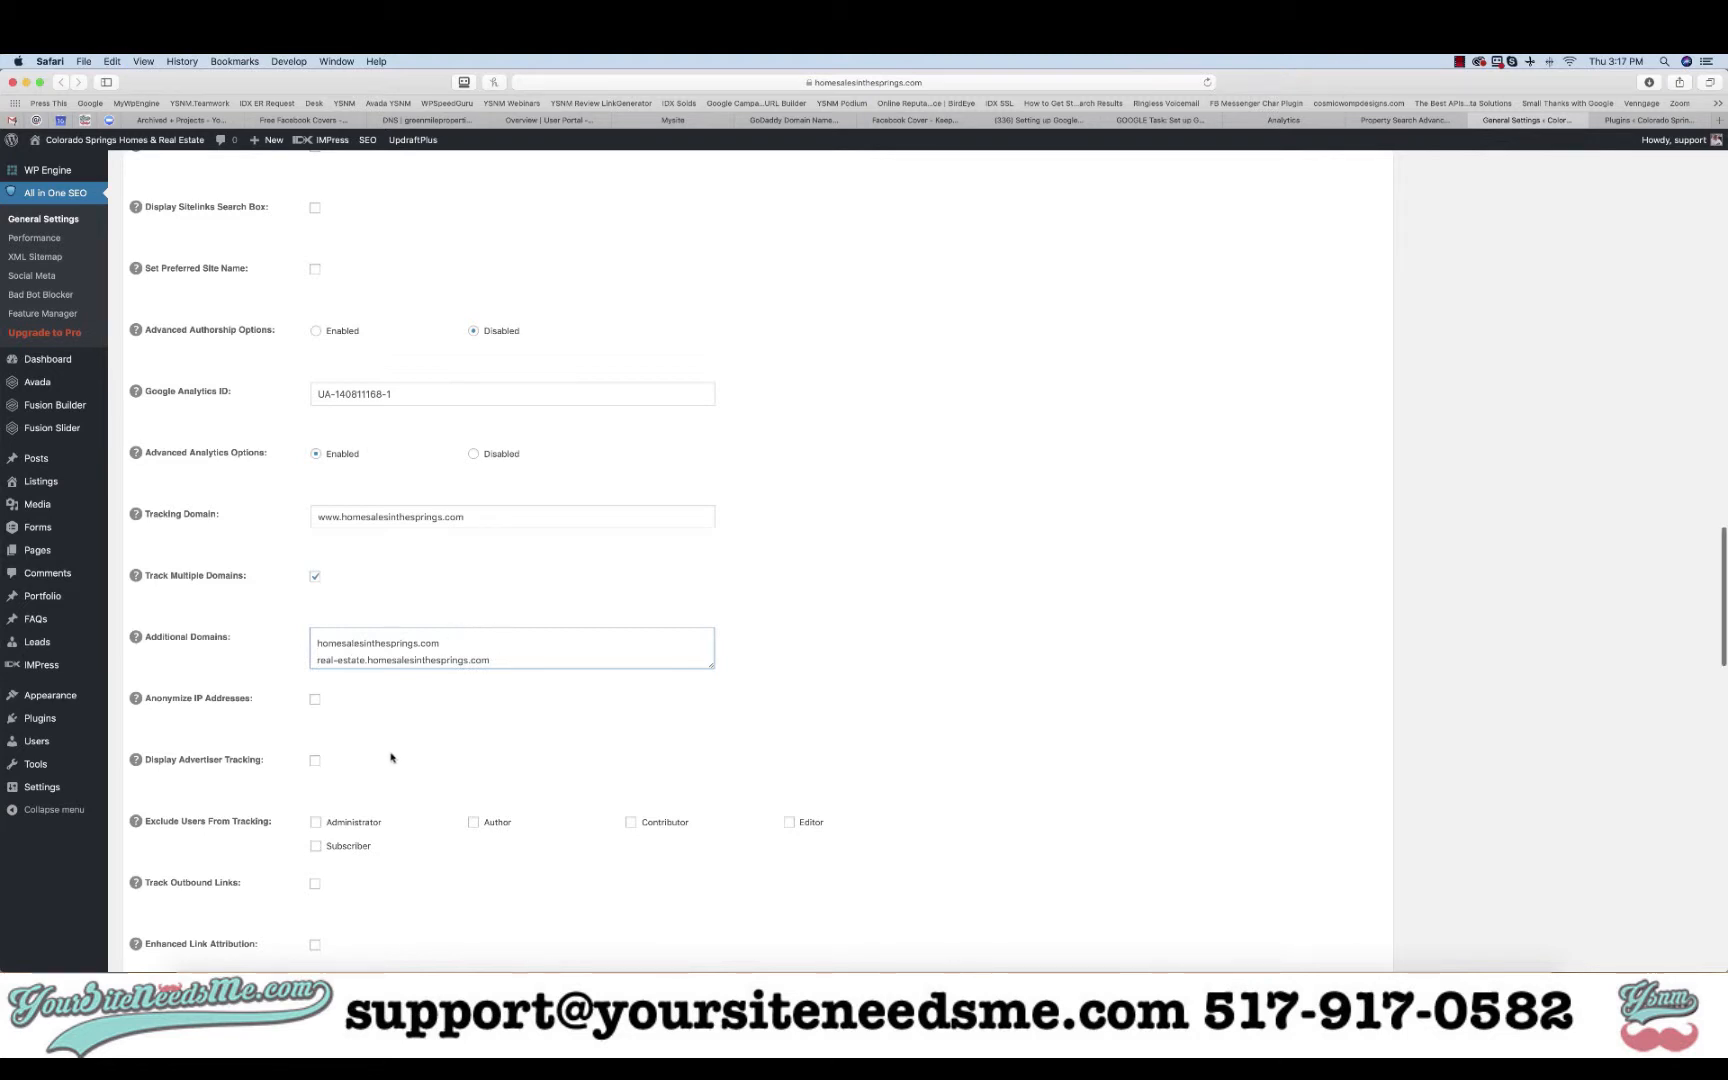
- Turn on Track Outbound Links and save with Update Options
{"action": "scroll", "coordinate": [391, 757], "scroll_direction": "down", "scroll_amount": 3}
{"action": "scroll", "coordinate": [391, 757], "scroll_direction": "down", "scroll_amount": 3}
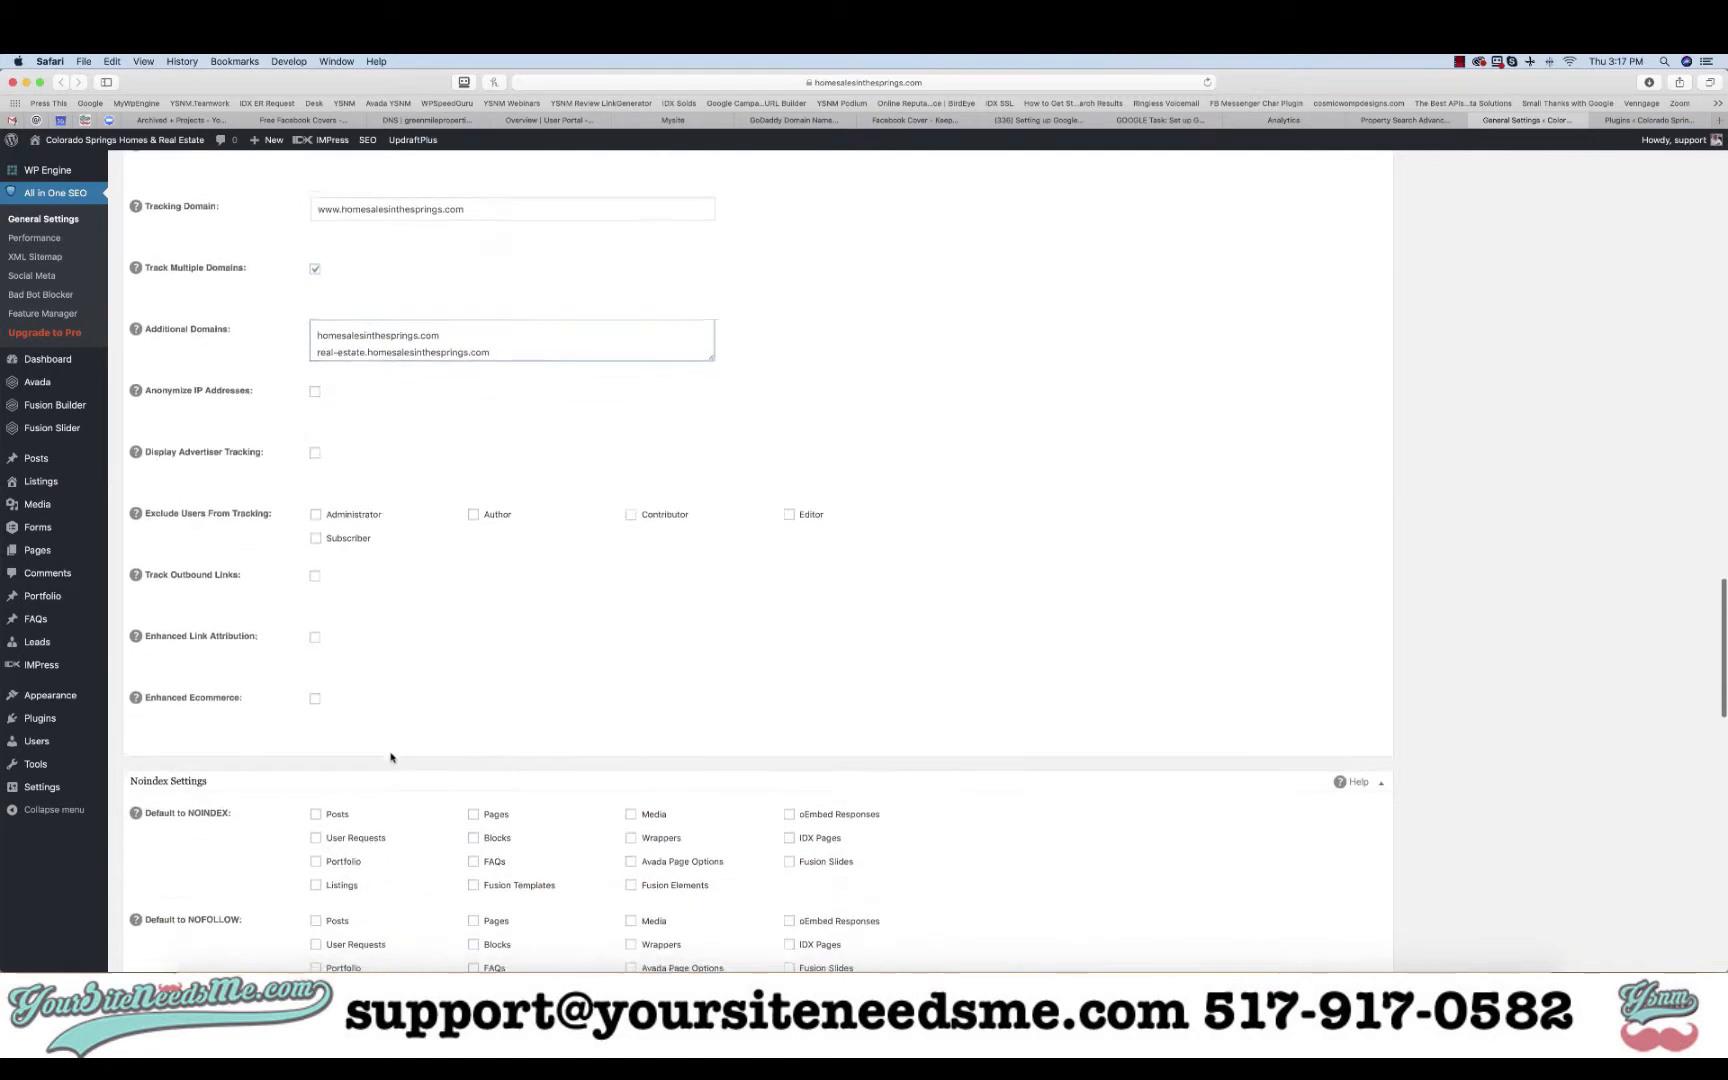
{"action": "left_click", "coordinate": [315, 572]}
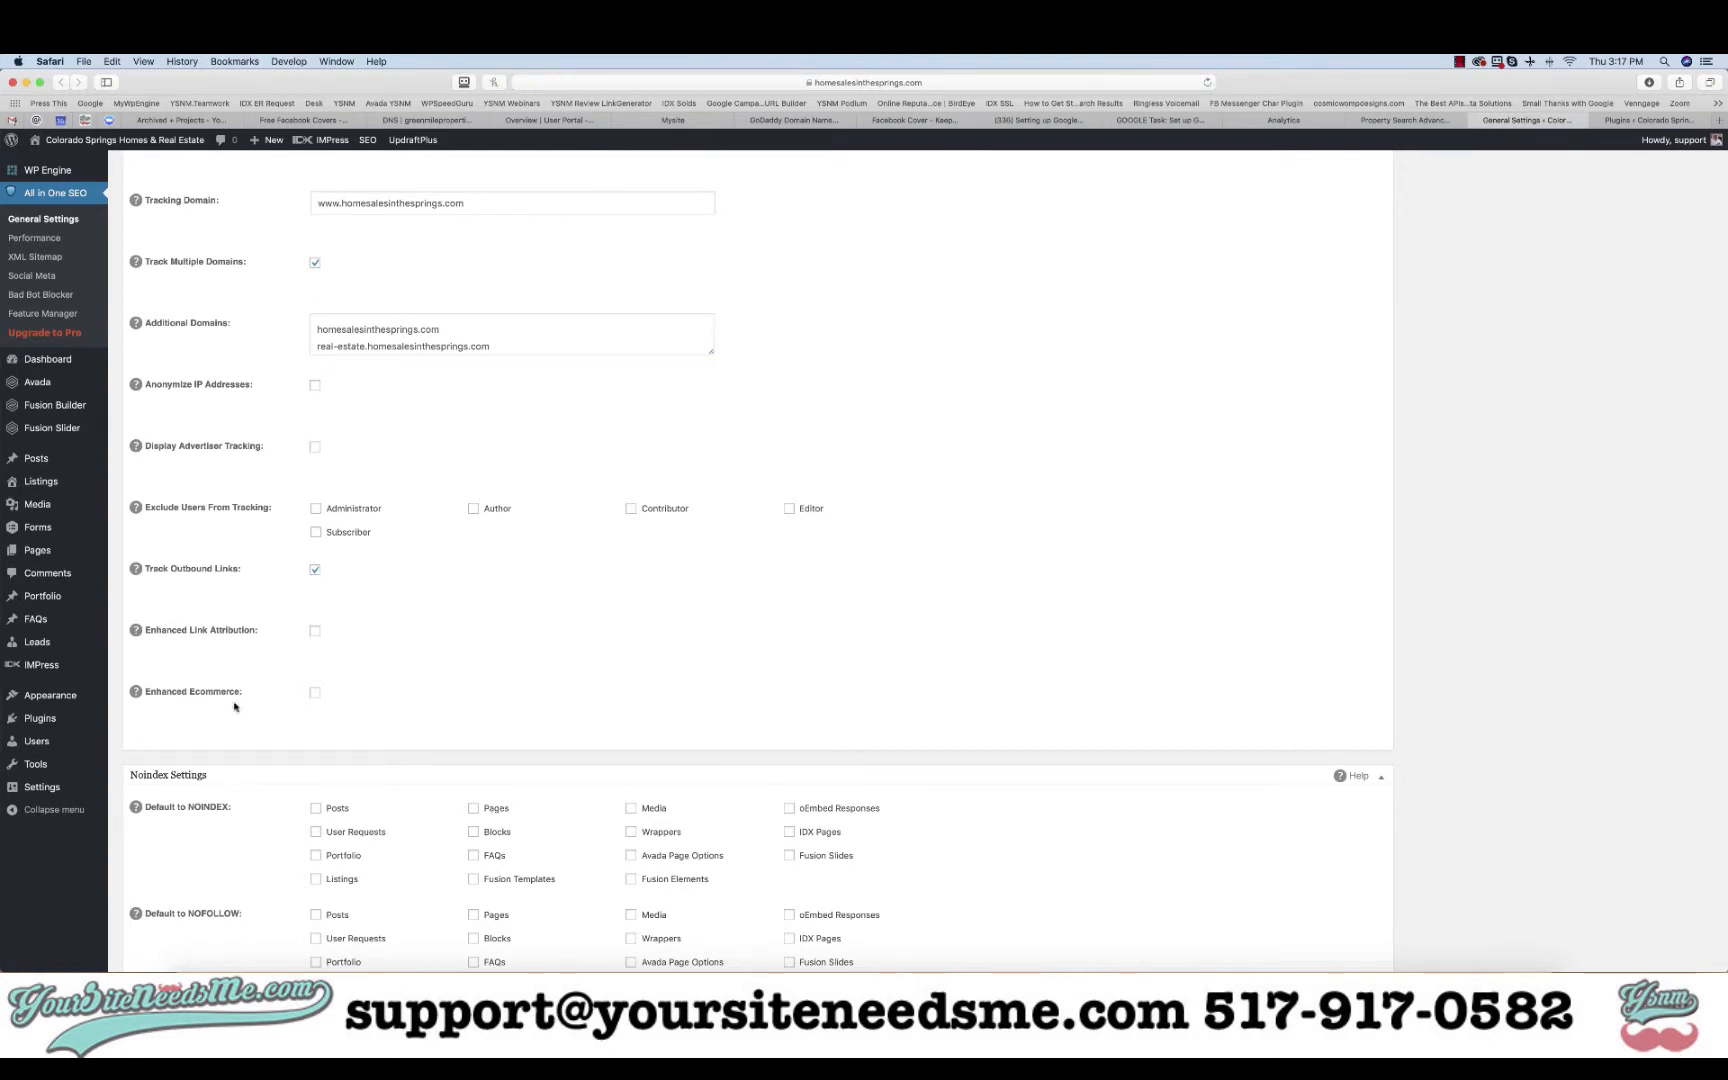
{"action": "scroll", "coordinate": [235, 707], "scroll_direction": "down", "scroll_amount": 15}
{"action": "scroll", "coordinate": [235, 707], "scroll_direction": "down", "scroll_amount": 2}
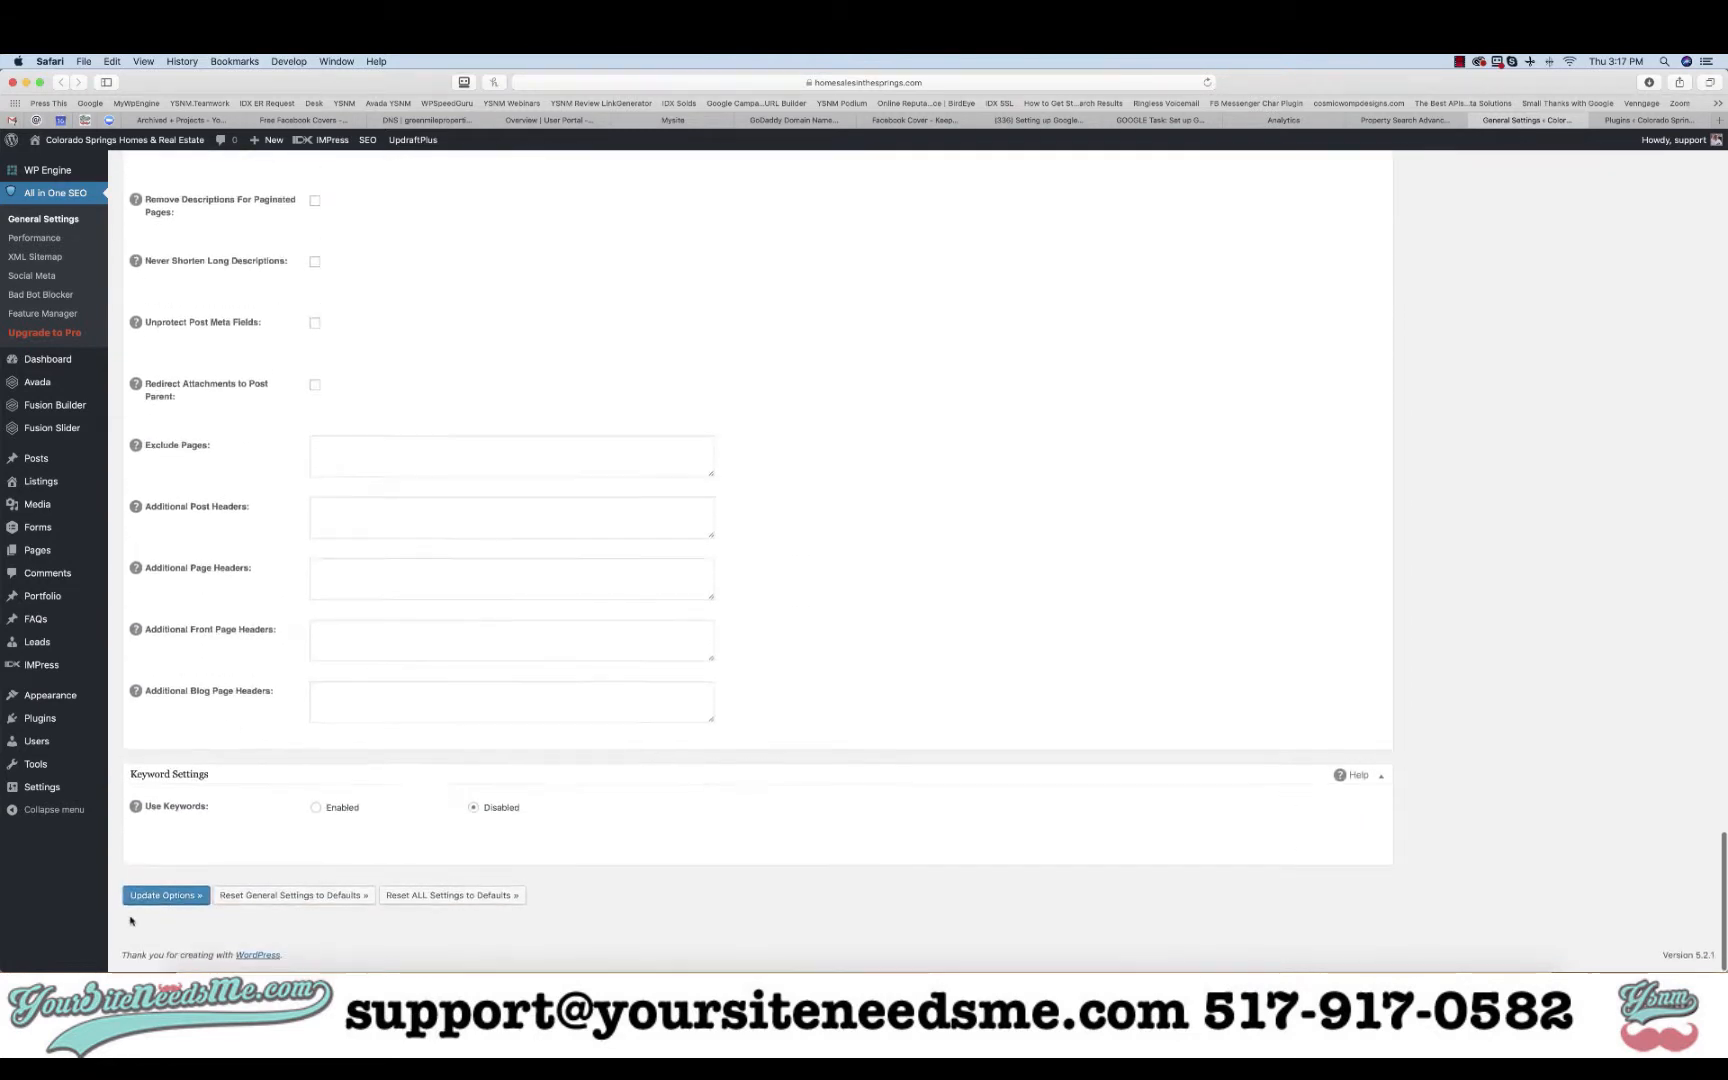
{"action": "left_click", "coordinate": [162, 898]}
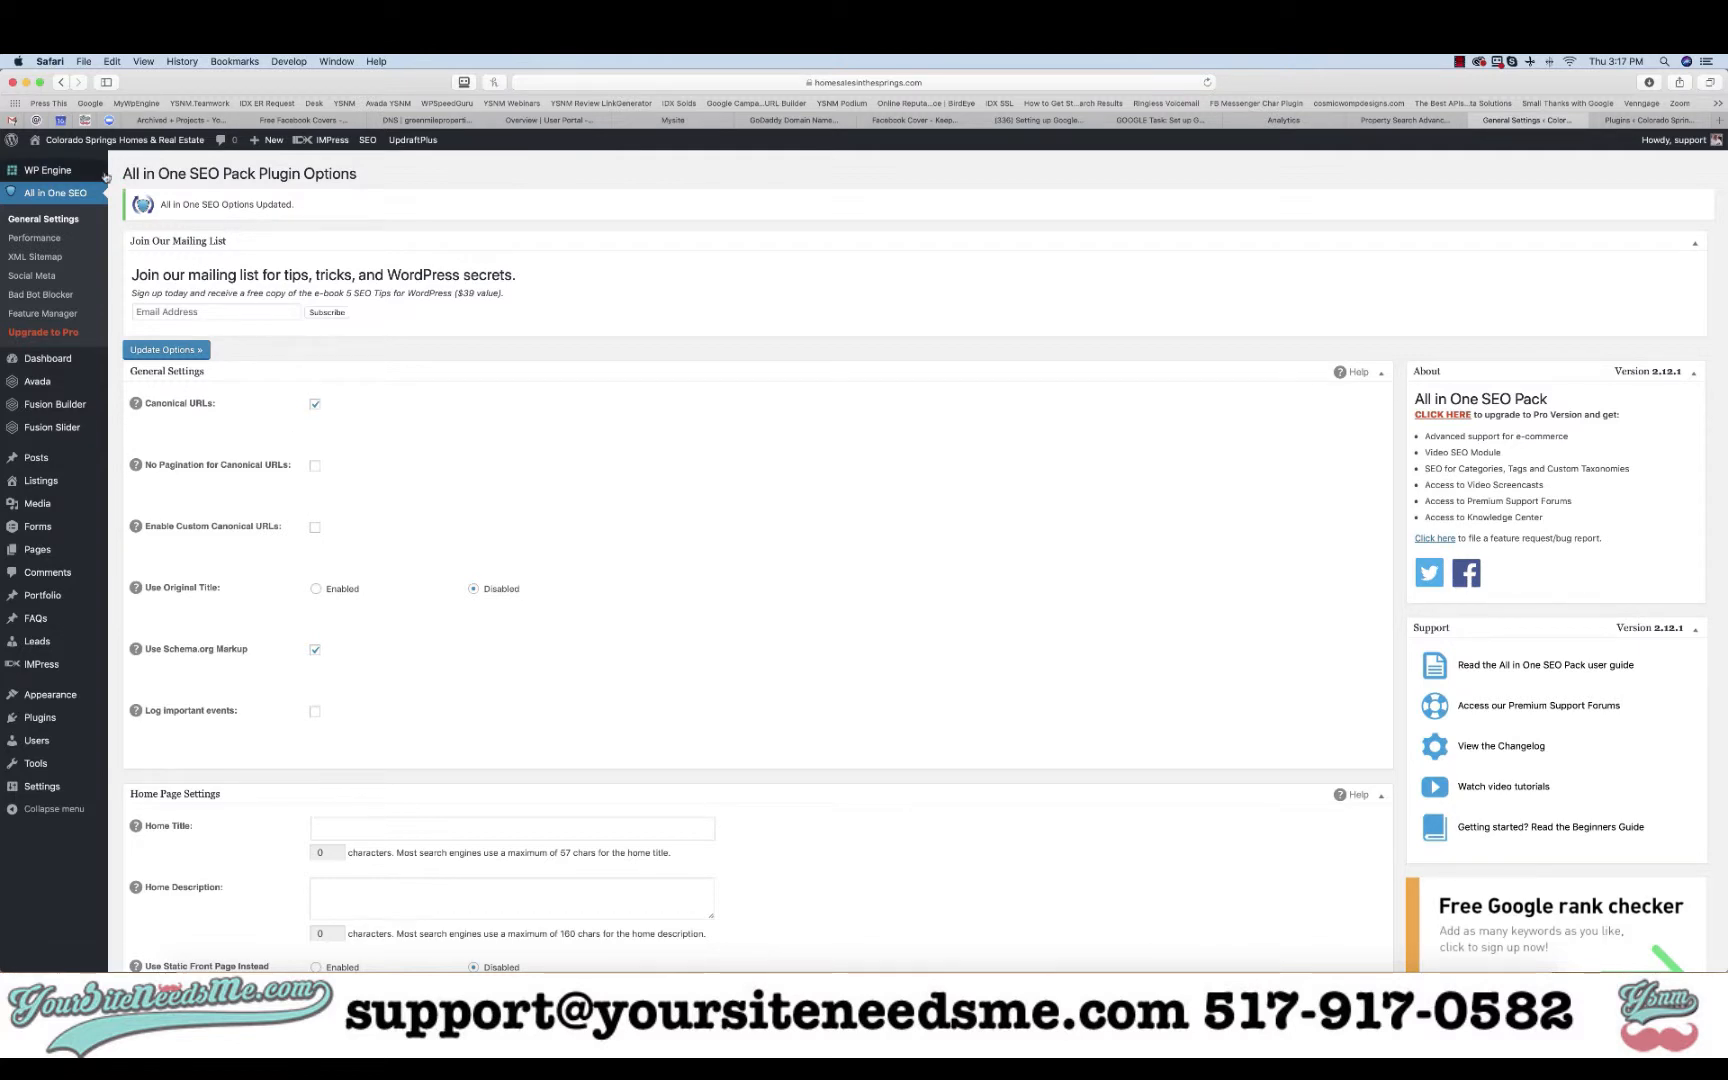
- Purge all page, CDN and object caches from WP Engine's settings and confirm
{"action": "left_click", "coordinate": [73, 175]}
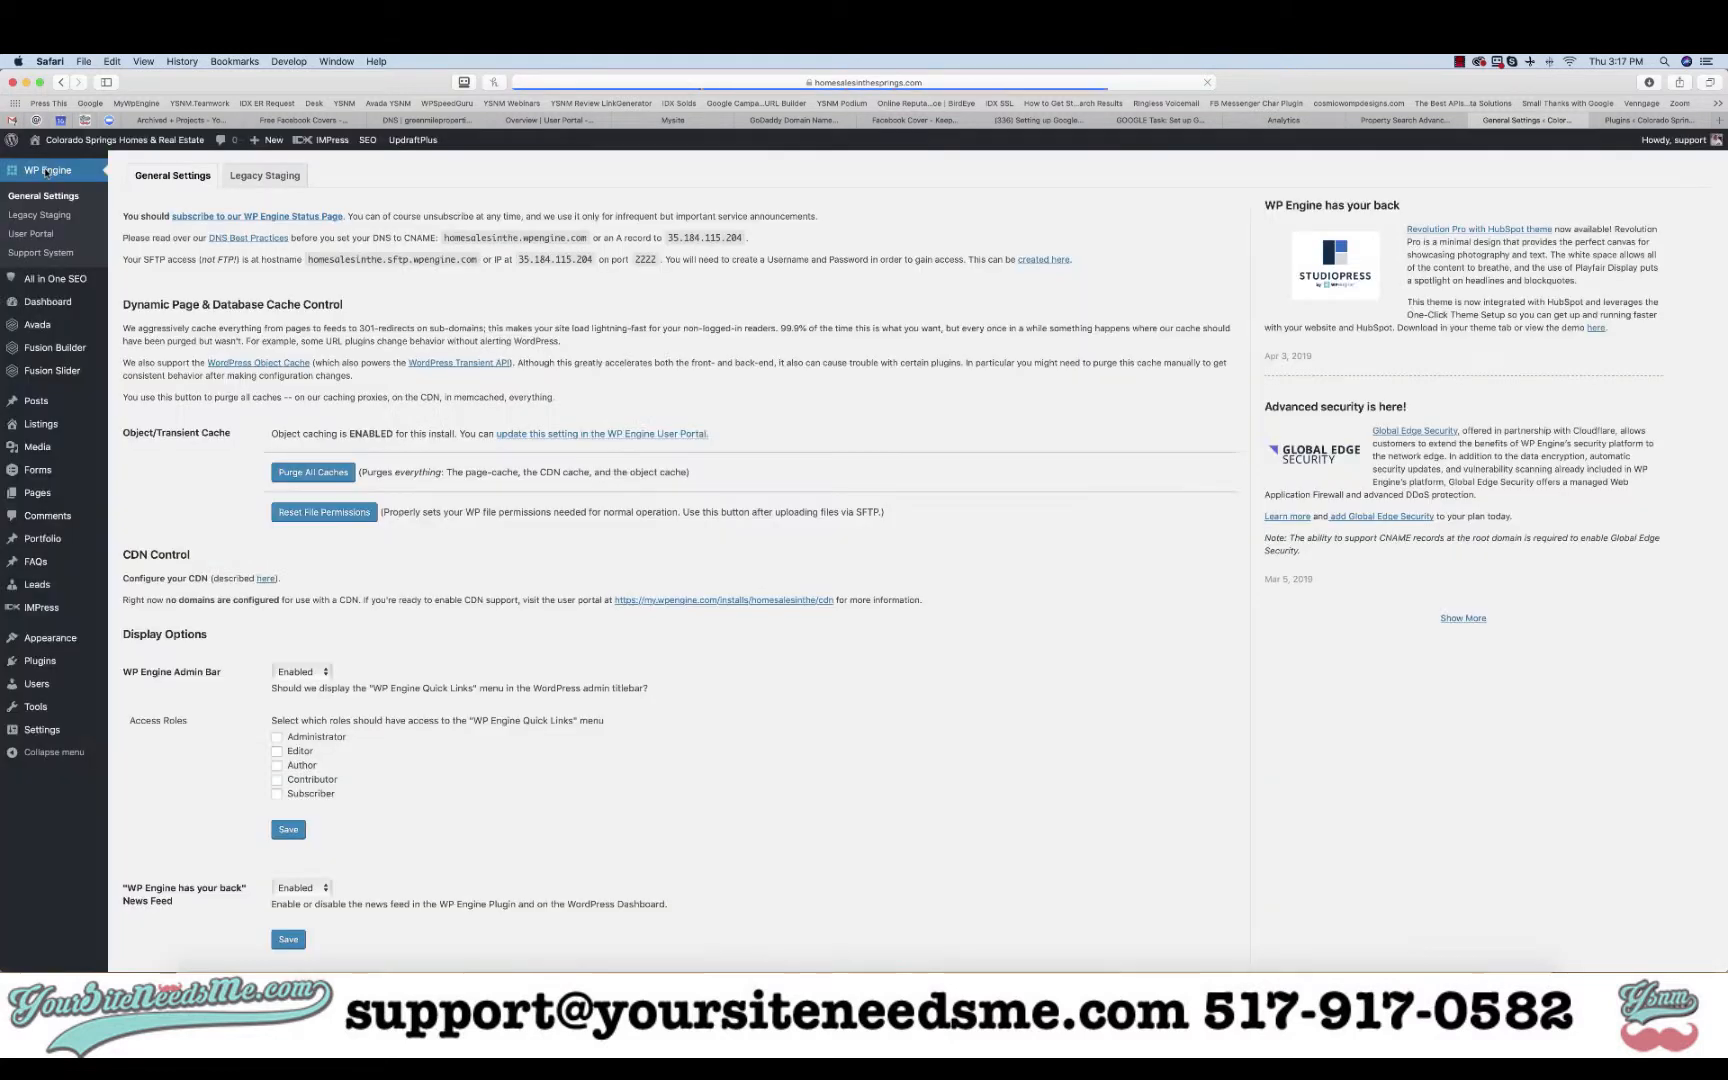
{"action": "left_click", "coordinate": [311, 476]}
{"action": "left_click", "coordinate": [985, 542]}
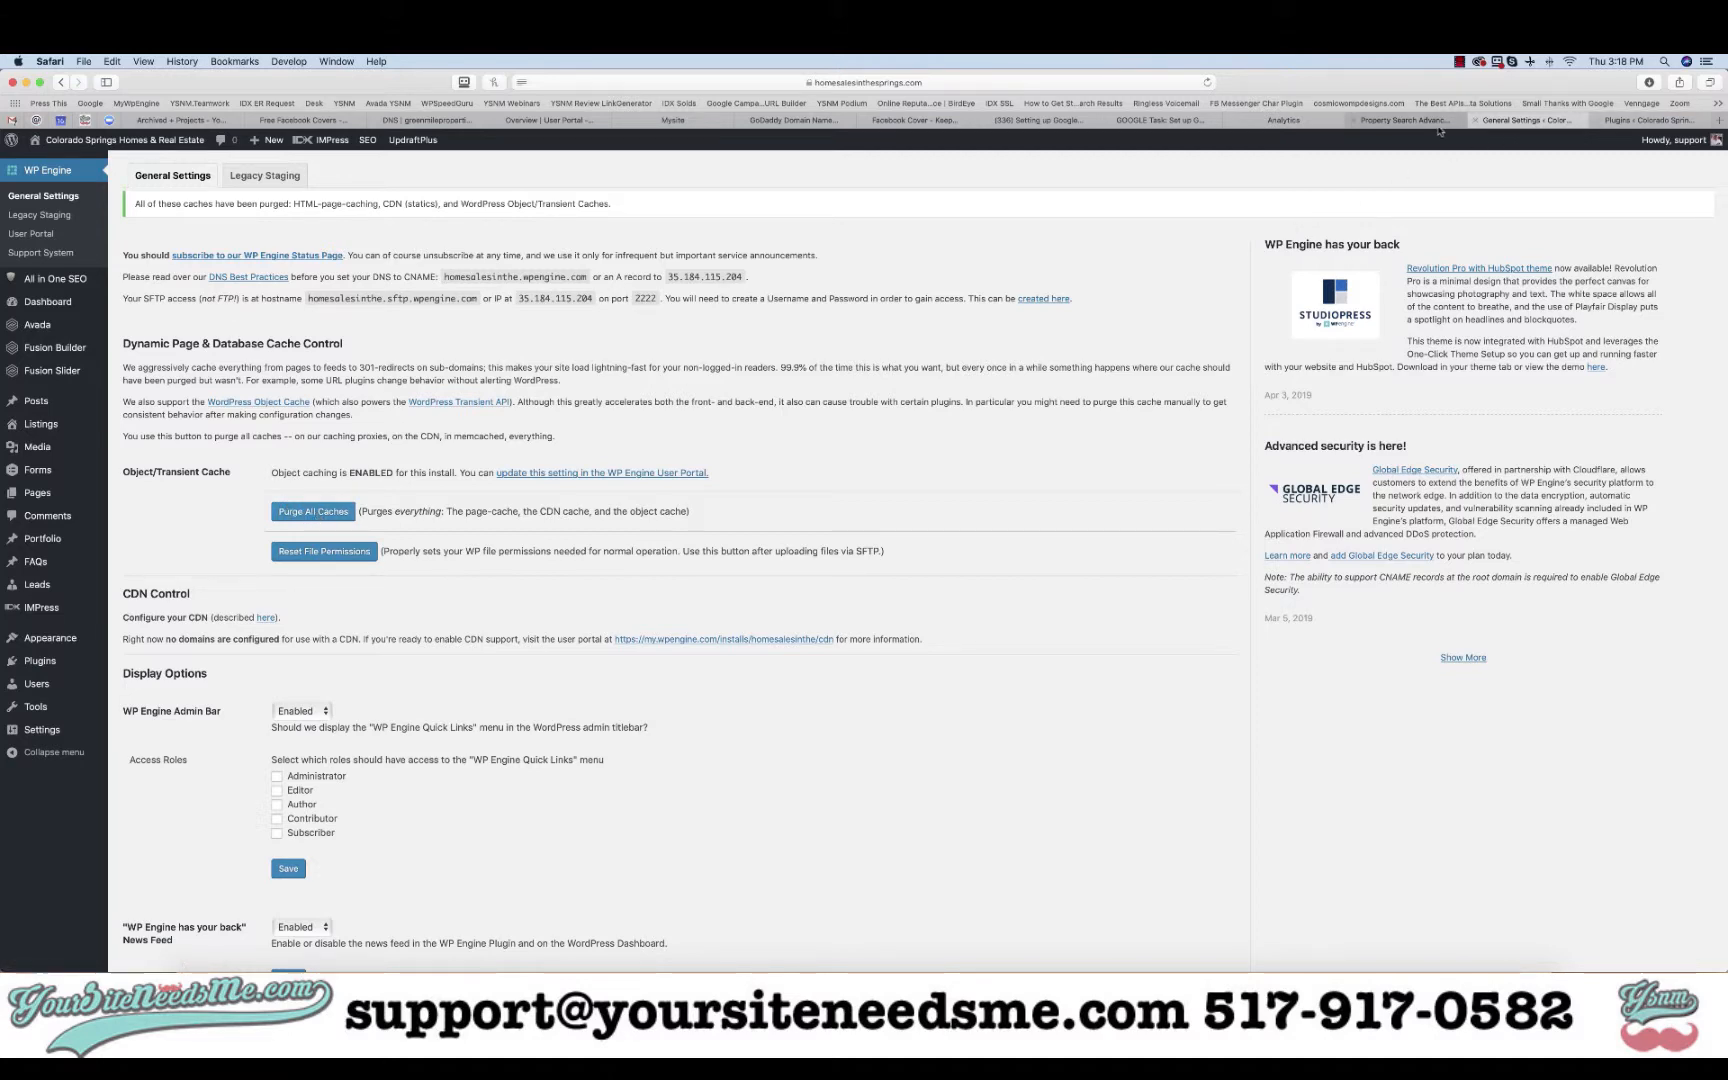
{"action": "left_click", "coordinate": [1437, 122]}
- Review the tracking code page, then open Property Settings and choose Adjust Search Console
{"action": "left_click", "coordinate": [1303, 122]}
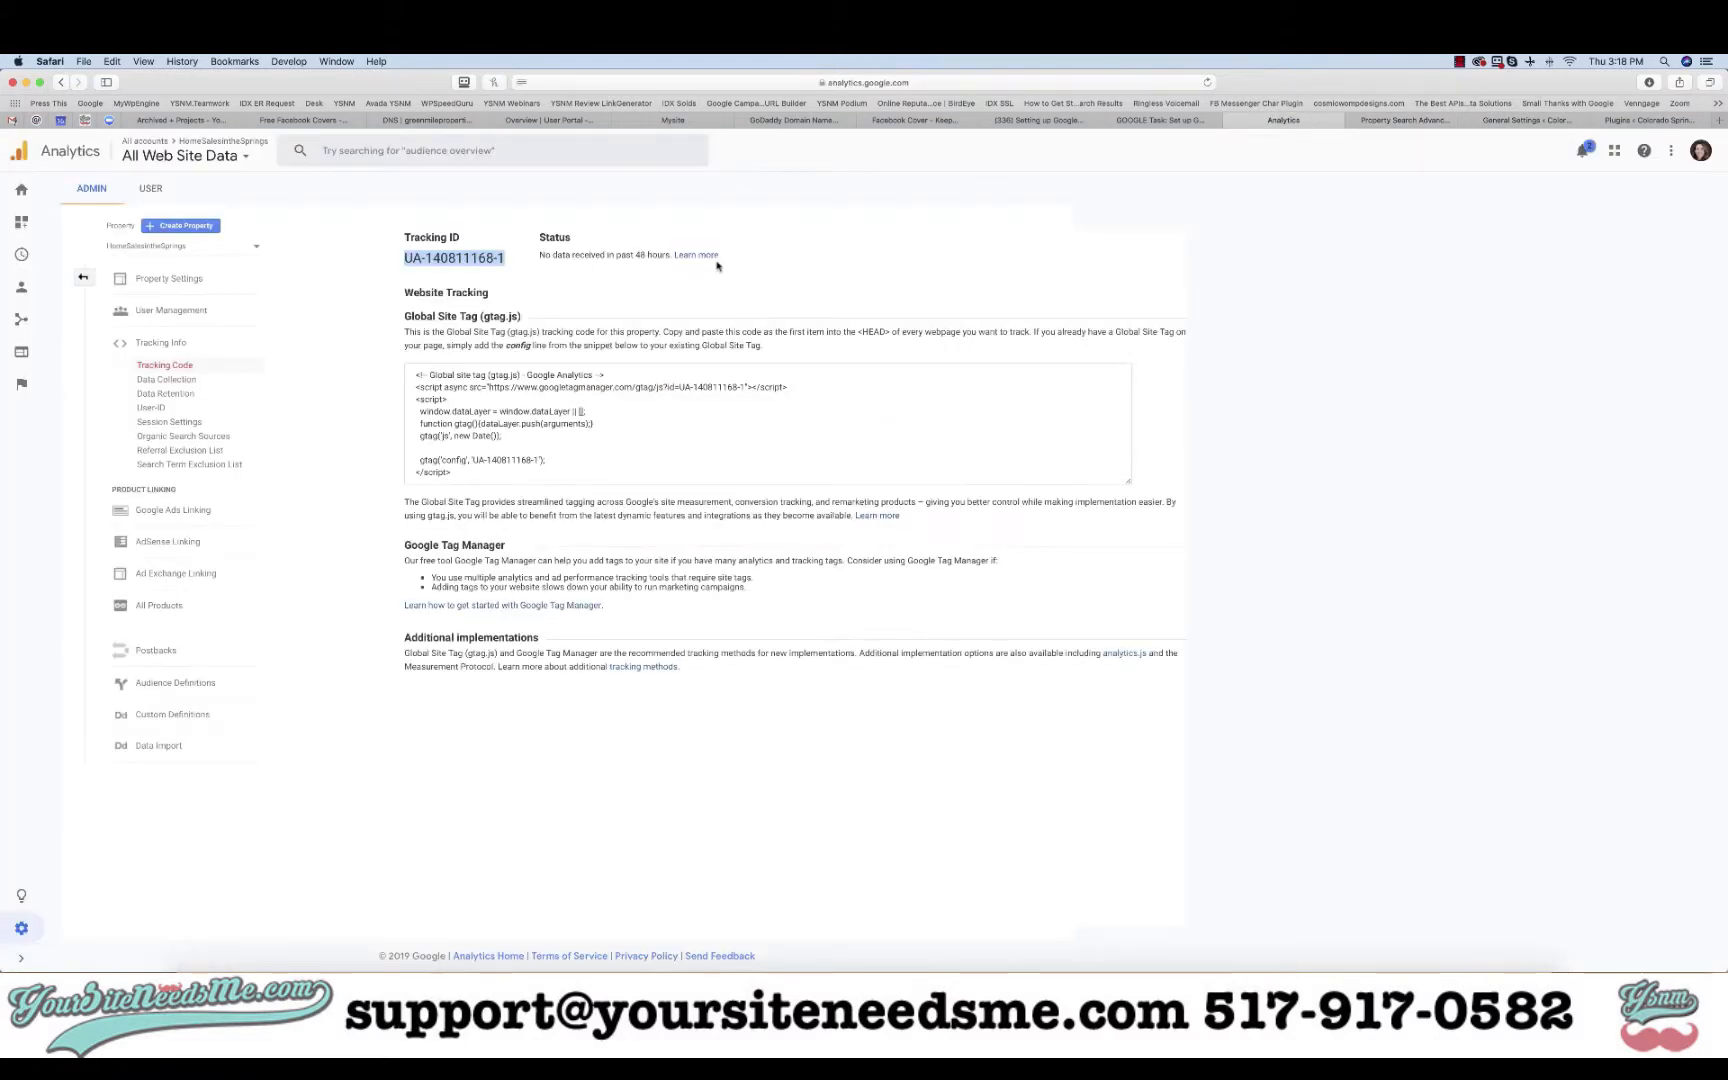
{"action": "left_click", "coordinate": [571, 459]}
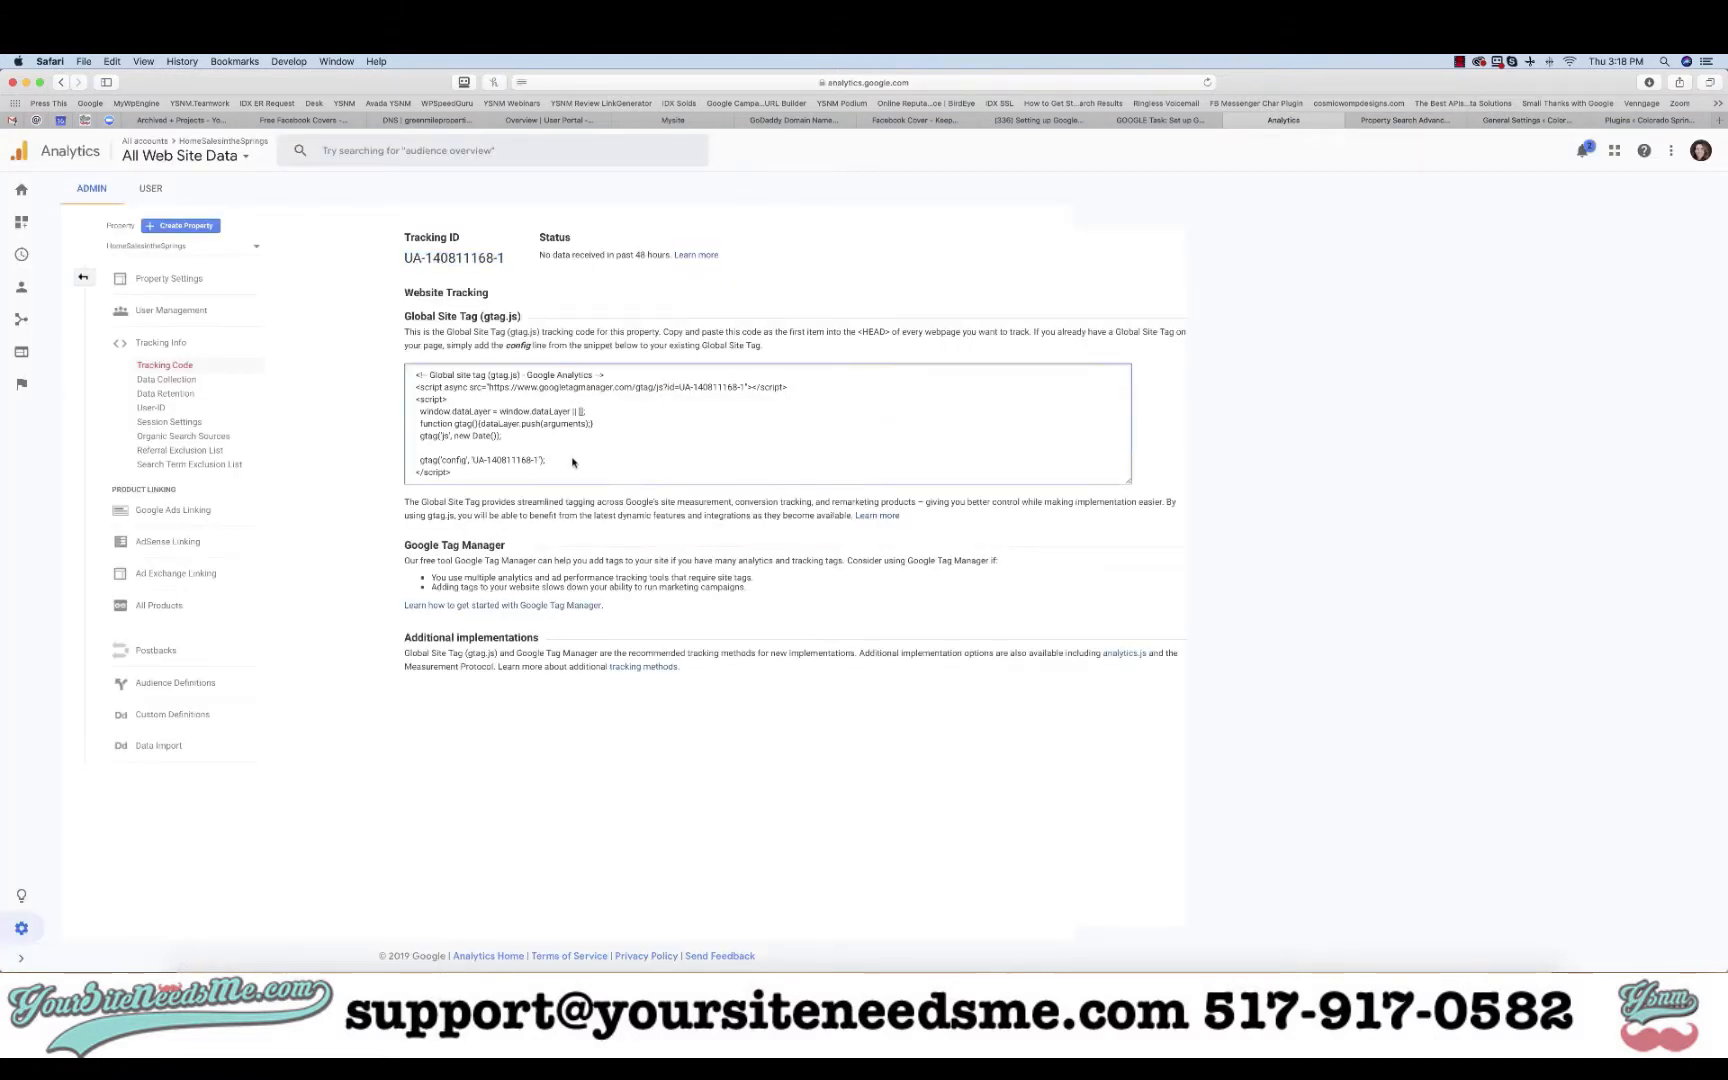
{"action": "left_click", "coordinate": [172, 343]}
{"action": "left_click", "coordinate": [180, 280]}
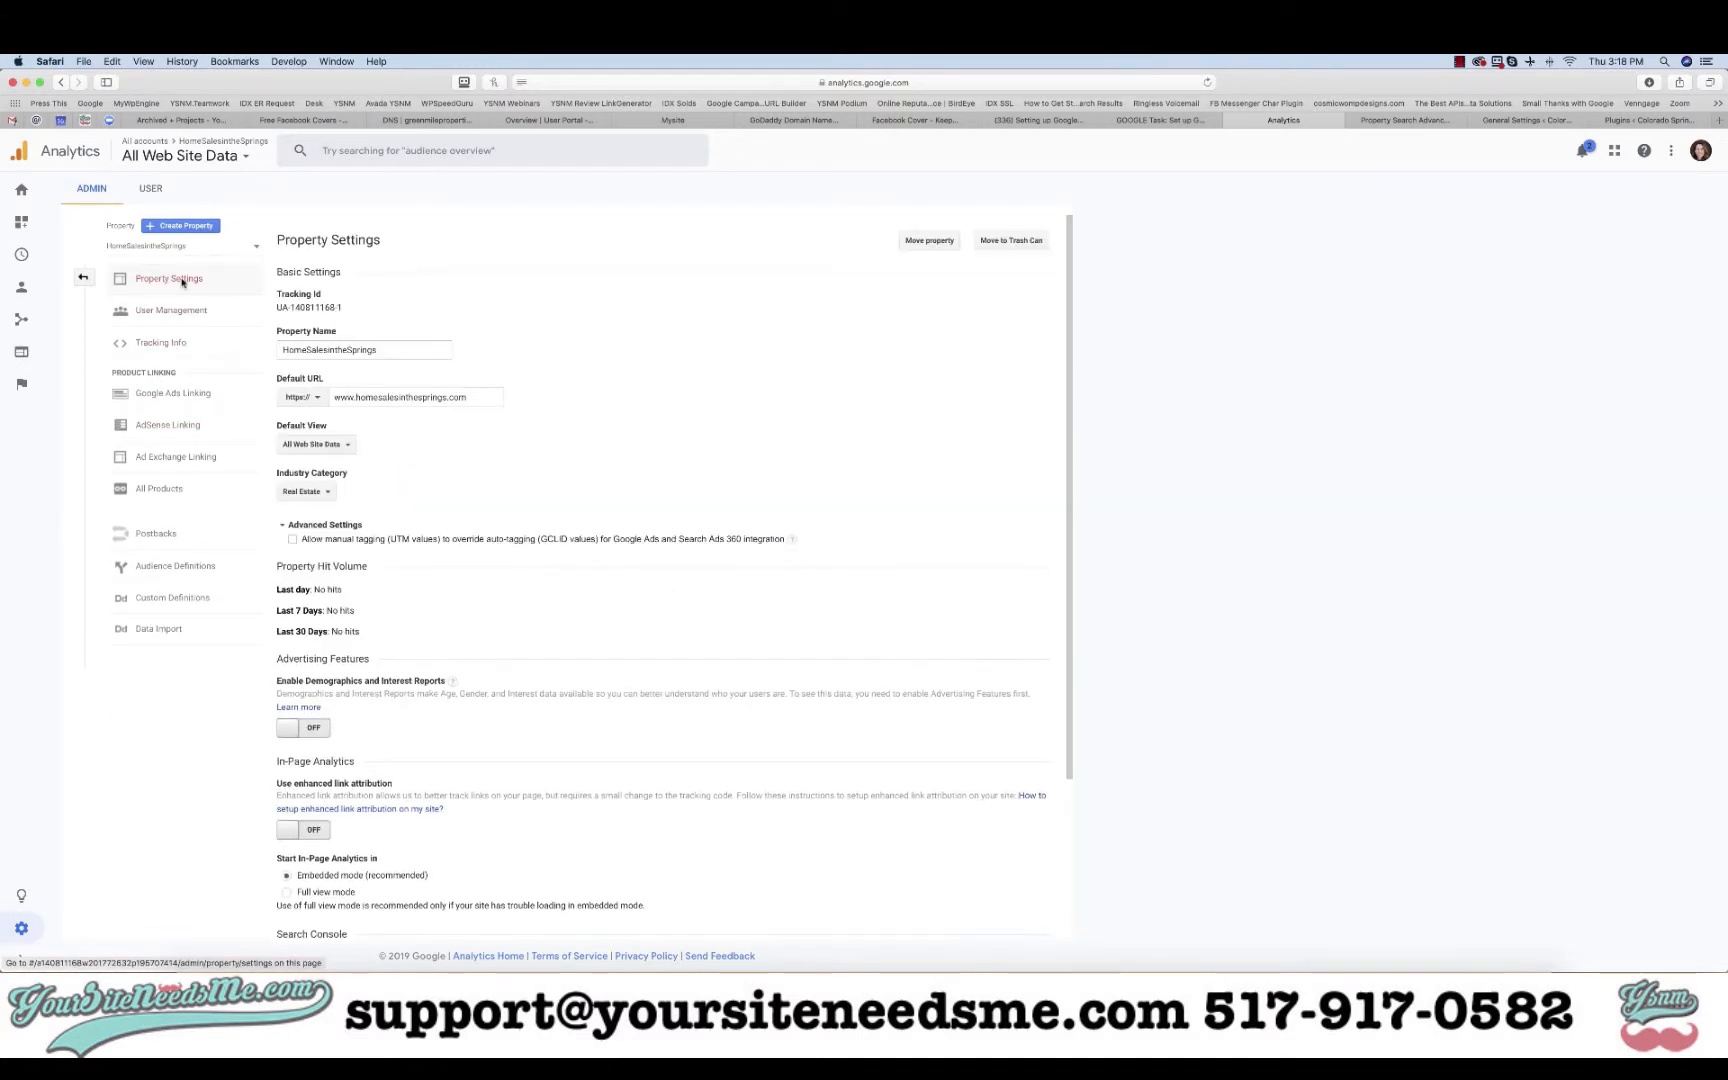
{"action": "left_click", "coordinate": [162, 343]}
{"action": "left_click", "coordinate": [158, 366]}
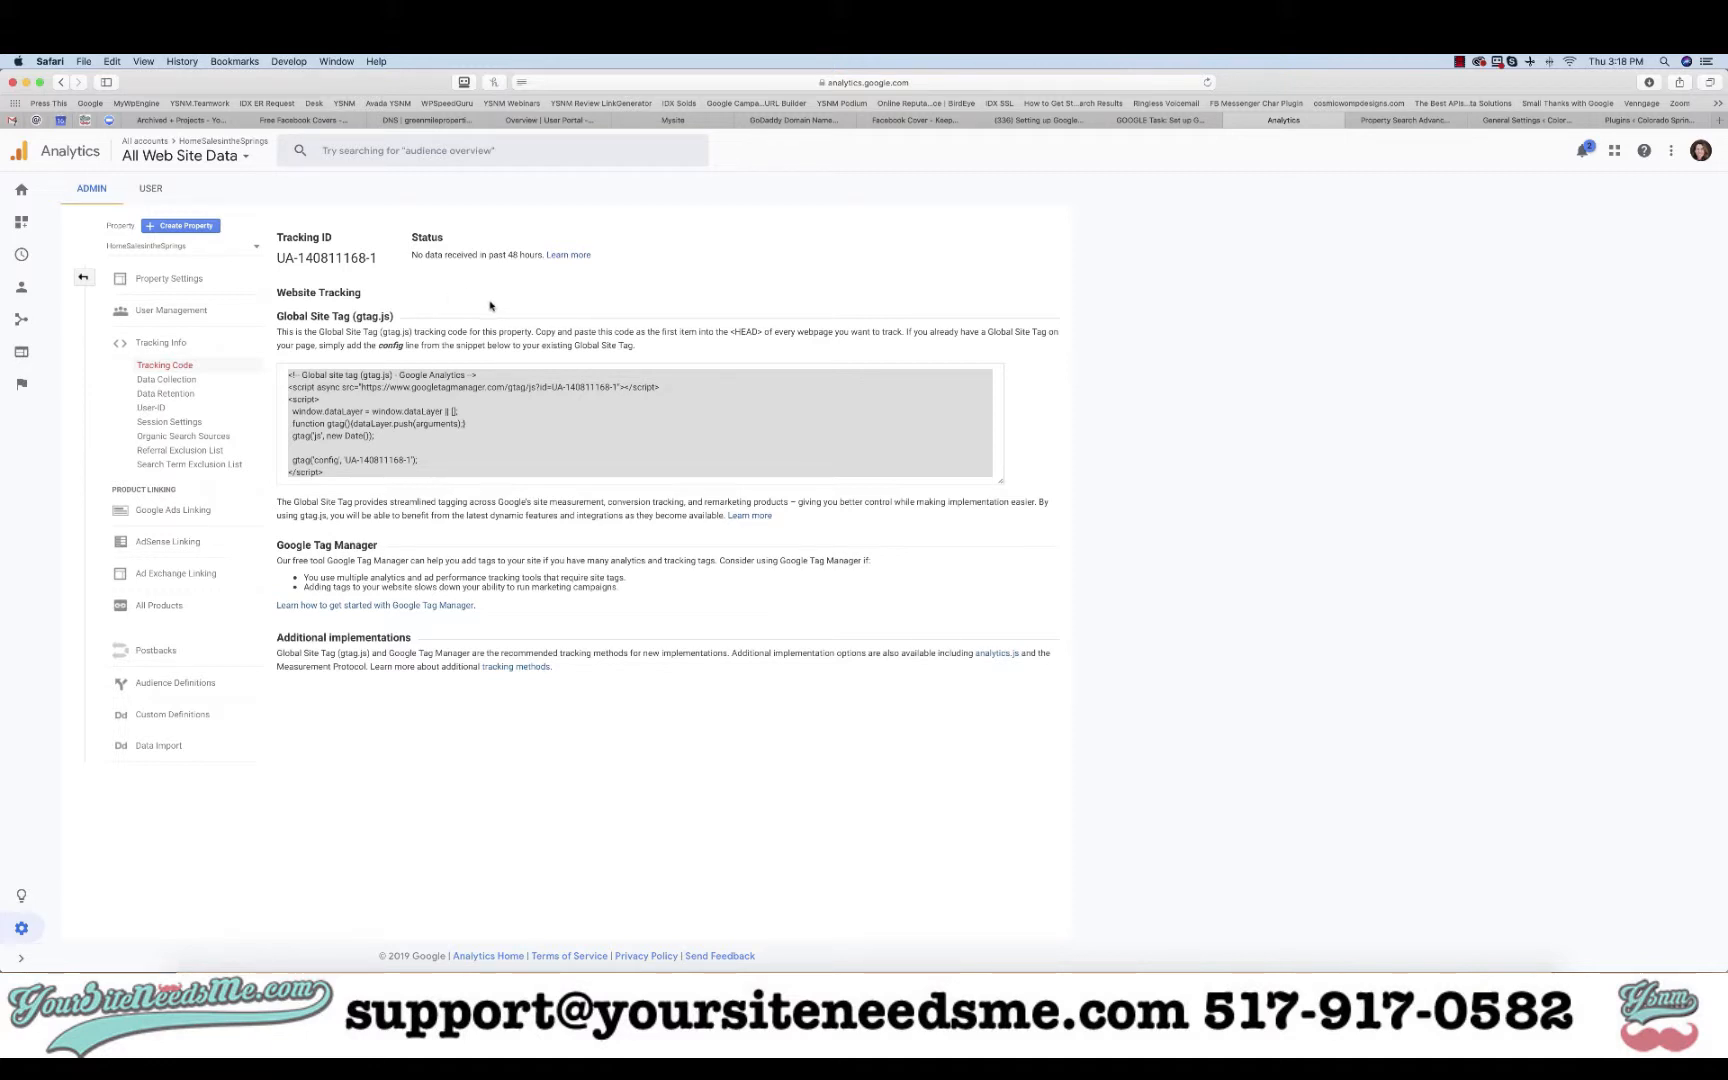
{"action": "left_click", "coordinate": [195, 279]}
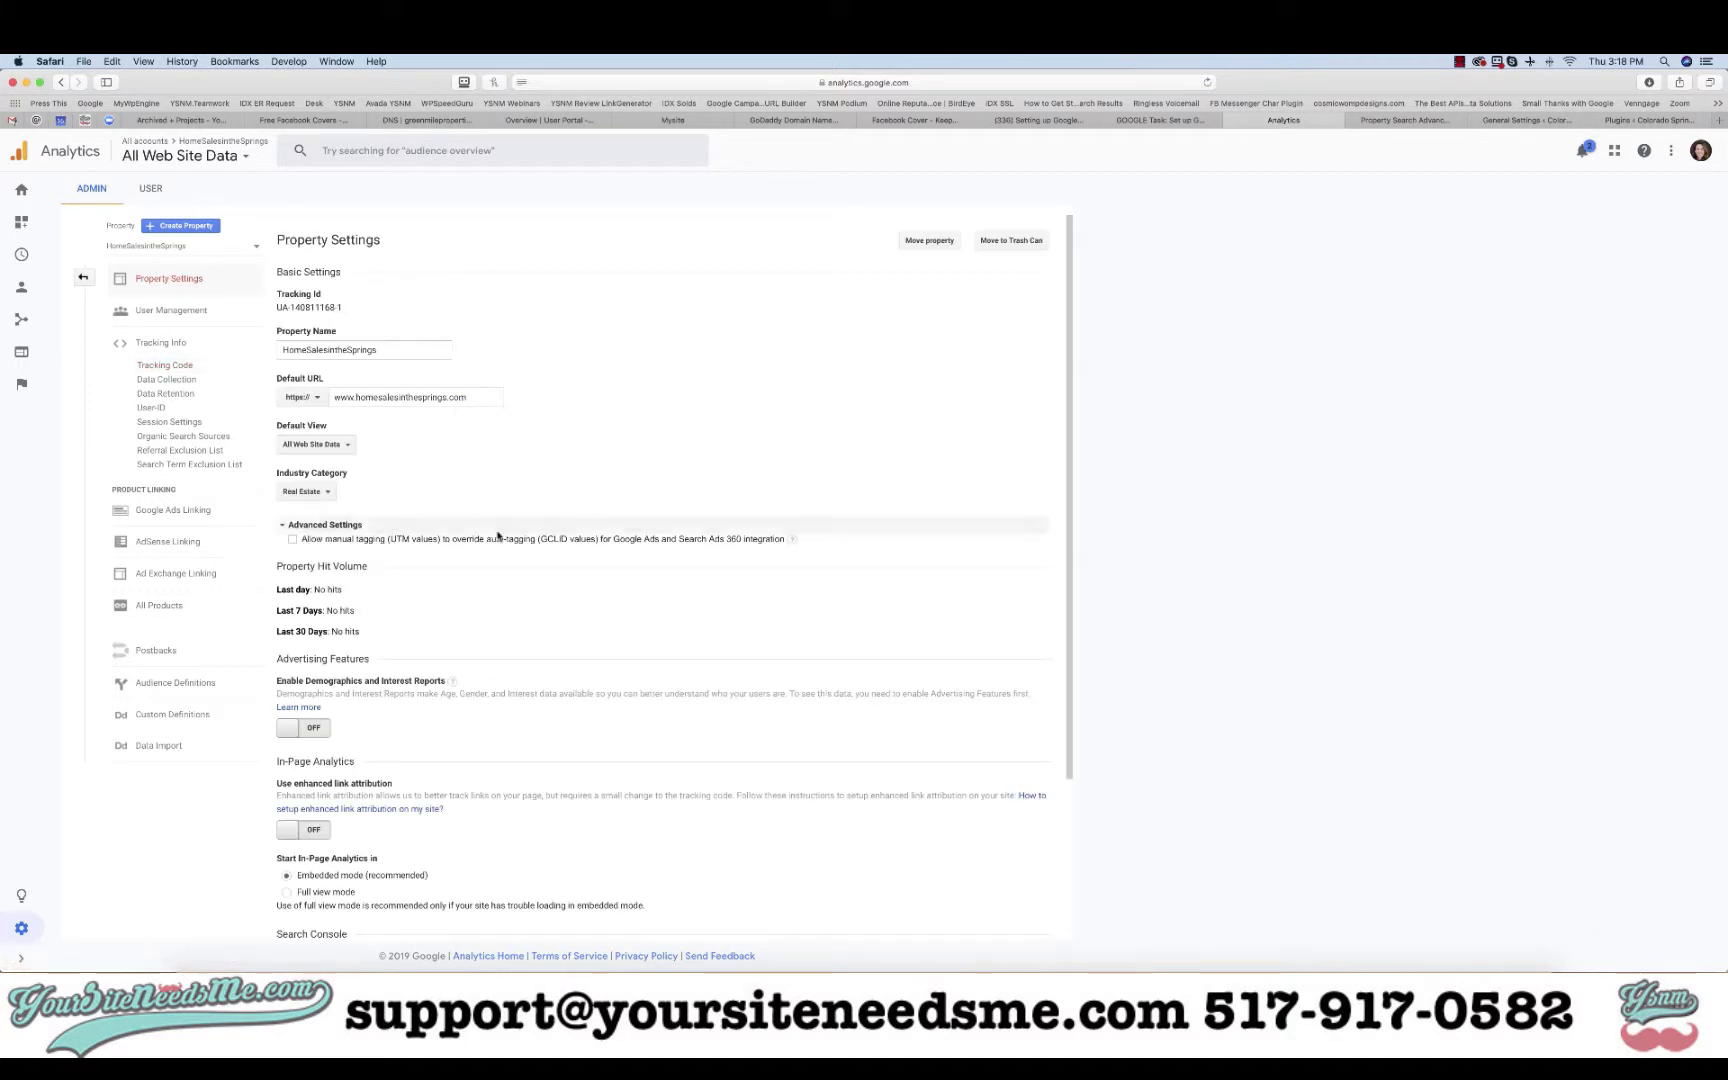
{"action": "scroll", "coordinate": [470, 560], "scroll_direction": "down", "scroll_amount": 3}
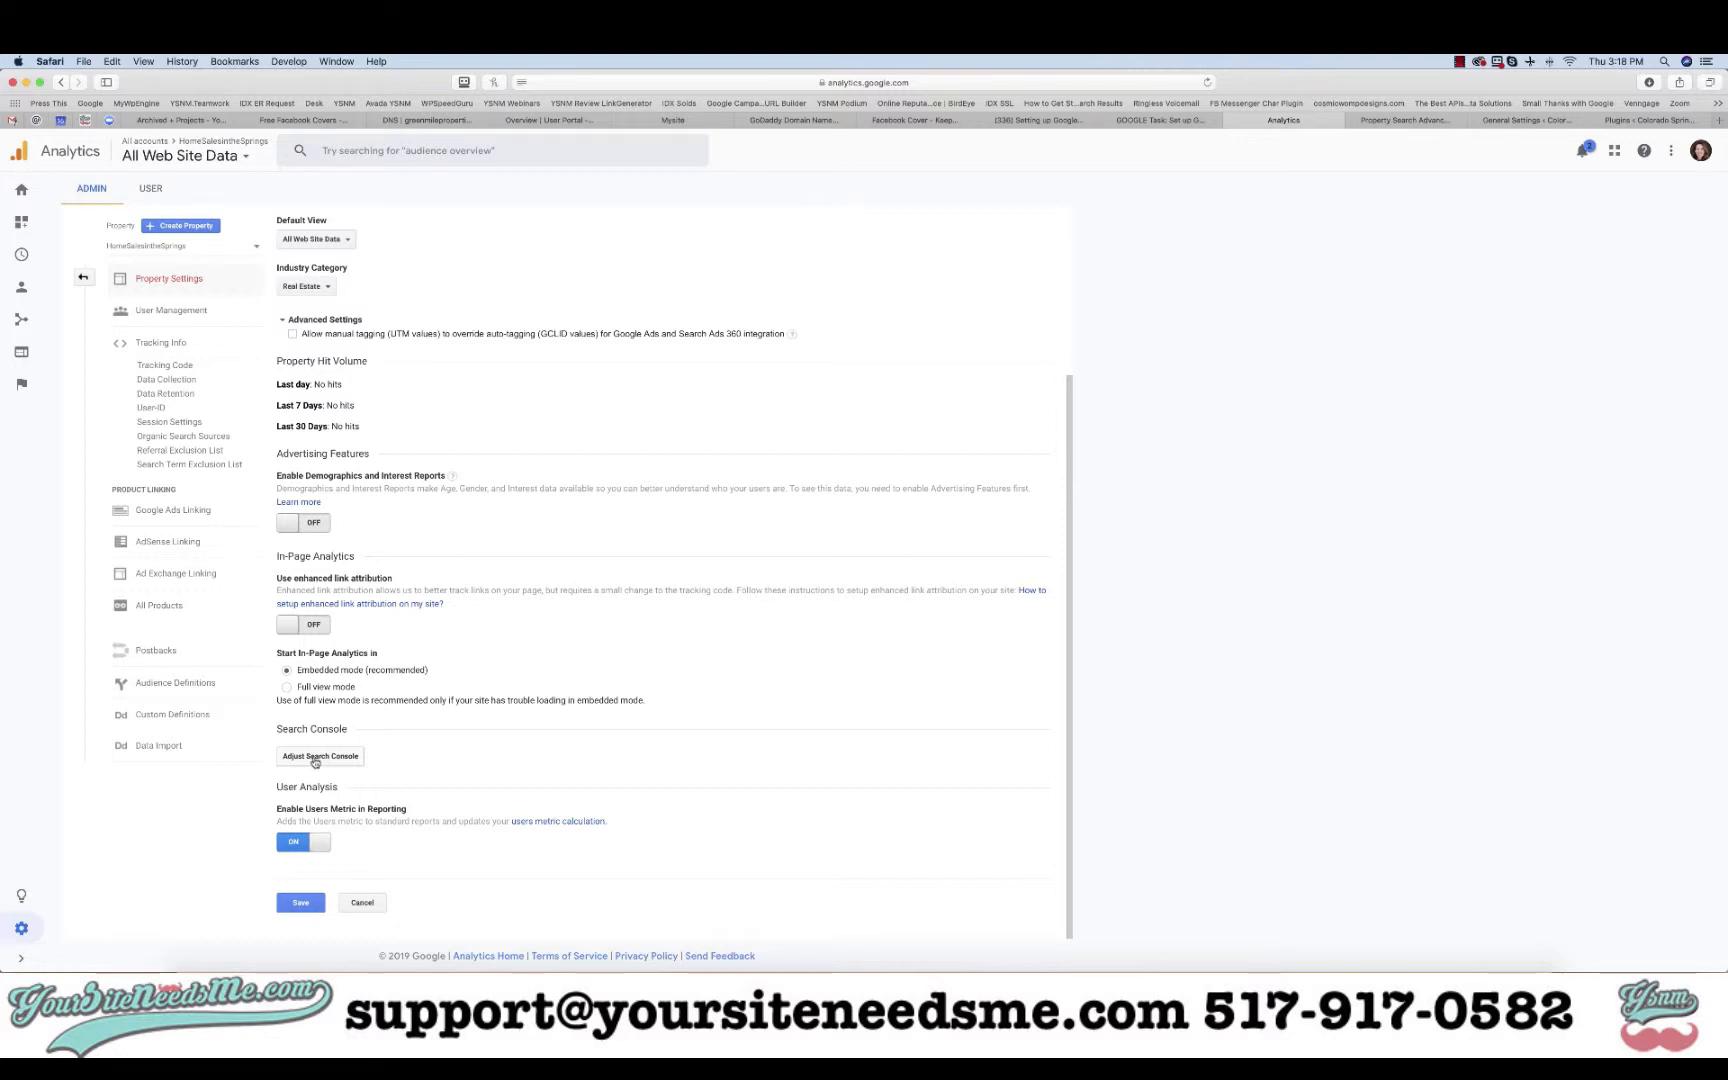
{"action": "left_click", "coordinate": [314, 759]}
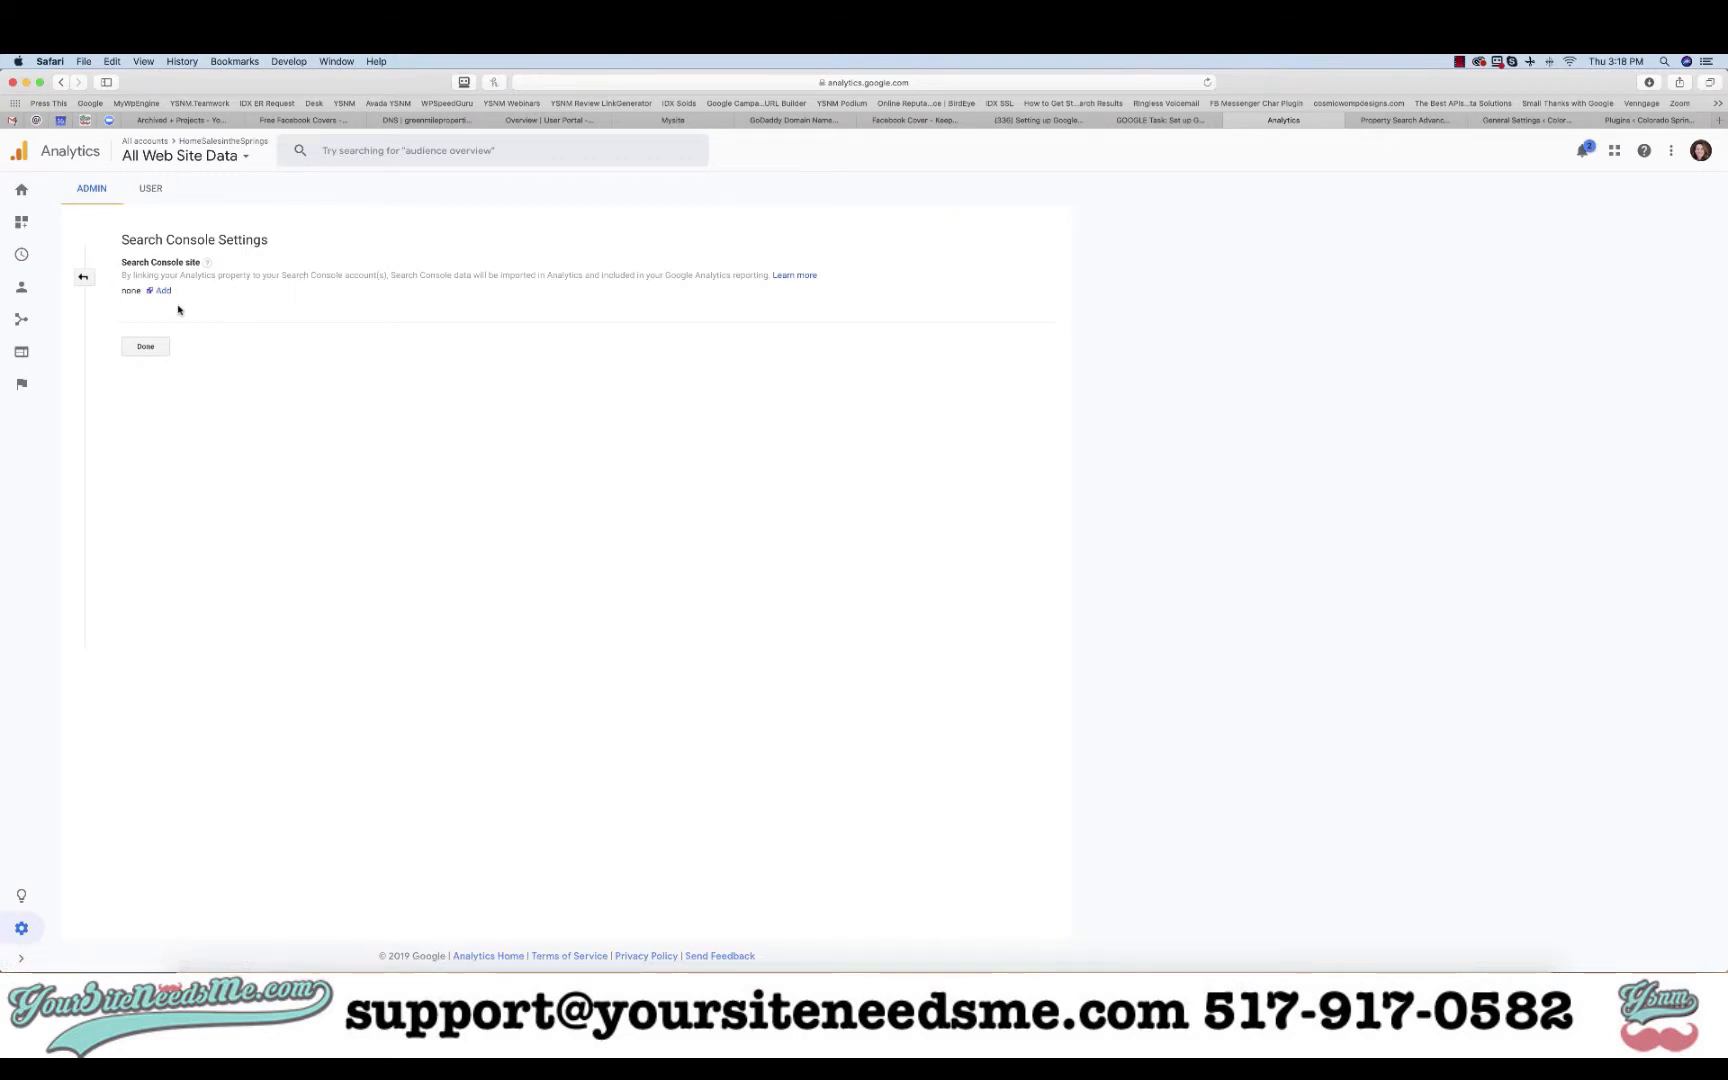
- Choose to add a Search Console site and confirm the jump to Search Console's property list
{"action": "left_click", "coordinate": [162, 290]}
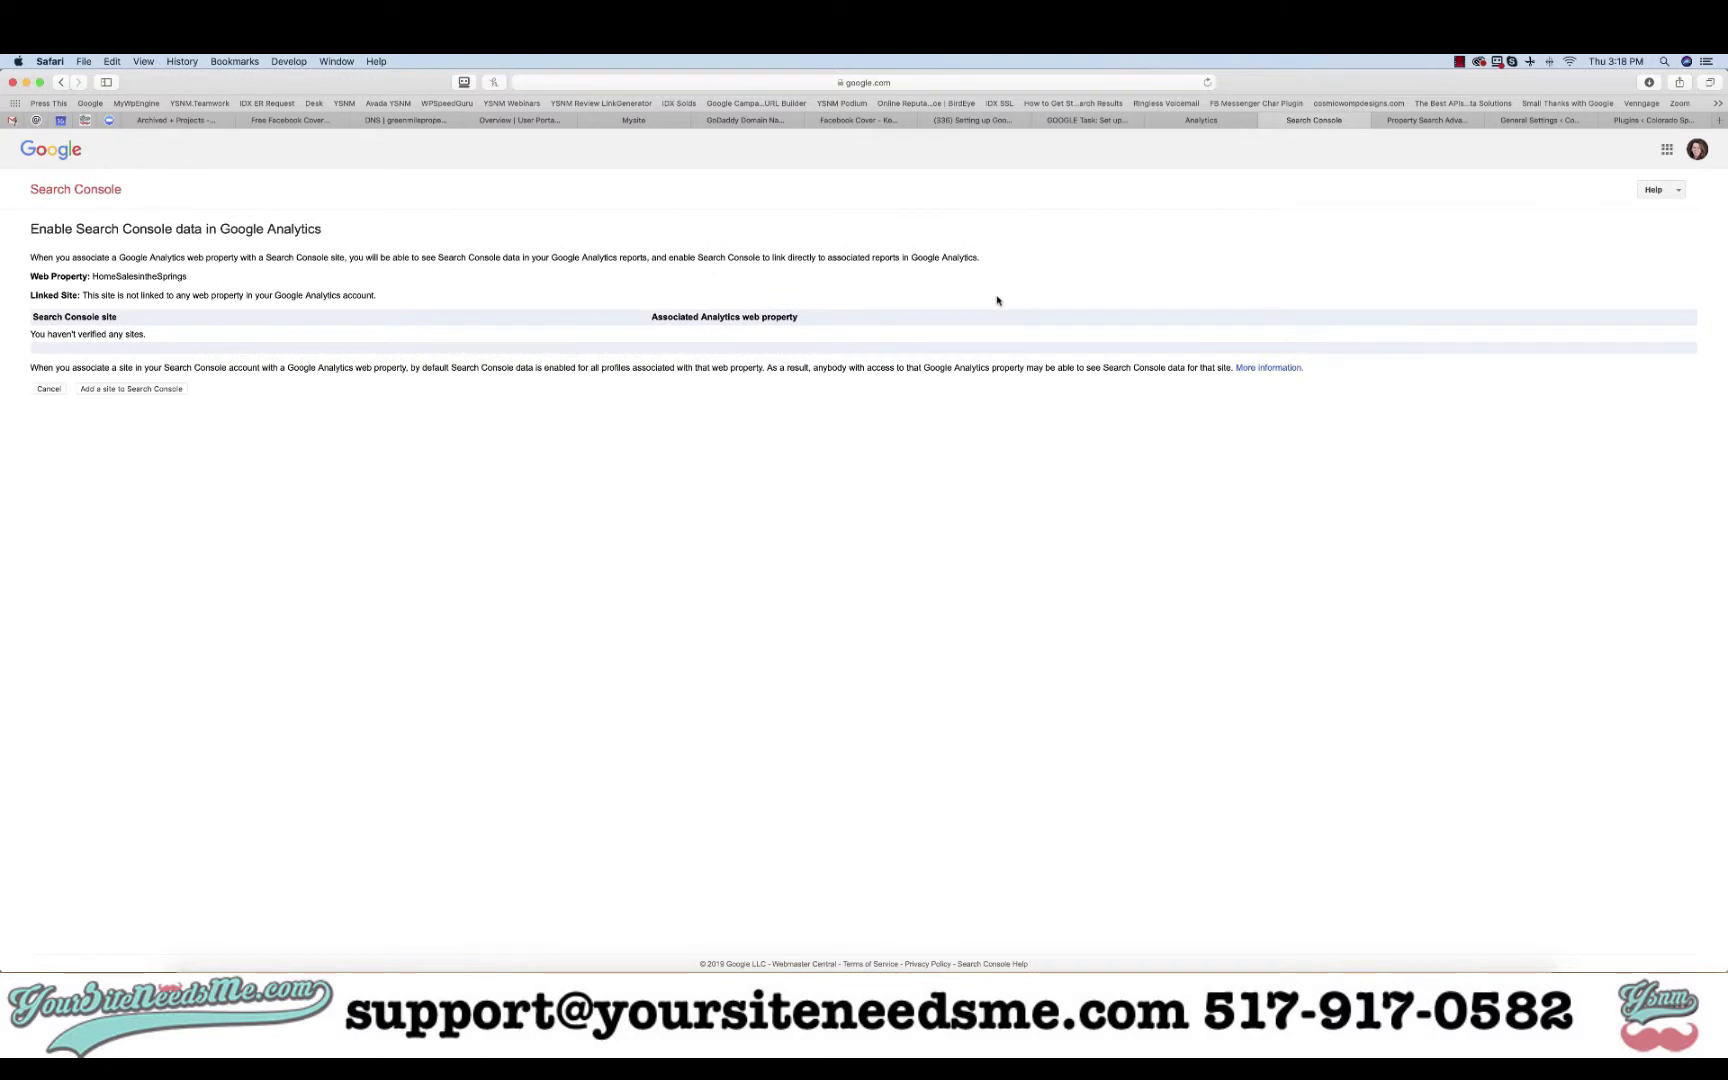
{"action": "left_click", "coordinate": [117, 391]}
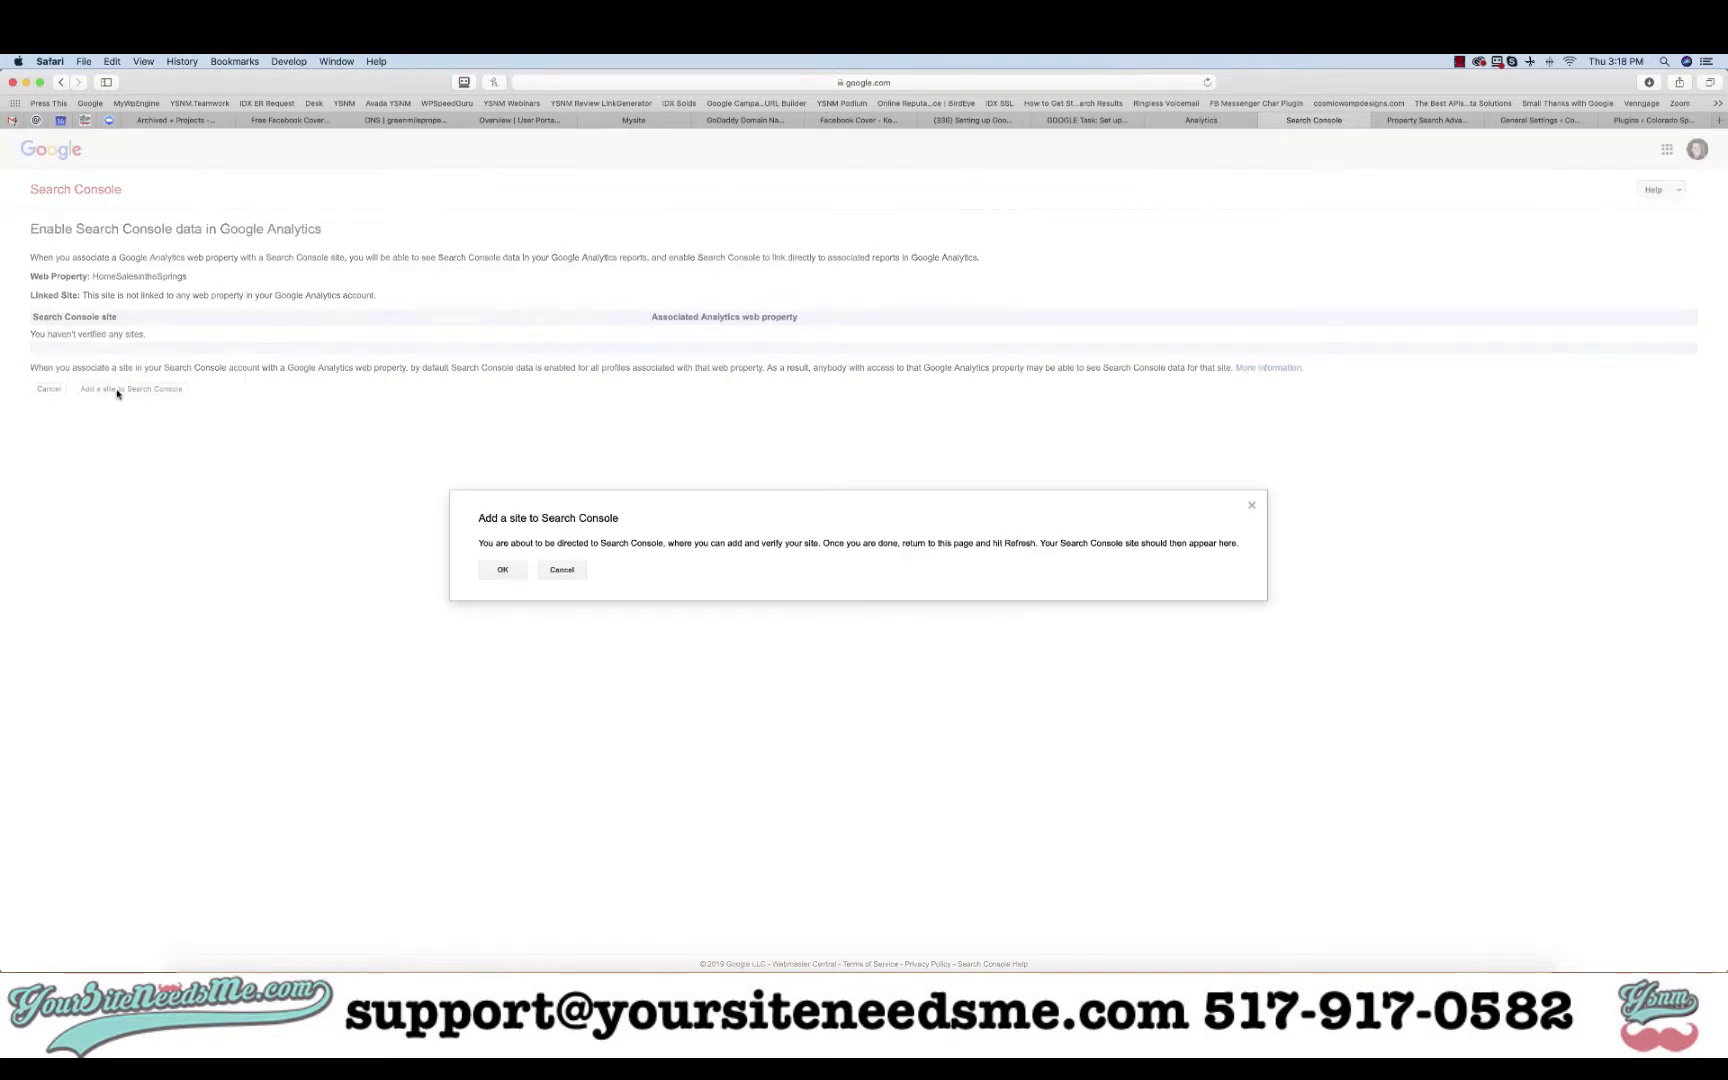
{"action": "left_click", "coordinate": [503, 570]}
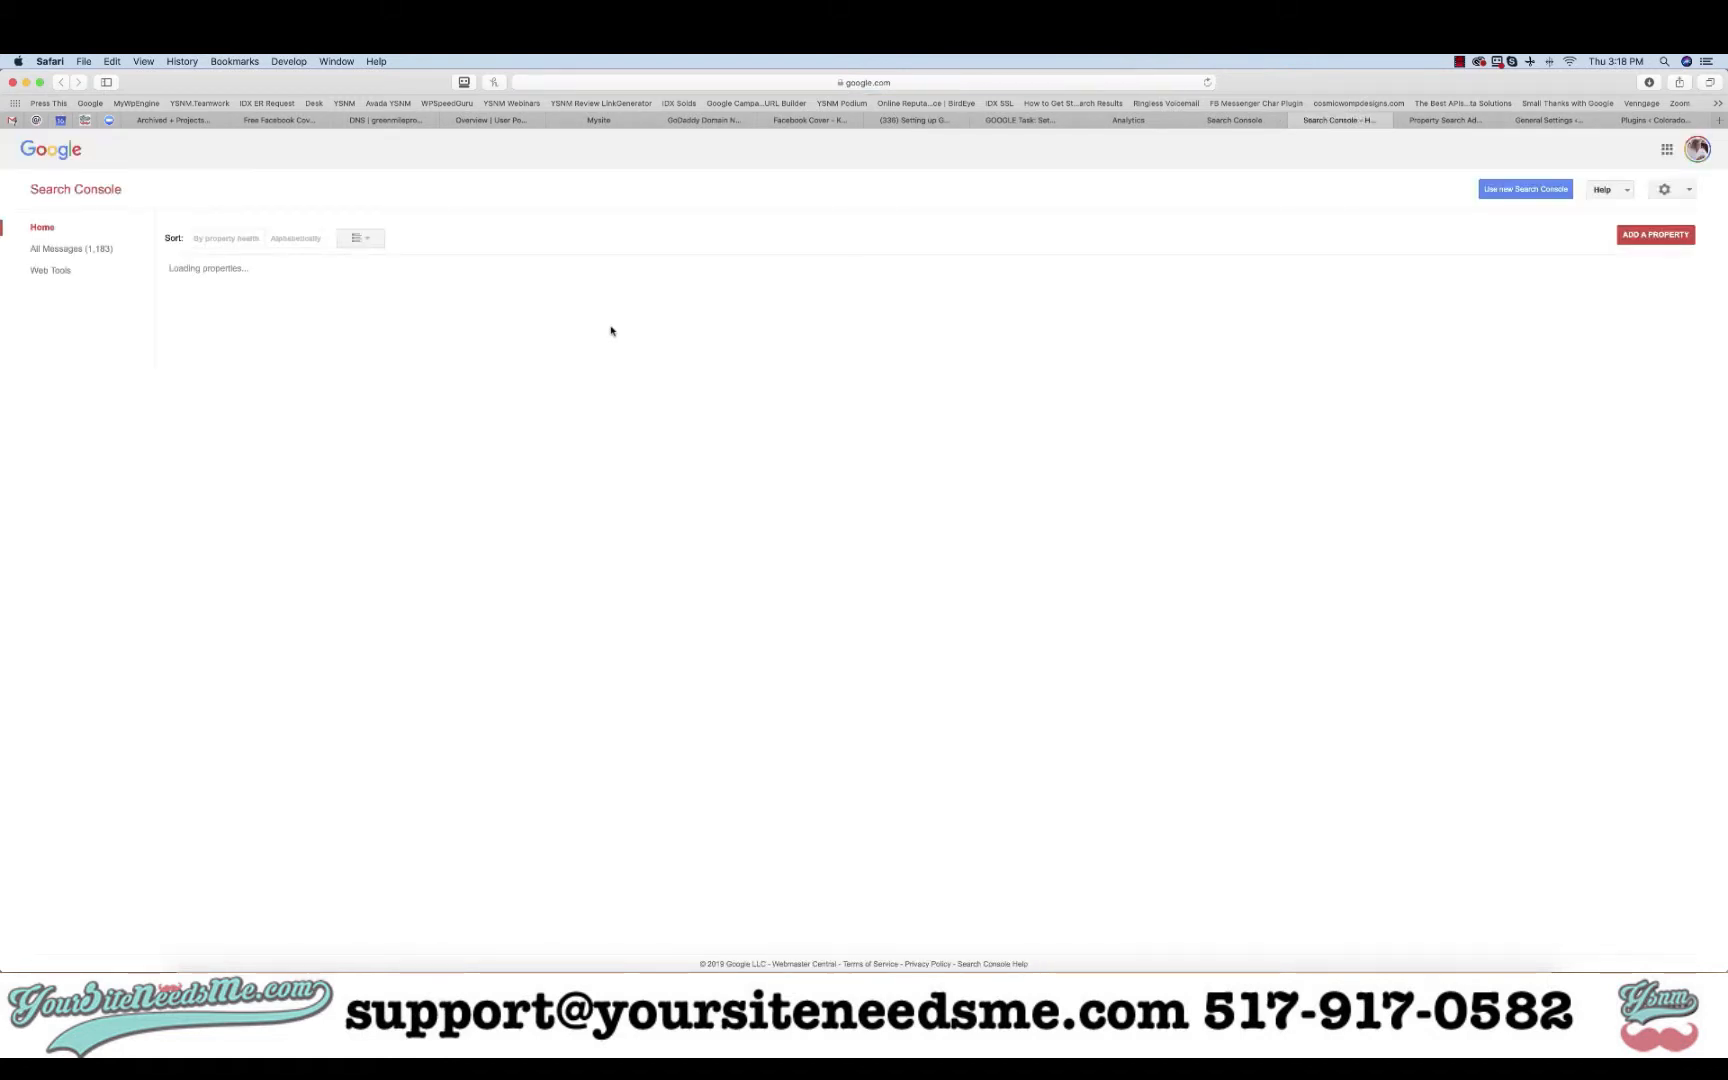
{"action": "left_click", "coordinate": [1681, 153]}
{"action": "left_click", "coordinate": [1545, 365]}
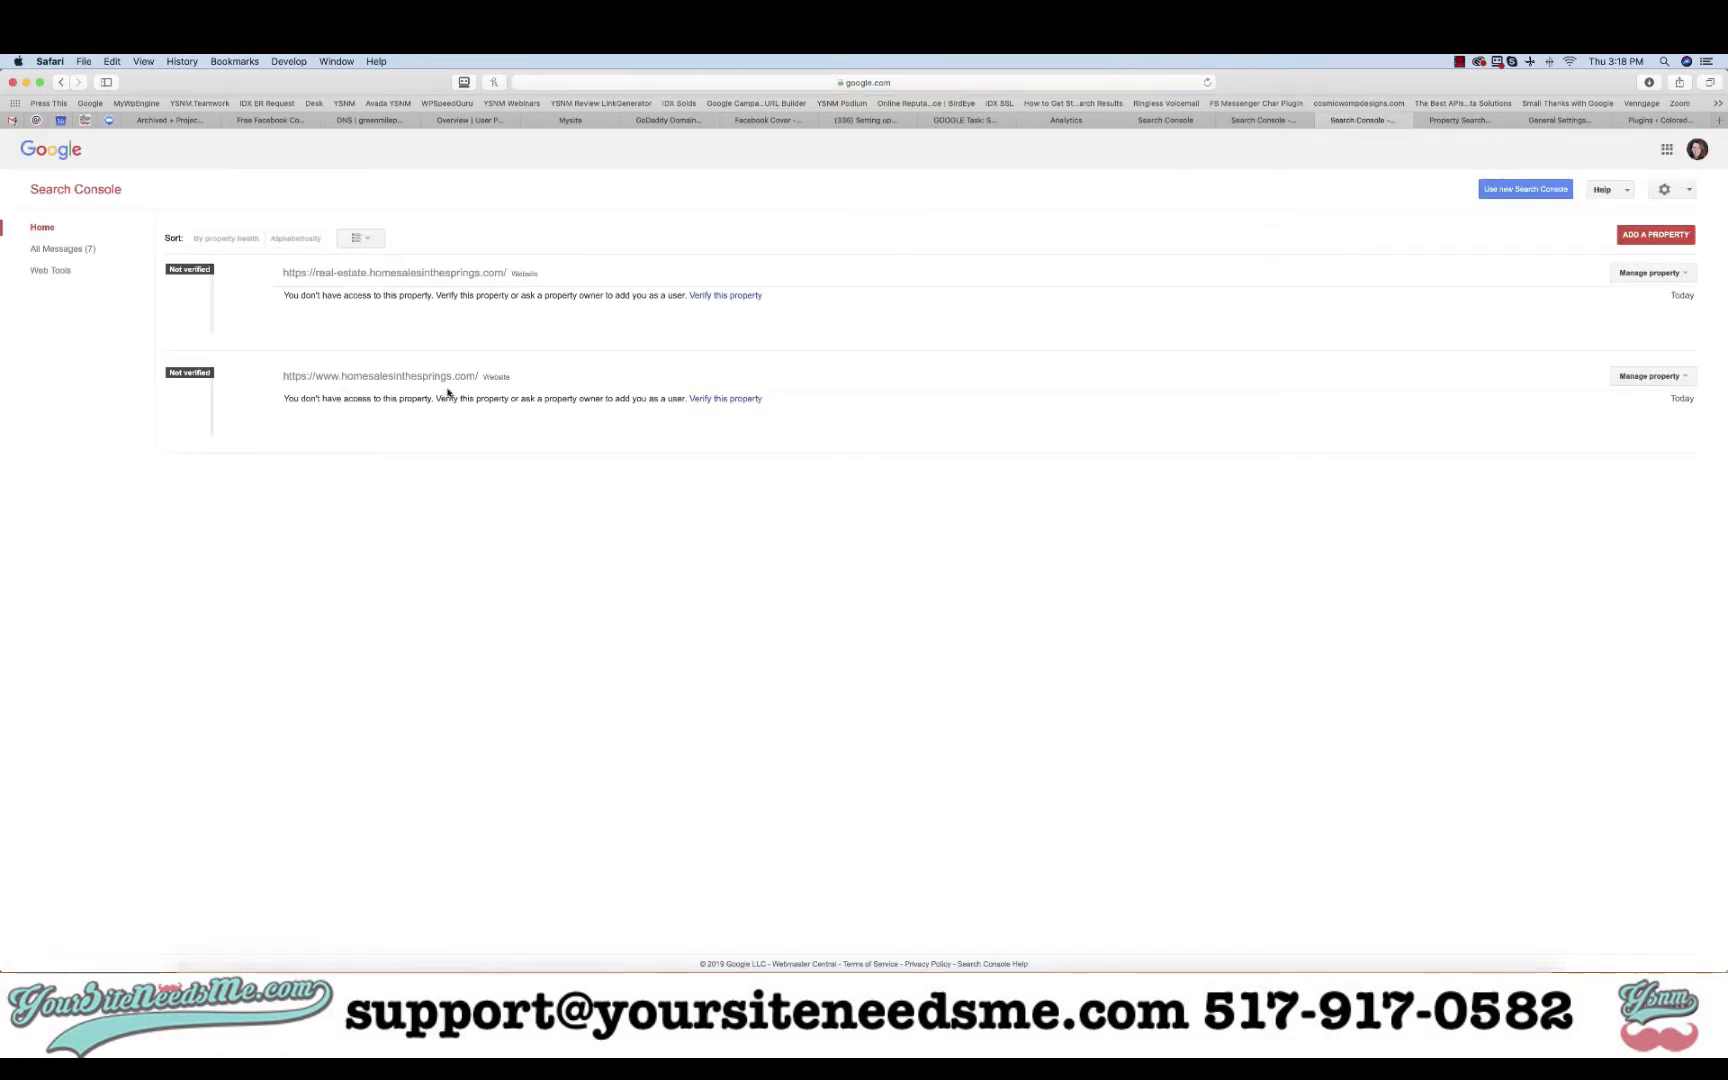
{"action": "left_click", "coordinate": [1516, 190]}
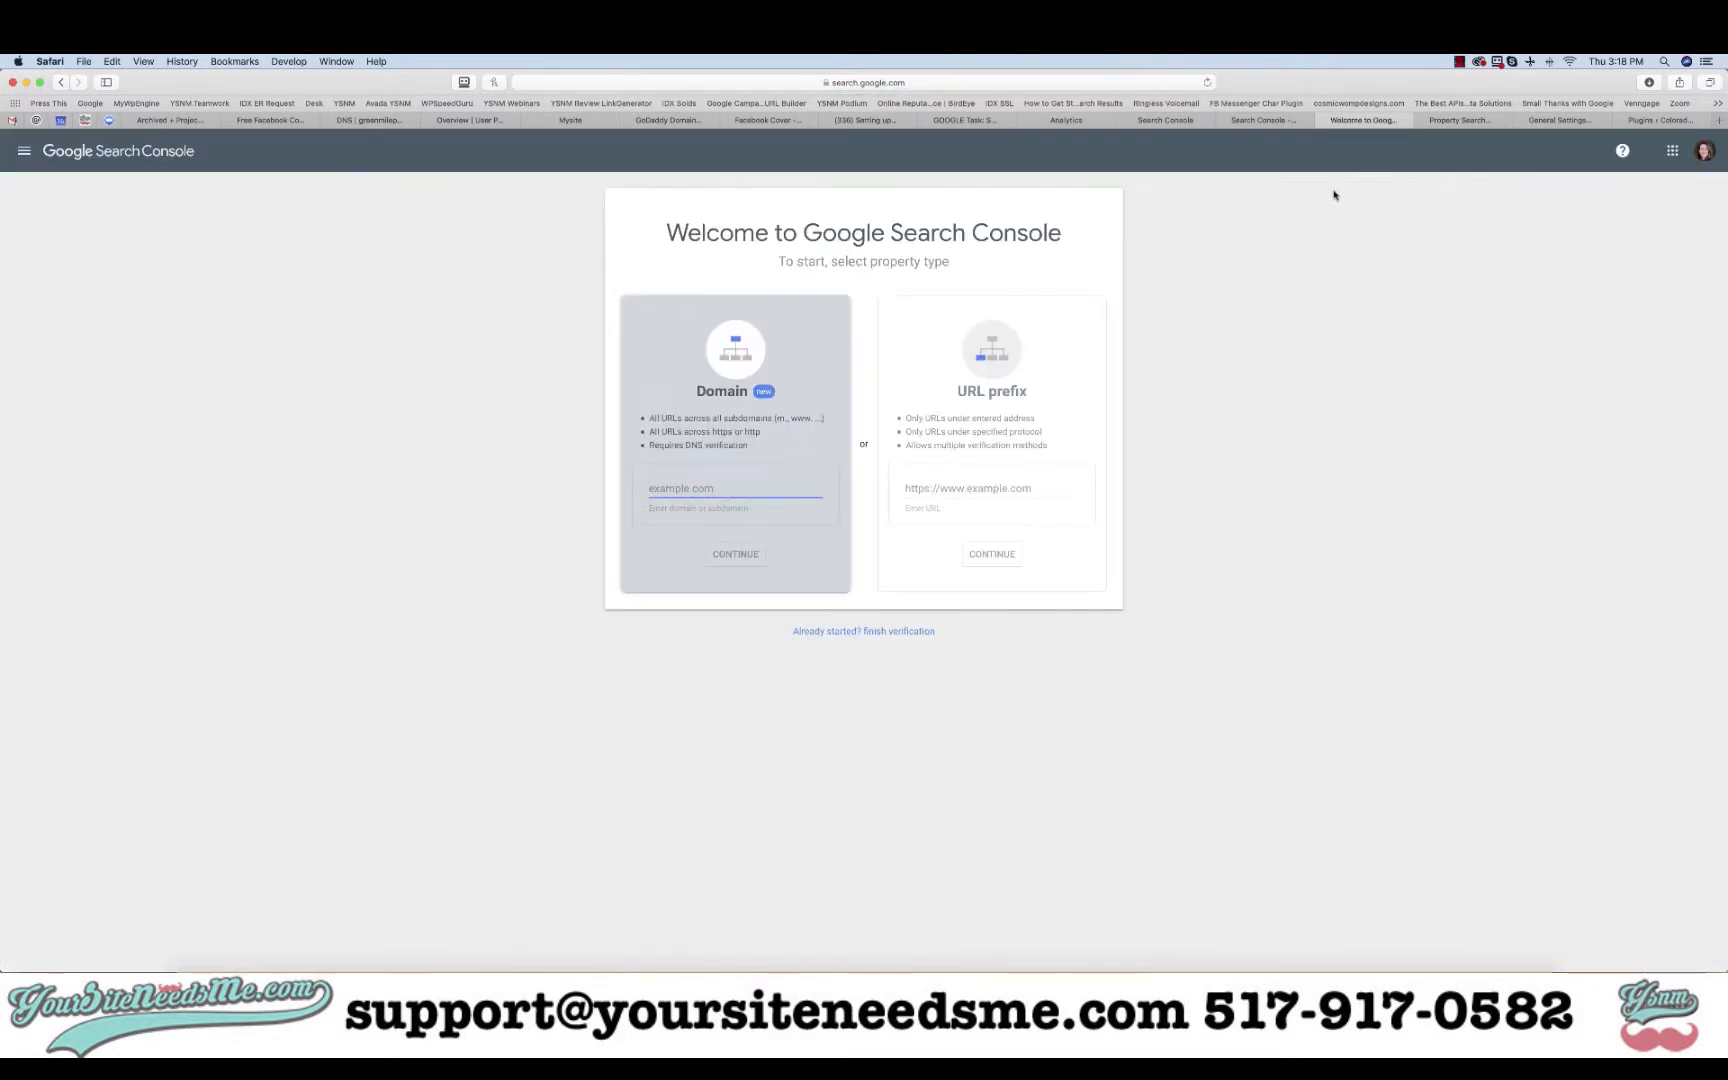
{"action": "left_click", "coordinate": [61, 82]}
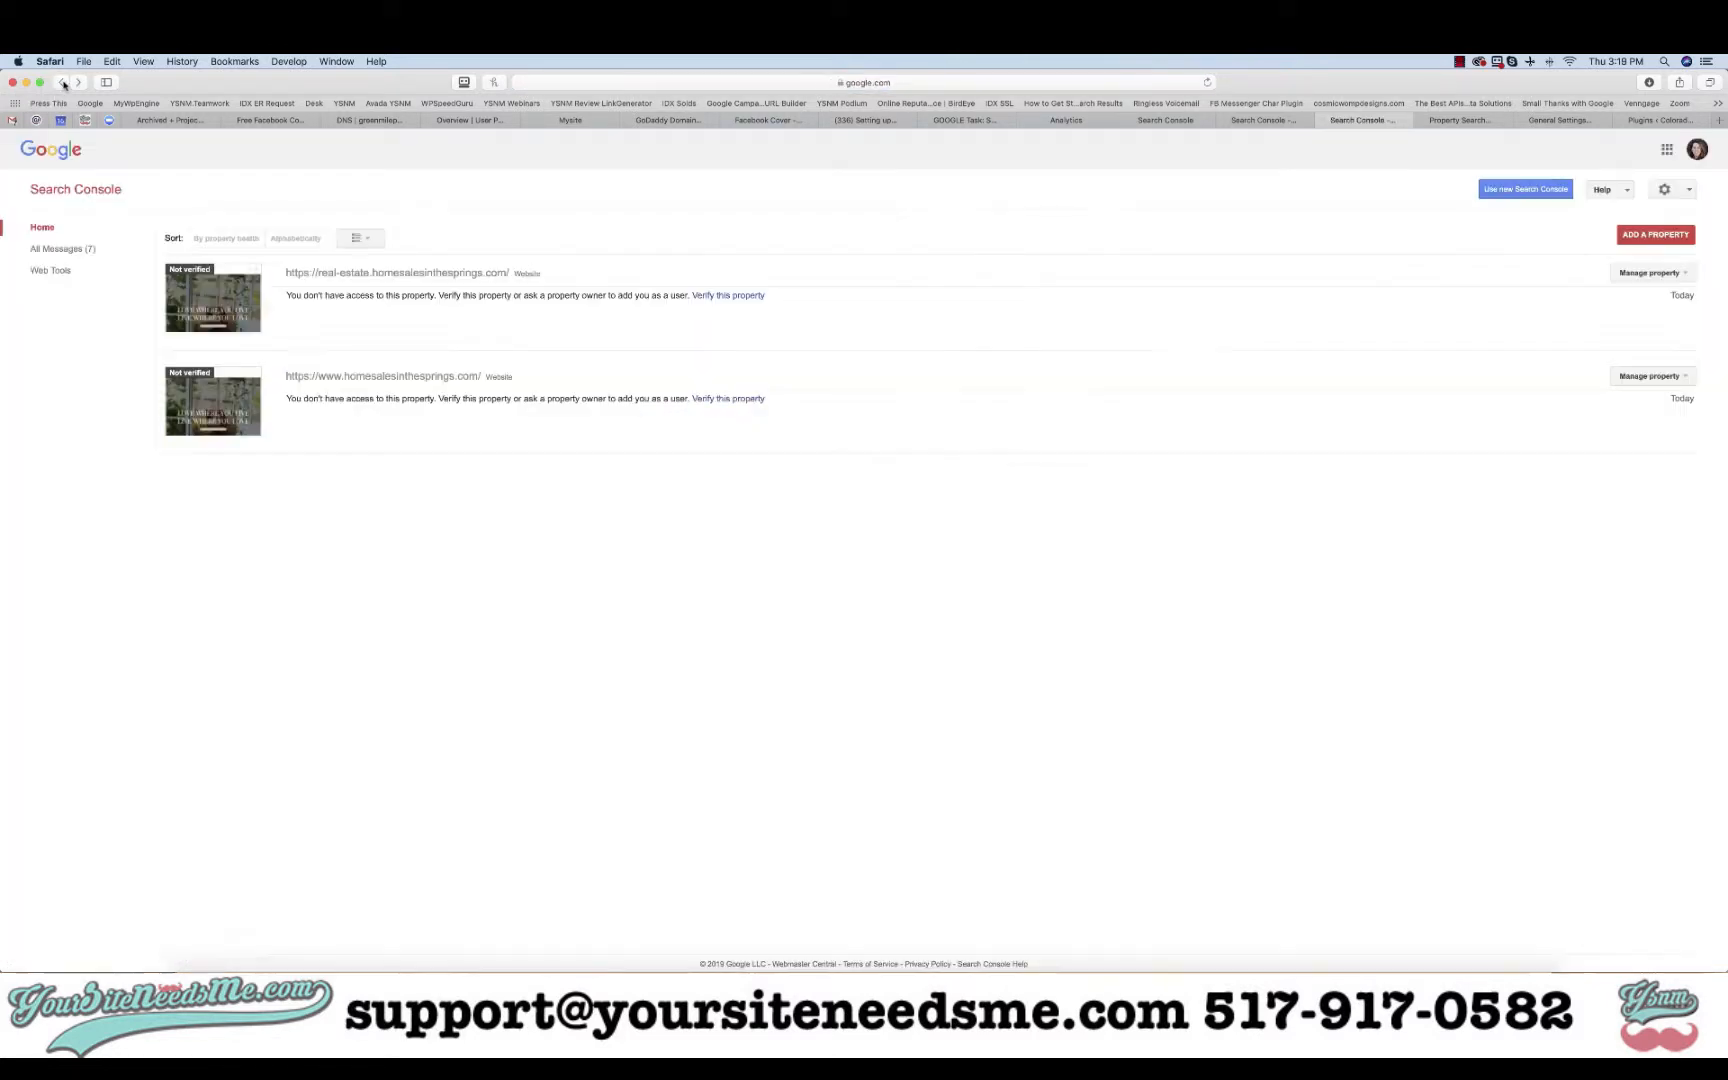
{"action": "left_click", "coordinate": [1654, 235]}
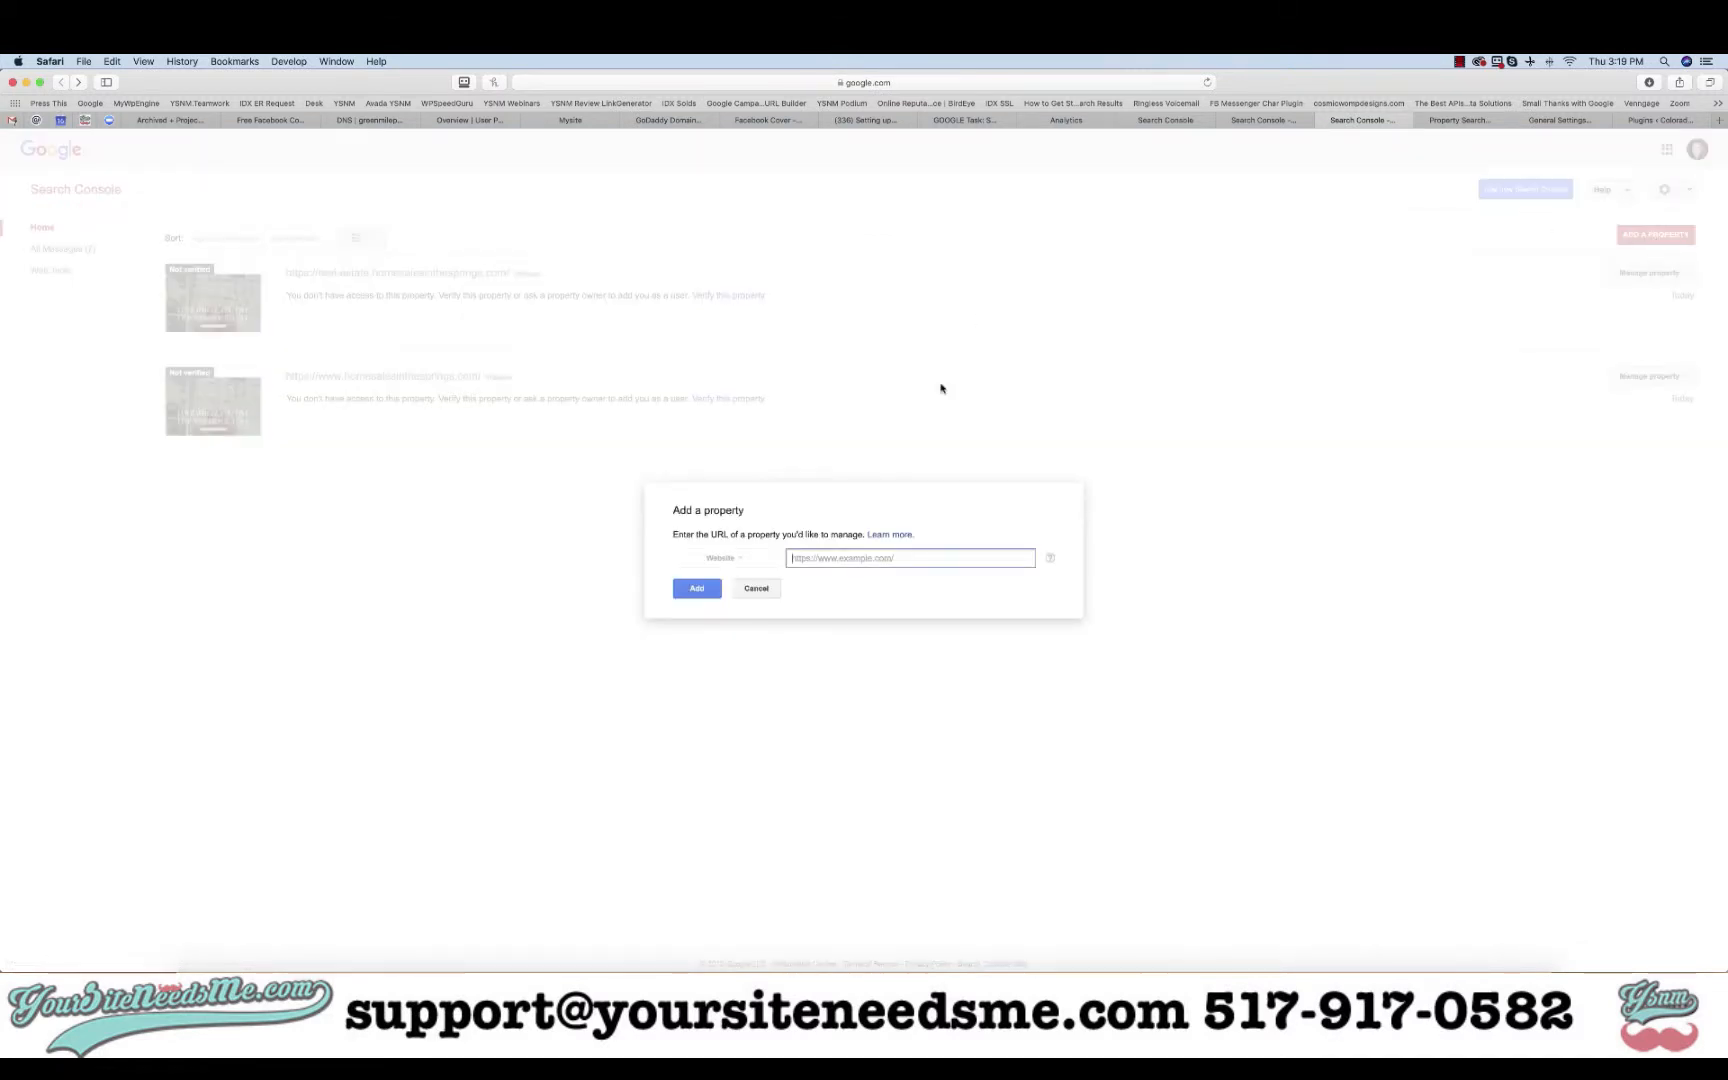
{"action": "left_click", "coordinate": [756, 589]}
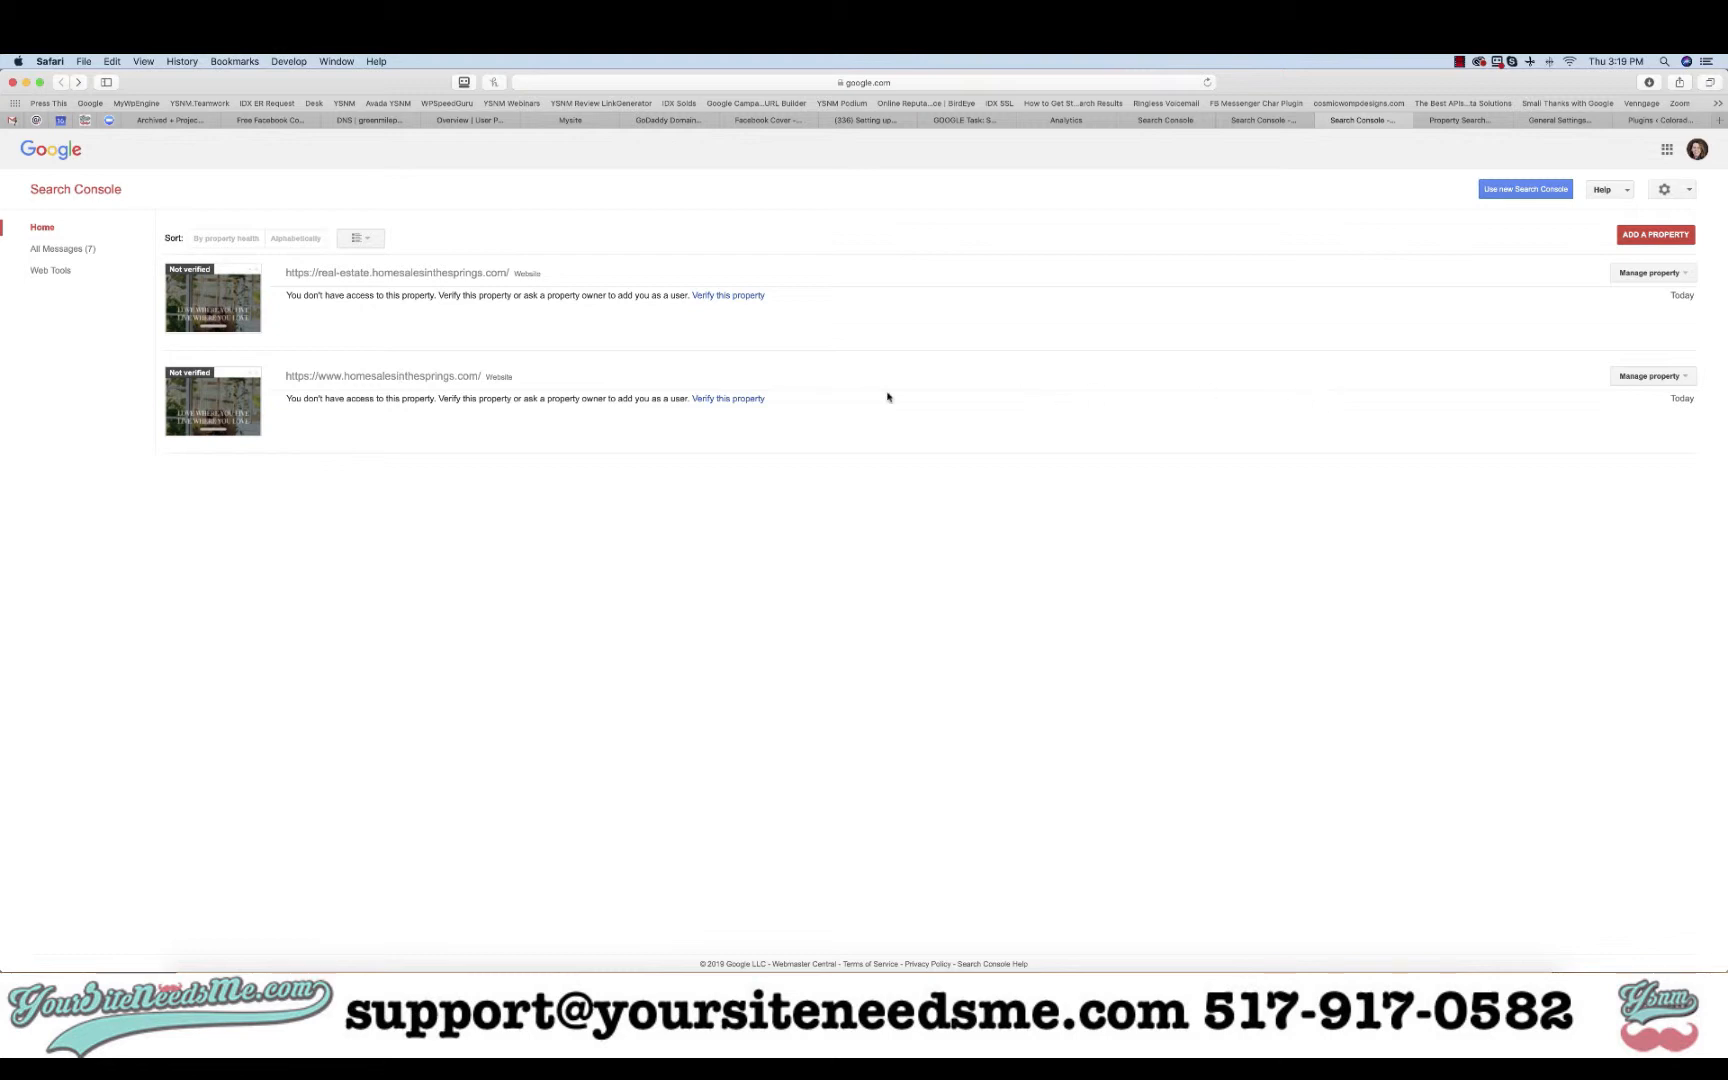
{"action": "left_click", "coordinate": [733, 399]}
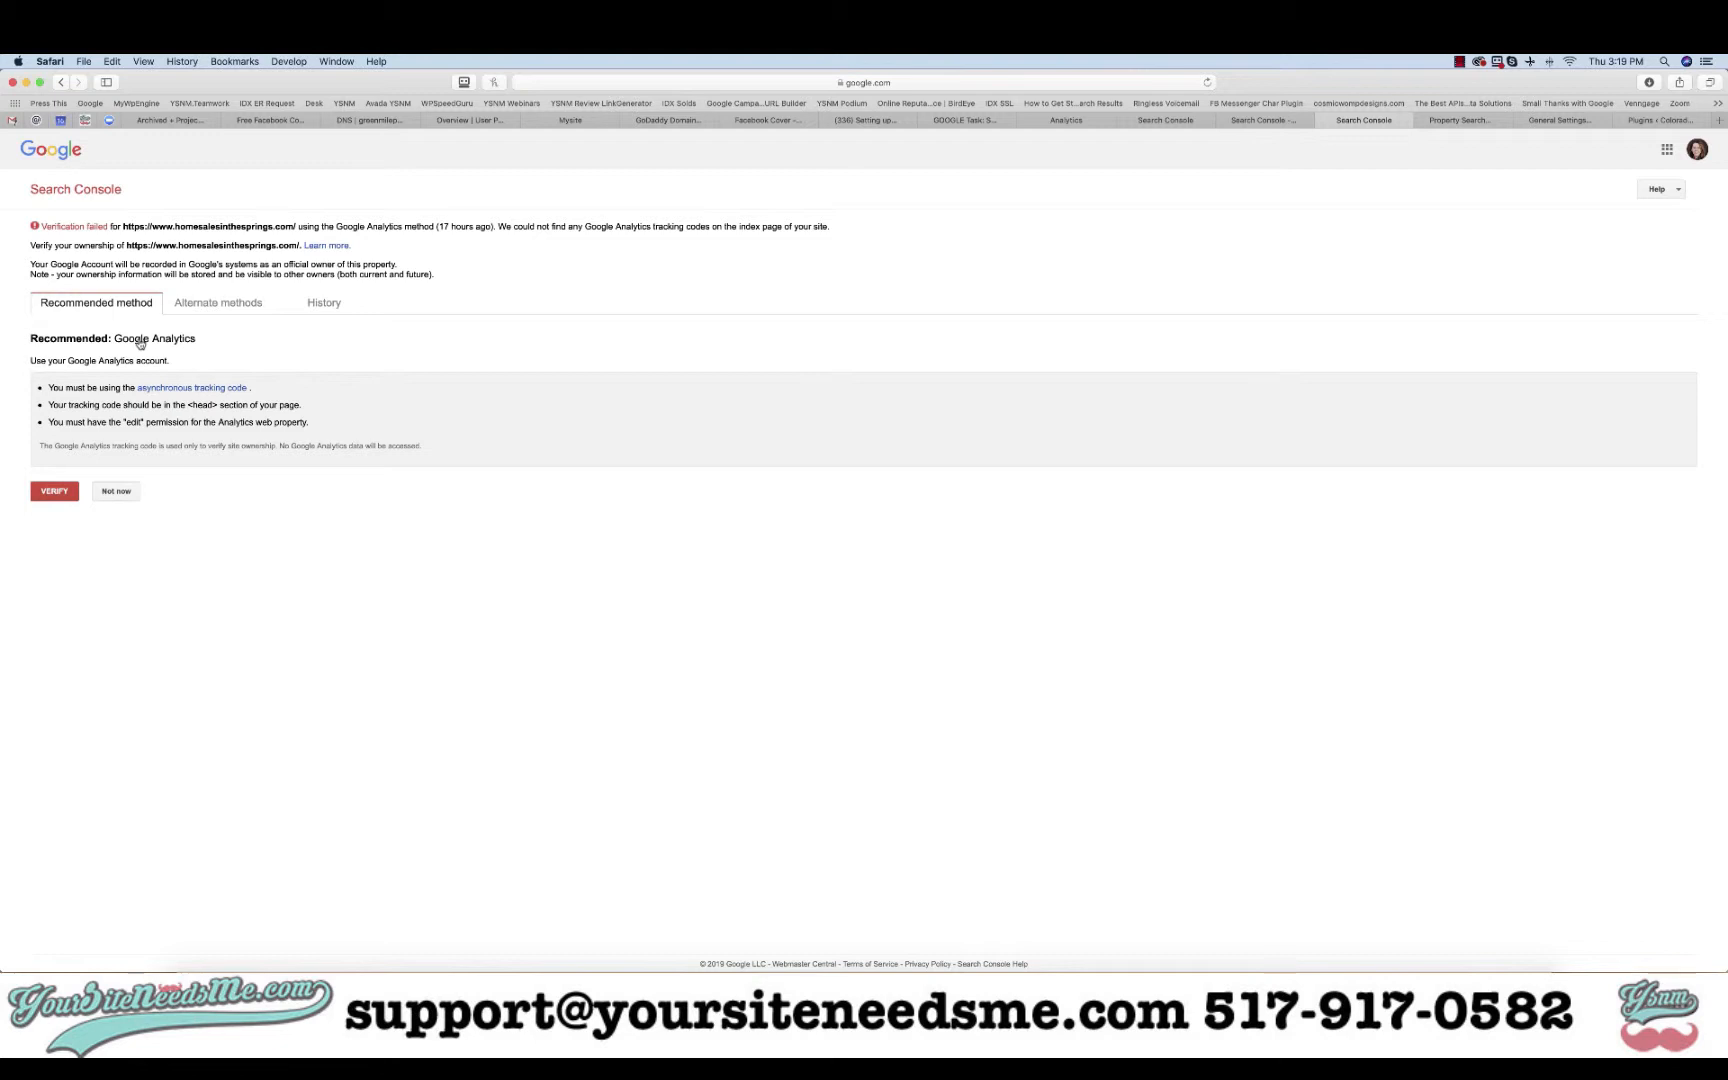
{"action": "left_click", "coordinate": [57, 495]}
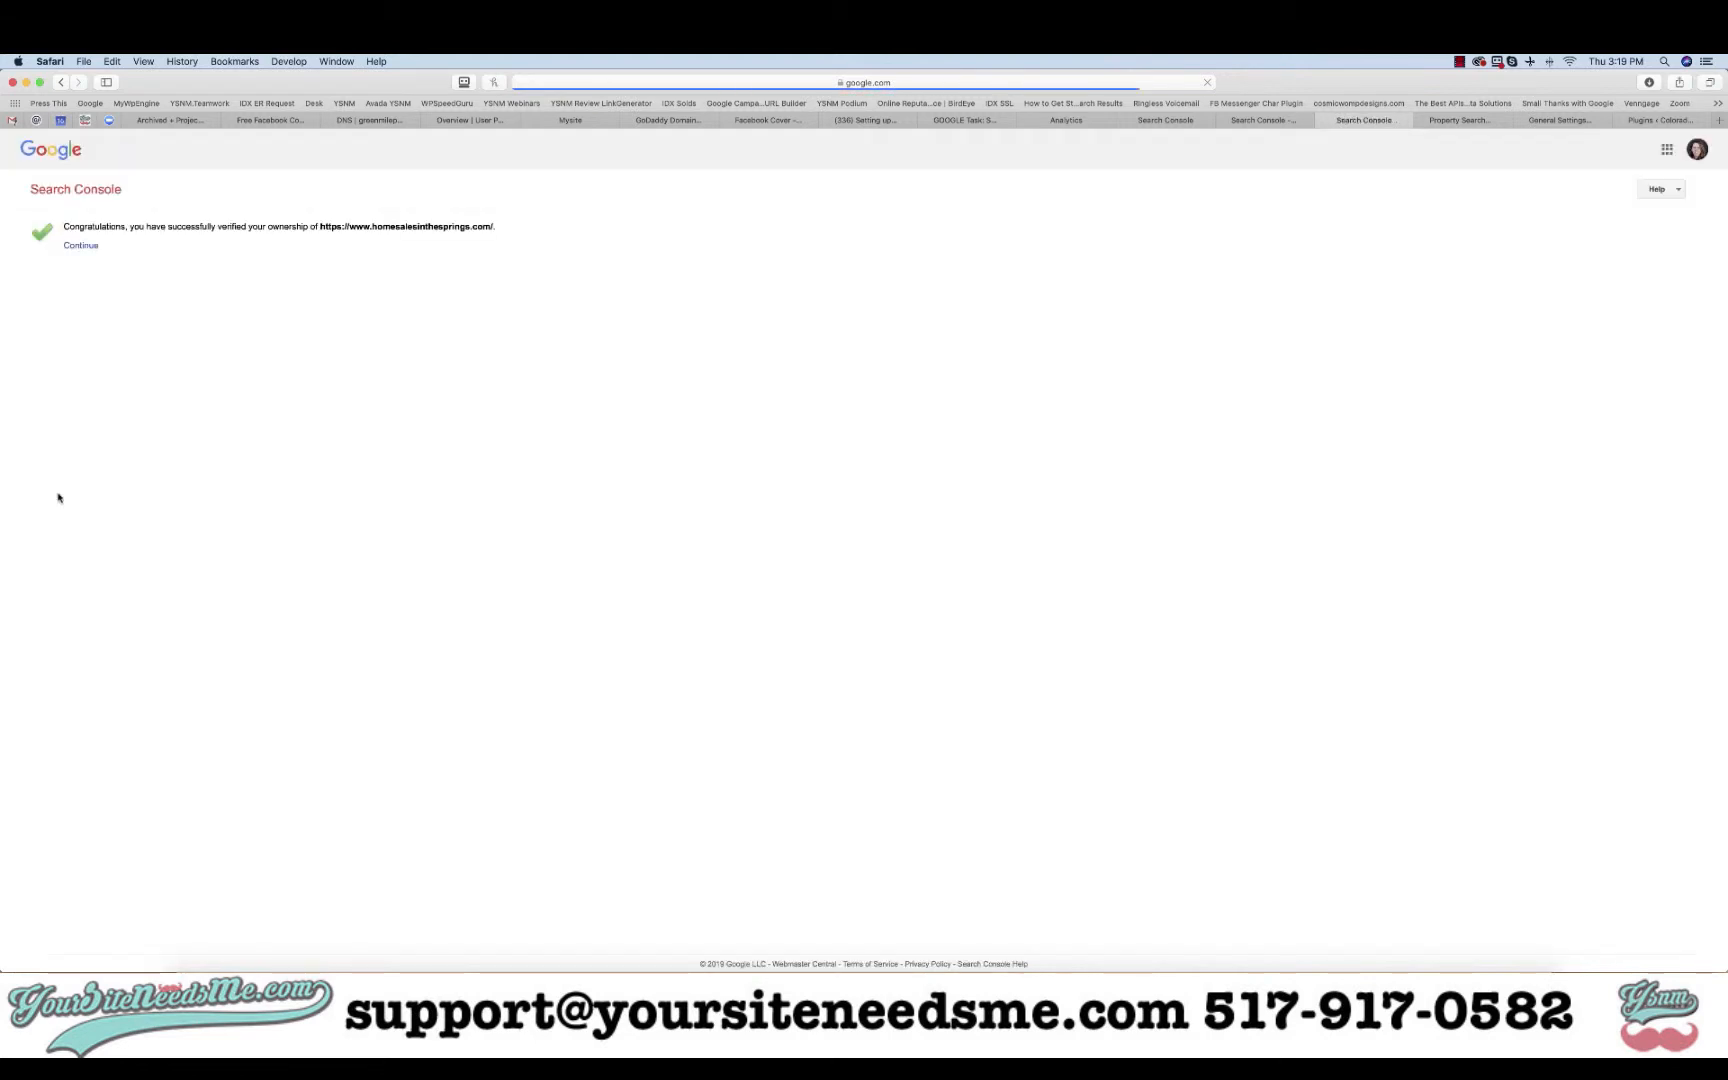
{"action": "left_click", "coordinate": [99, 248]}
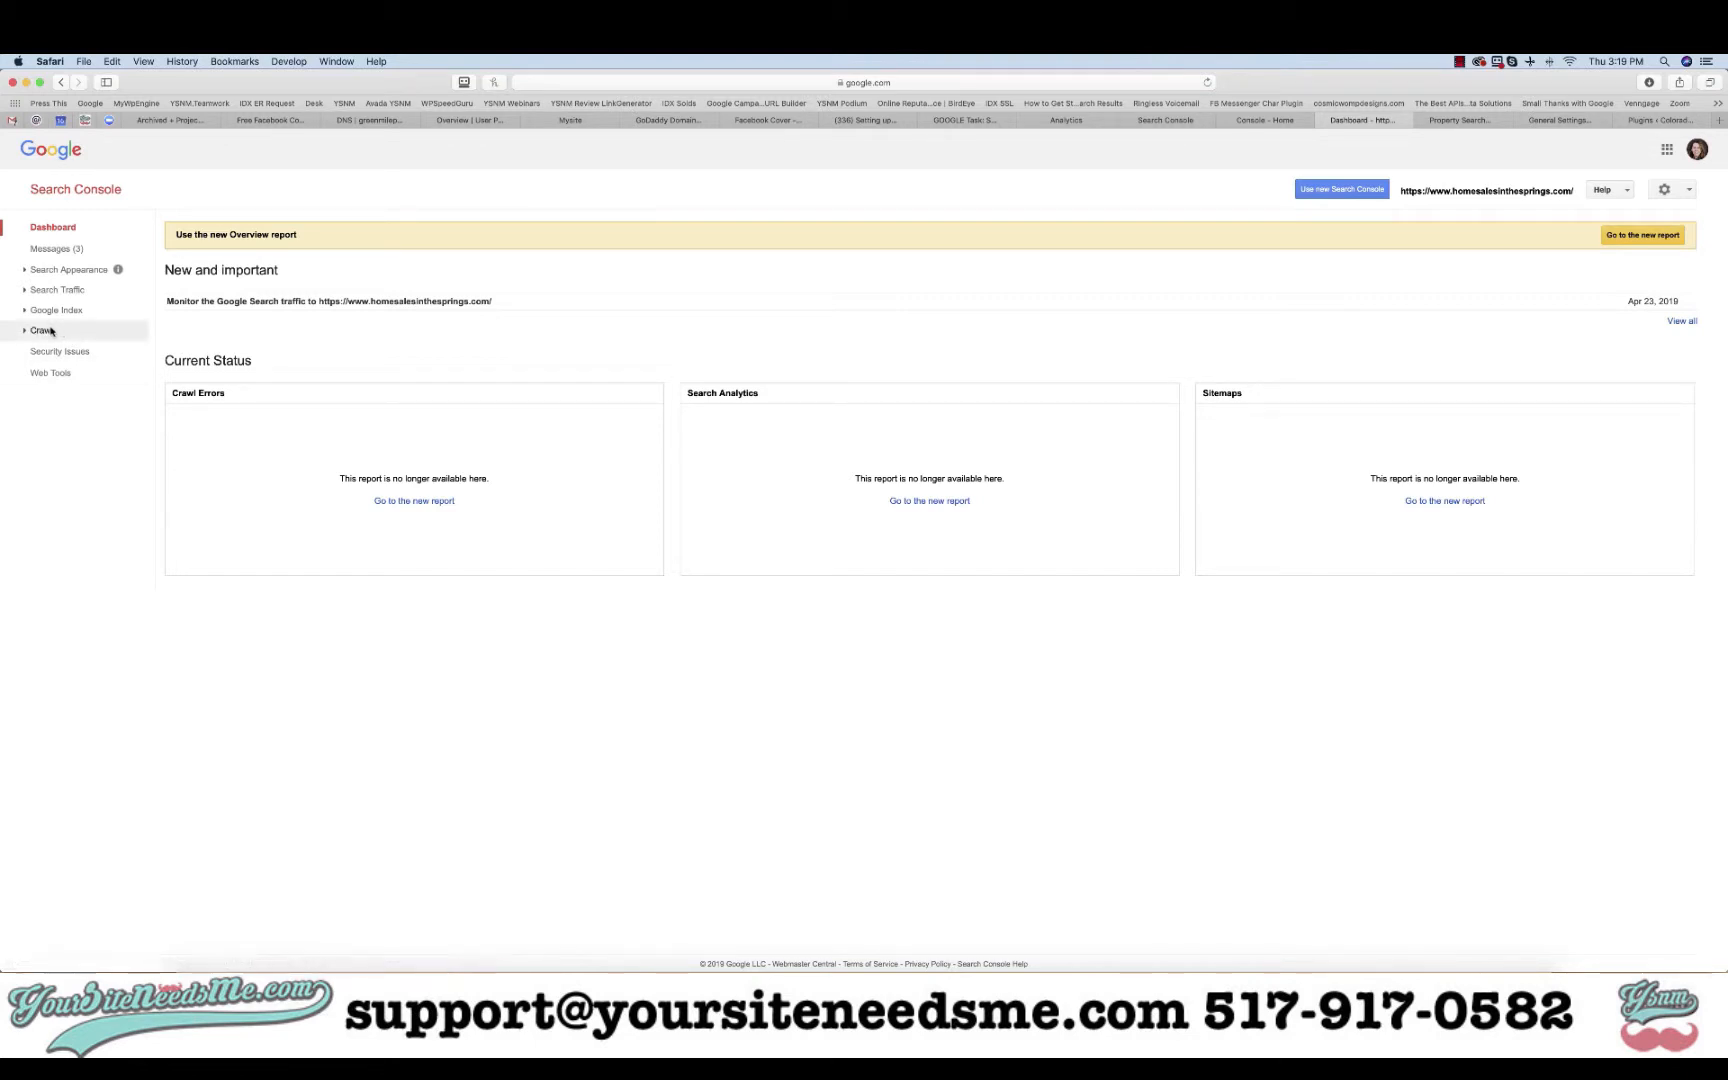
{"action": "left_click", "coordinate": [1324, 192]}
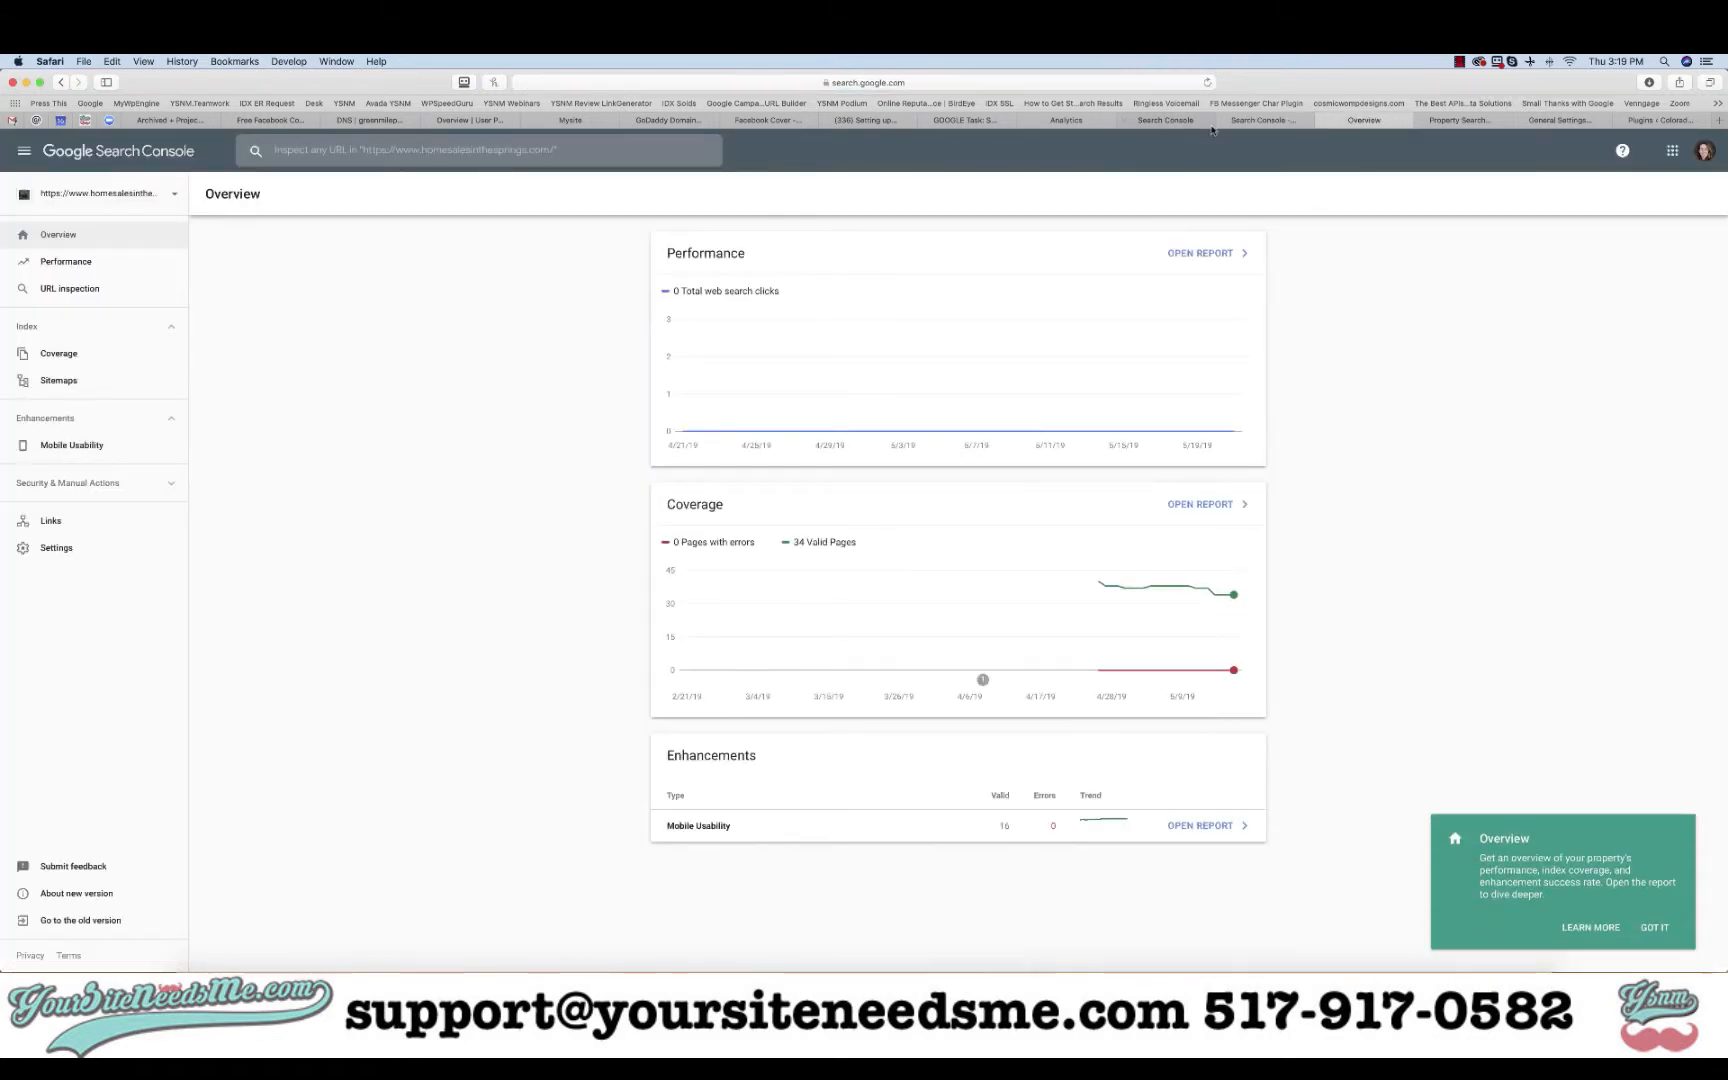
{"action": "left_click", "coordinate": [1068, 121]}
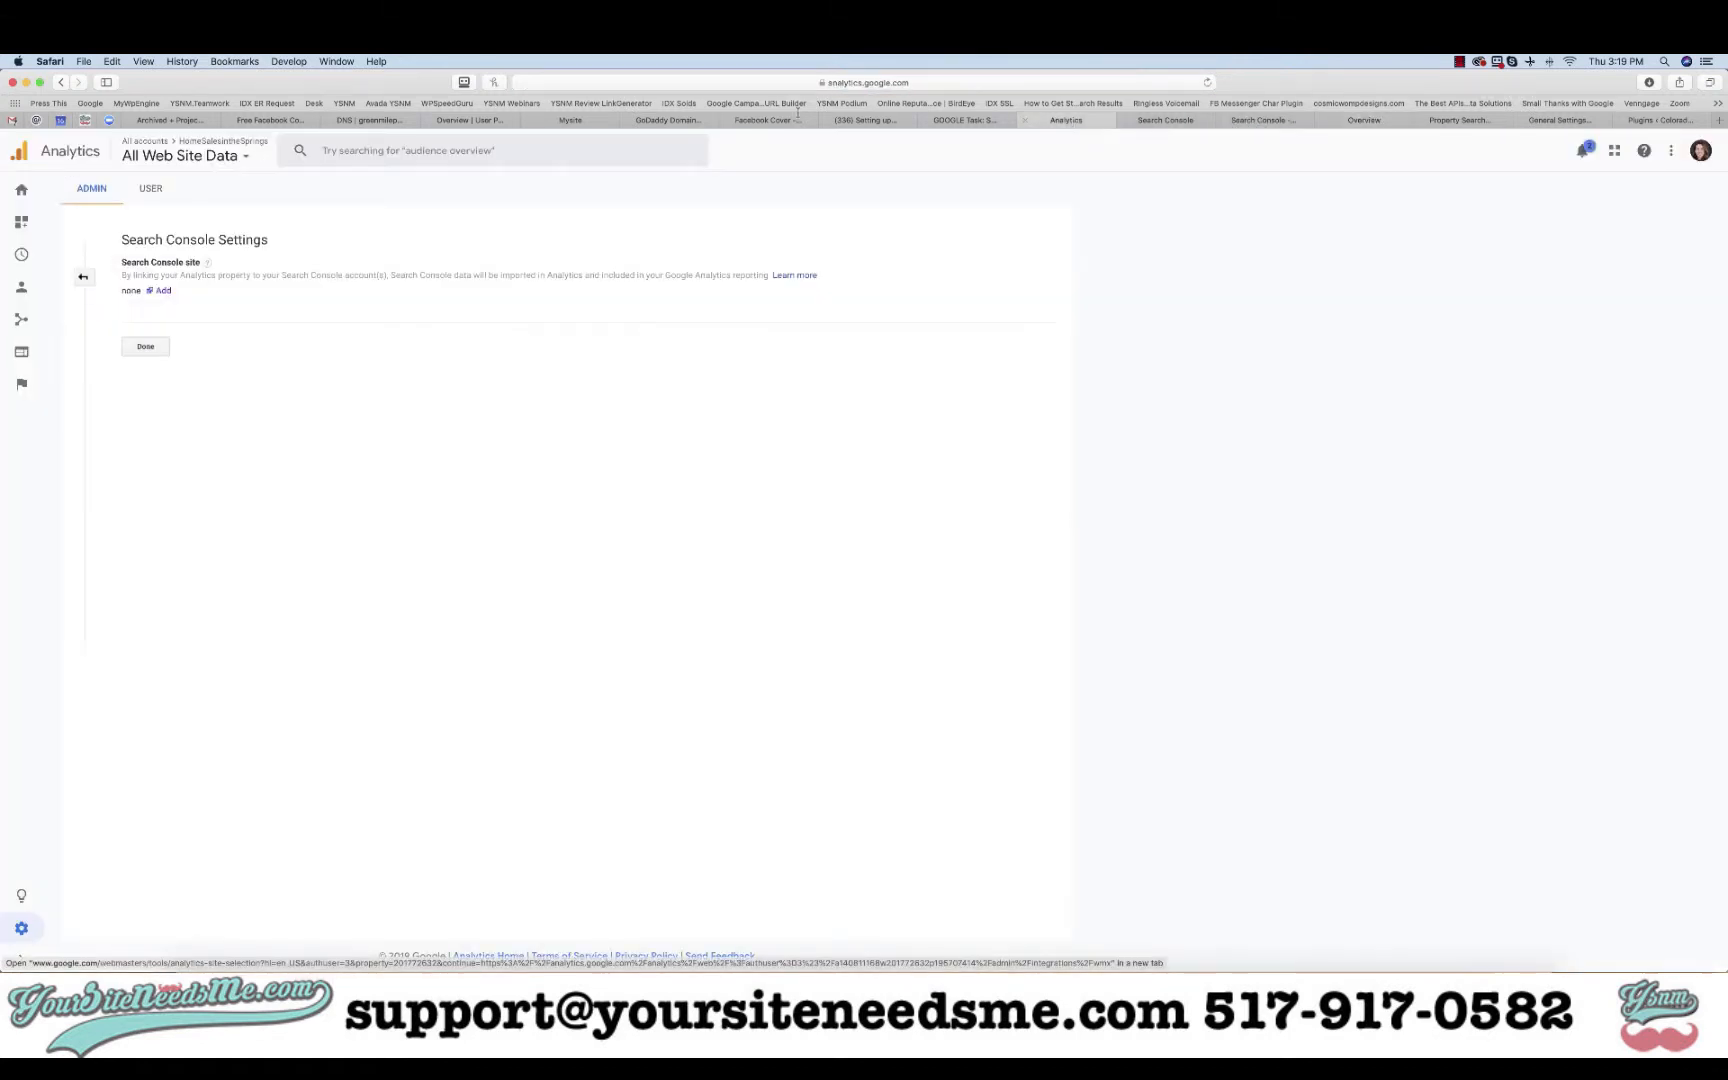
{"action": "left_click", "coordinate": [161, 291]}
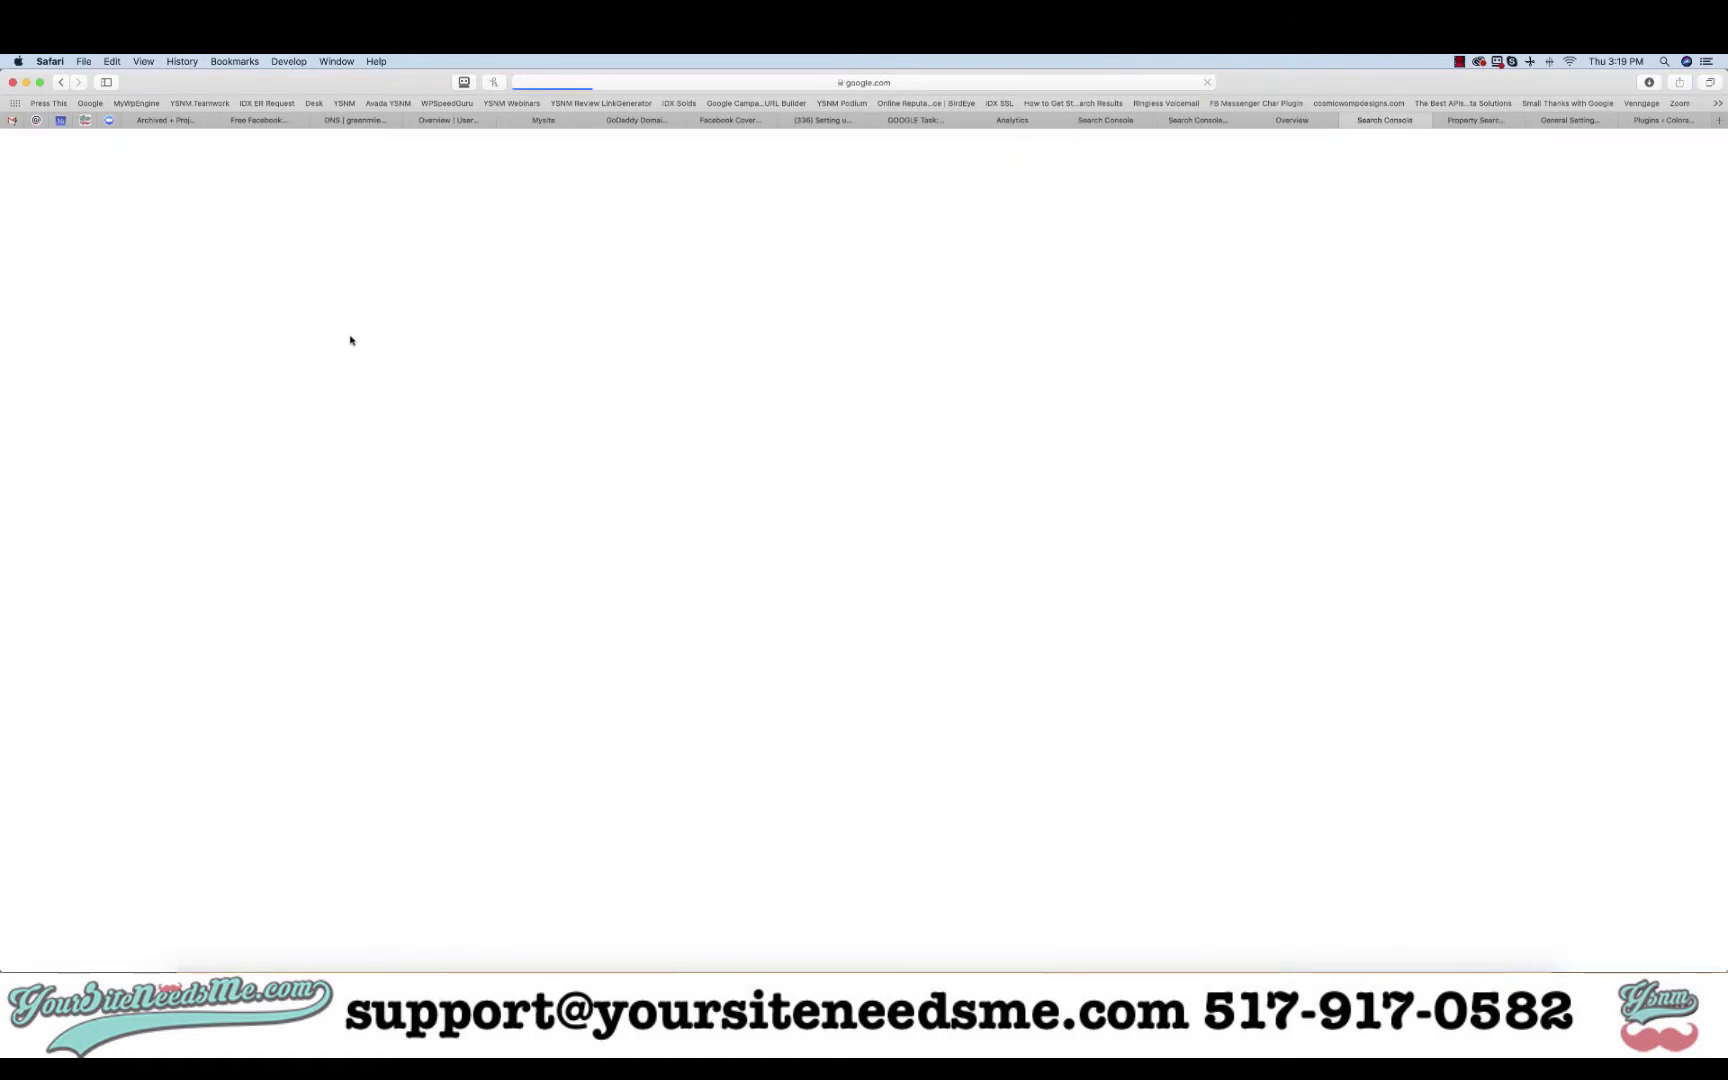
{"action": "left_click", "coordinate": [35, 335]}
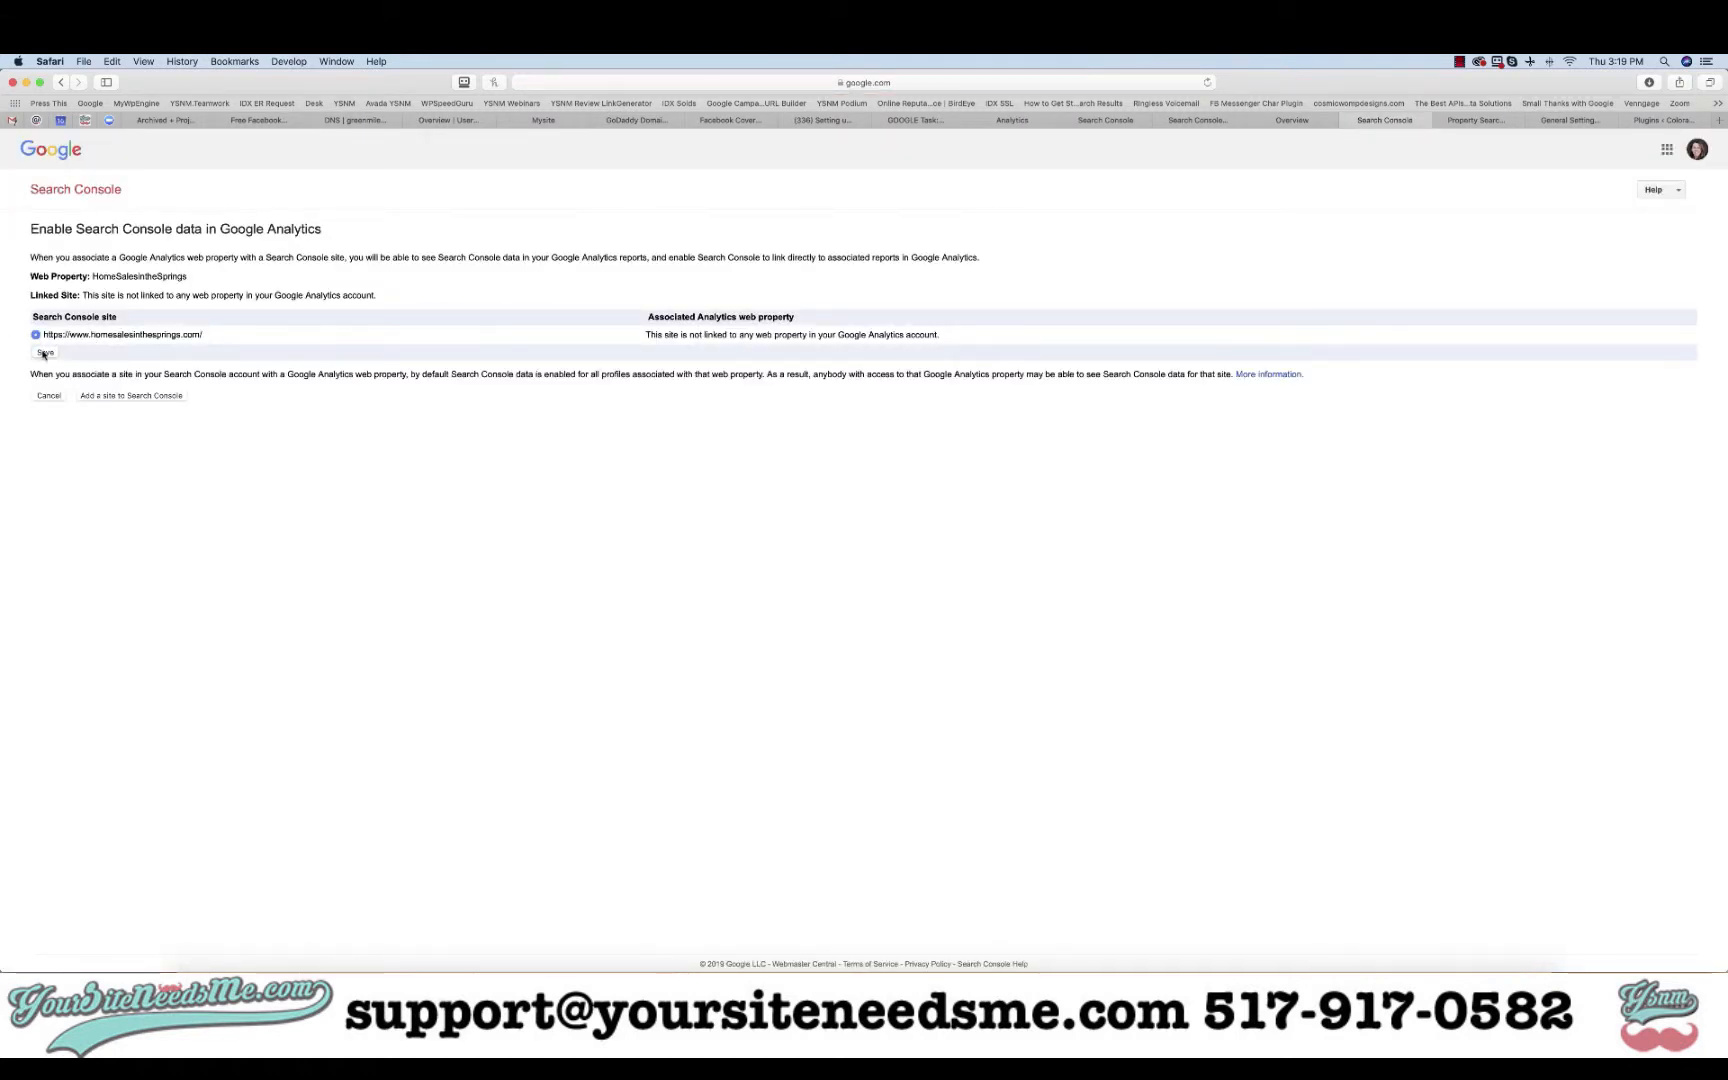
{"action": "left_click", "coordinate": [44, 353]}
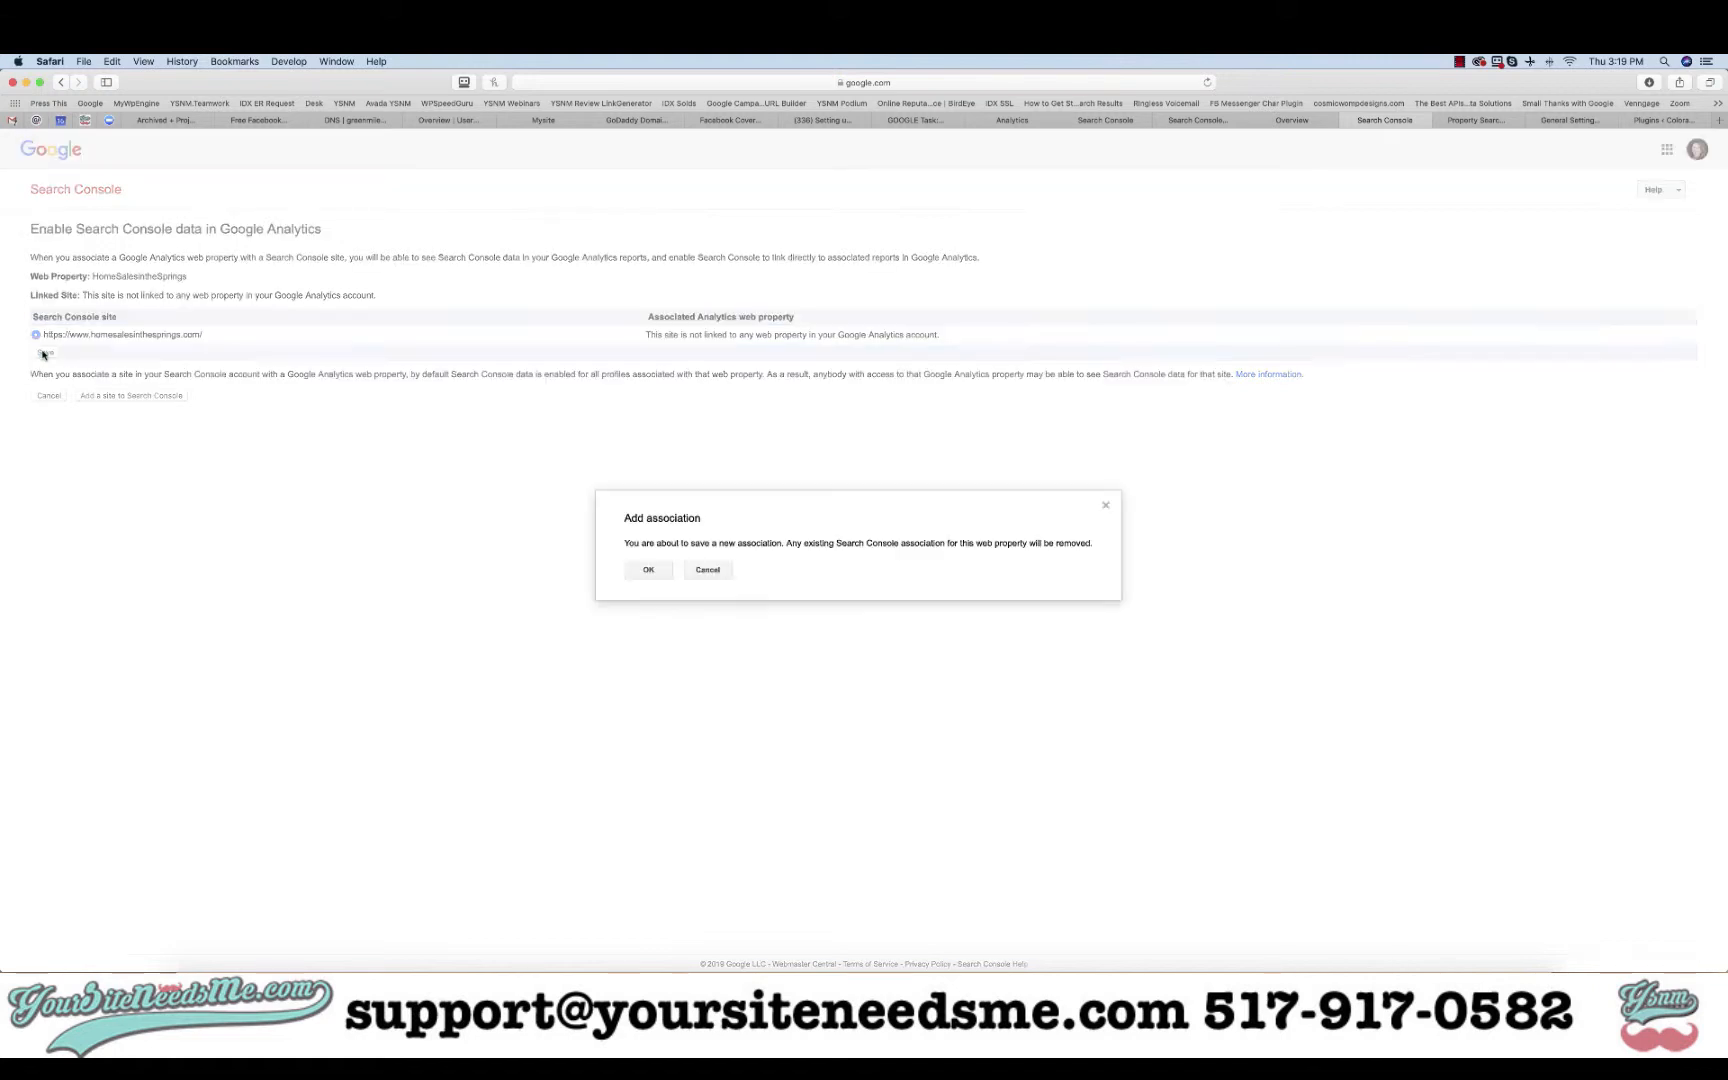
{"action": "left_click", "coordinate": [648, 571]}
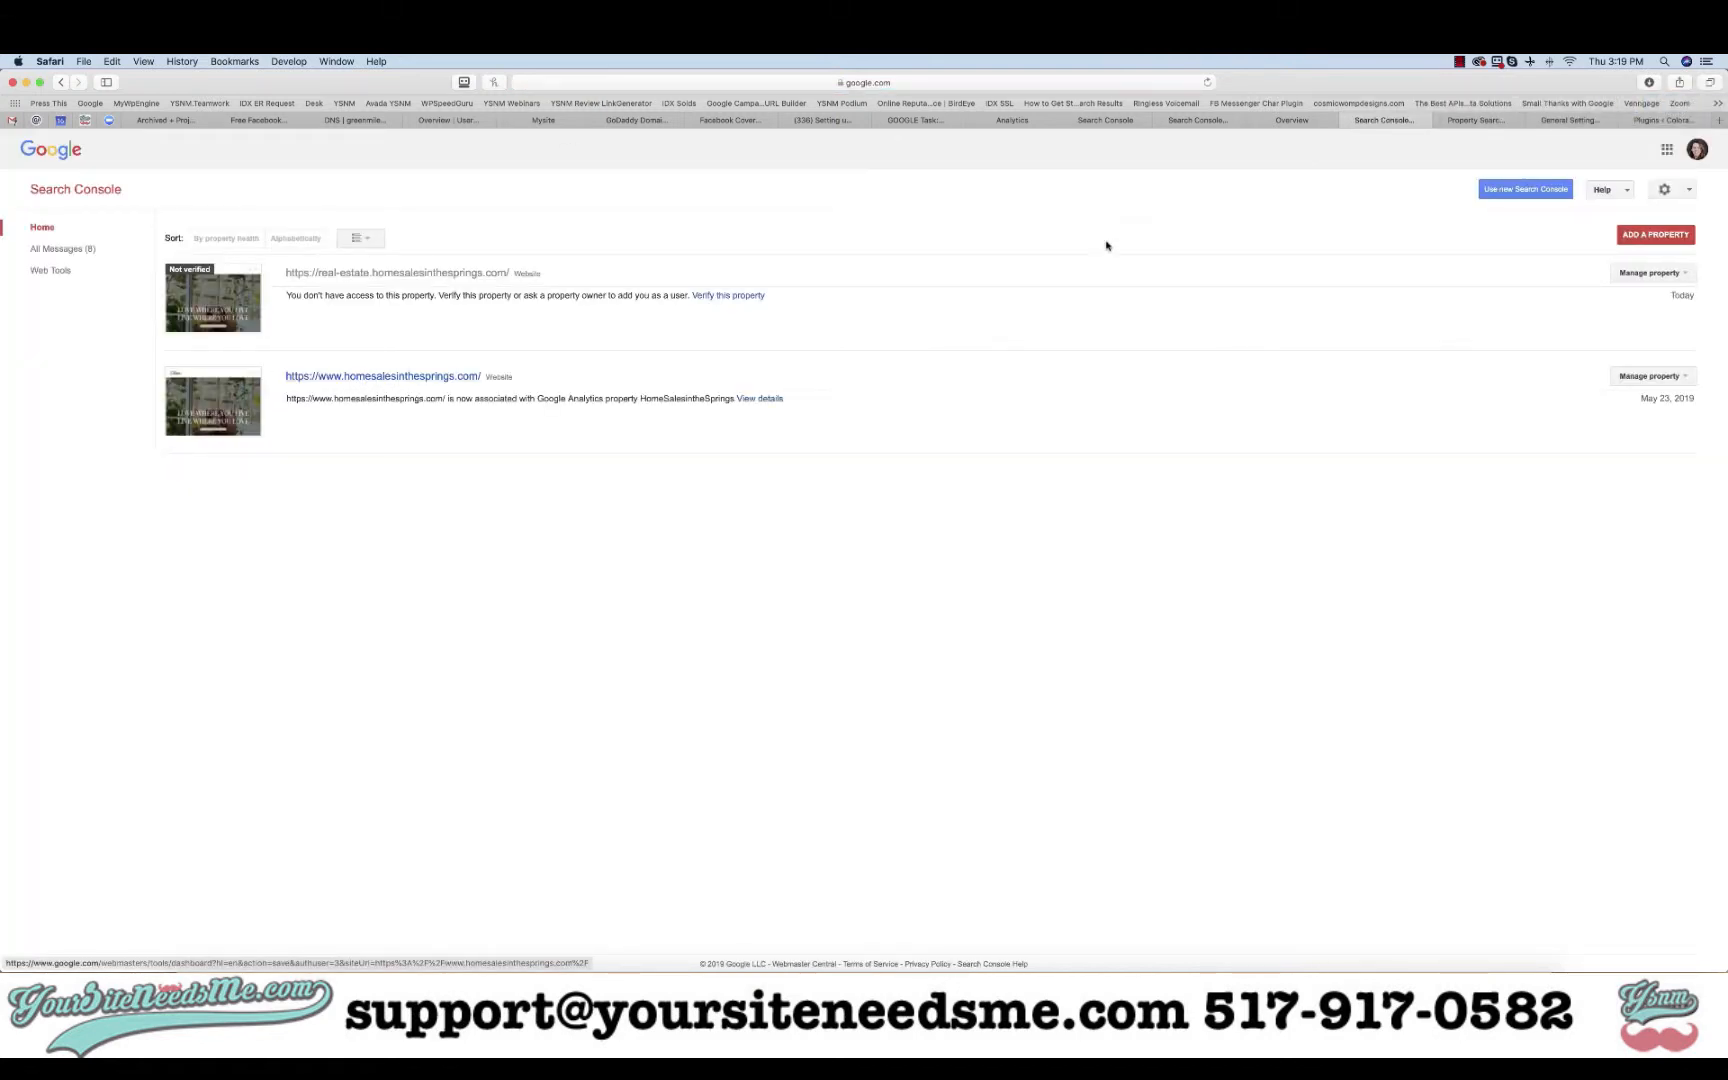
{"action": "left_click", "coordinate": [1472, 121]}
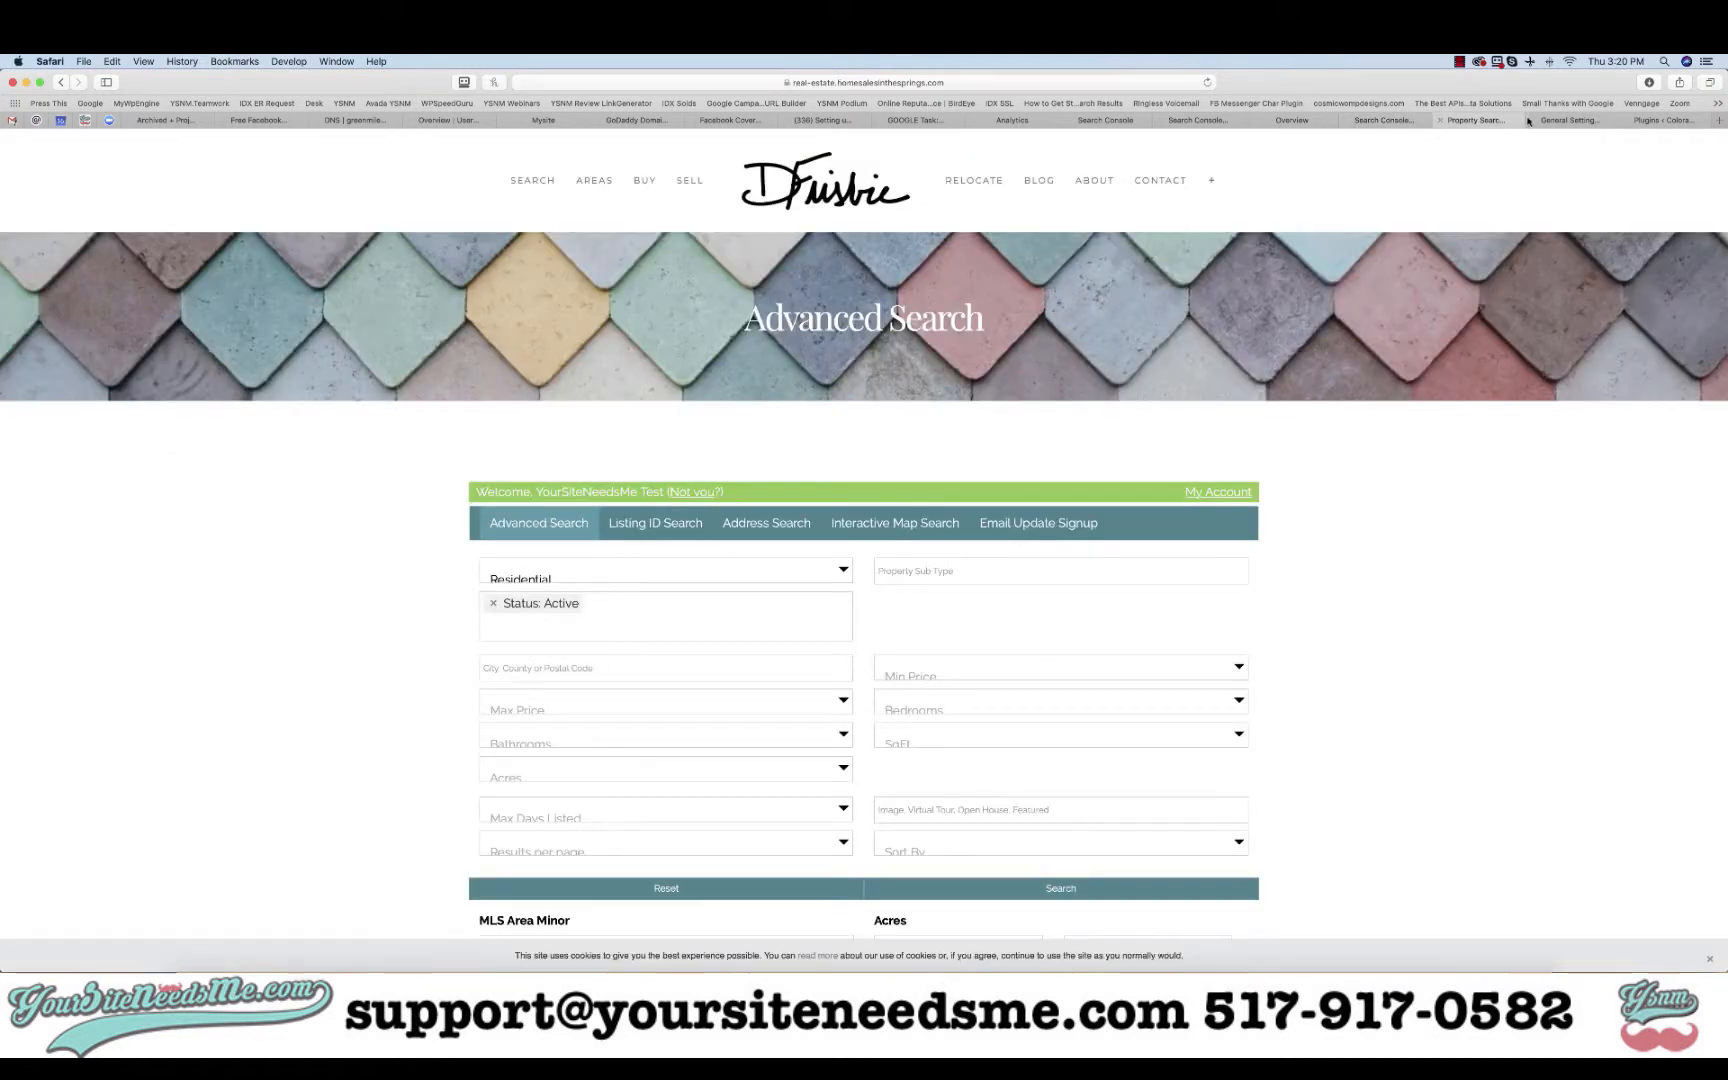
{"action": "left_click", "coordinate": [1404, 122]}
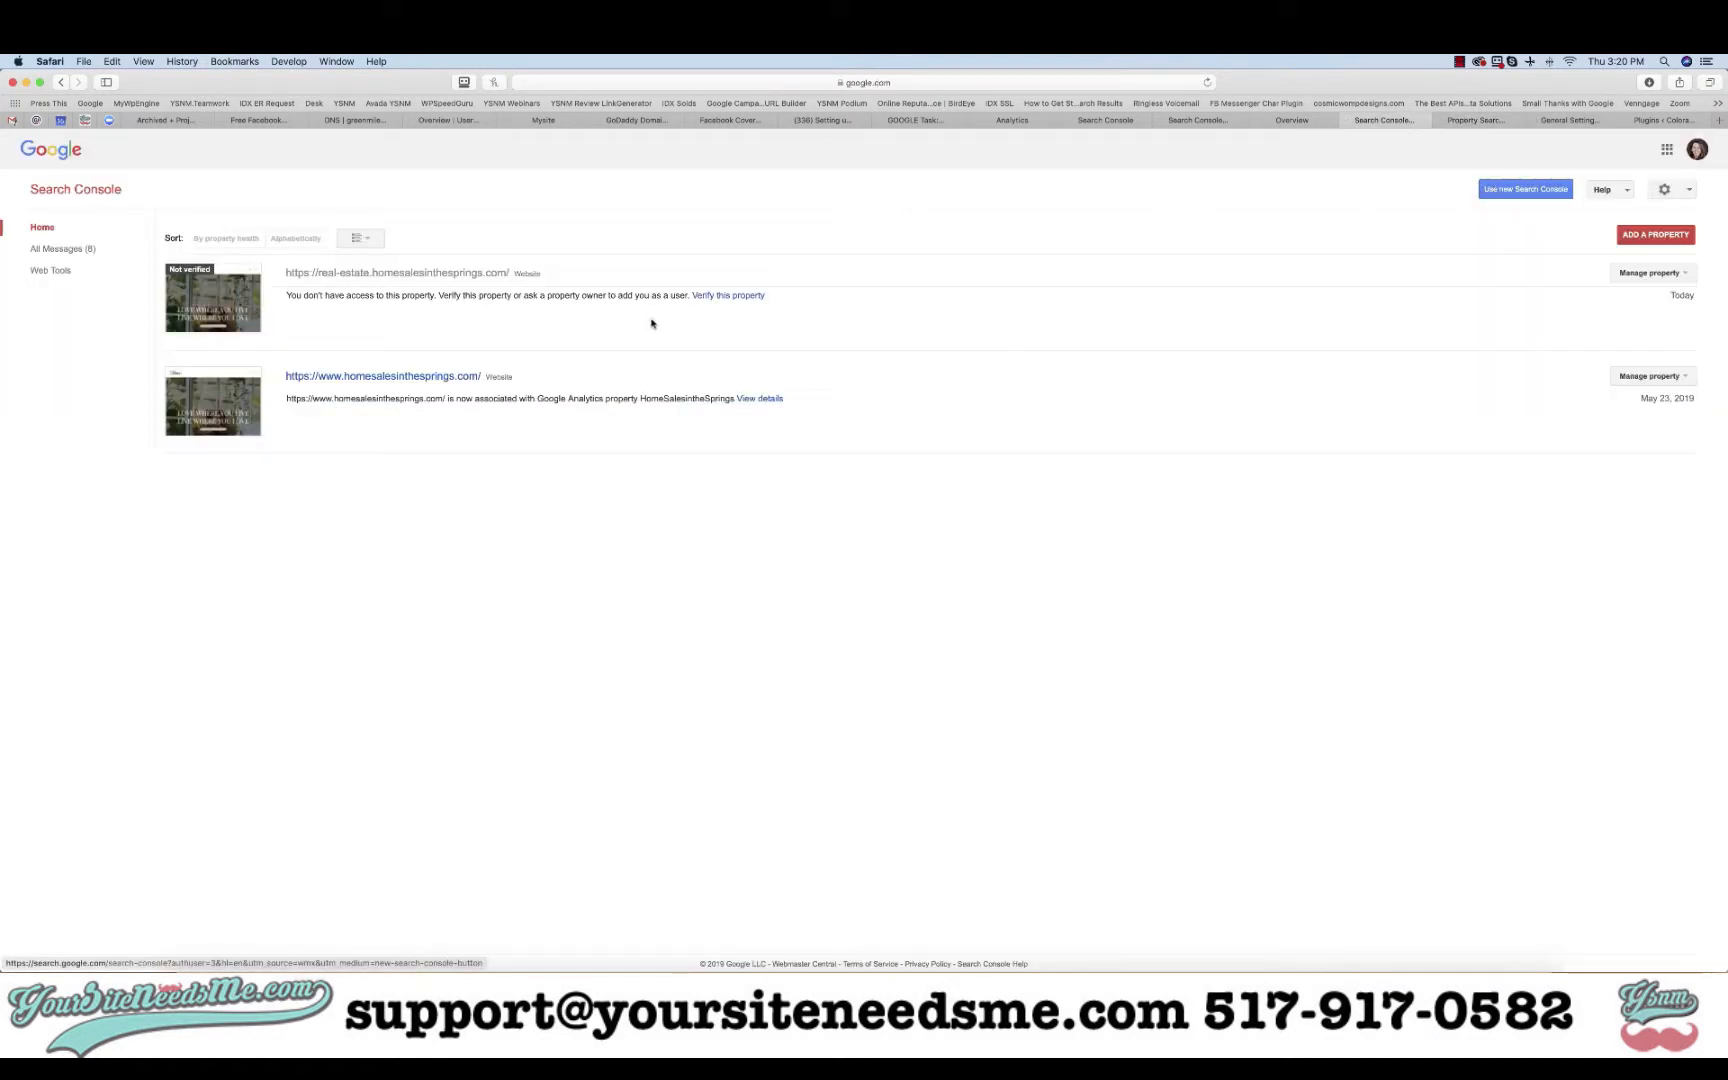
{"action": "left_click", "coordinate": [421, 377]}
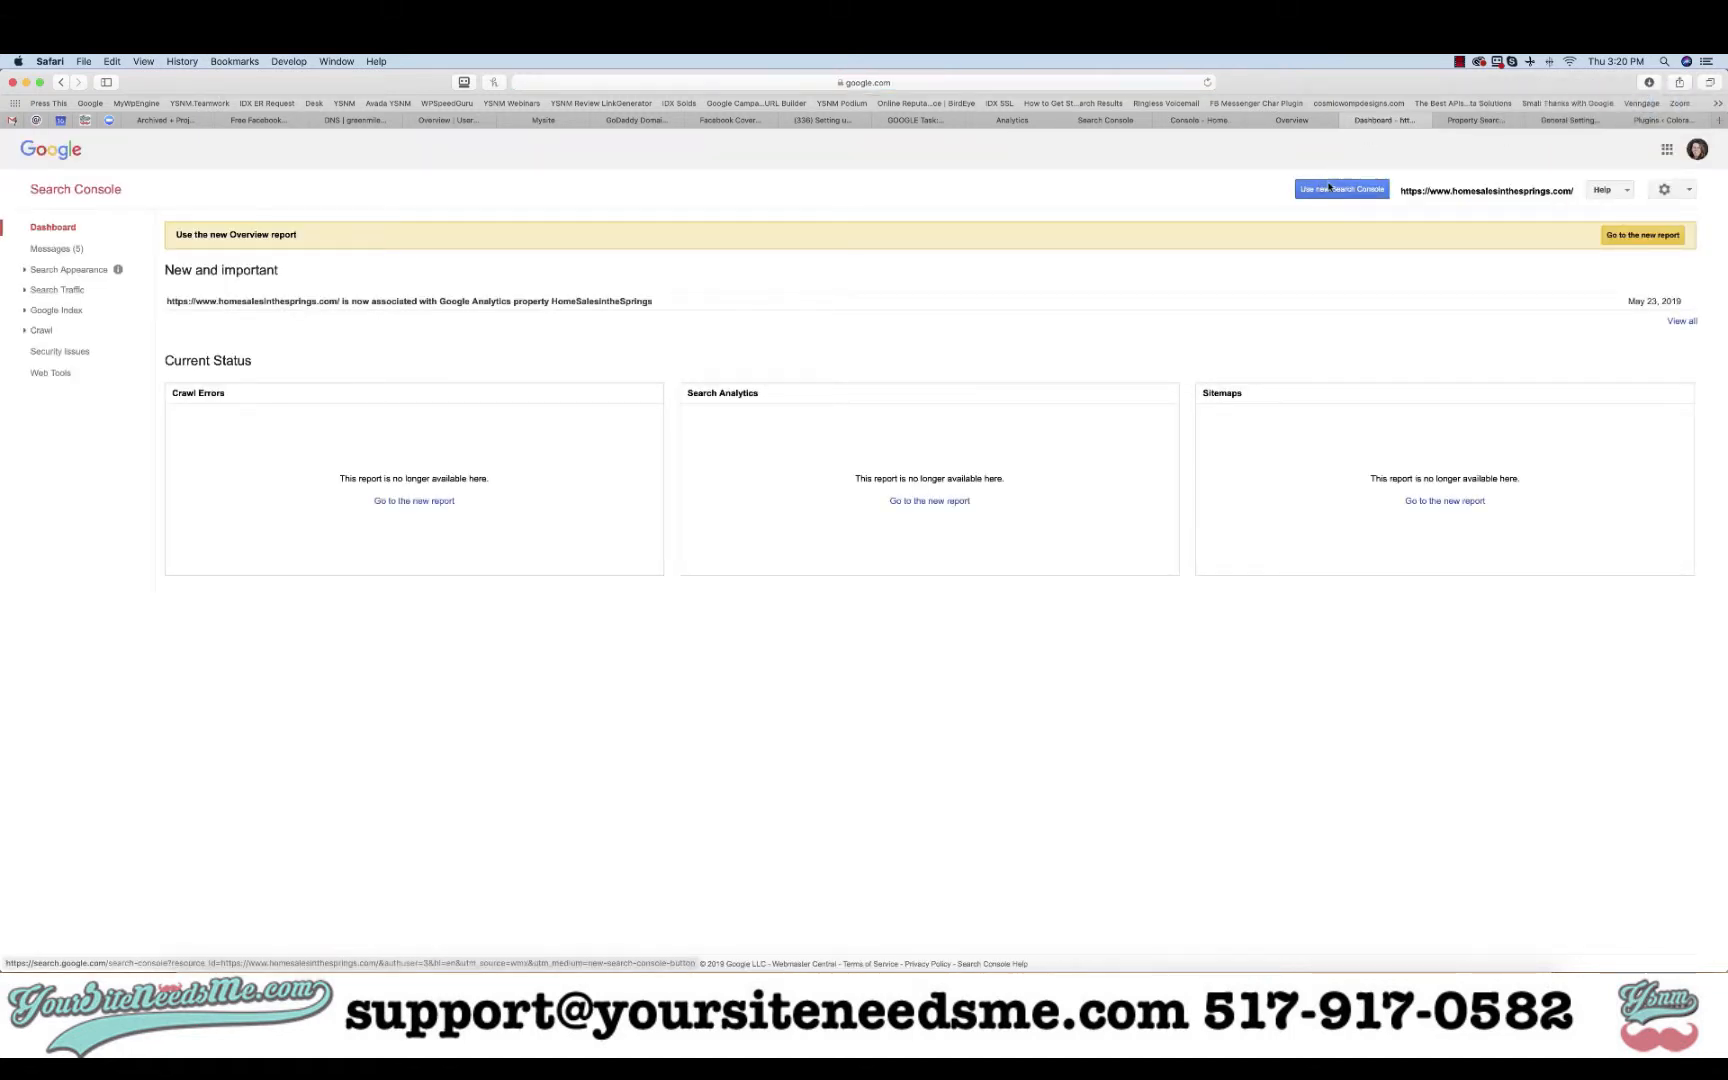
{"action": "left_click", "coordinate": [1334, 188]}
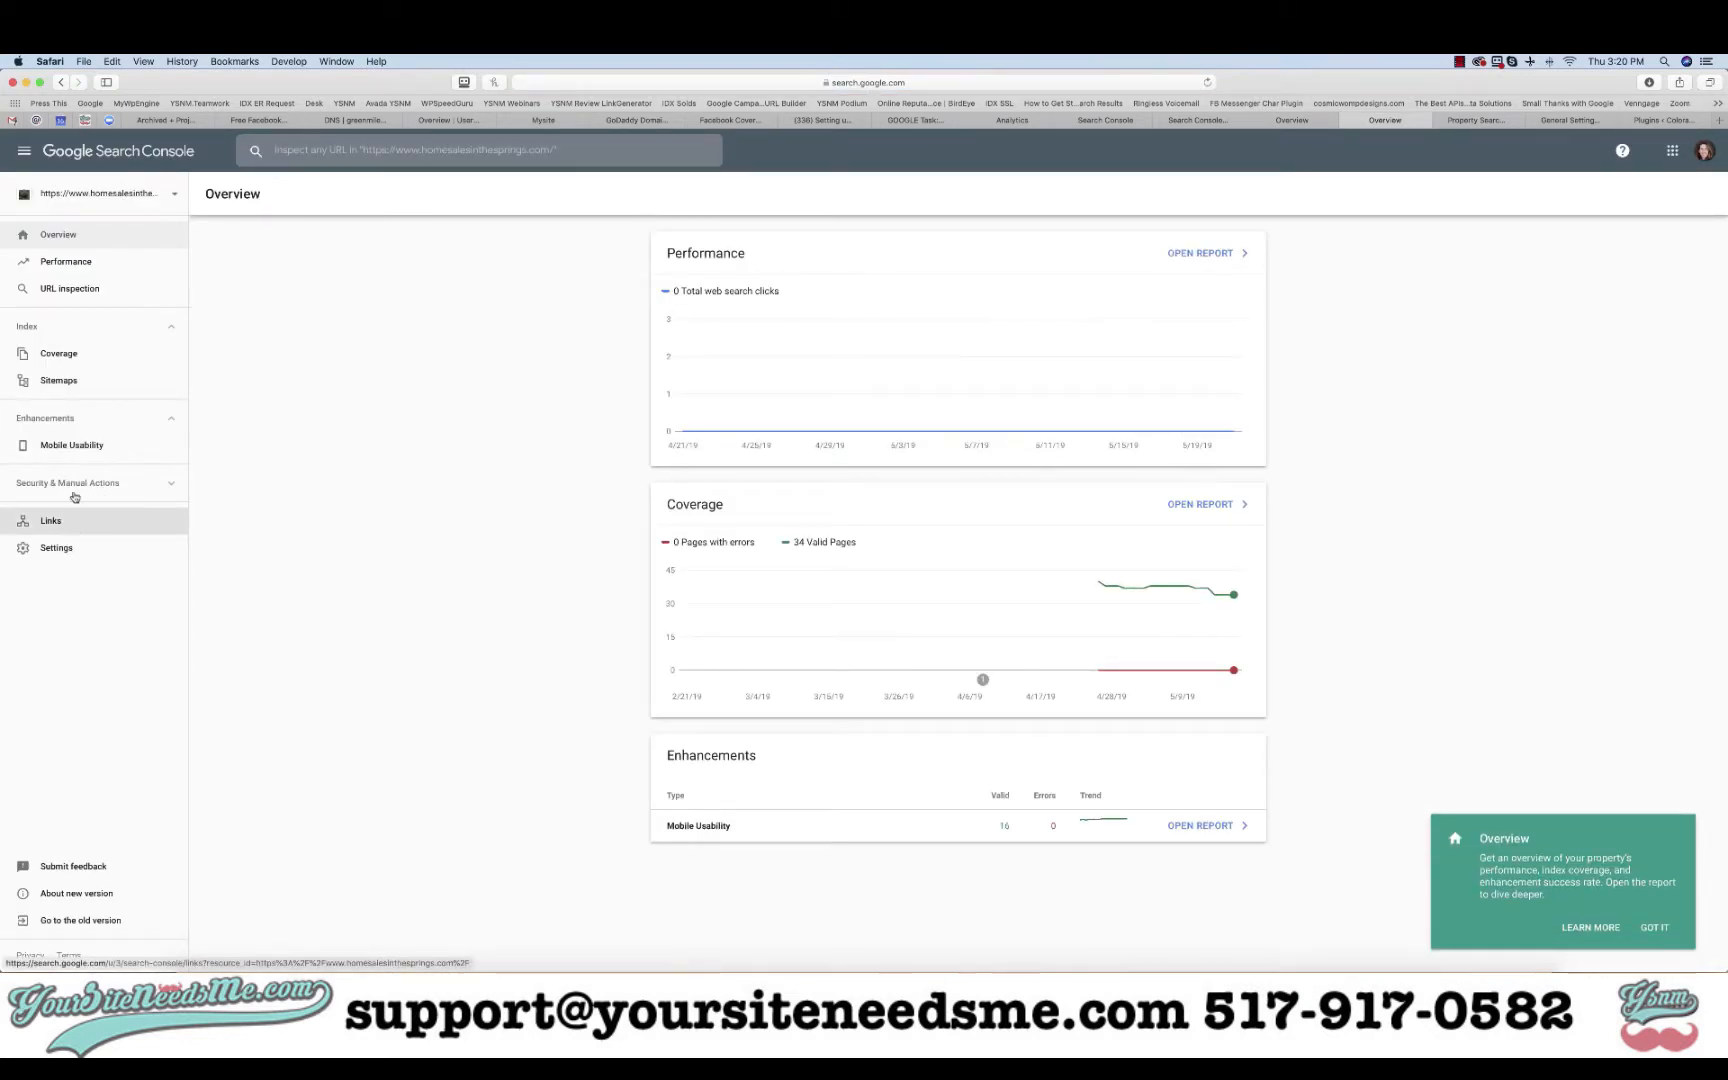
- Check the submitted /sitemap.xml in the Sitemaps report, then return to WordPress General Settings
{"action": "left_click", "coordinate": [50, 381]}
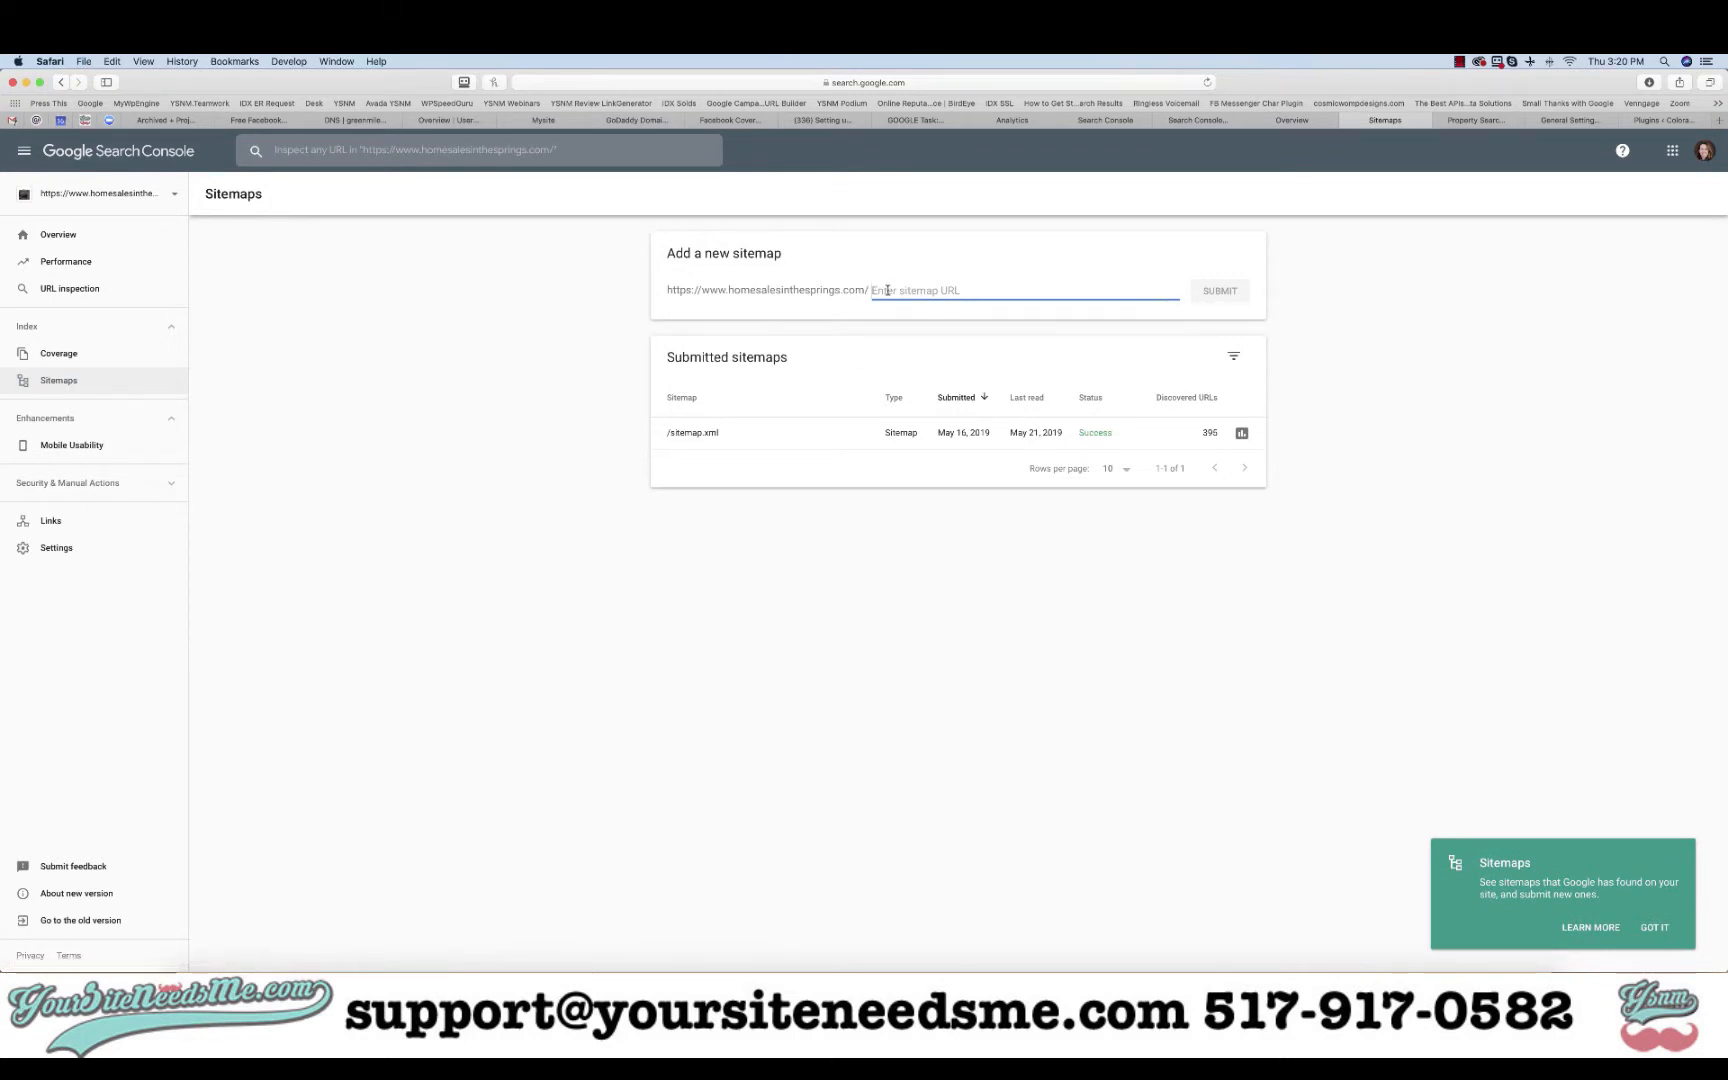
{"action": "left_click", "coordinate": [1569, 120]}
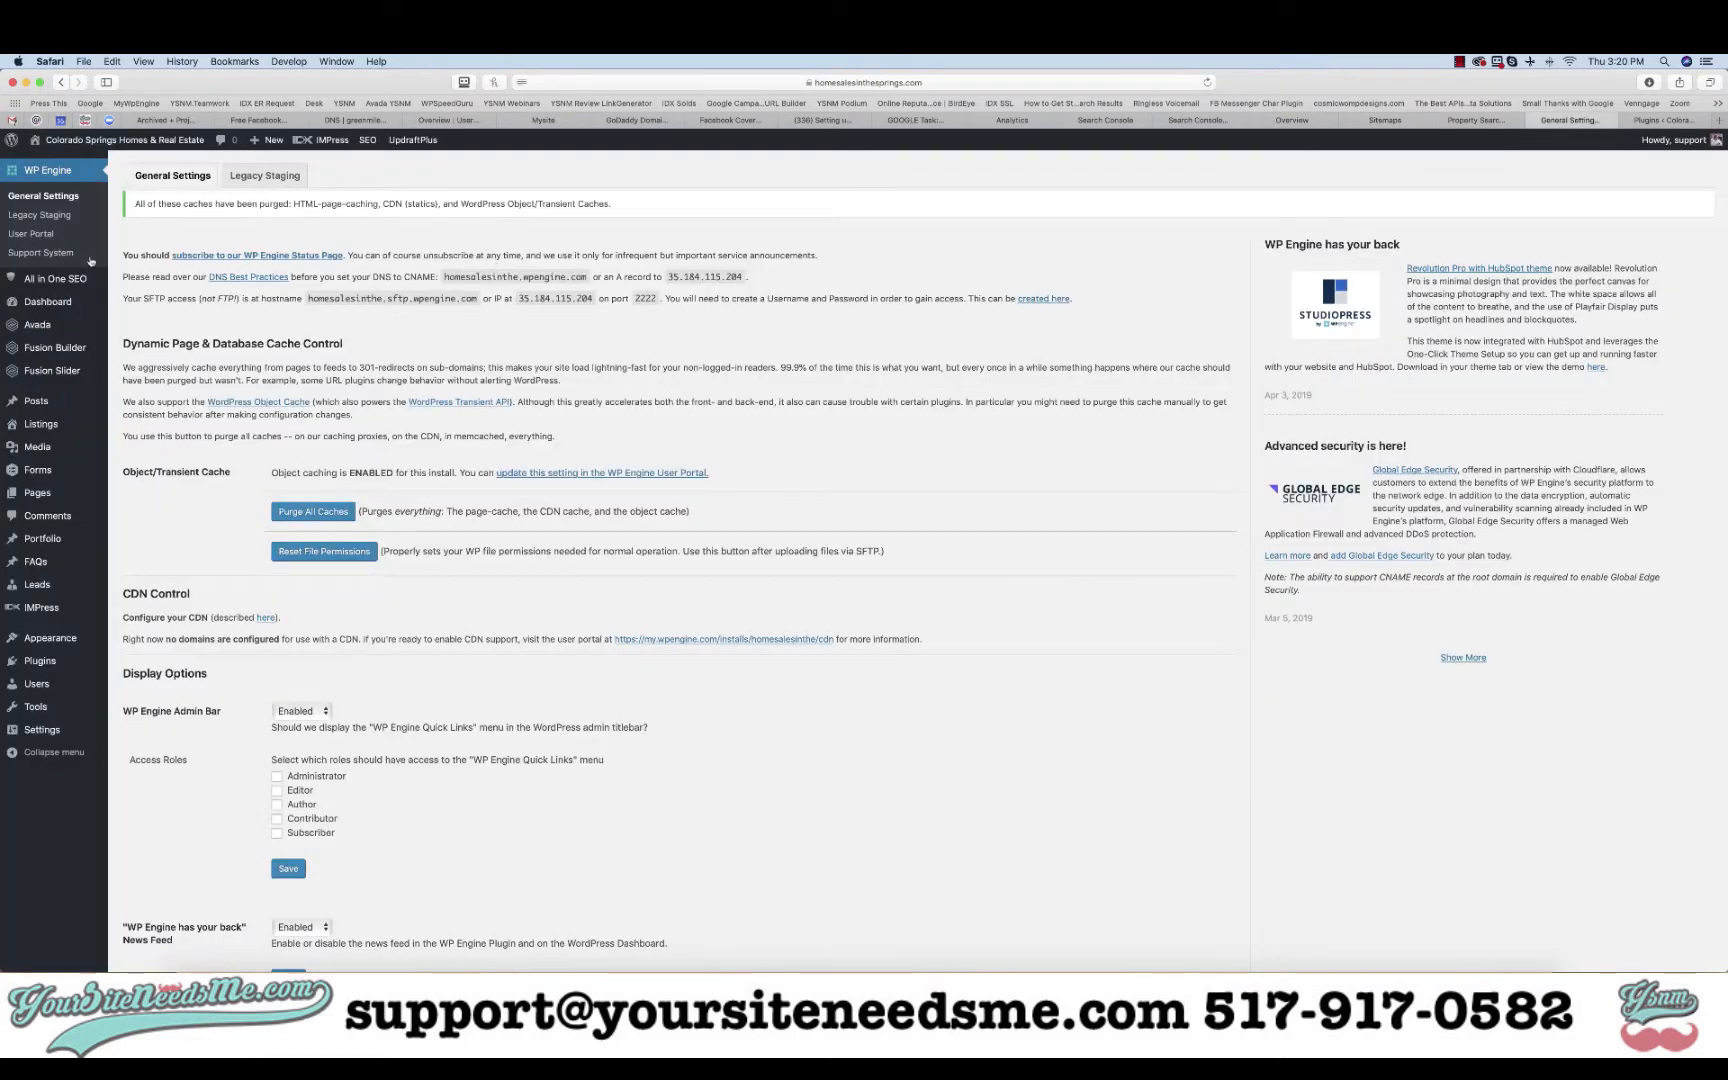
- Open the site's XML sitemap, listing 395 URLs, from All in One SEO's Feature Manager
{"action": "mouse_move", "coordinate": [48, 280]}
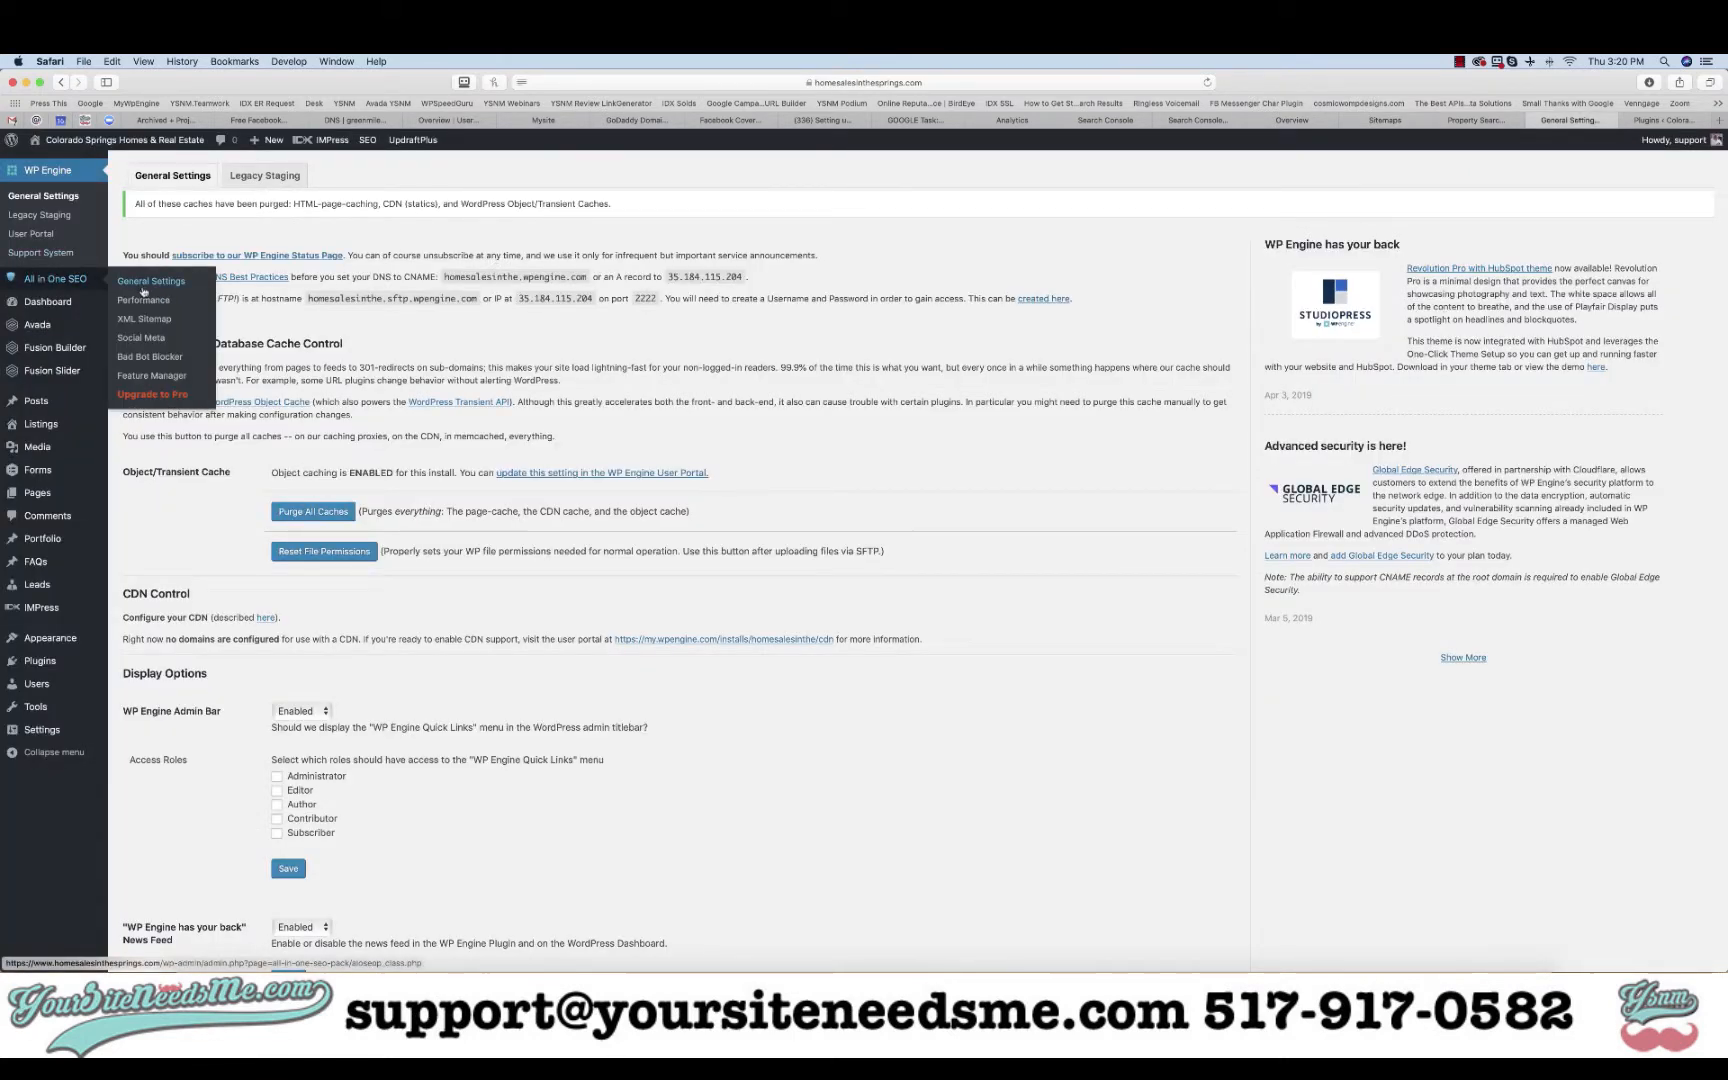
{"action": "left_click", "coordinate": [141, 376]}
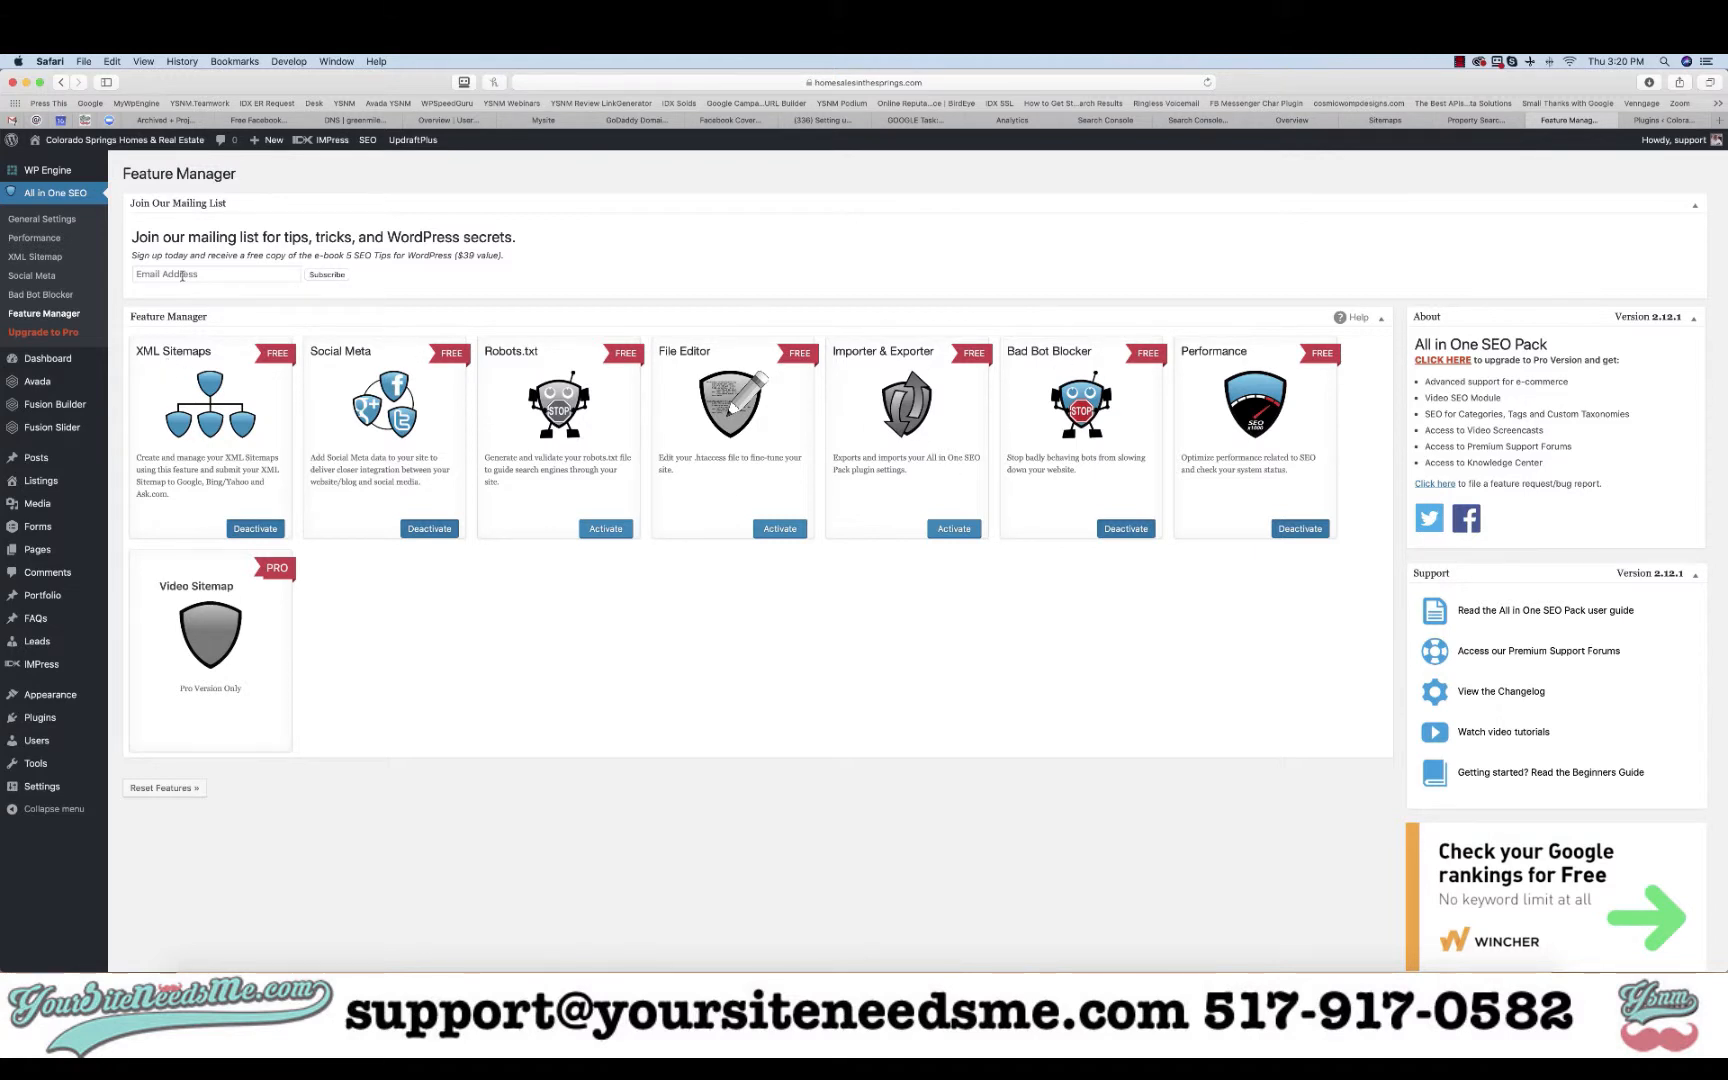
{"action": "left_click", "coordinate": [38, 257]}
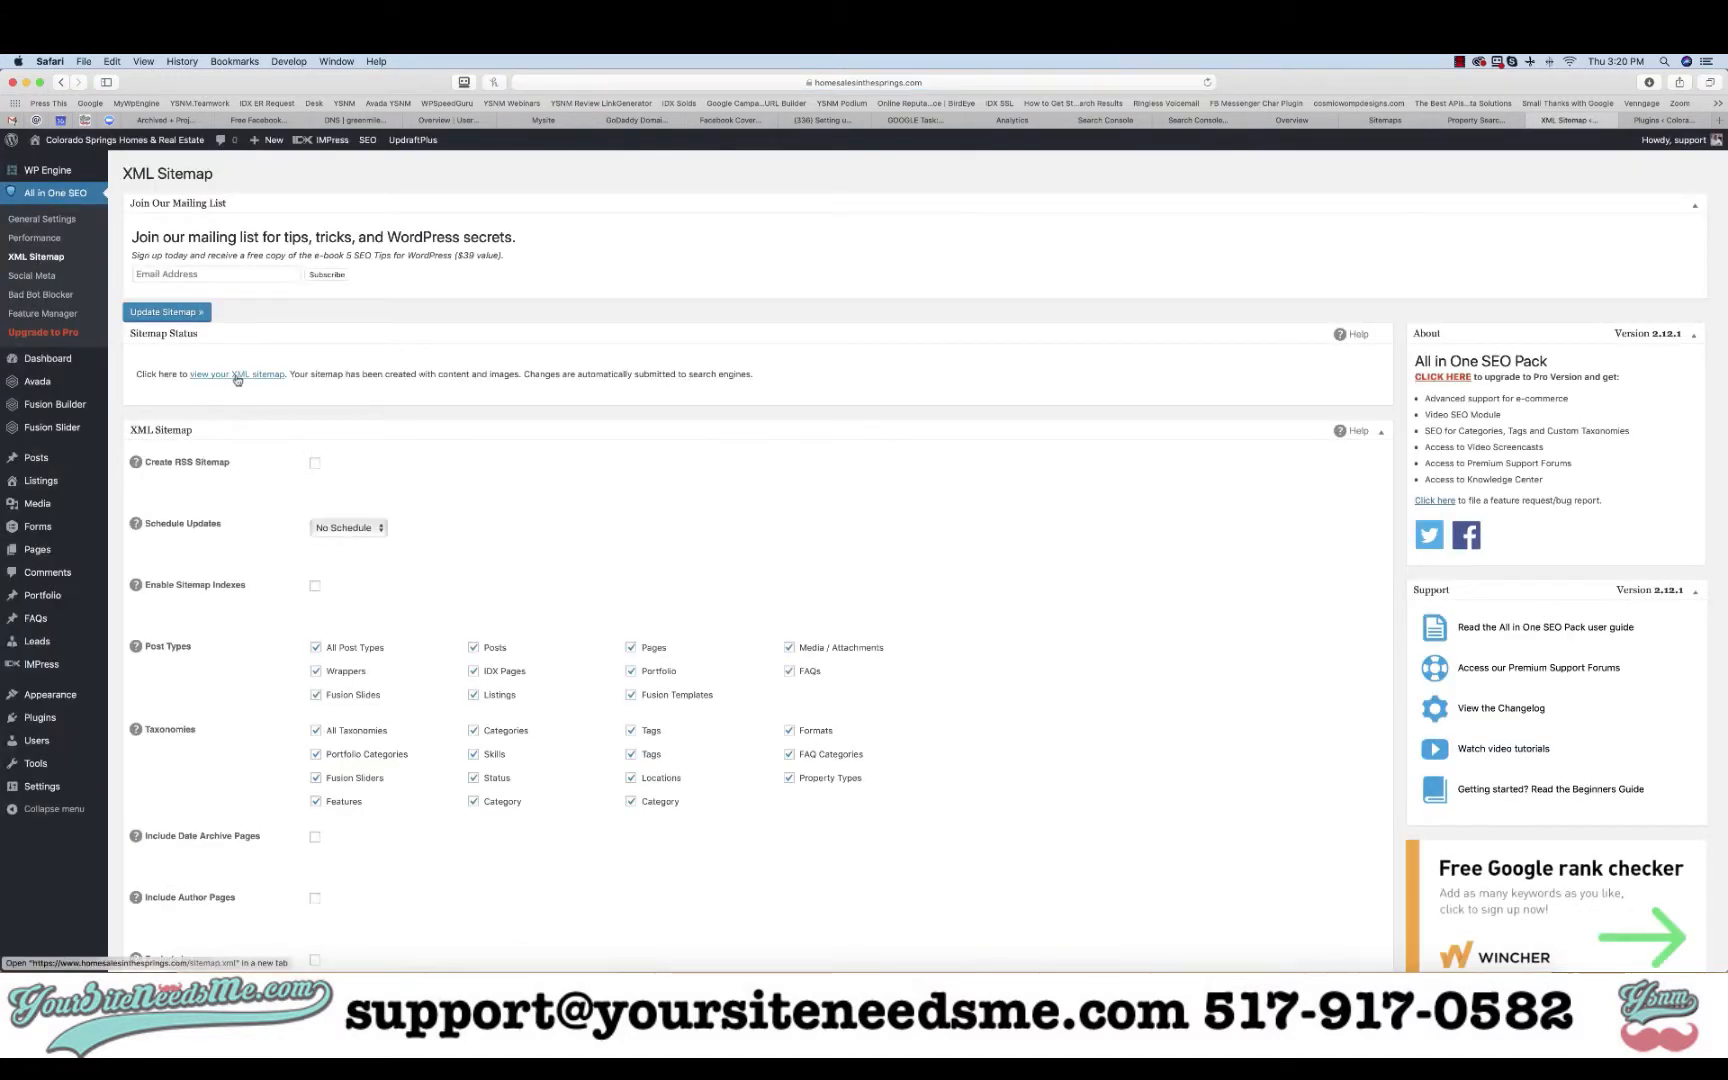
{"action": "left_click", "coordinate": [238, 374]}
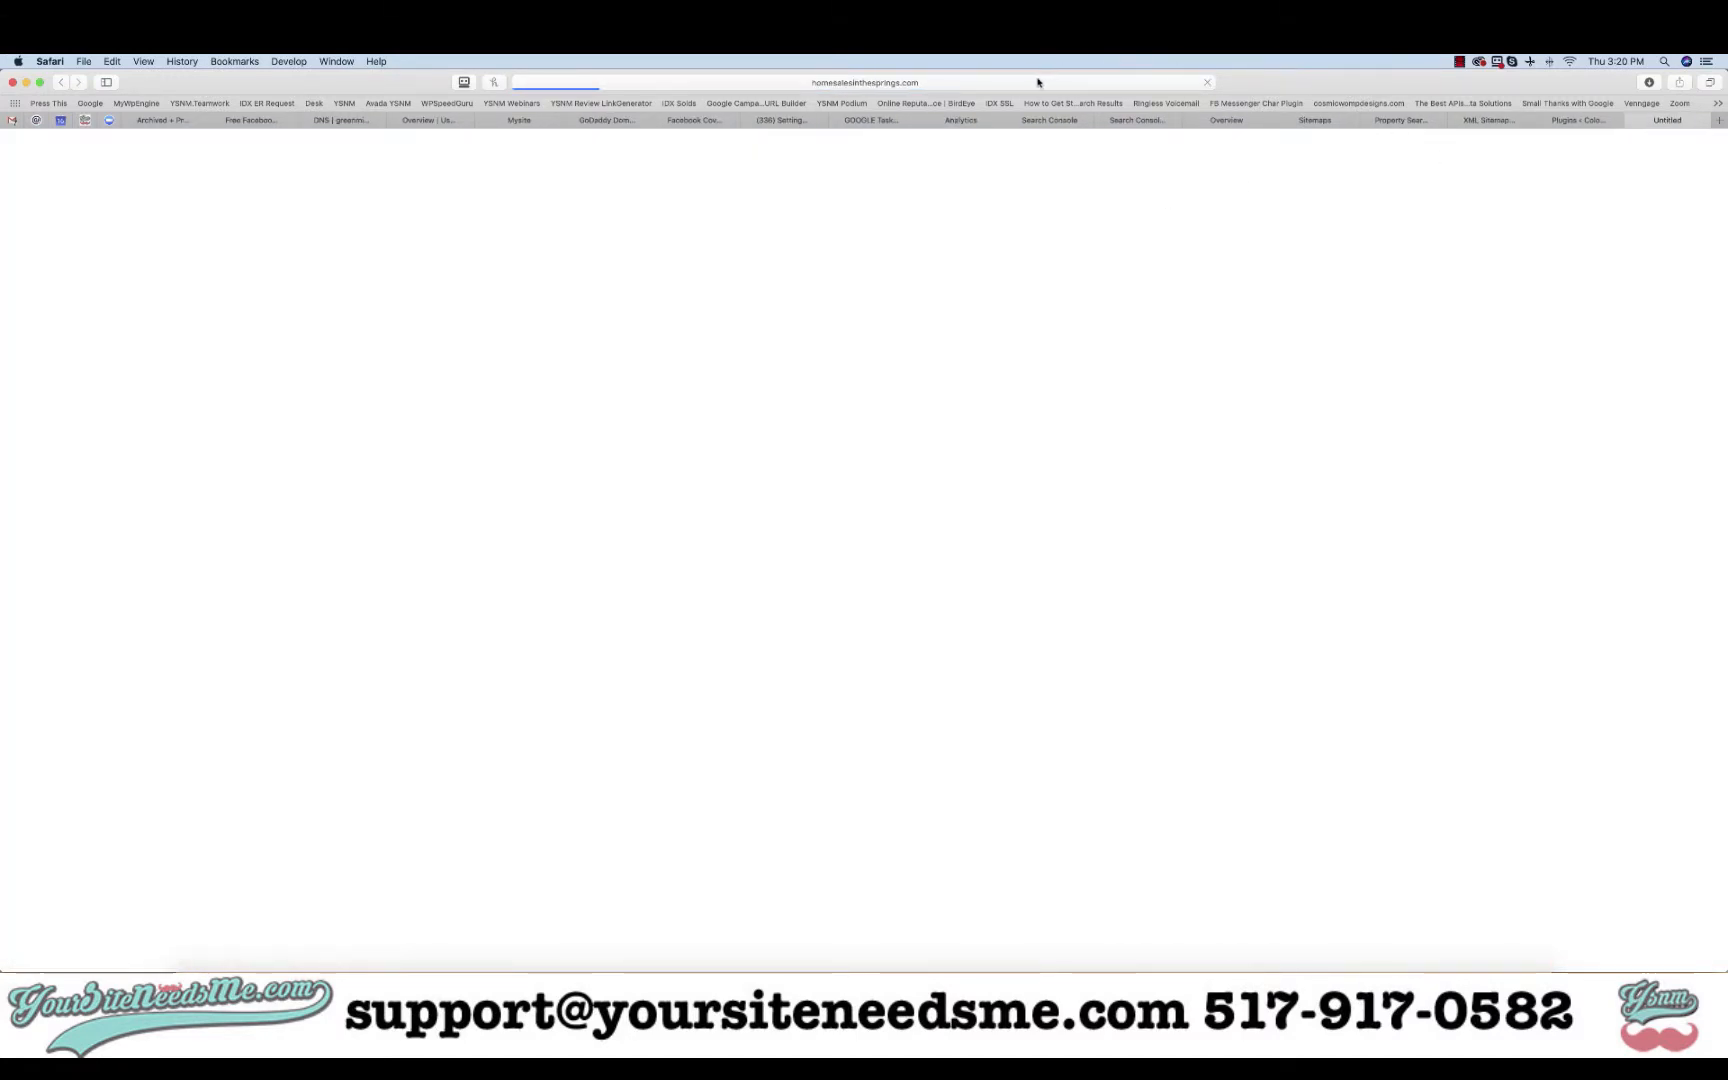
- Select 'sitemap.xml' at the end of the sitemap's web address and go back to Search Console
{"action": "left_click", "coordinate": [1036, 82]}
{"action": "left_click", "coordinate": [685, 83]}
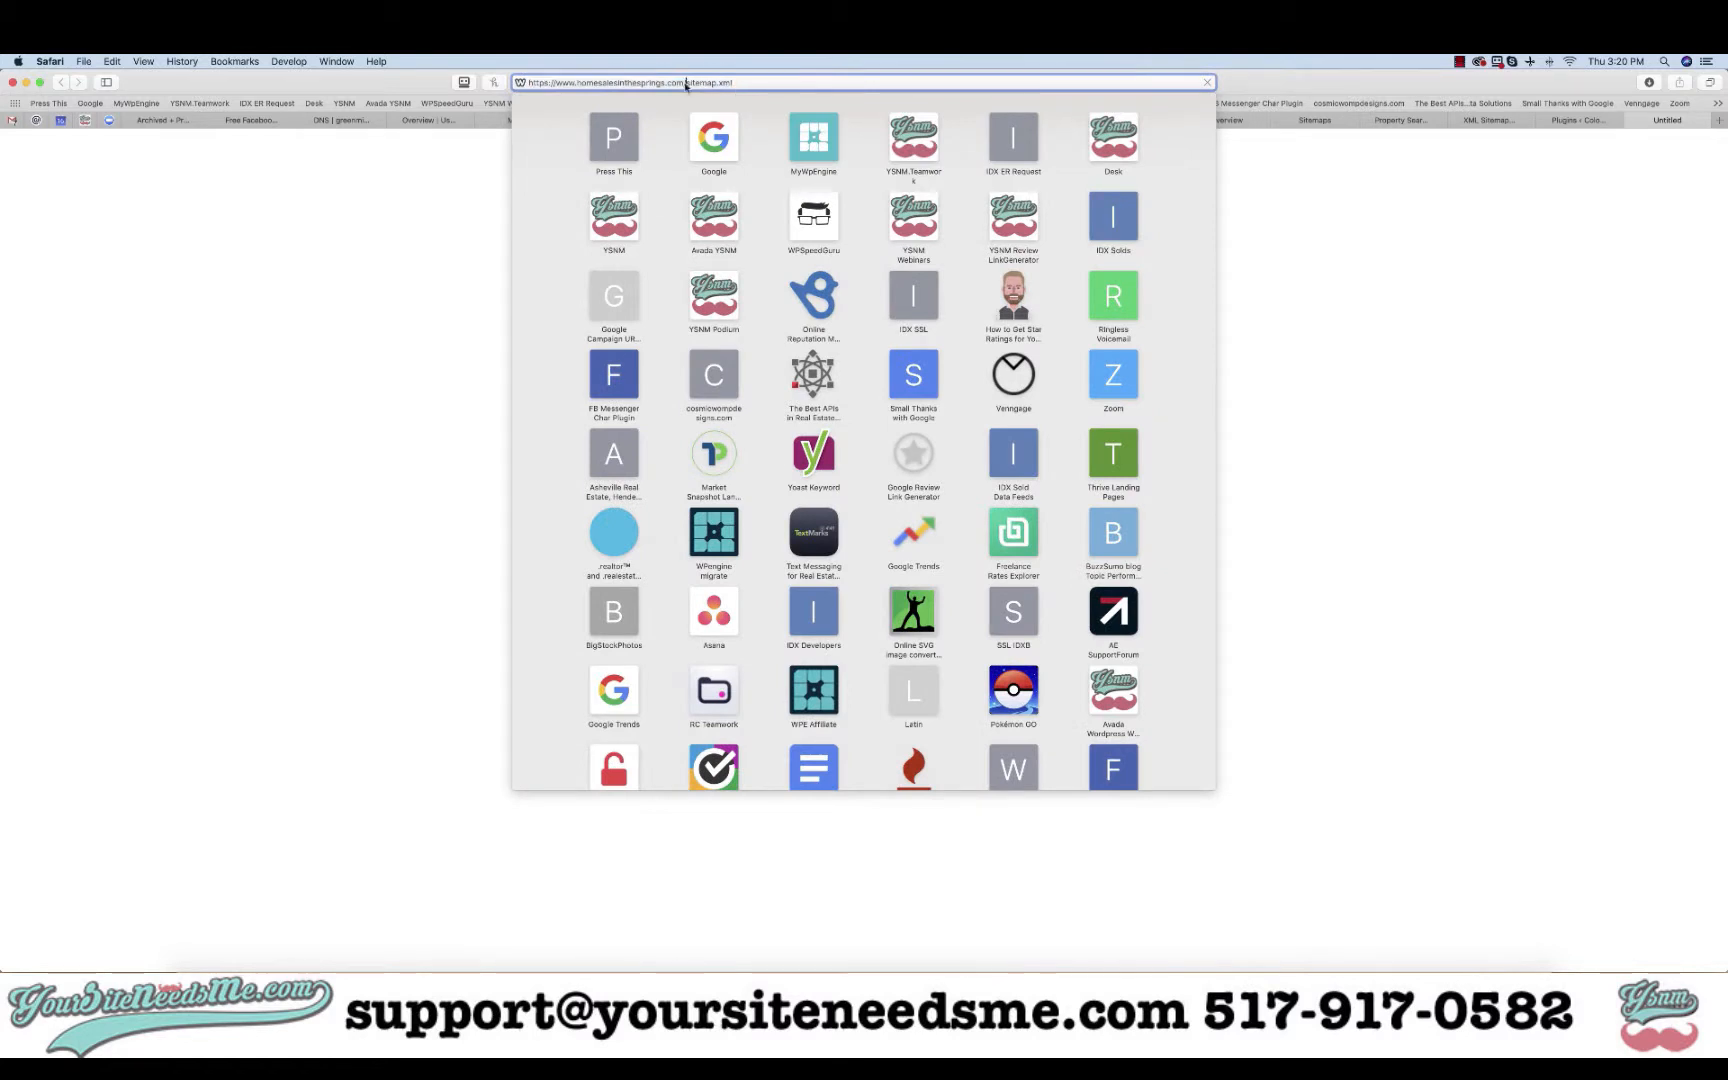
{"action": "left_click_drag", "start_coordinate": [685, 83], "coordinate": [760, 84]}
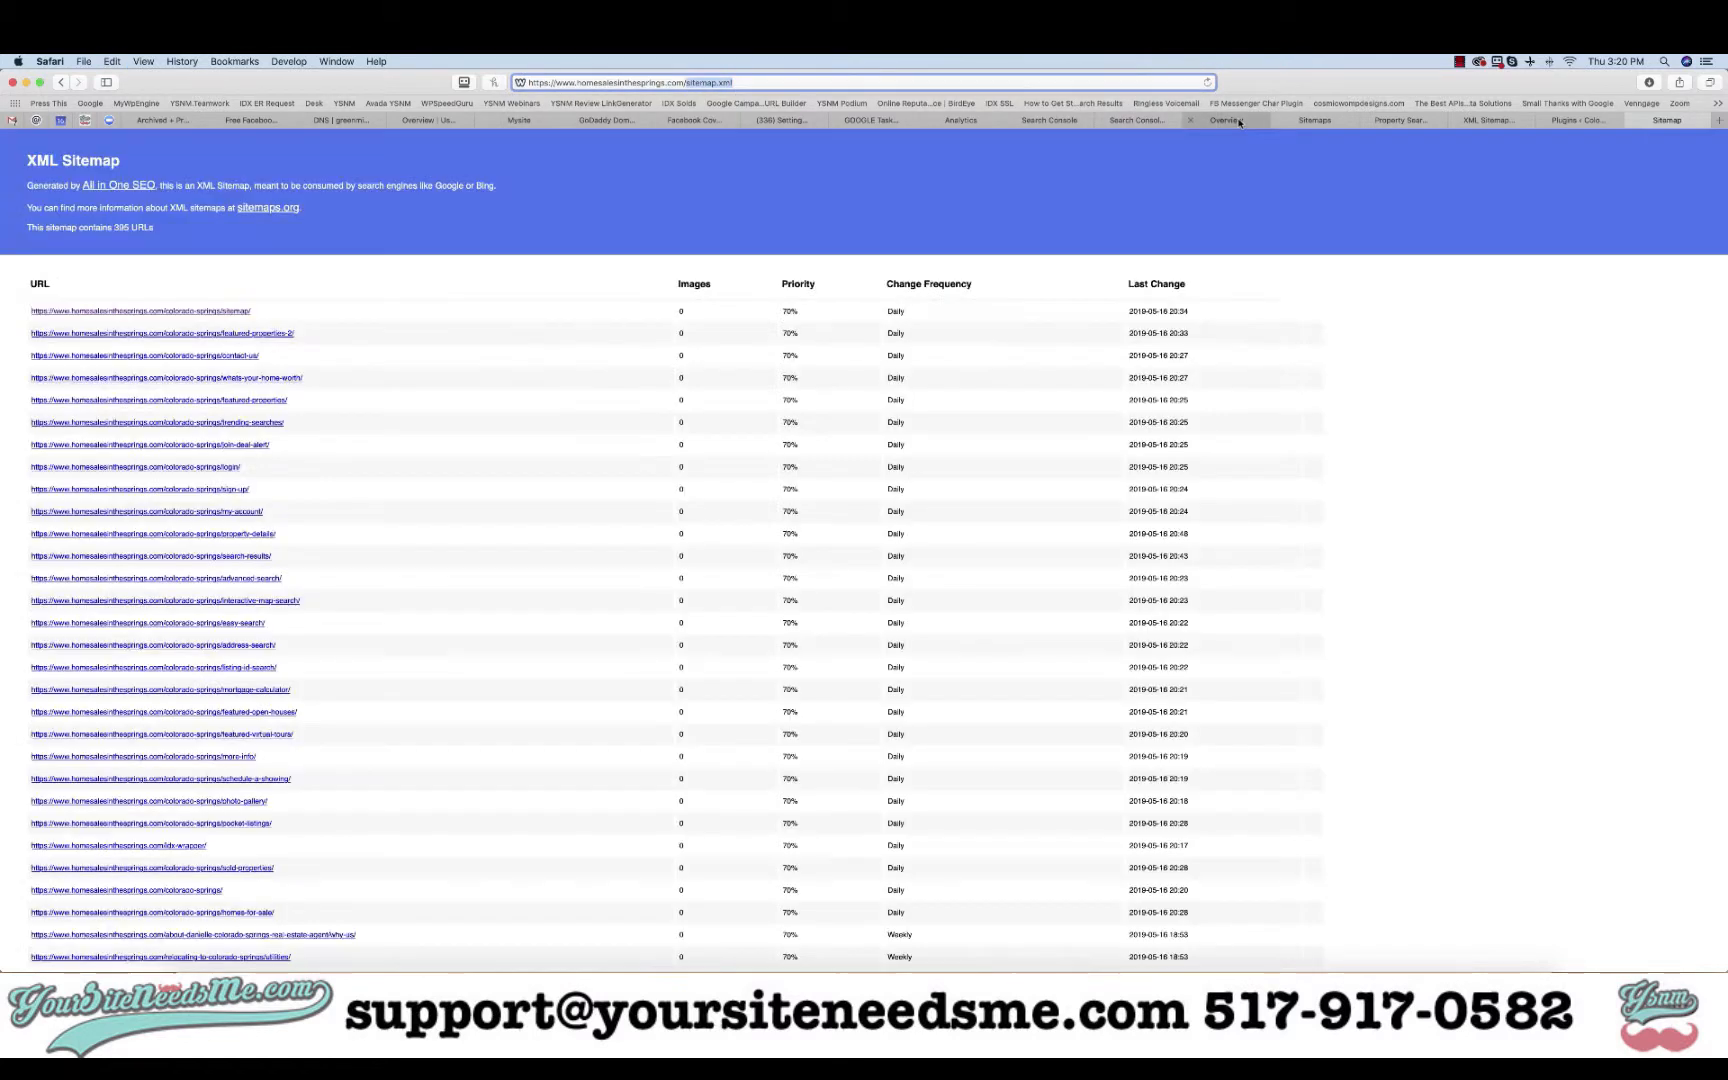
{"action": "left_click", "coordinate": [1148, 123]}
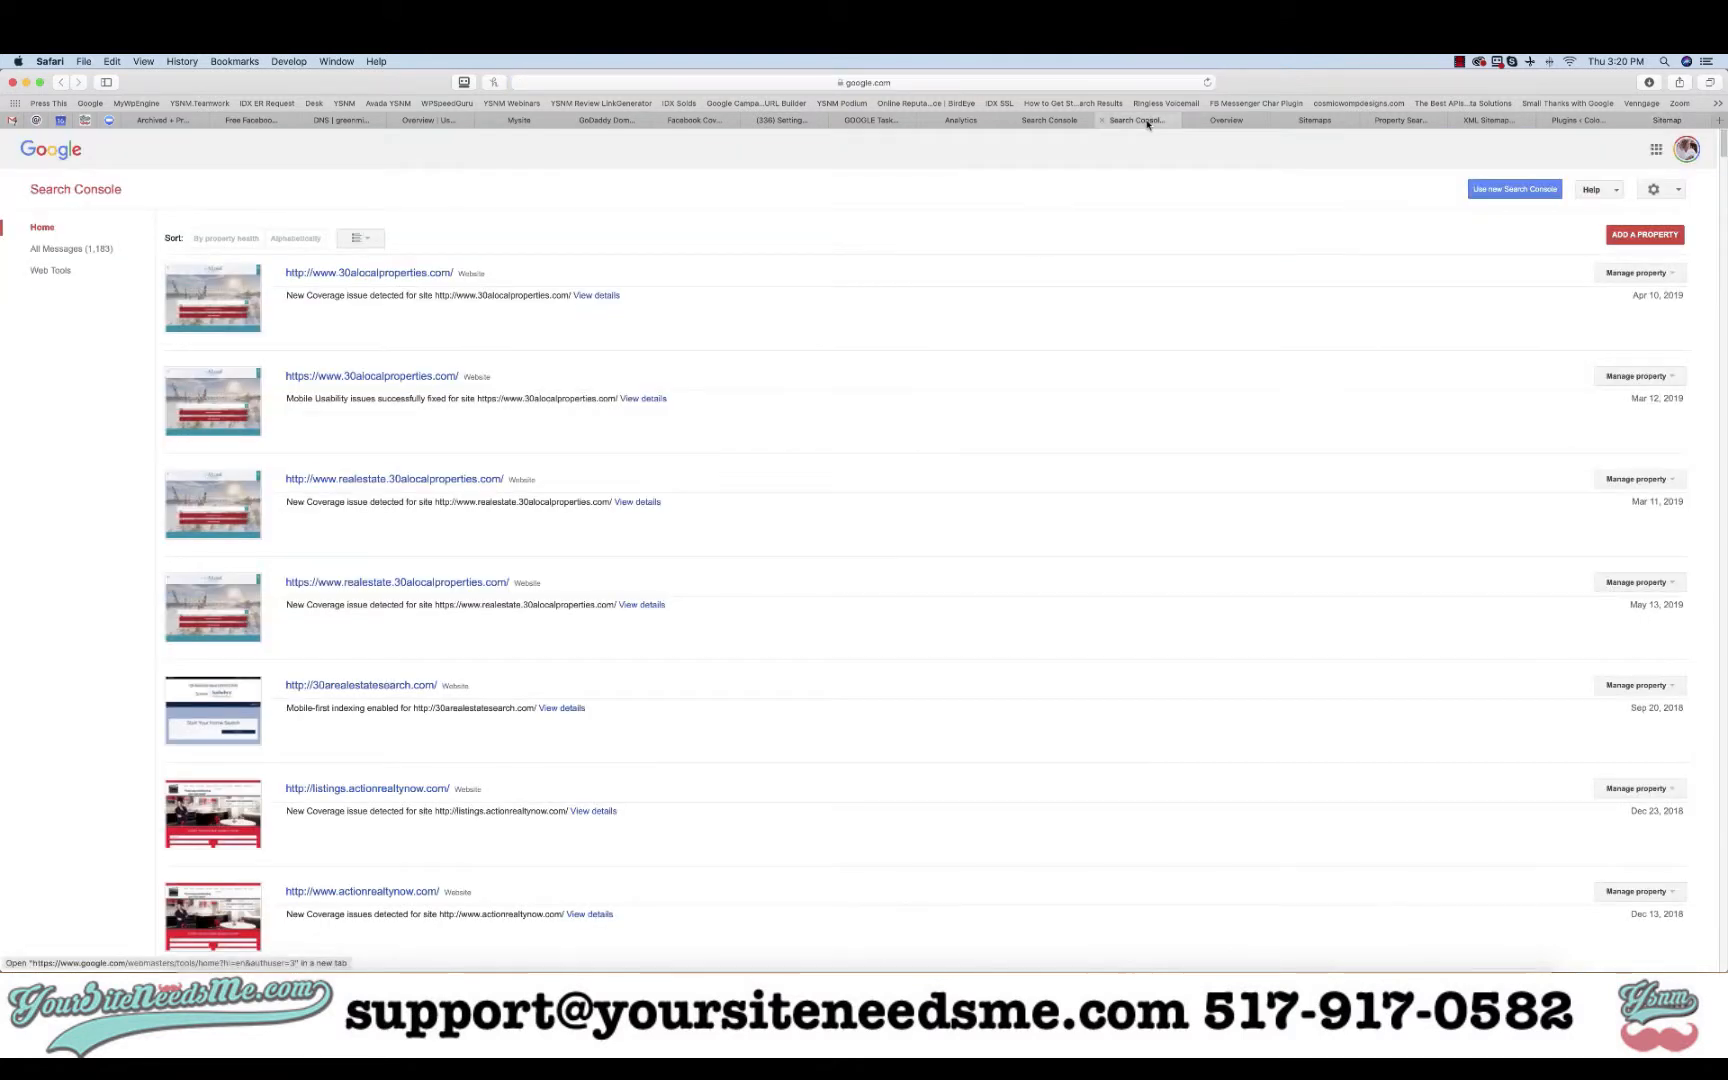
- Enter sitemap.xml in the Sitemaps report and verify it shows Success with 395 discovered URLs
{"action": "left_click", "coordinate": [1228, 121]}
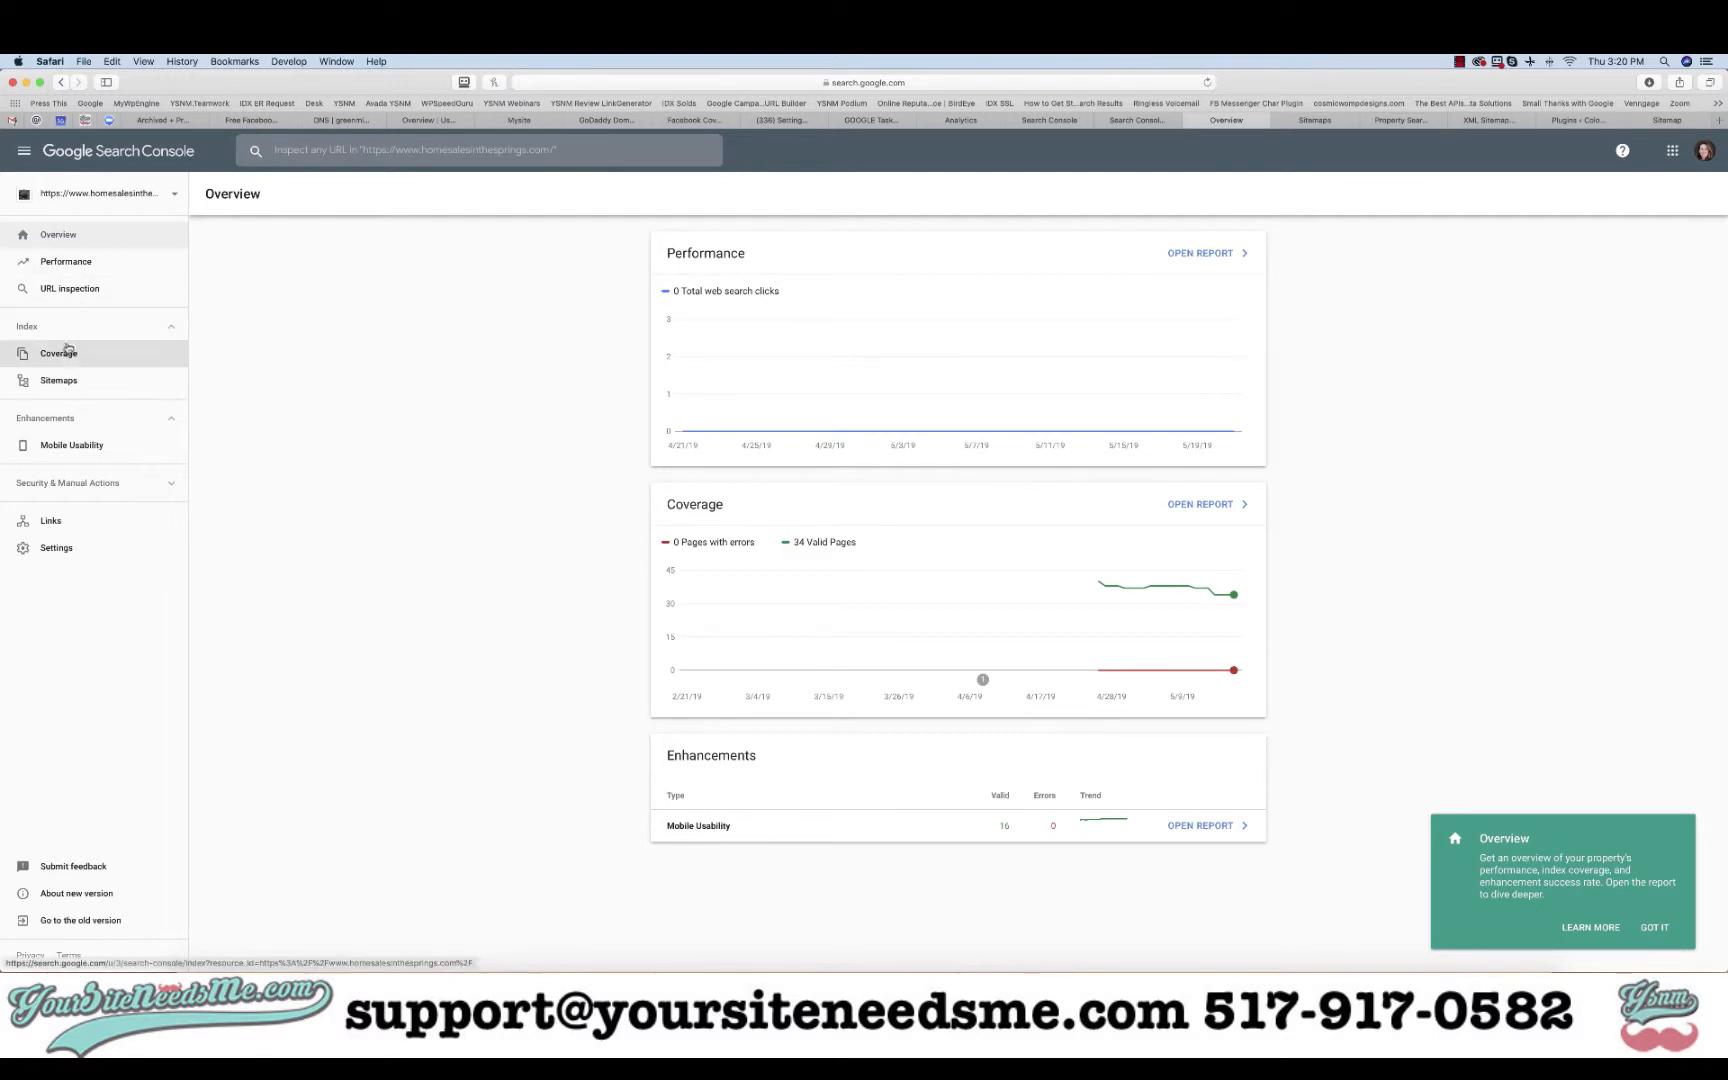
{"action": "left_click", "coordinate": [60, 380]}
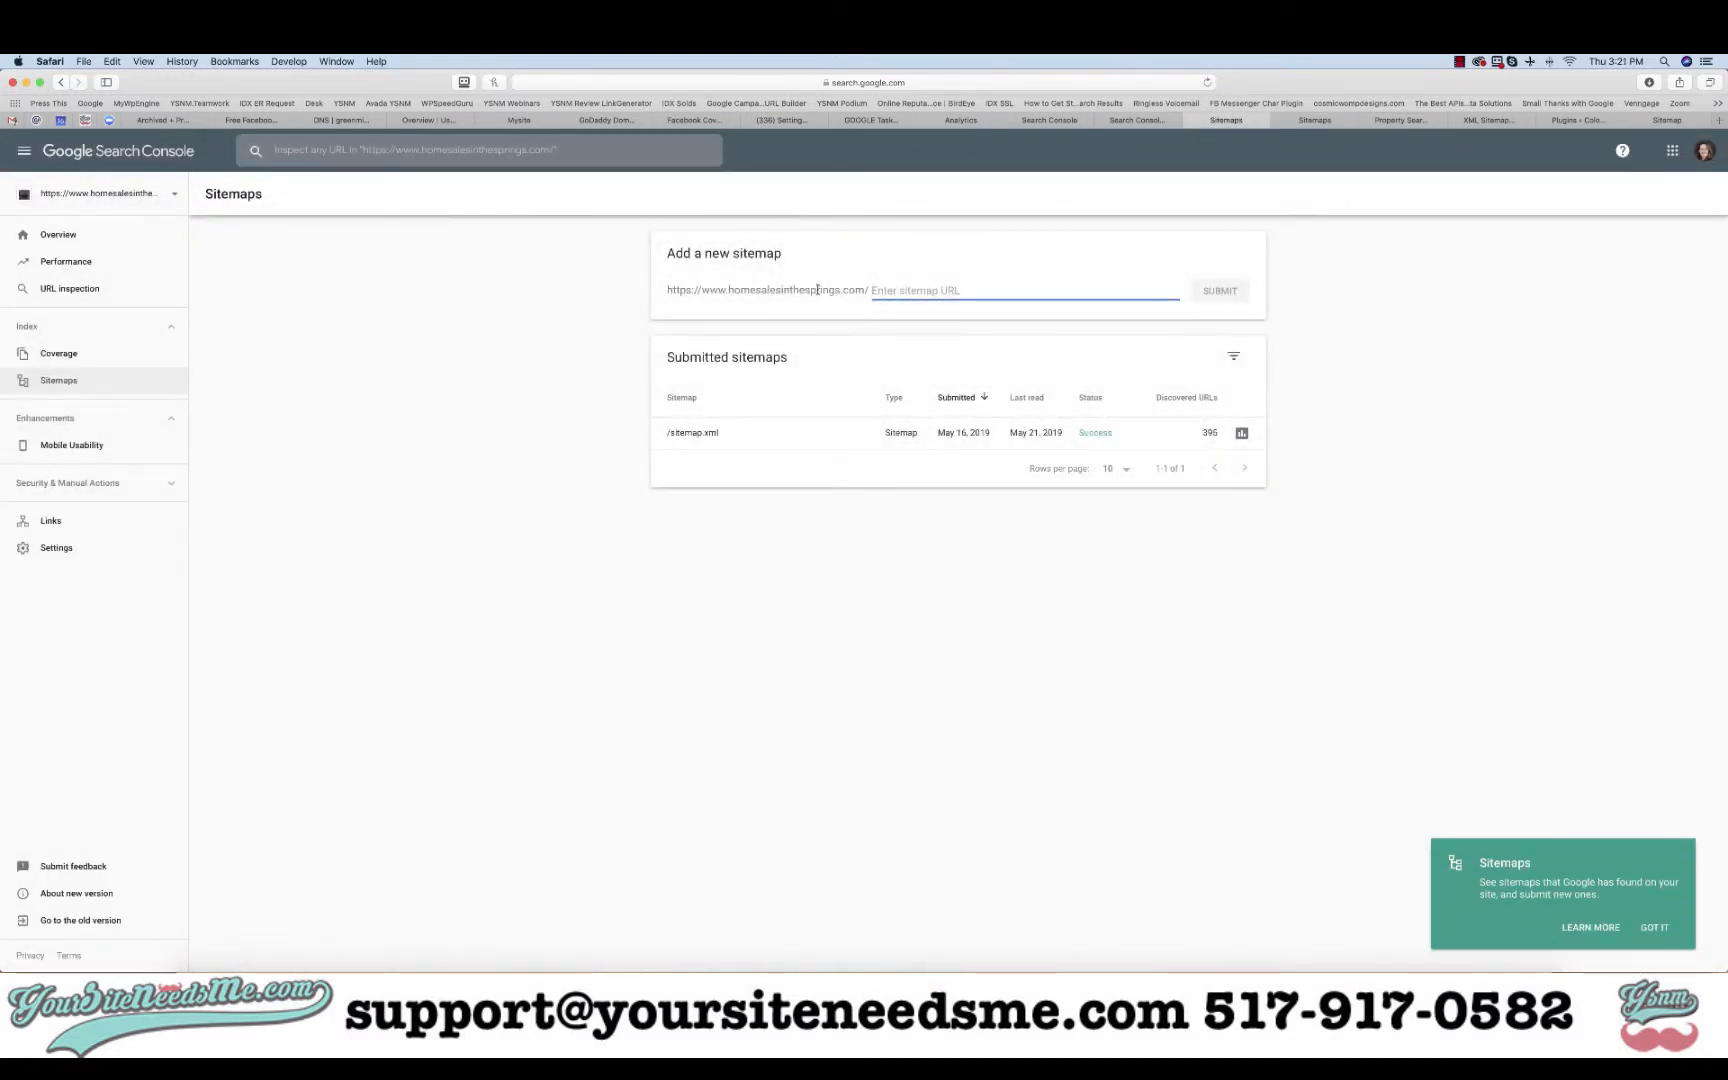
{"action": "type", "text": "sitemap.xml"}
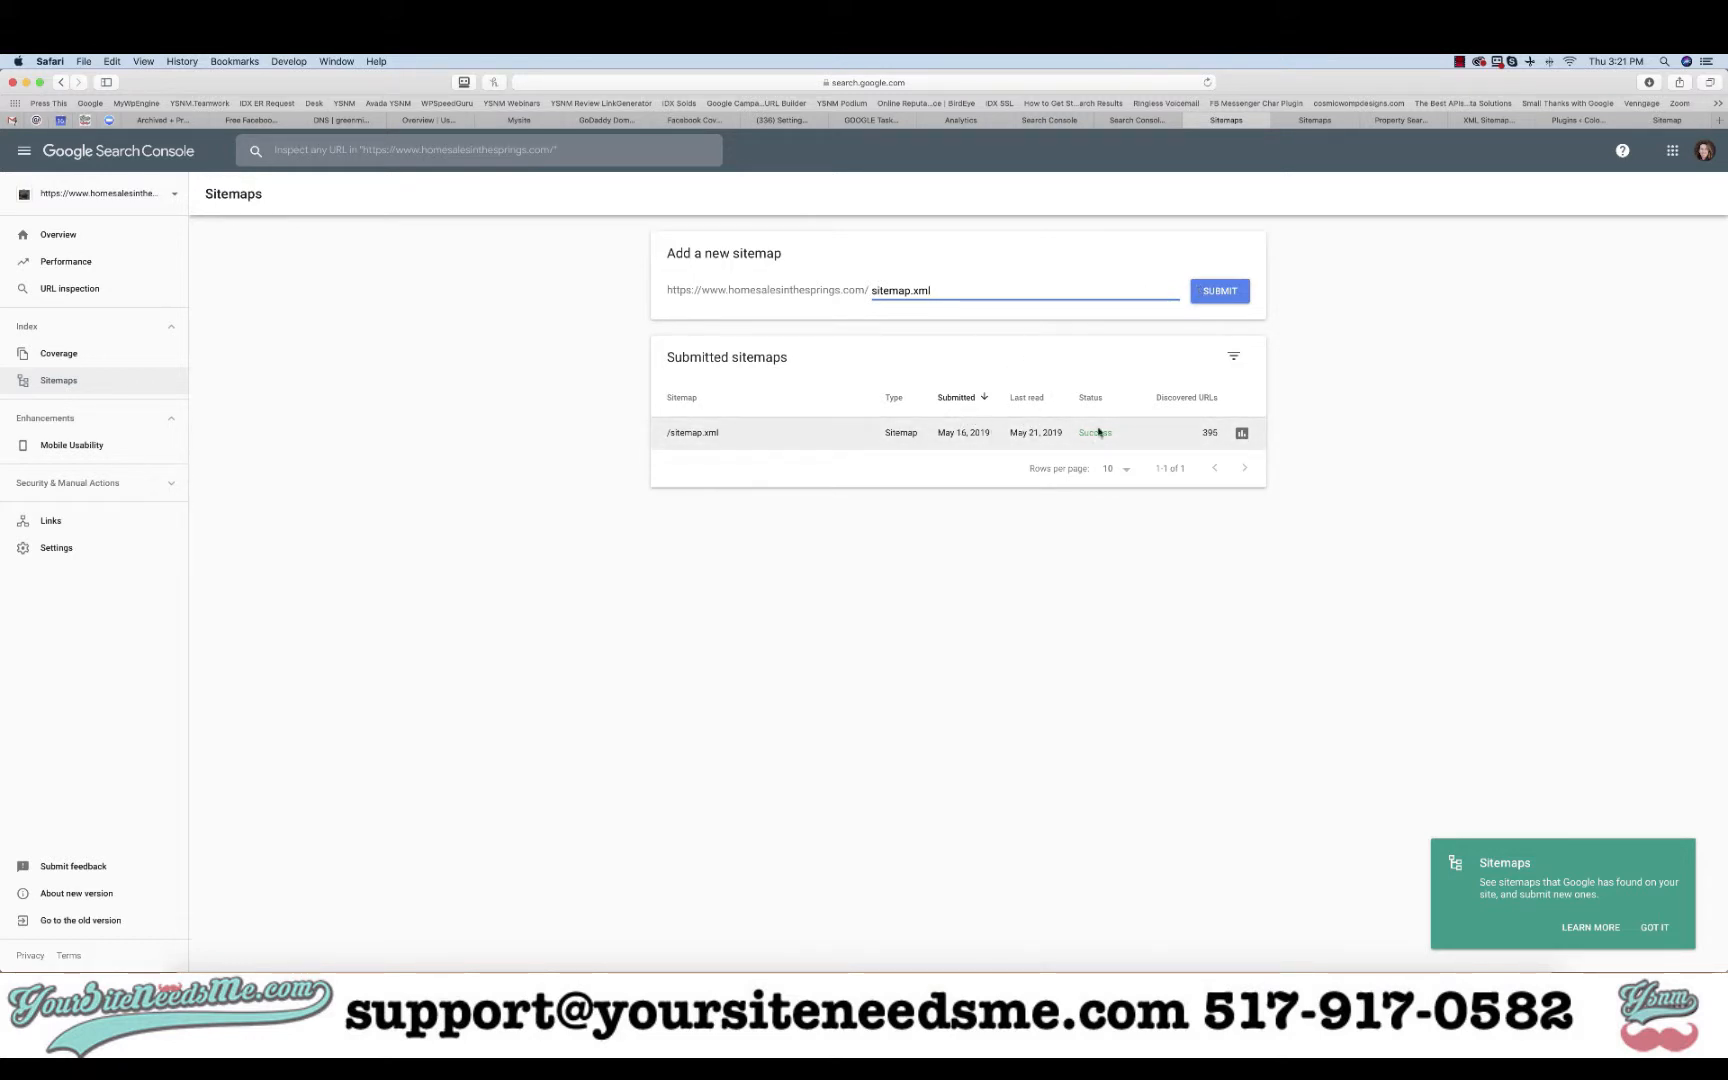
{"action": "left_click", "coordinate": [1307, 433]}
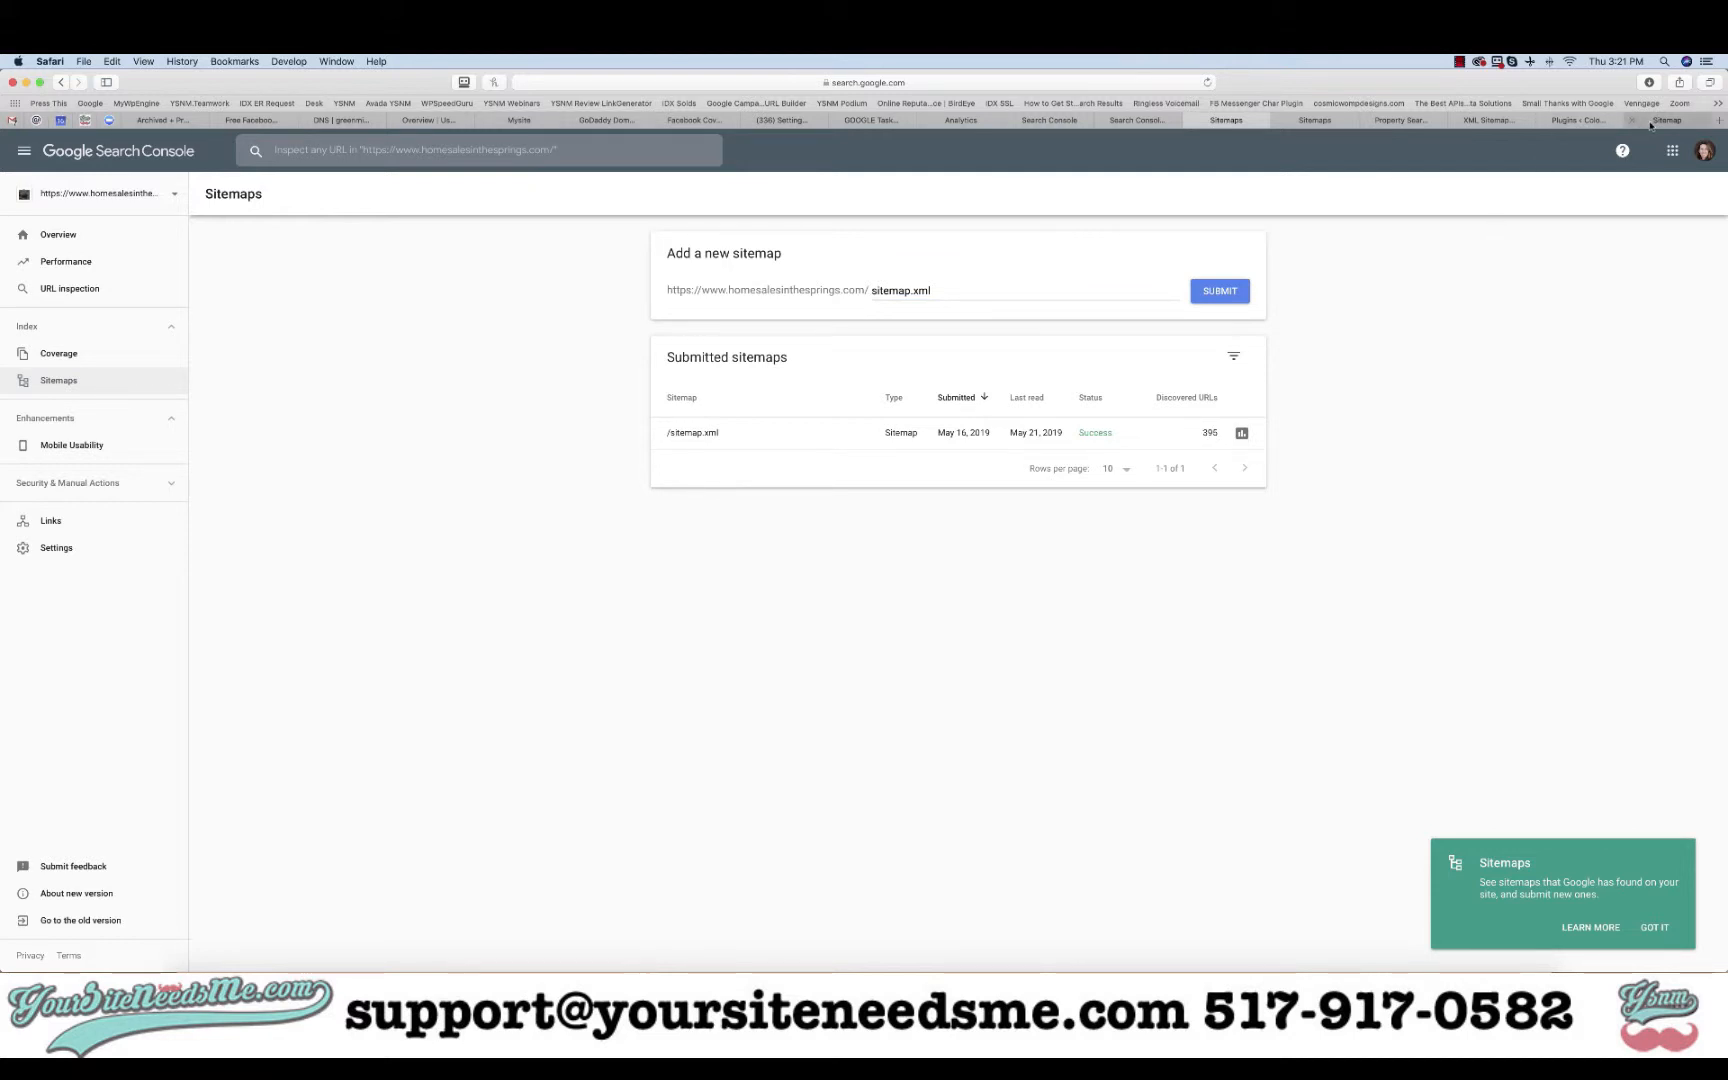
{"action": "left_click", "coordinate": [1400, 120]}
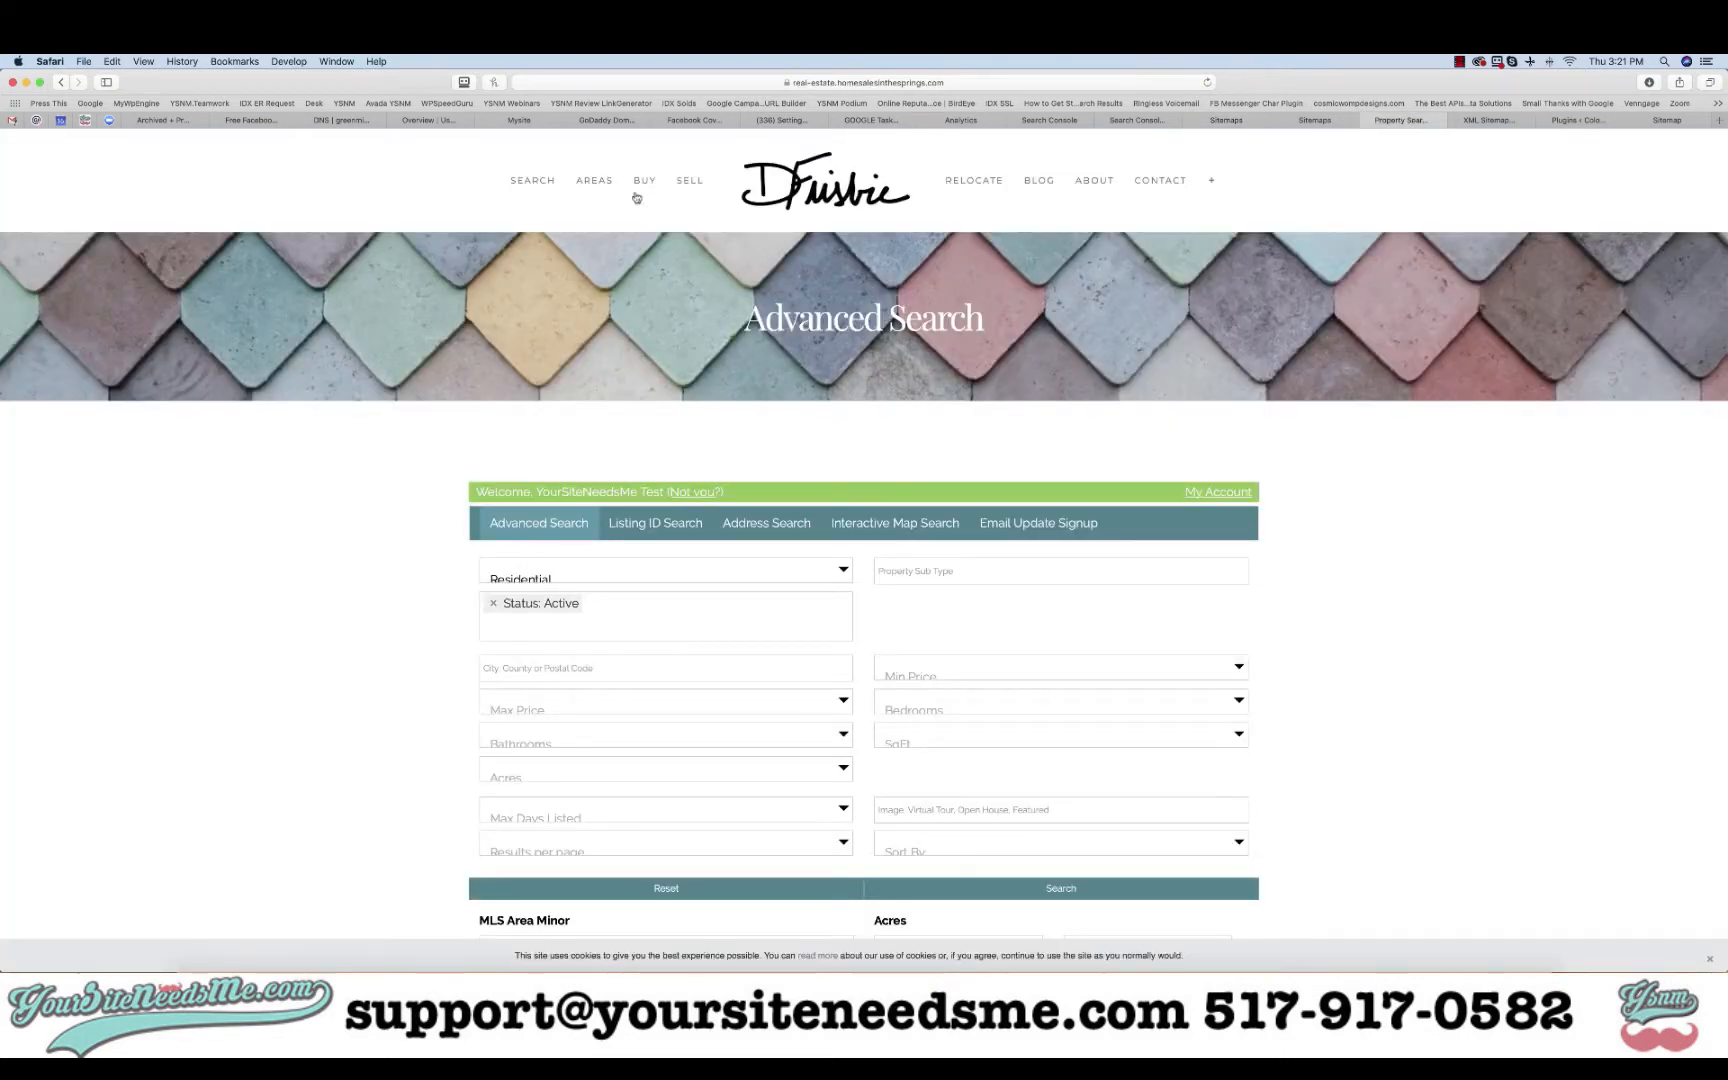
- Inspect the Sitemap and IDX XML Sitemap links in the homepage footer, then return to Sitemaps
{"action": "left_click", "coordinate": [761, 187]}
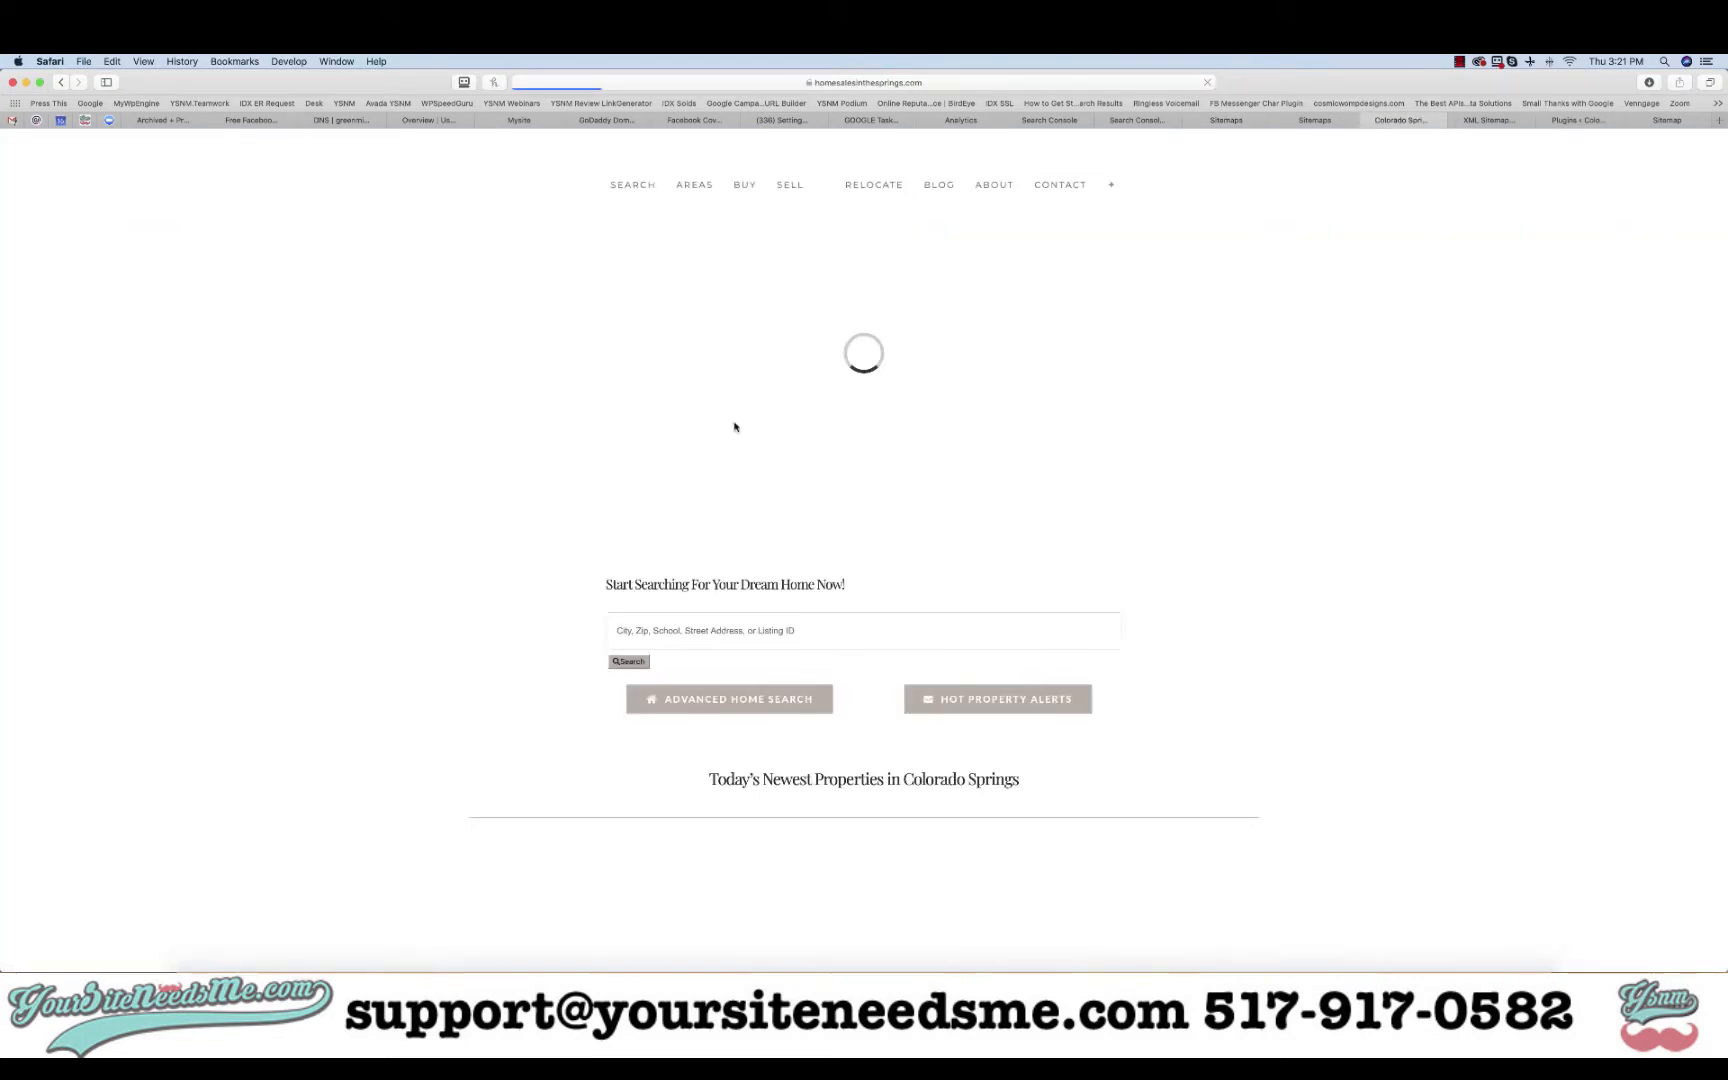
{"action": "scroll", "coordinate": [734, 427], "scroll_direction": "down", "scroll_amount": 20}
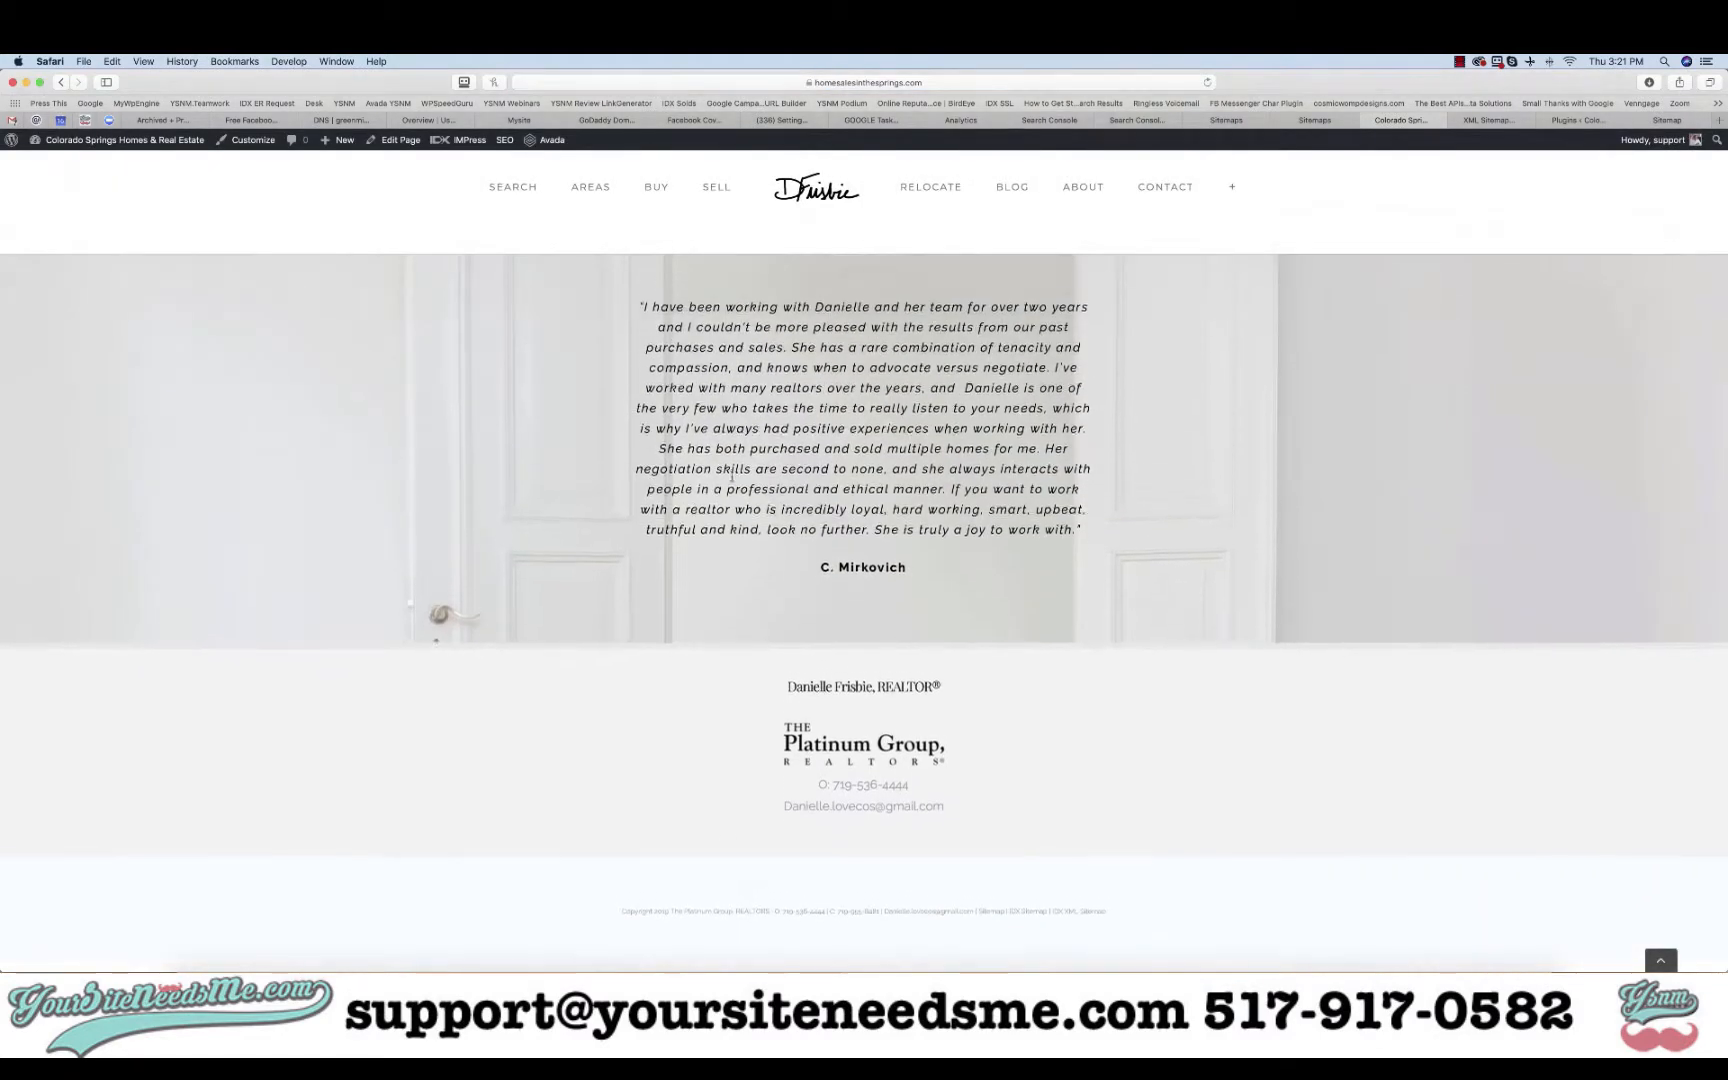
{"action": "scroll", "coordinate": [829, 912], "scroll_direction": "up", "scroll_amount": 5}
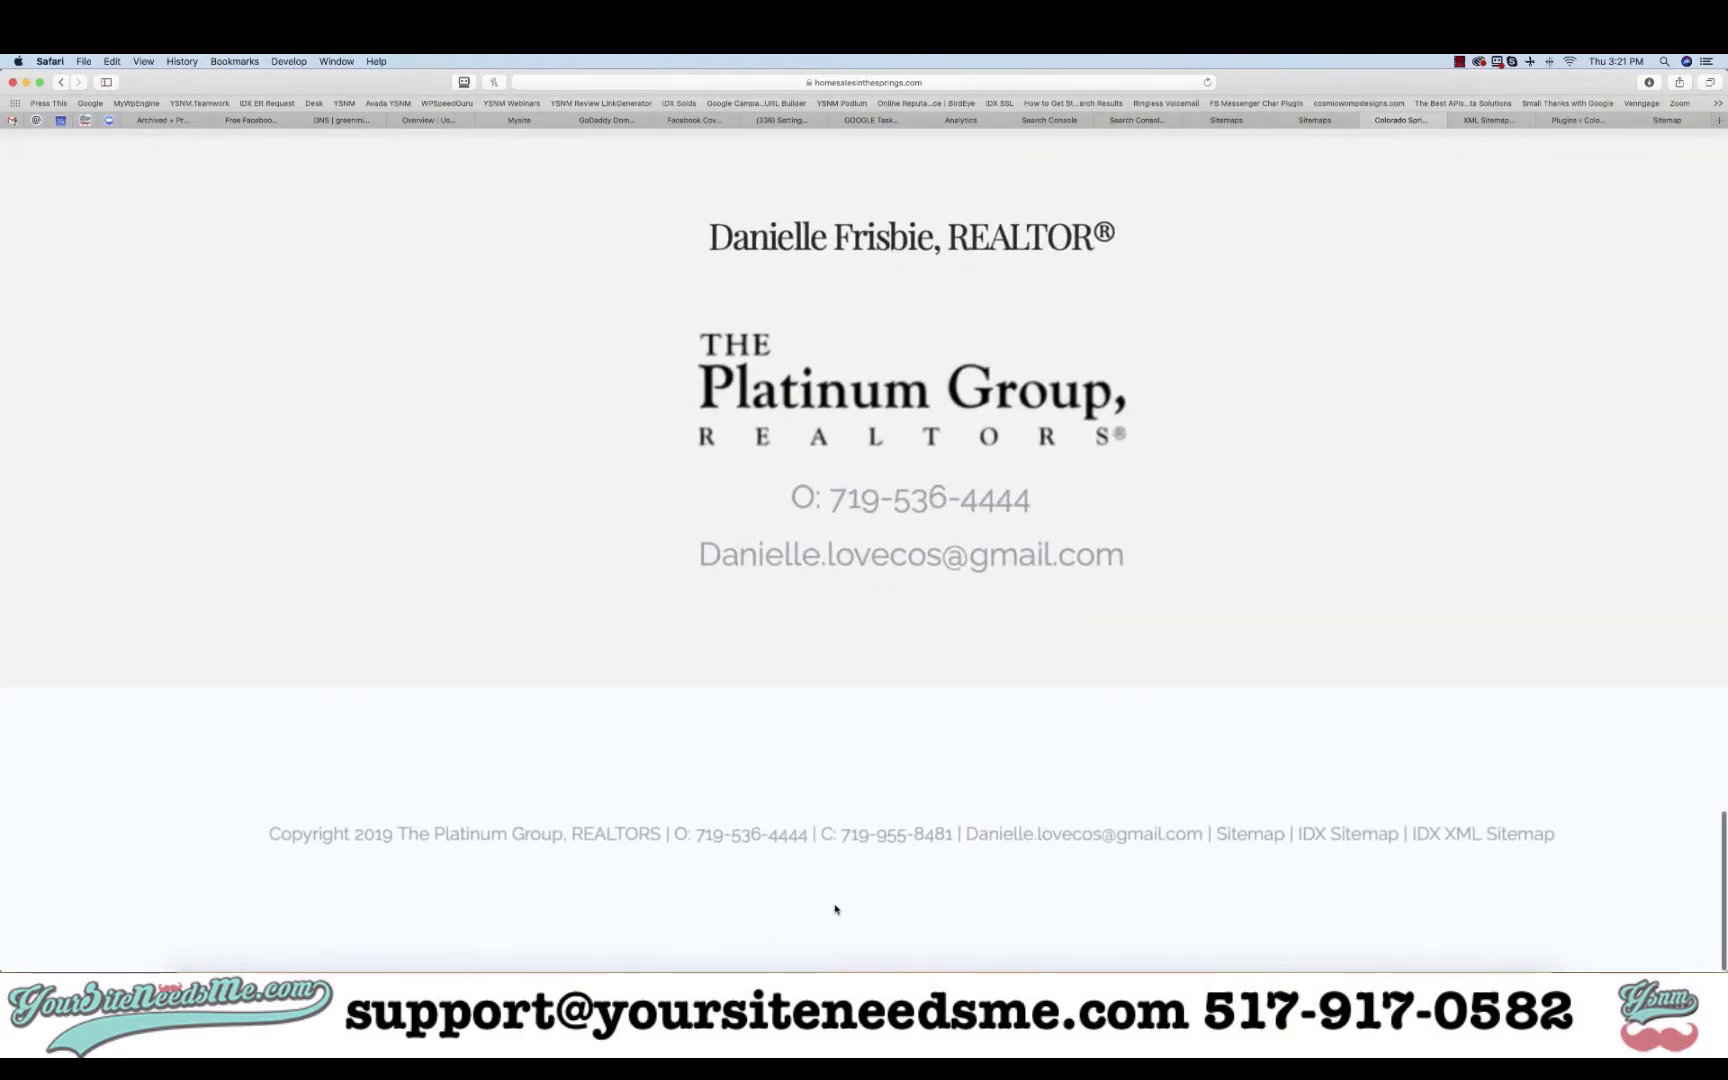
{"action": "scroll", "coordinate": [828, 900], "scroll_direction": "right", "scroll_amount": 10}
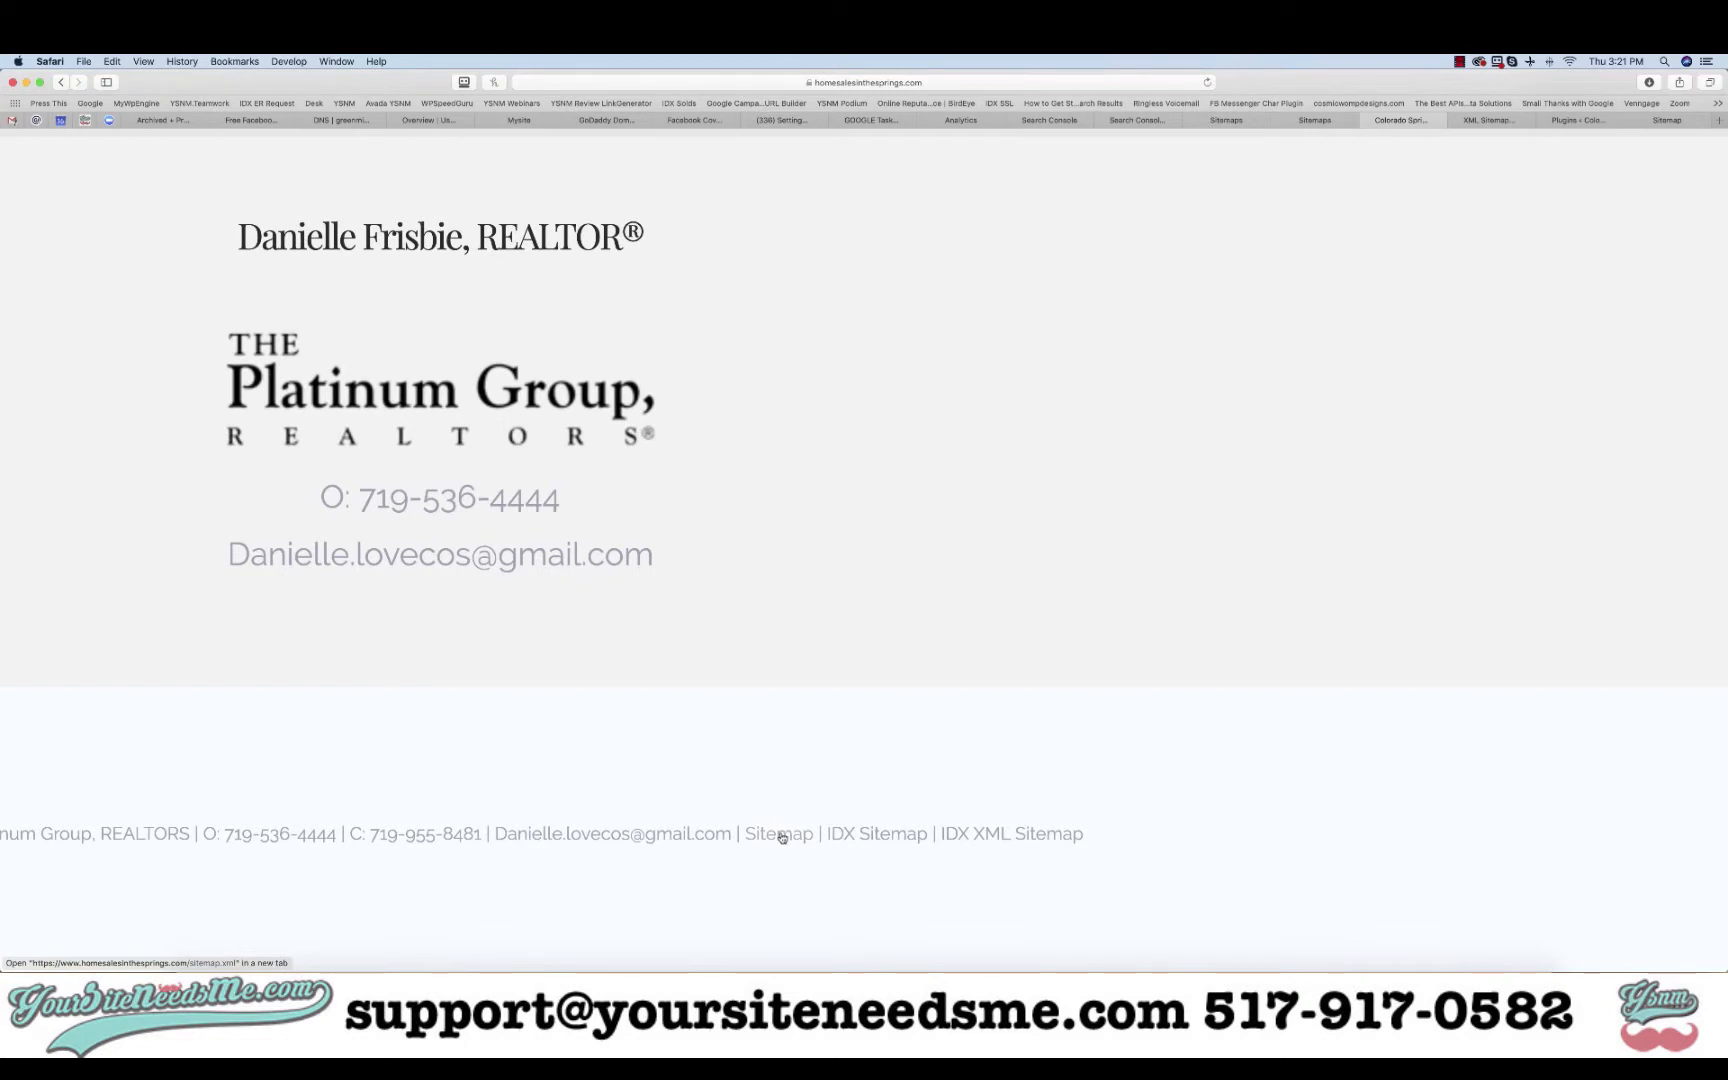
{"action": "scroll", "coordinate": [858, 836], "scroll_direction": "up", "scroll_amount": 2}
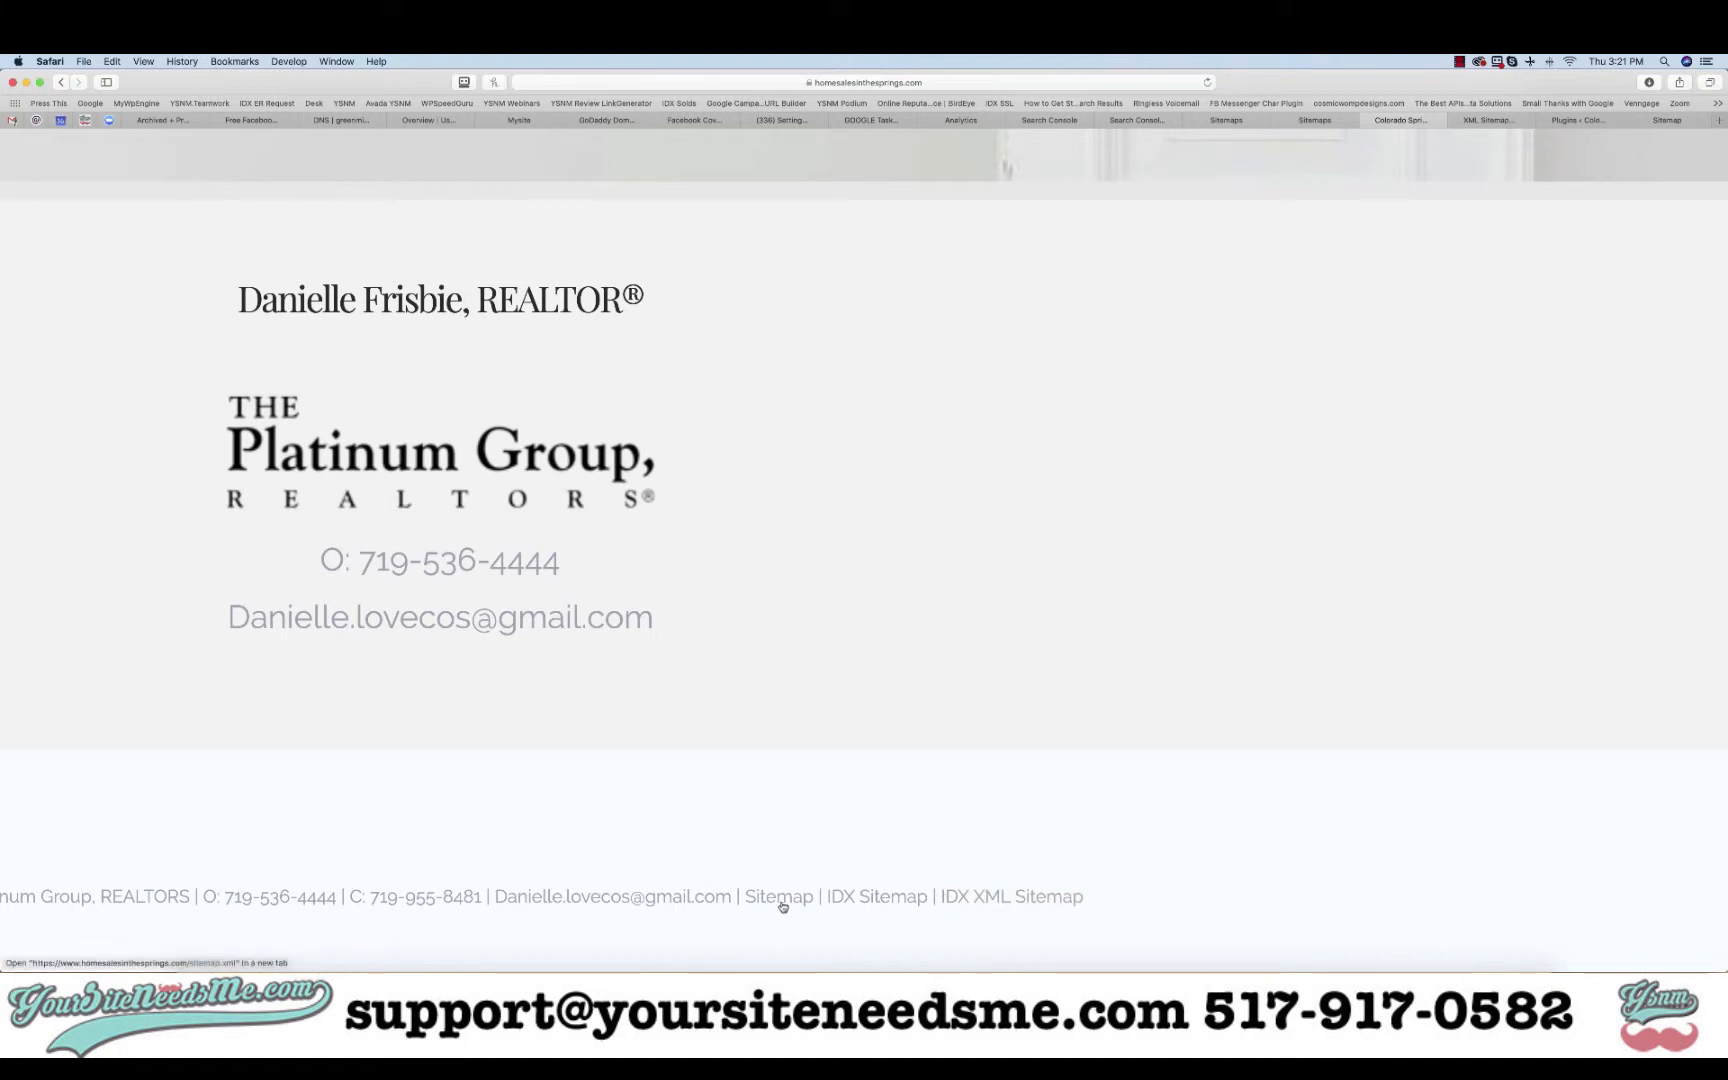
{"action": "left_click", "coordinate": [1313, 120]}
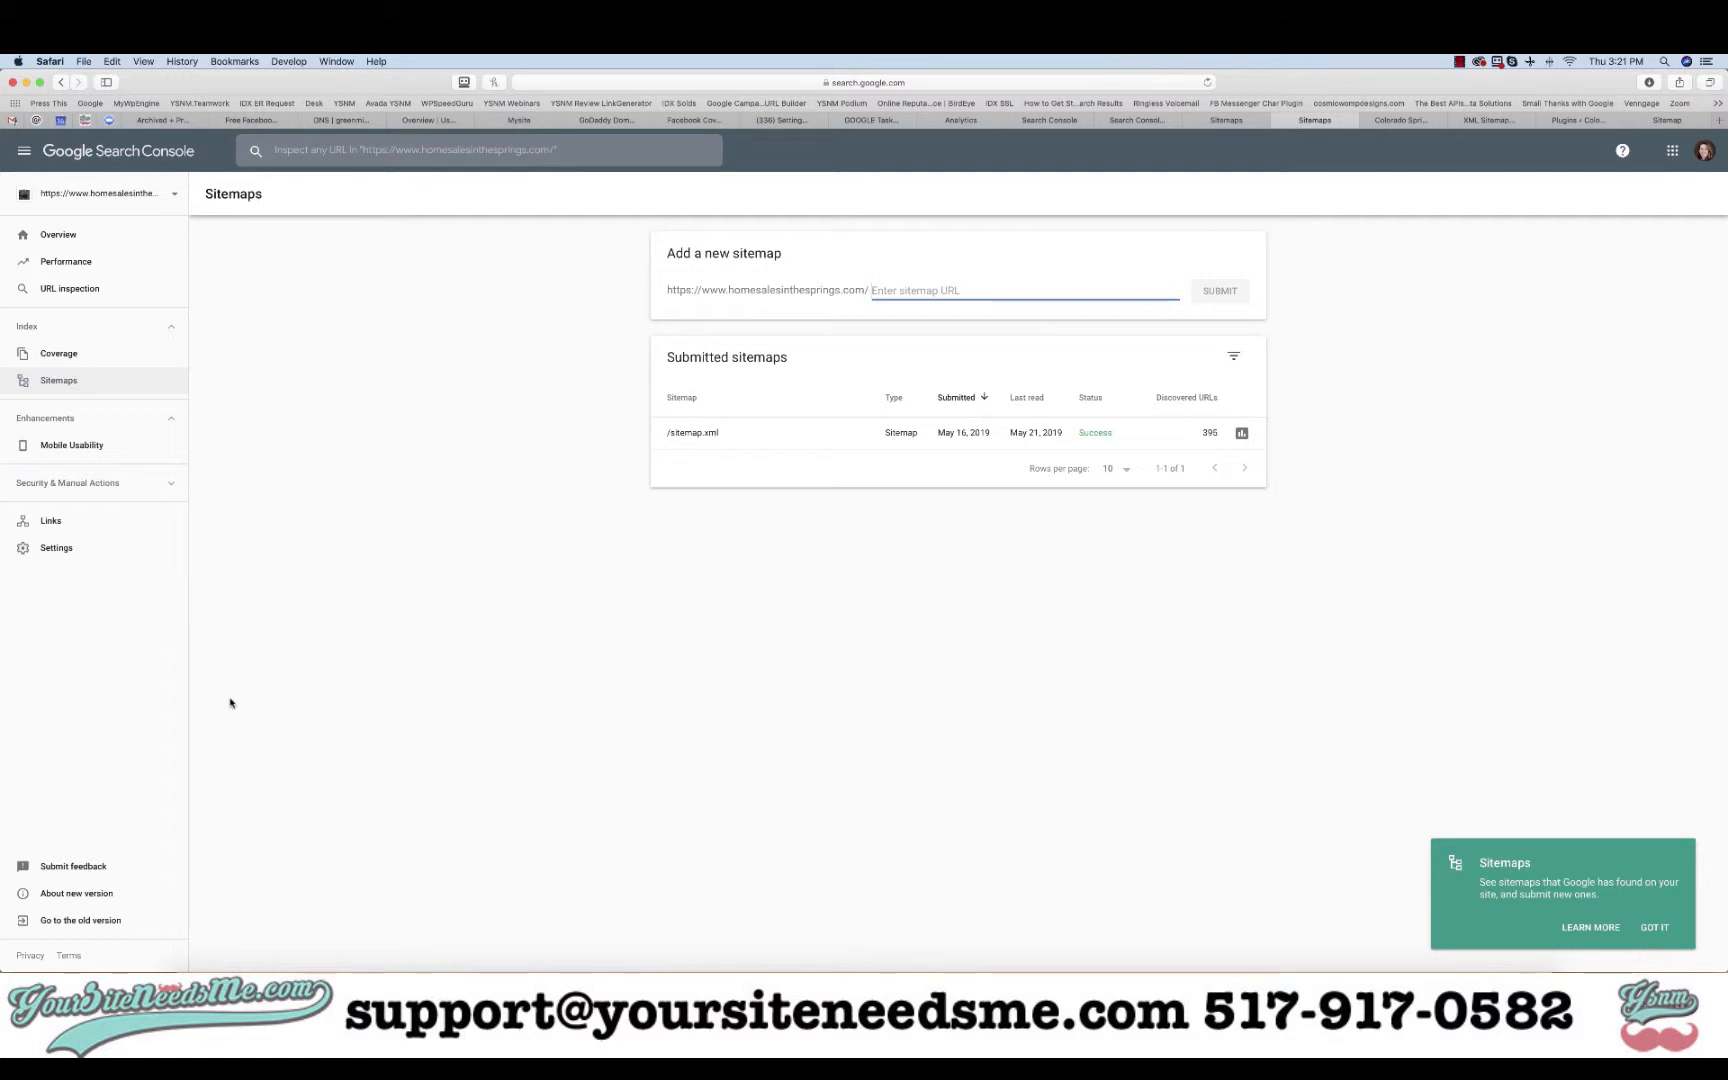
- Review the property's three users and the Add User permission levels, cancelling without adding anyone
{"action": "left_click", "coordinate": [53, 549]}
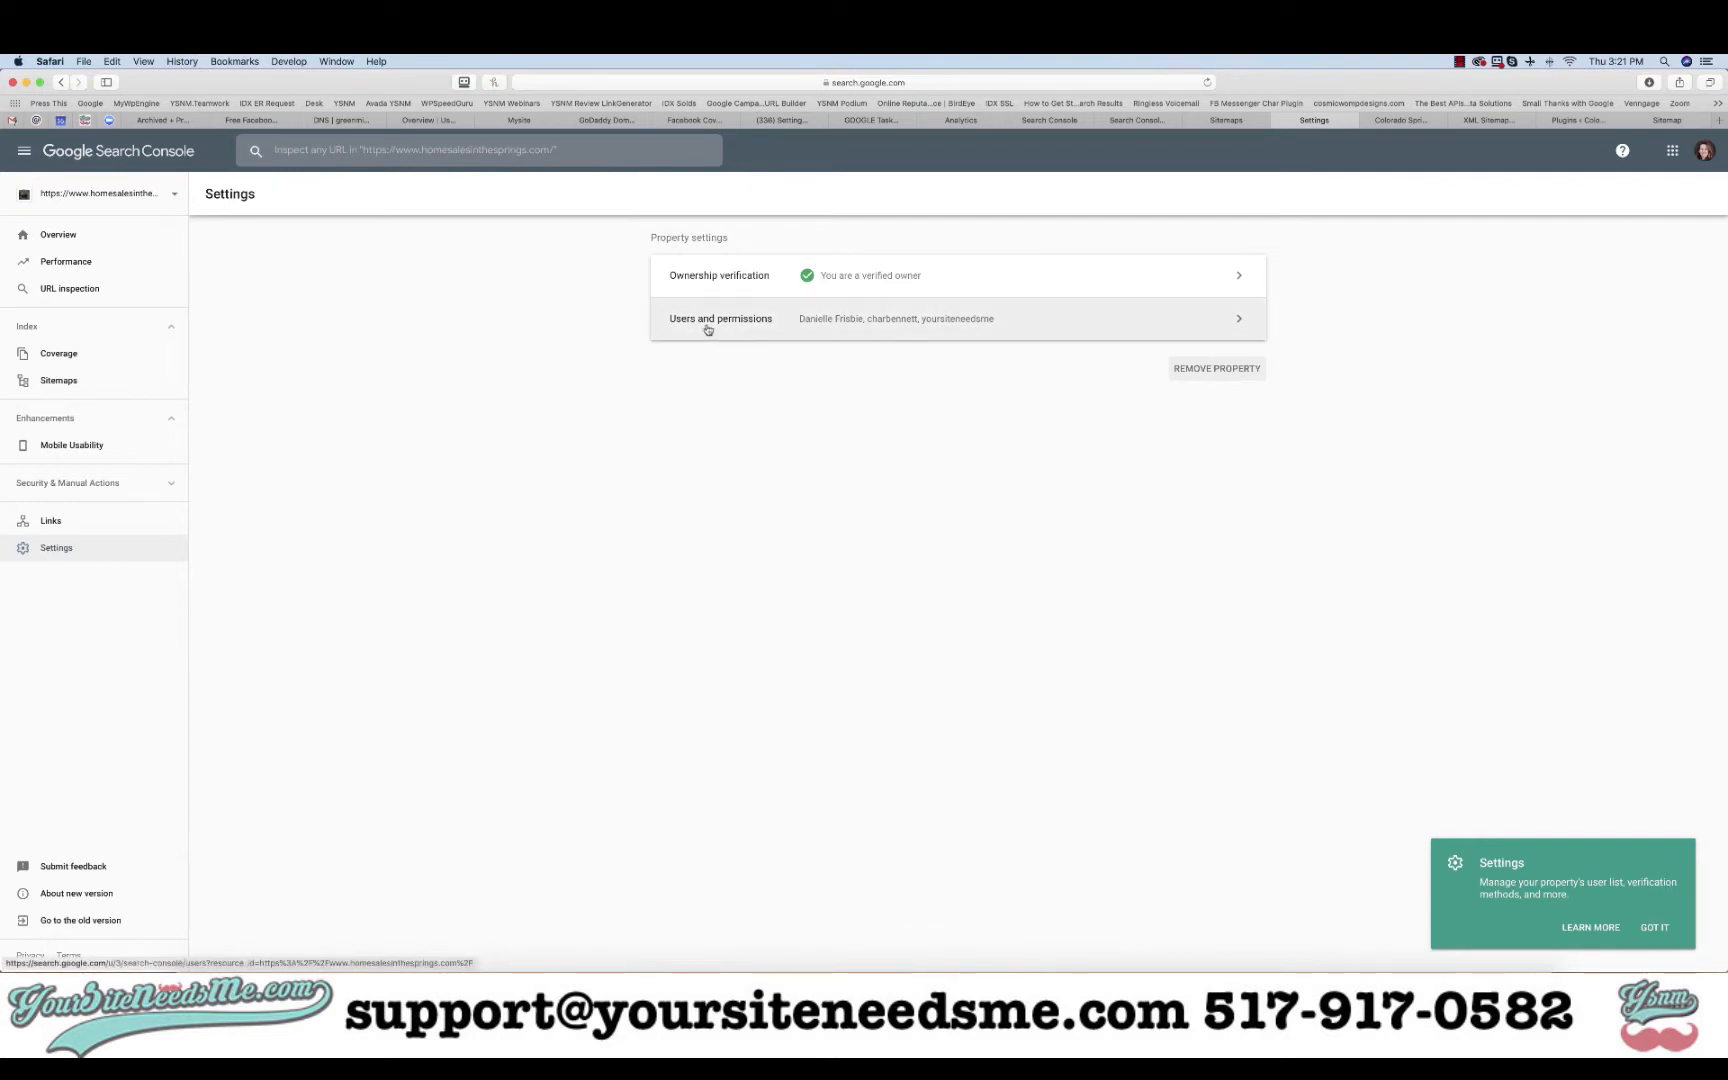
{"action": "left_click", "coordinate": [936, 324]}
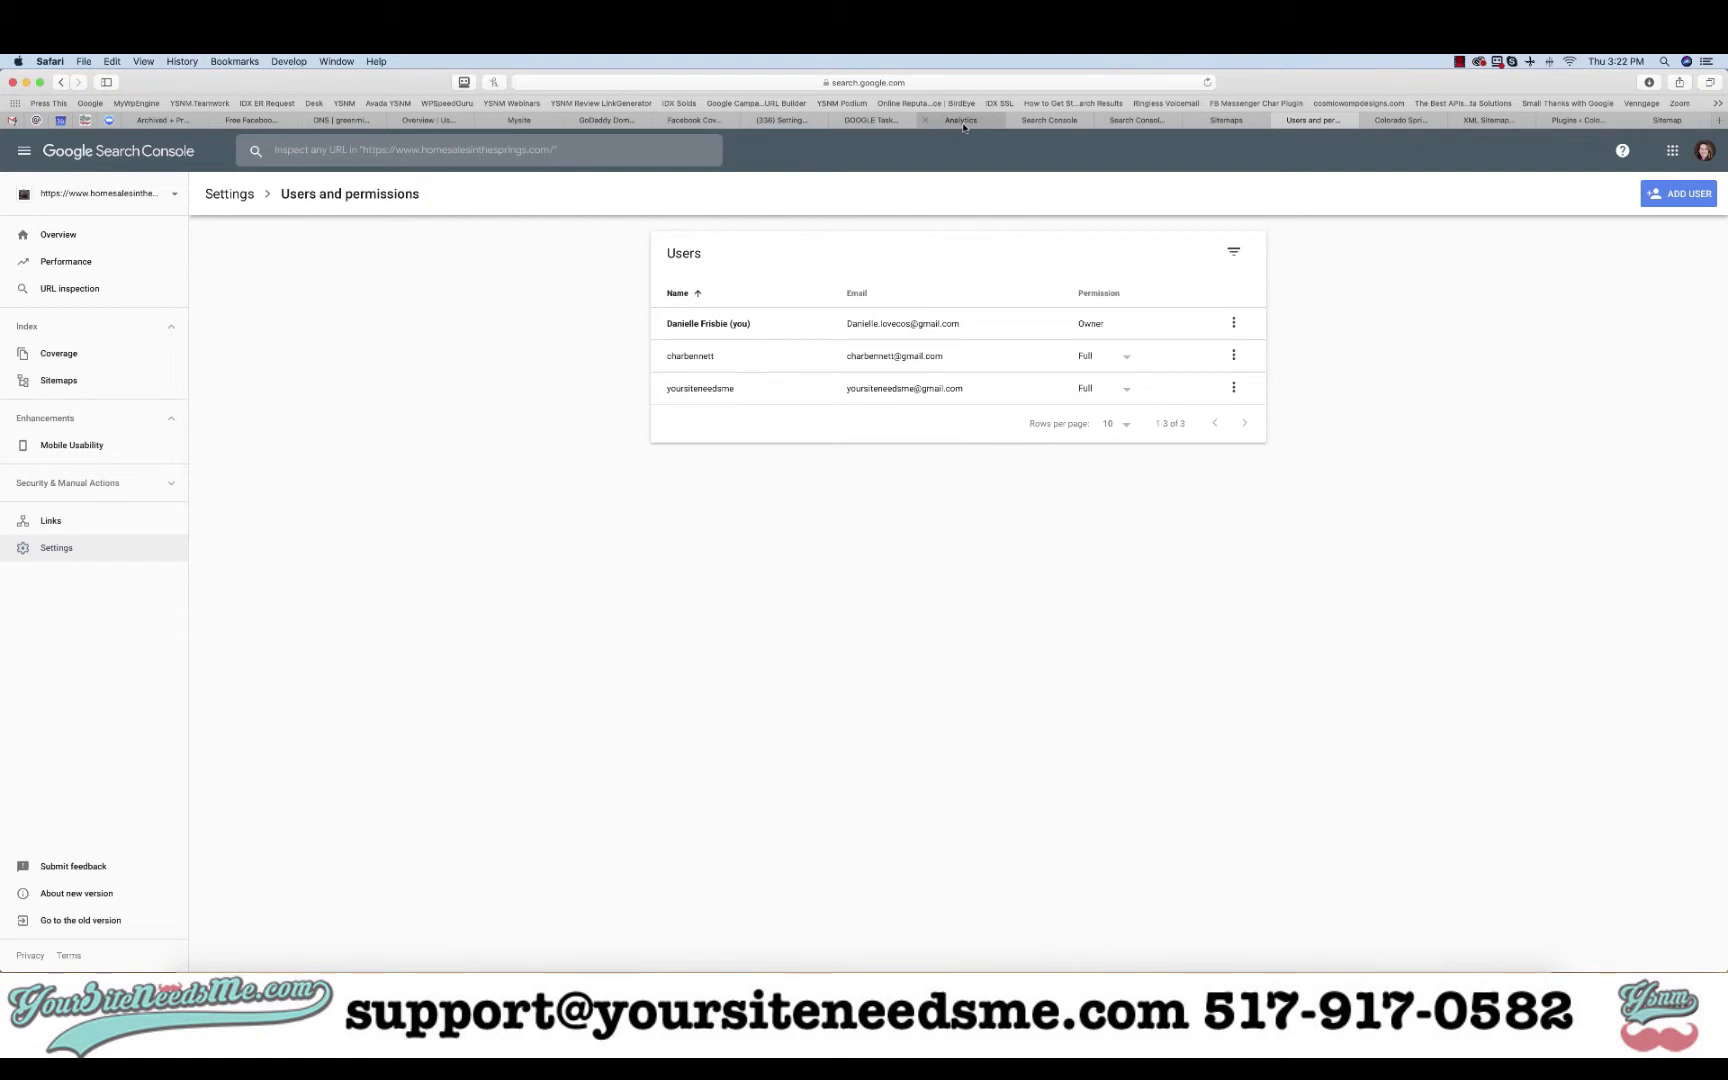
{"action": "left_click", "coordinate": [1679, 193]}
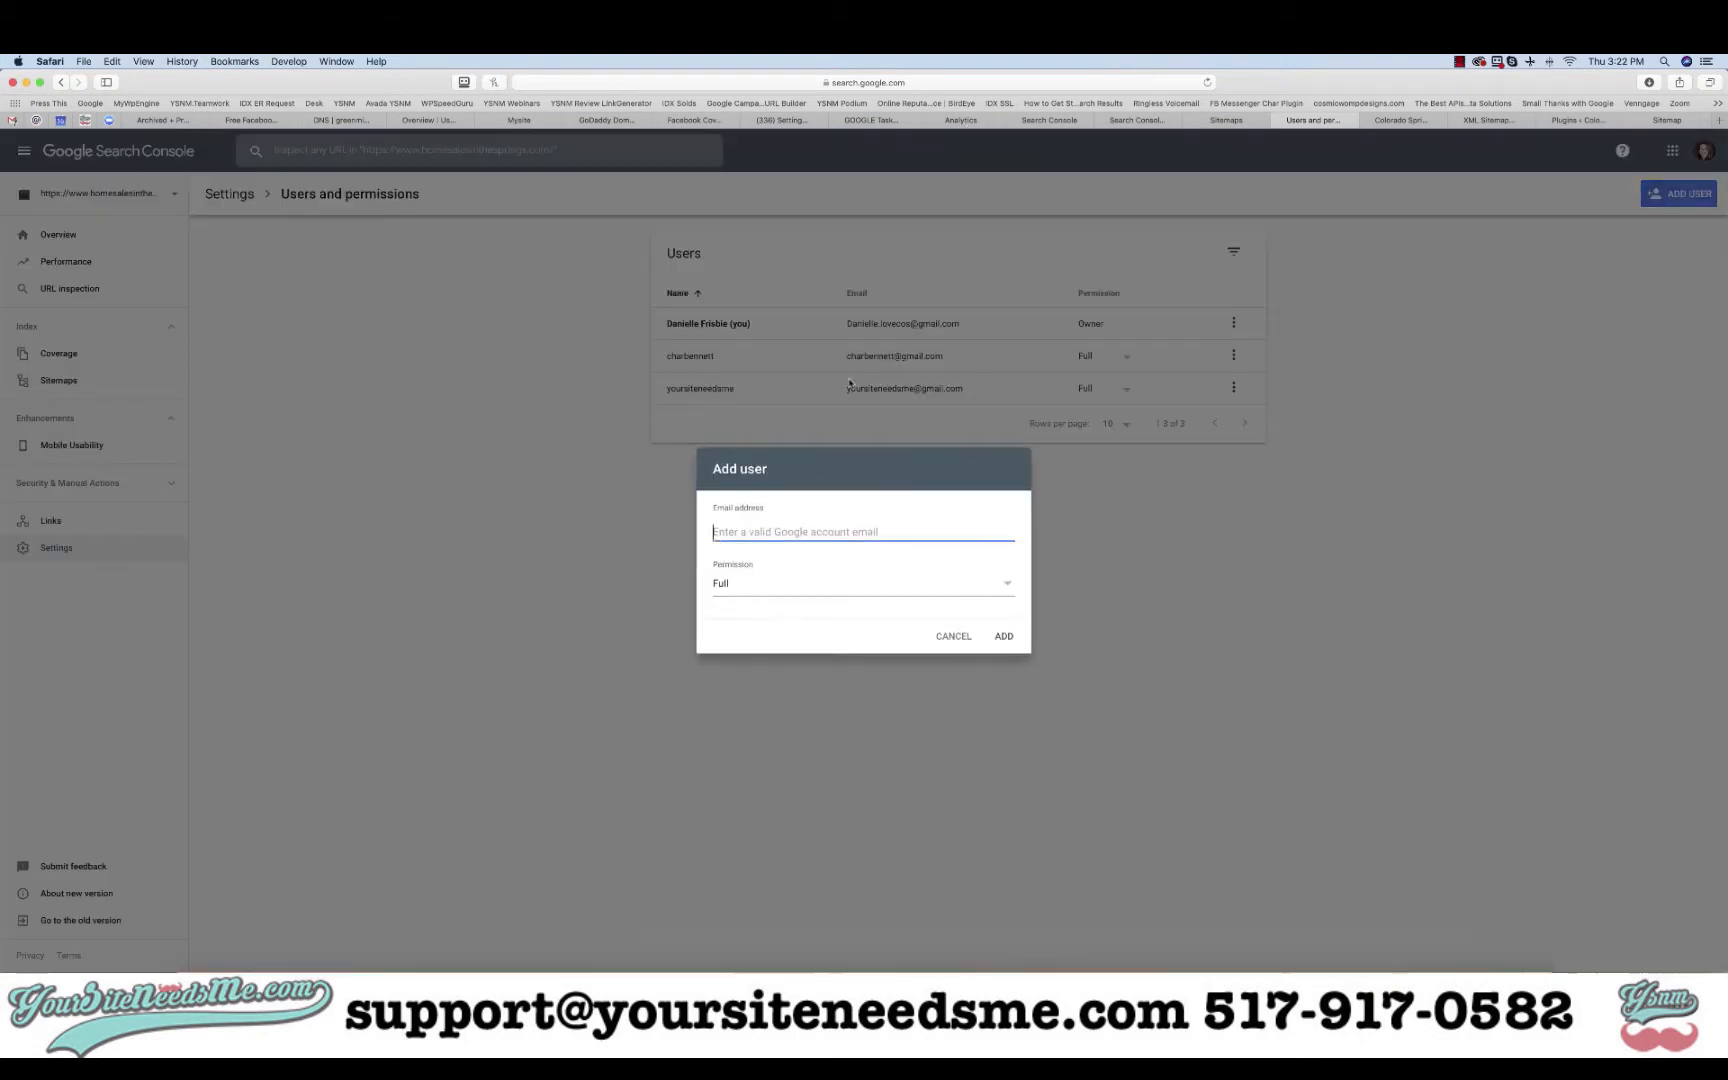
{"action": "left_click", "coordinate": [821, 586]}
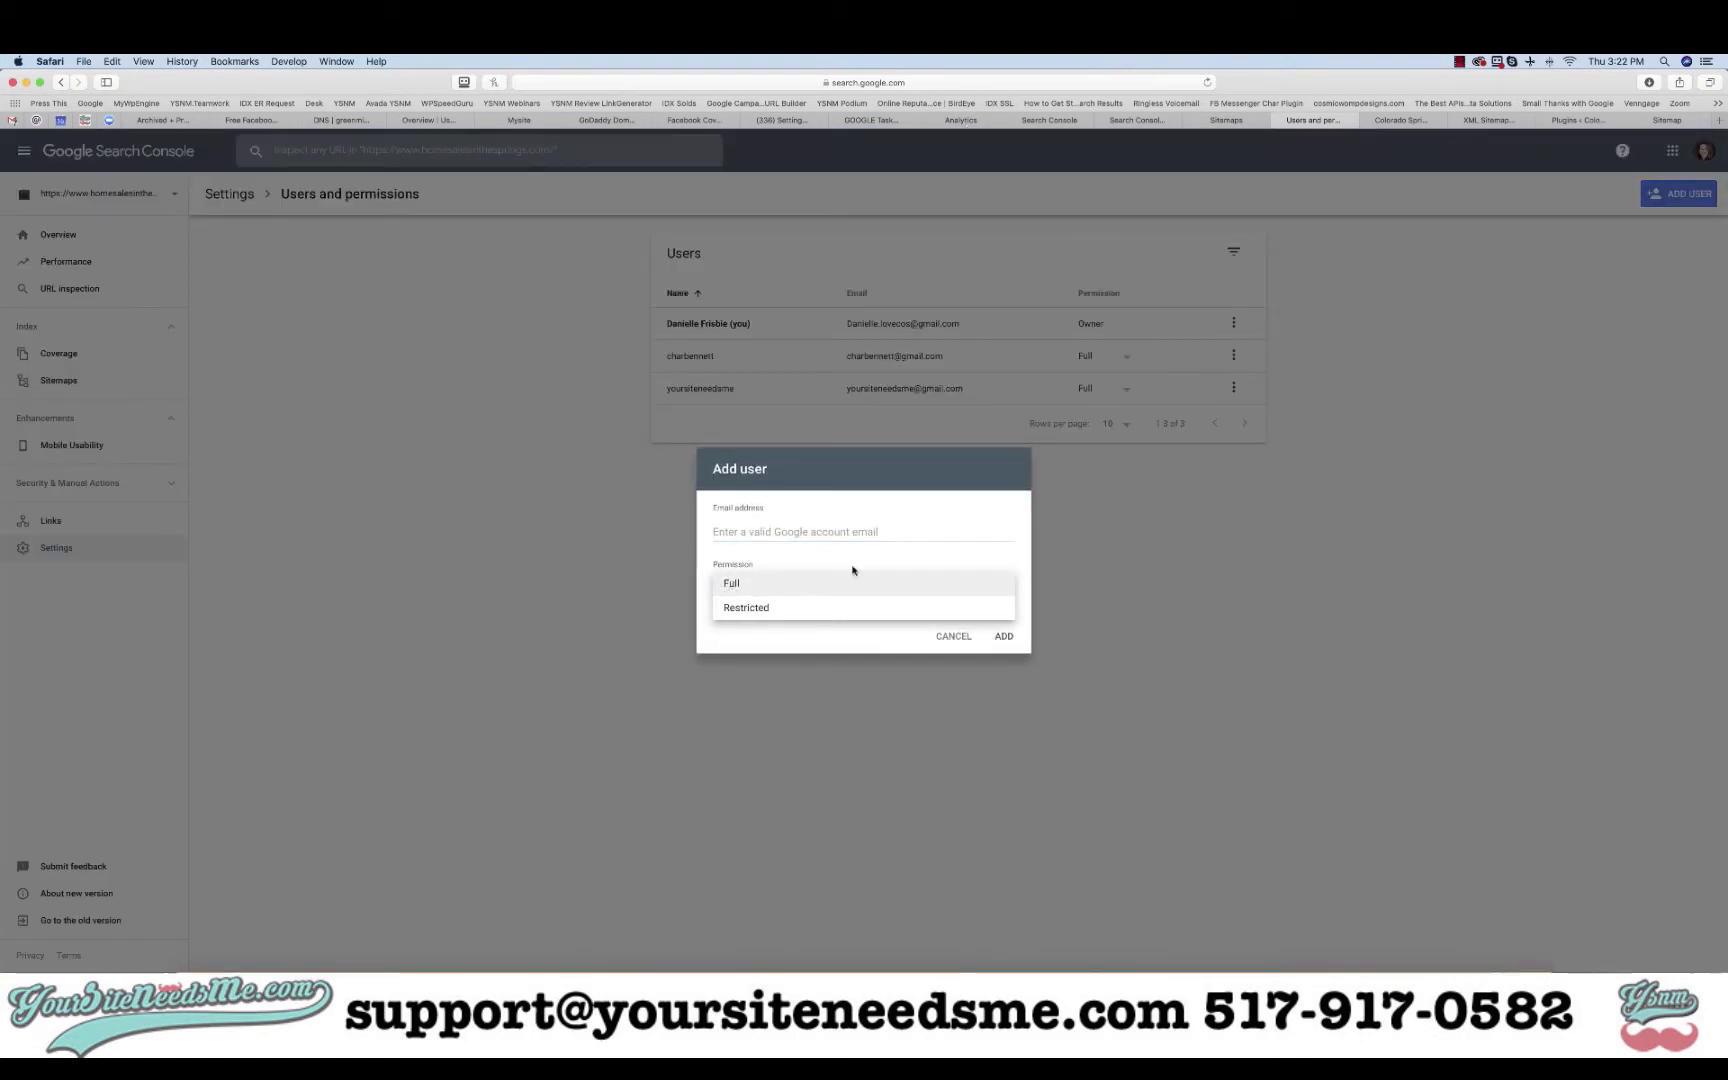
{"action": "left_click", "coordinate": [1000, 583]}
{"action": "left_click", "coordinate": [949, 636]}
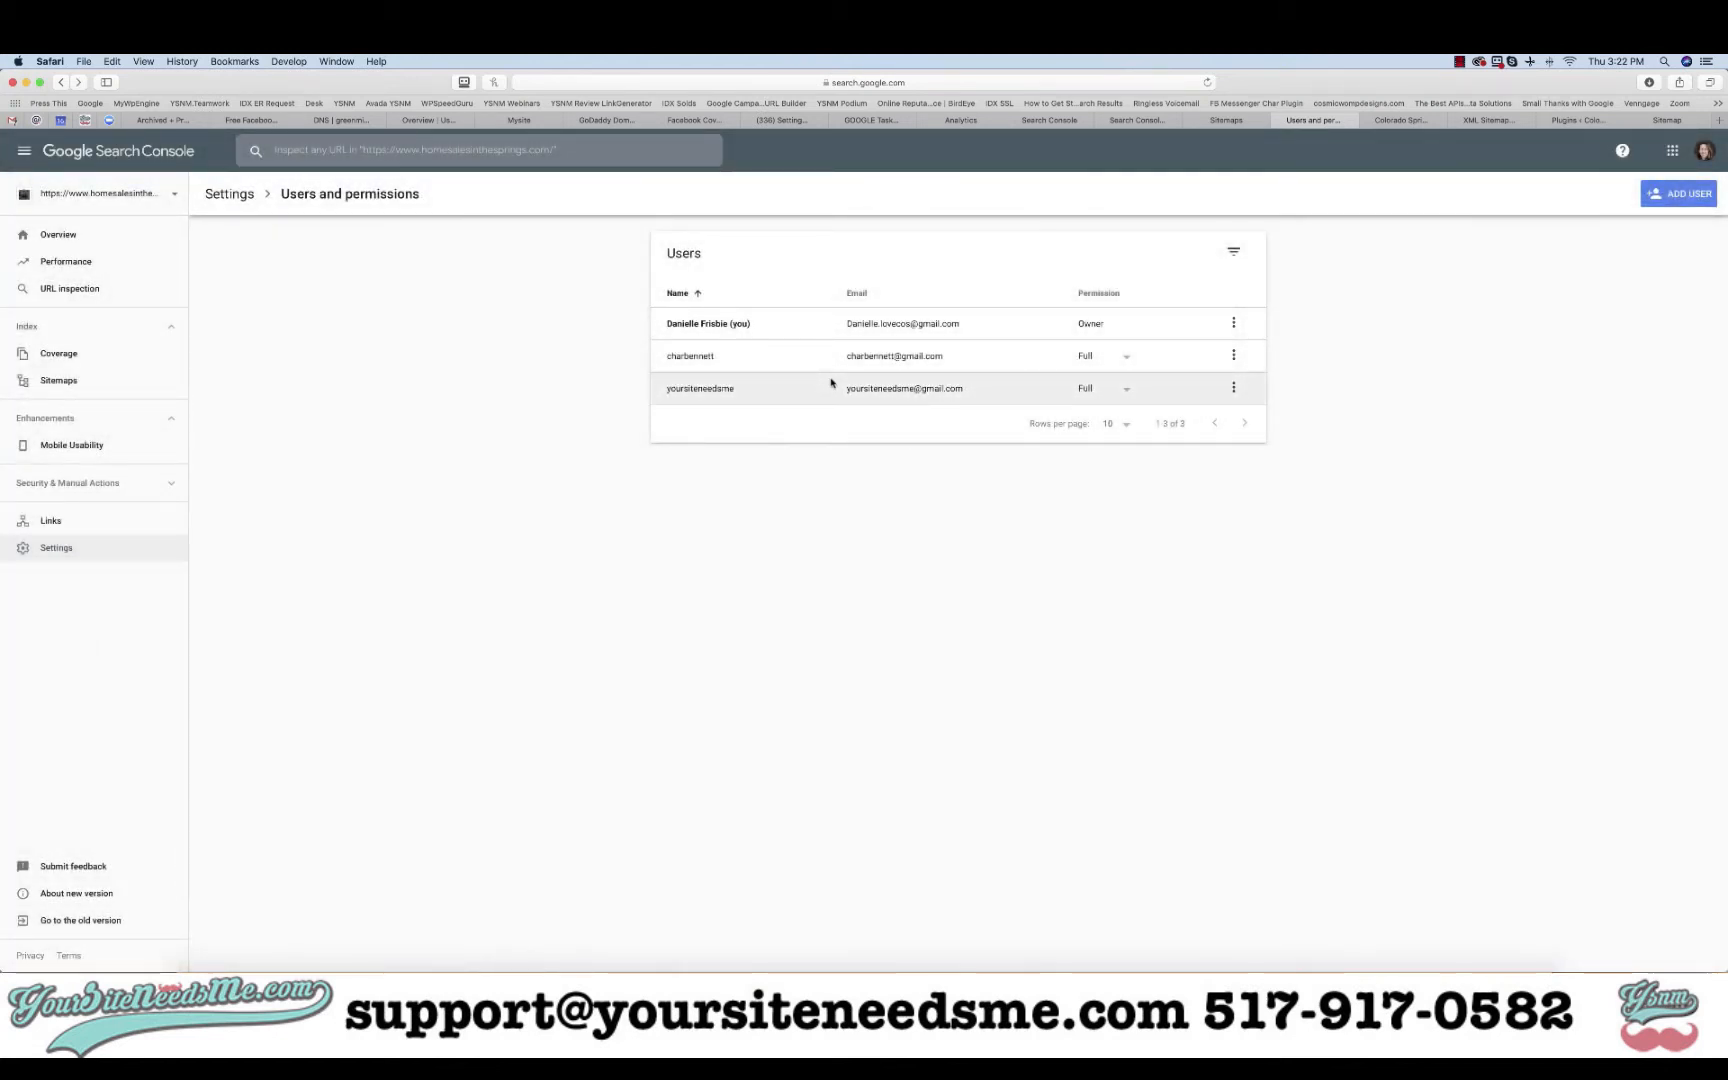
{"action": "left_click", "coordinate": [968, 121]}
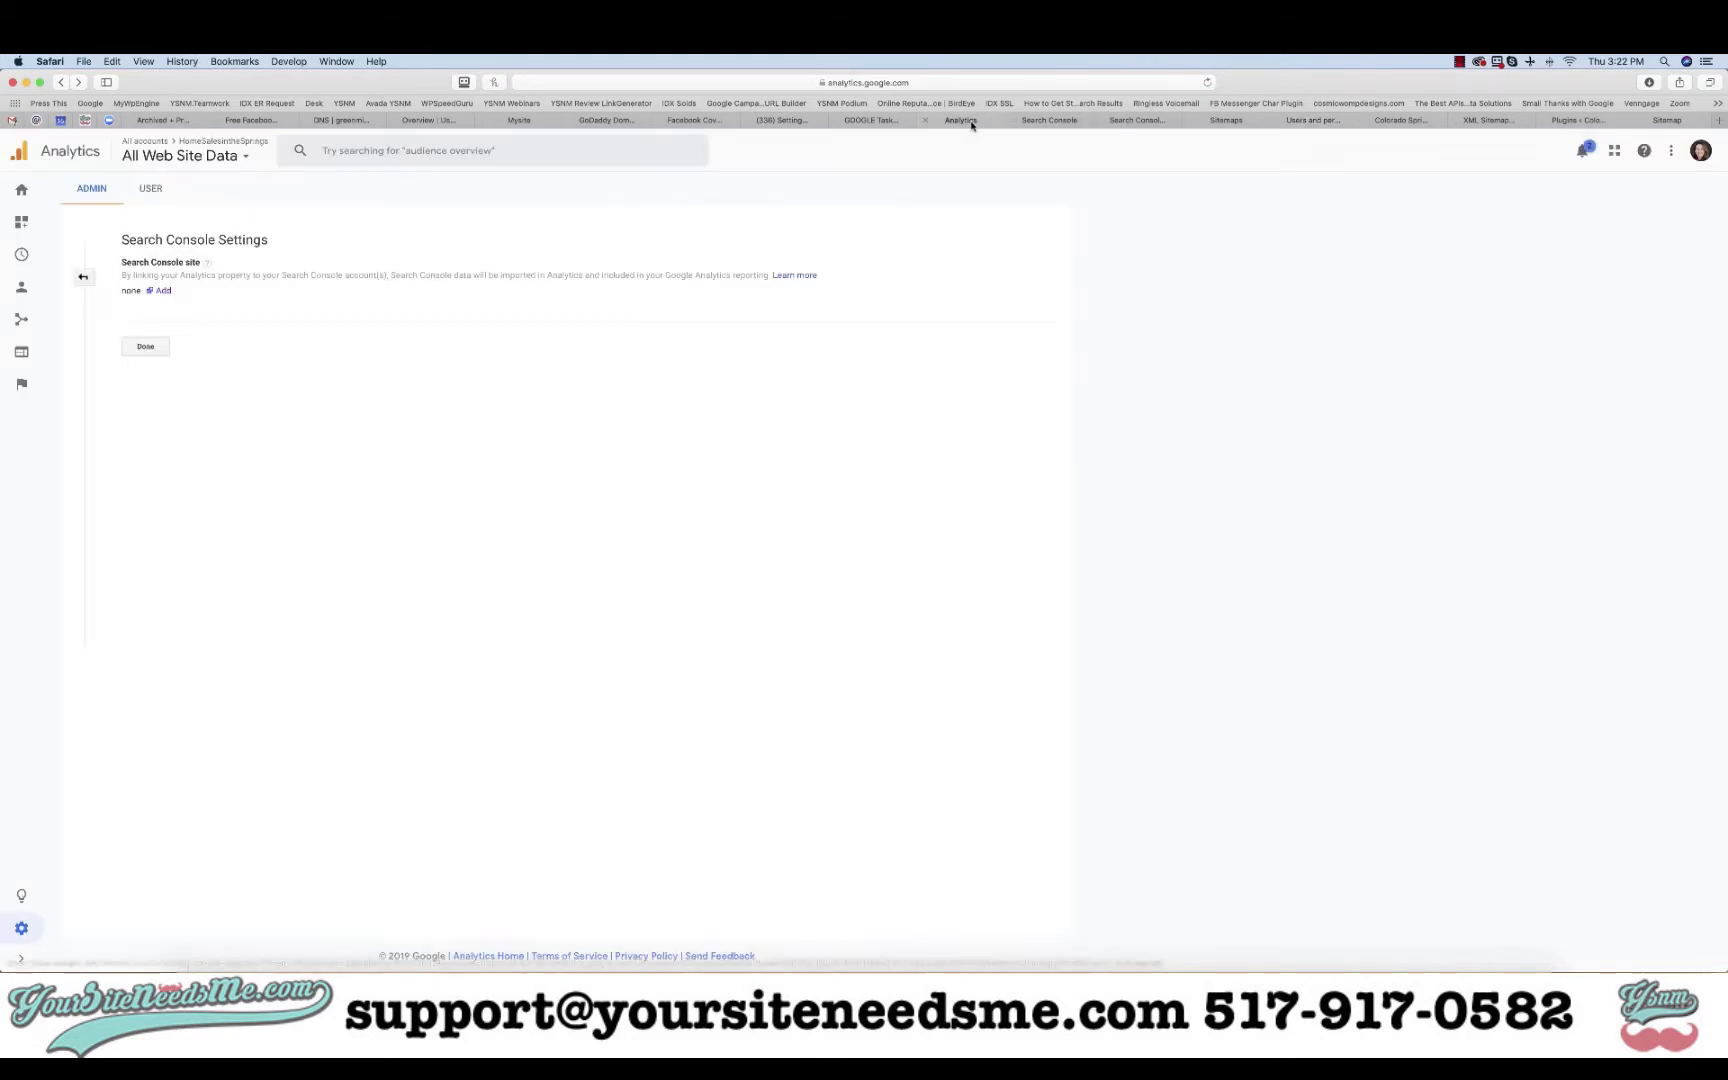
- In Account User Management's Add users form, enter the two new users' e-mail addresses
{"action": "left_click", "coordinate": [84, 277]}
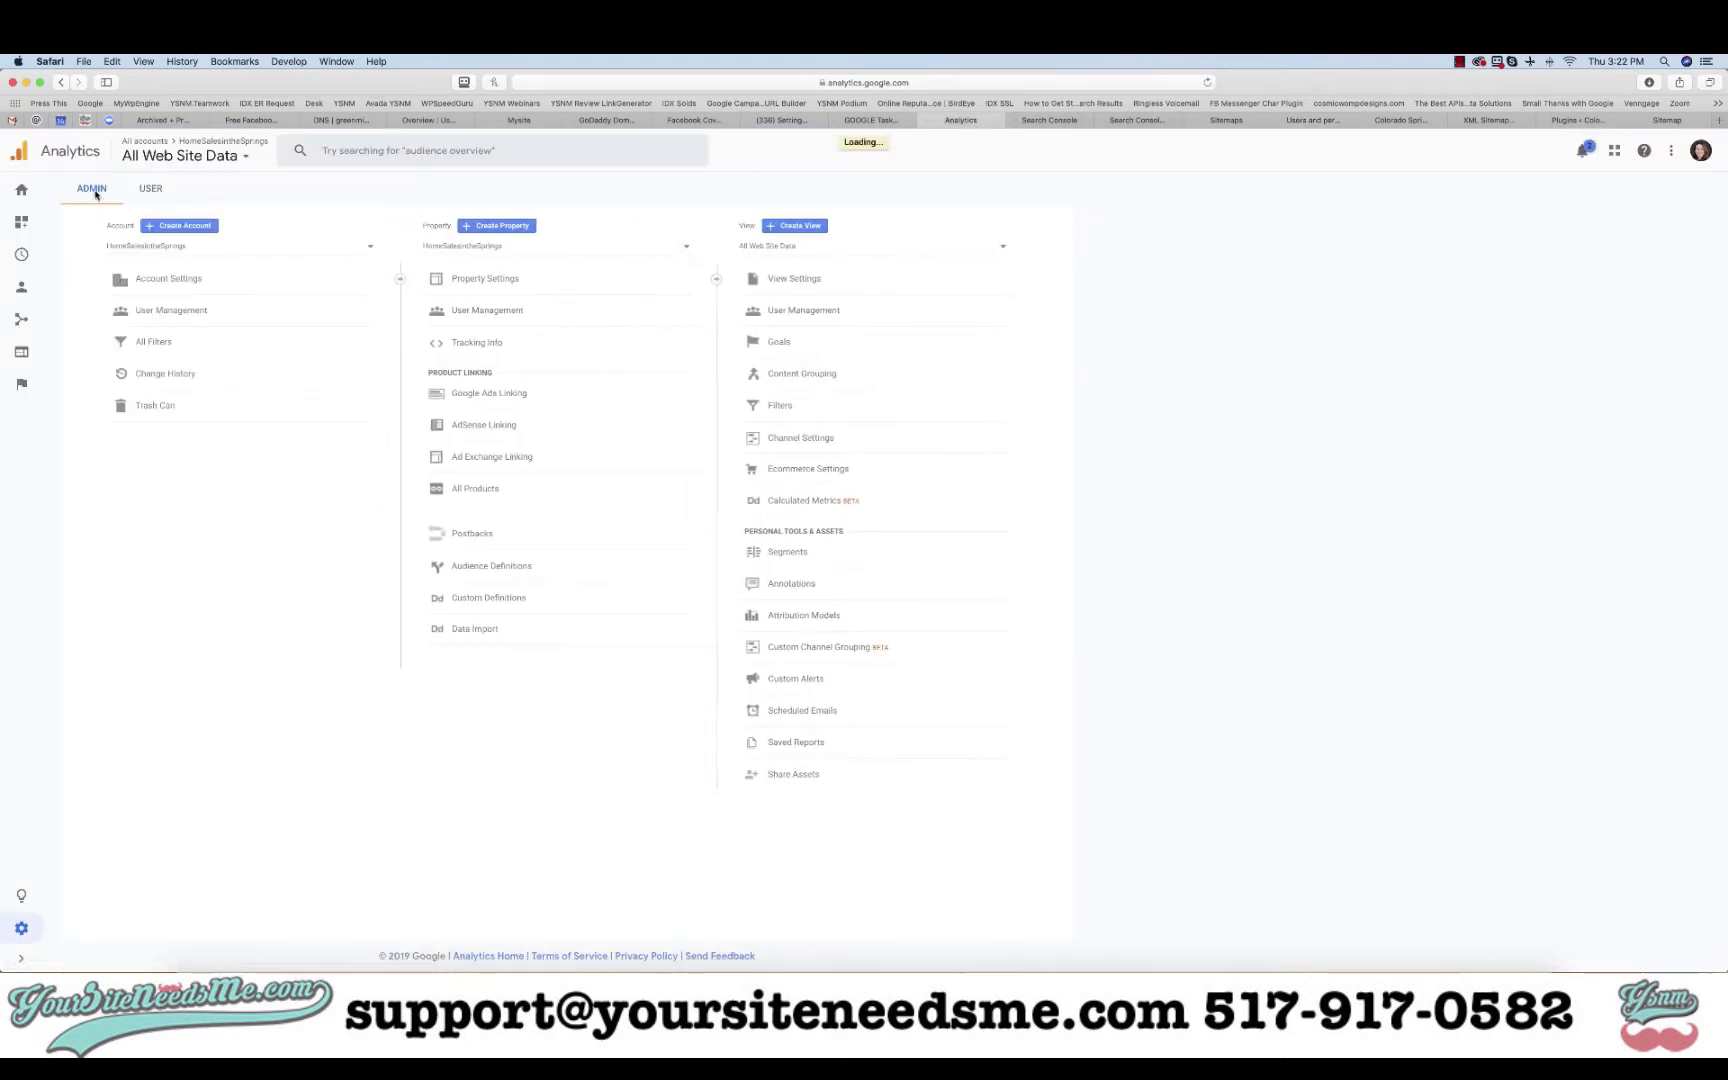
{"action": "left_click", "coordinate": [164, 310]}
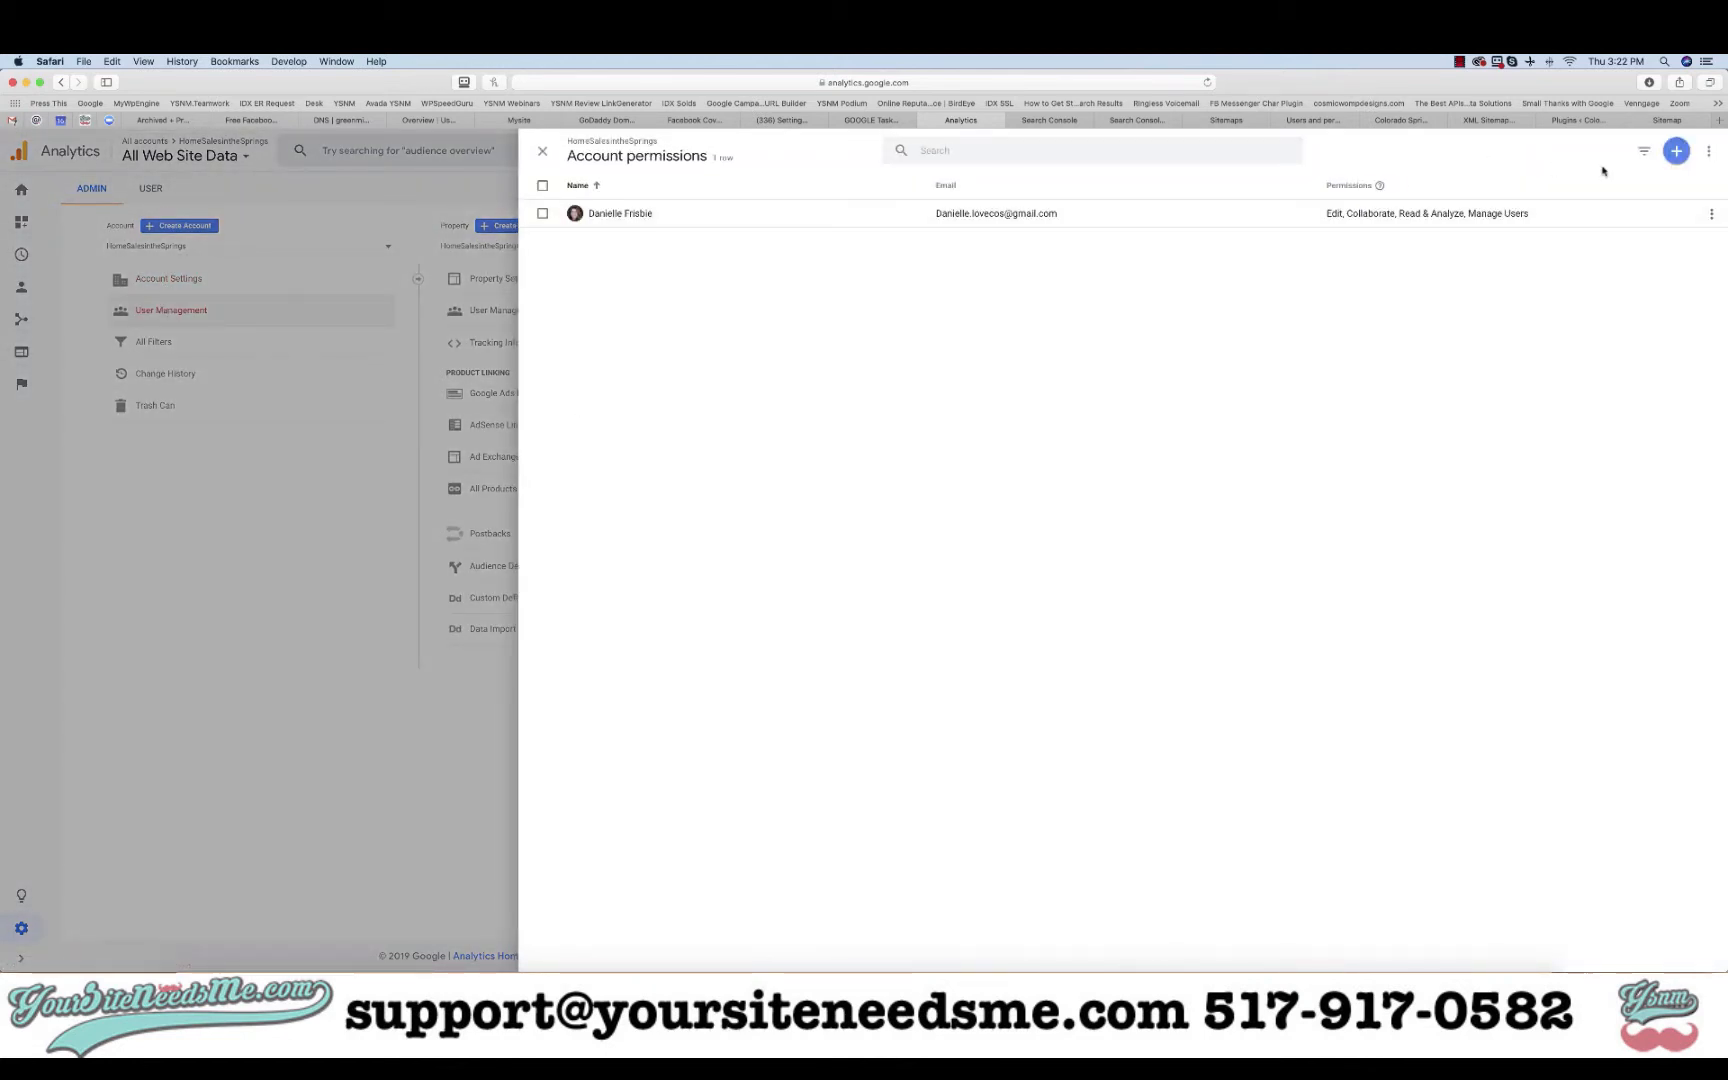
{"action": "left_click", "coordinate": [1675, 152]}
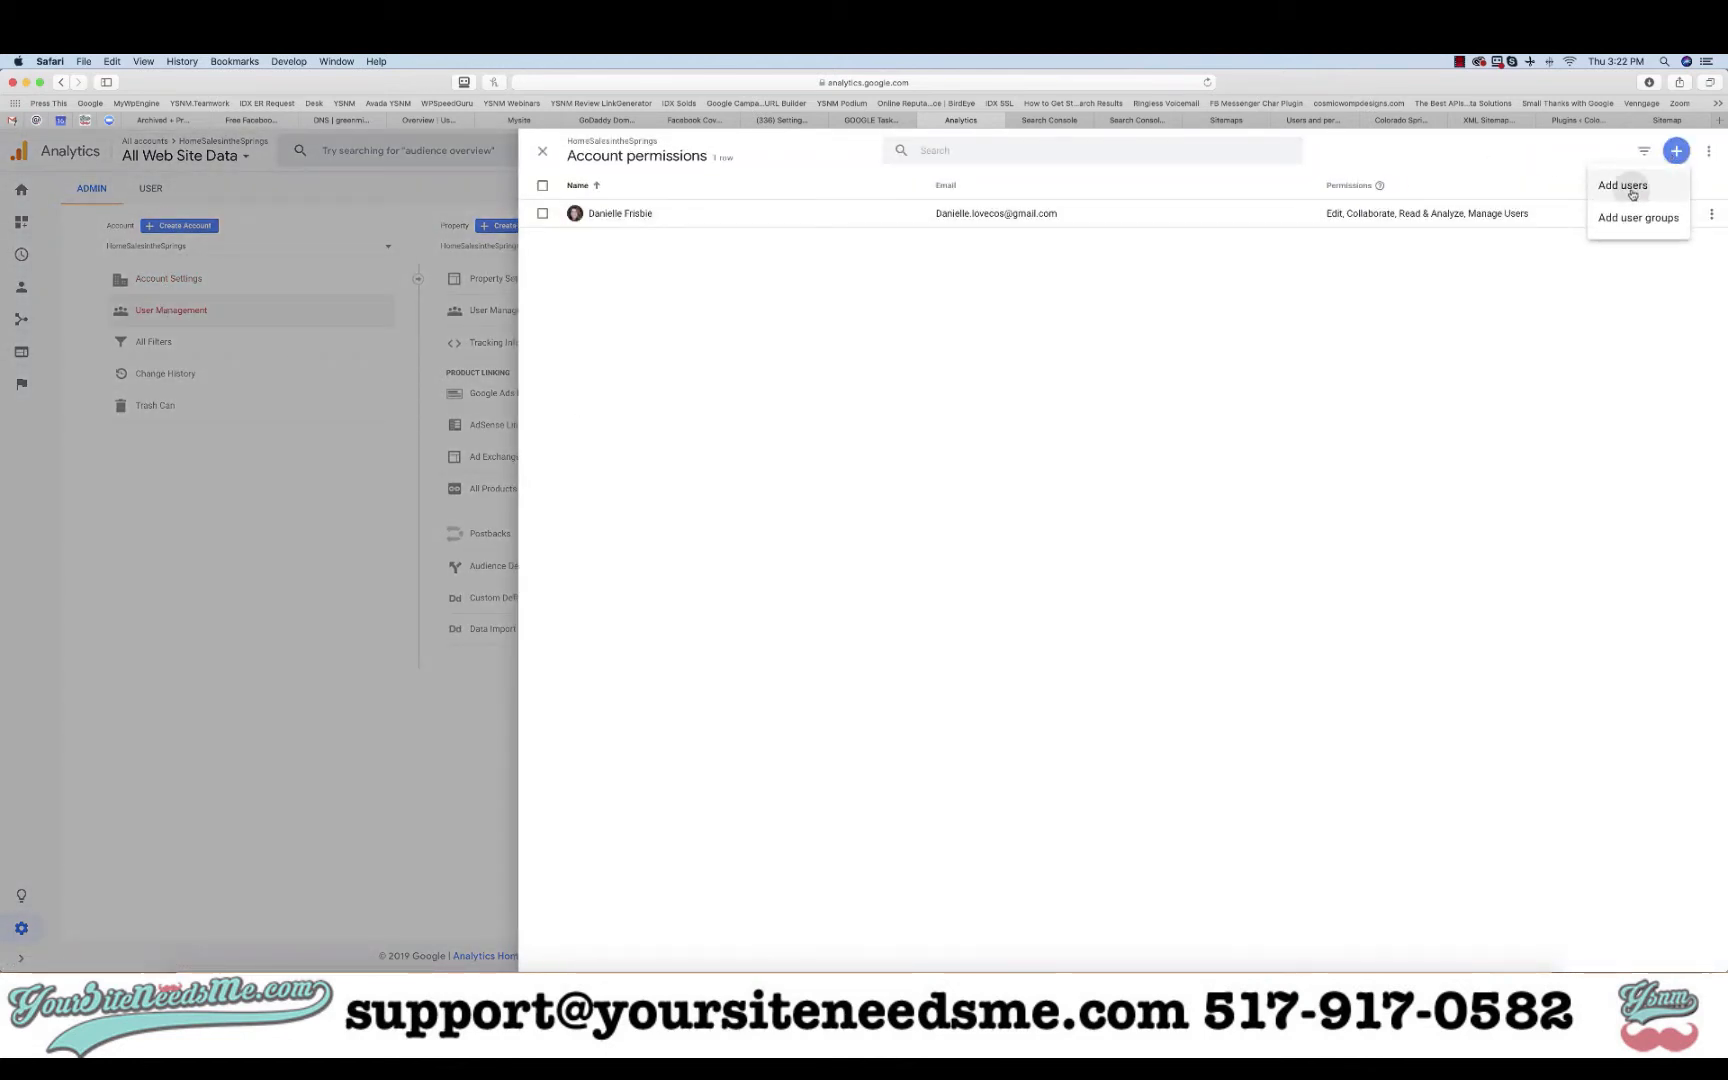
{"action": "left_click", "coordinate": [1630, 183]}
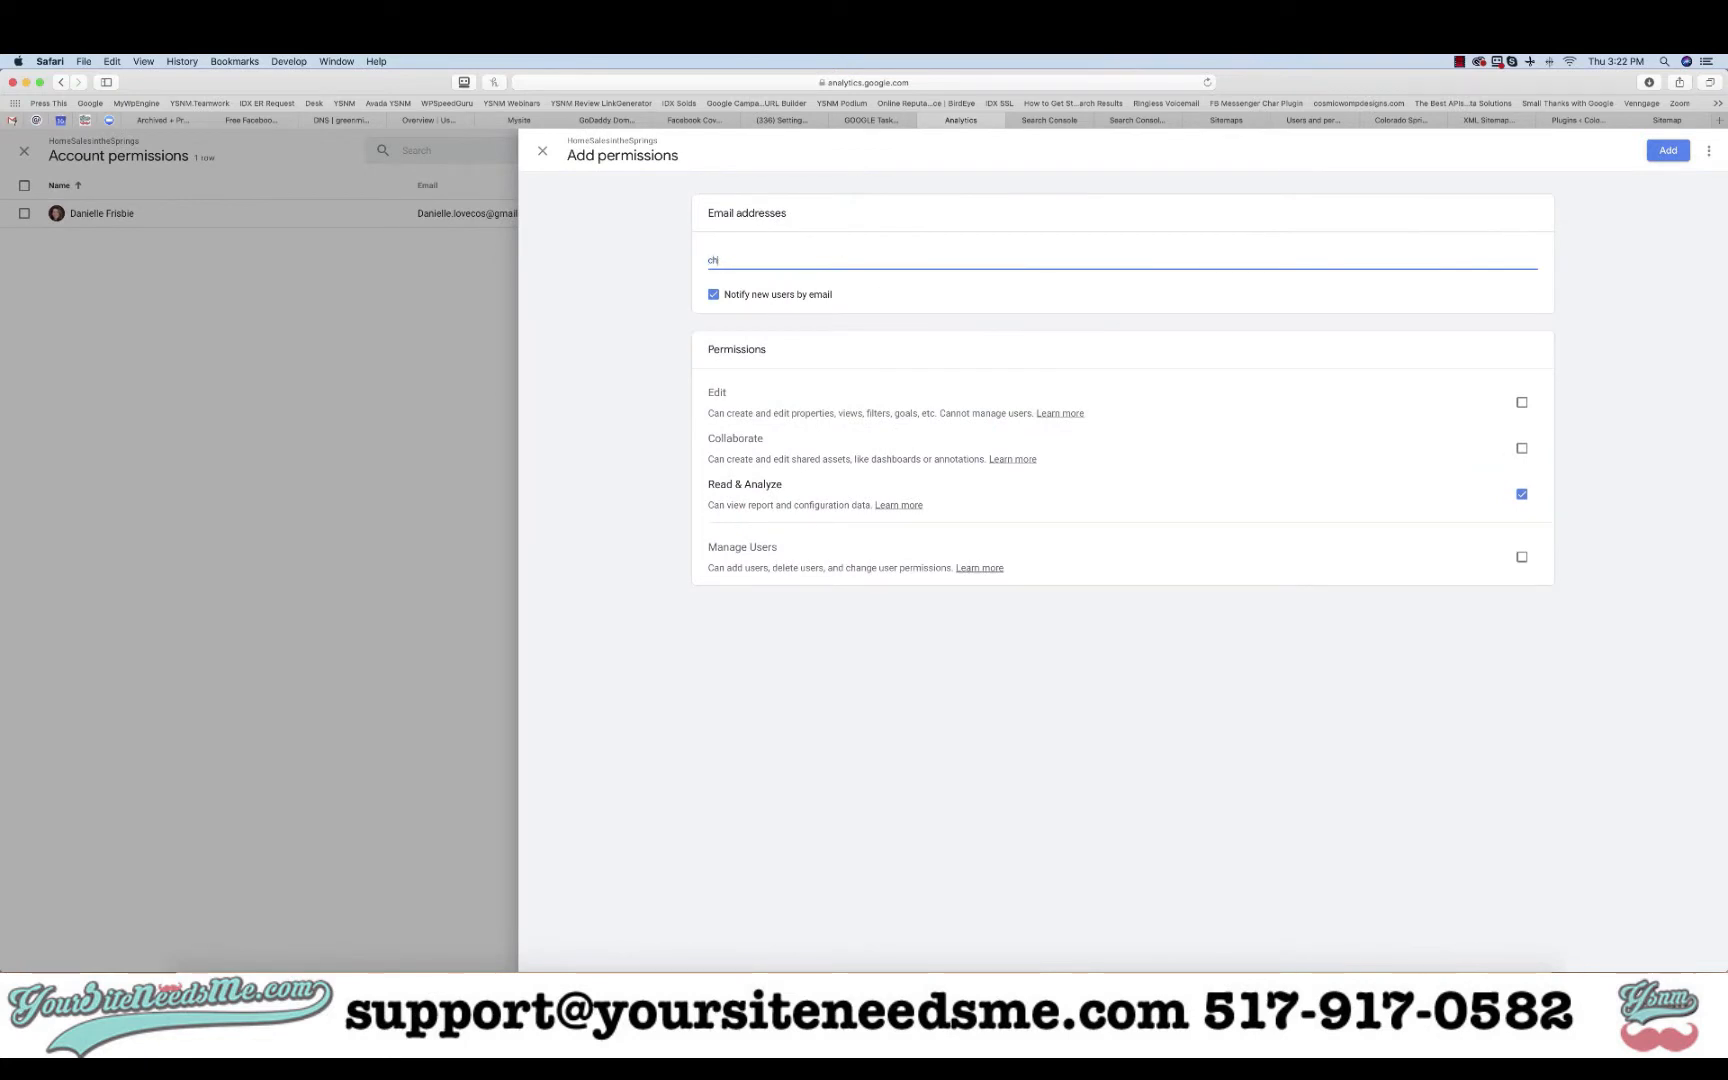
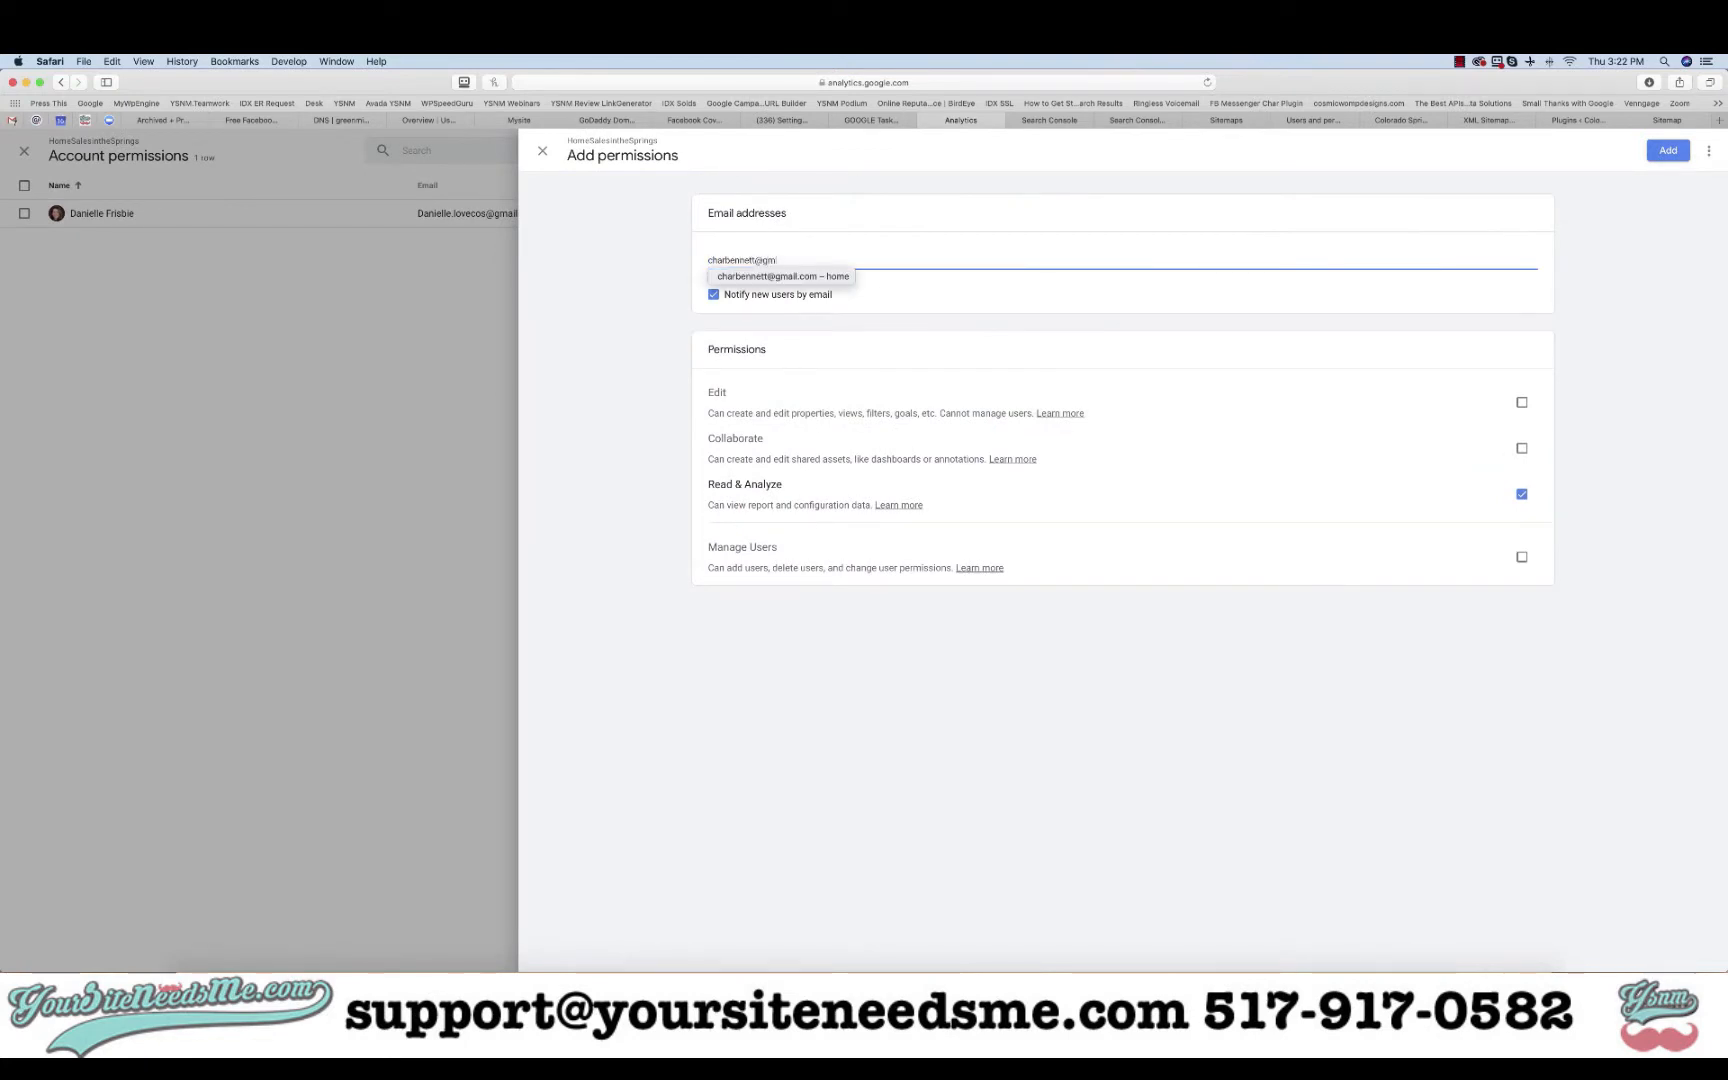
{"action": "left_click", "coordinate": [817, 272]}
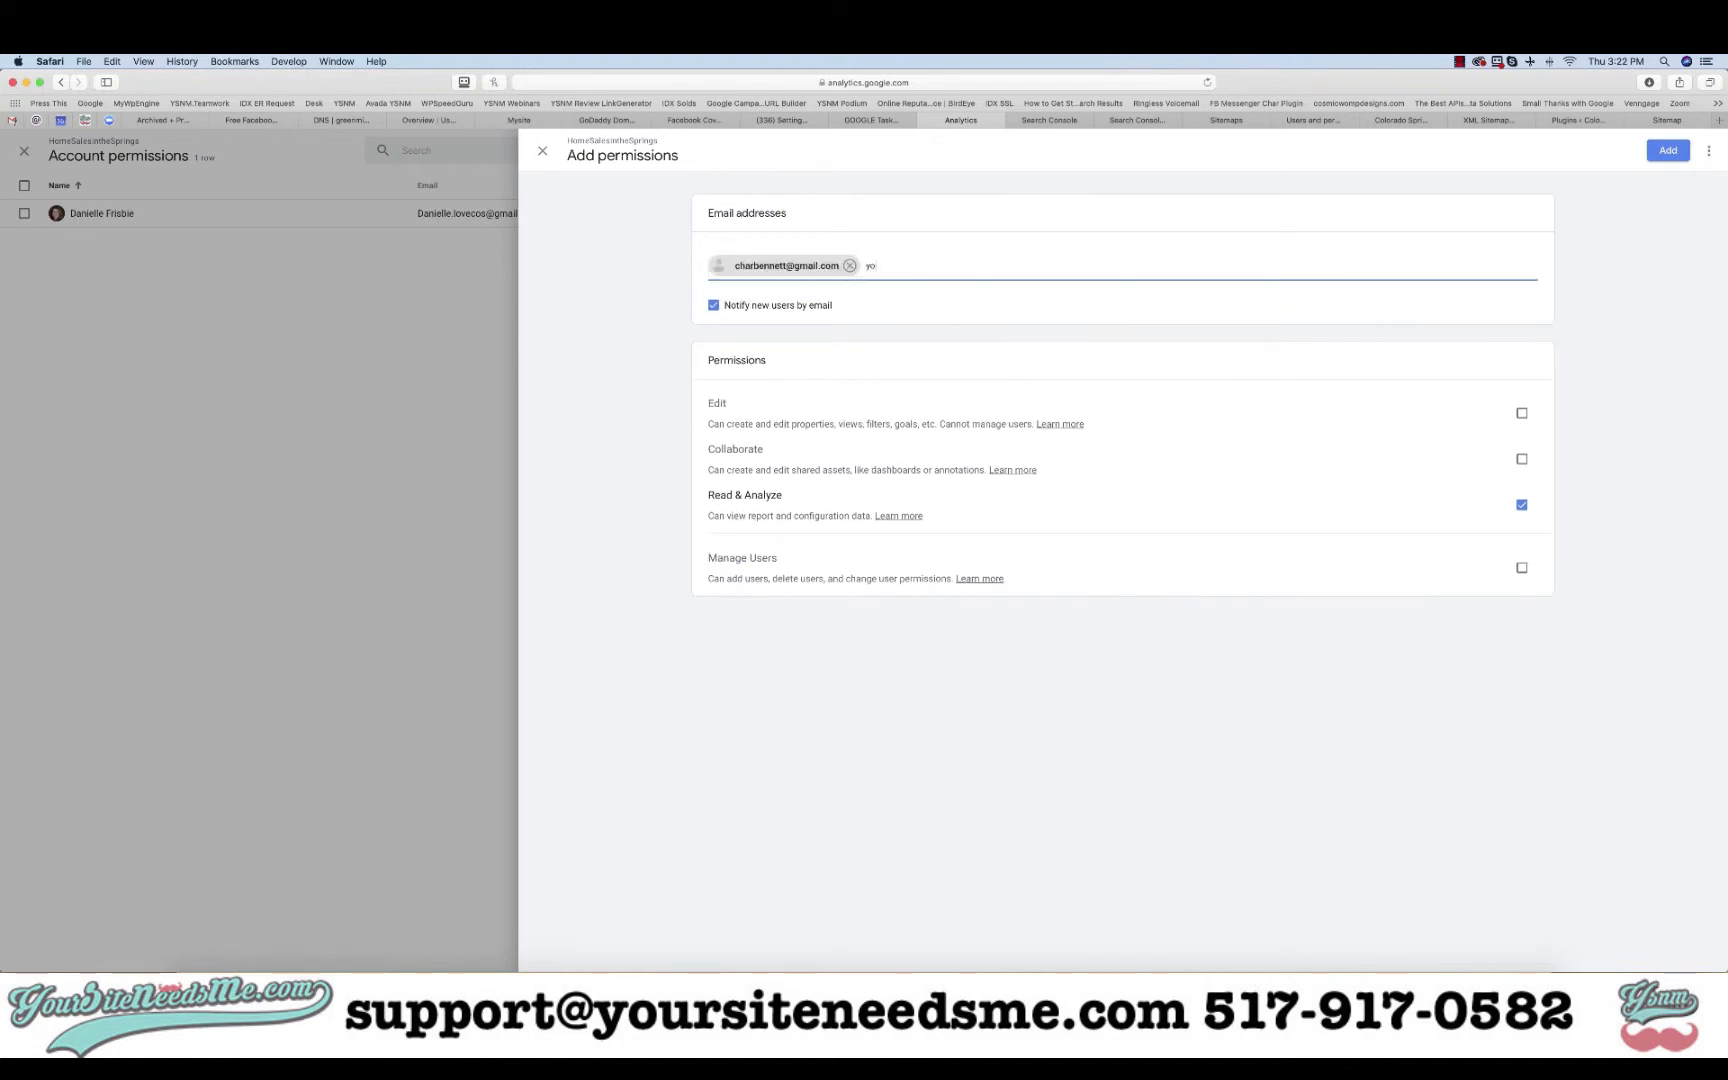
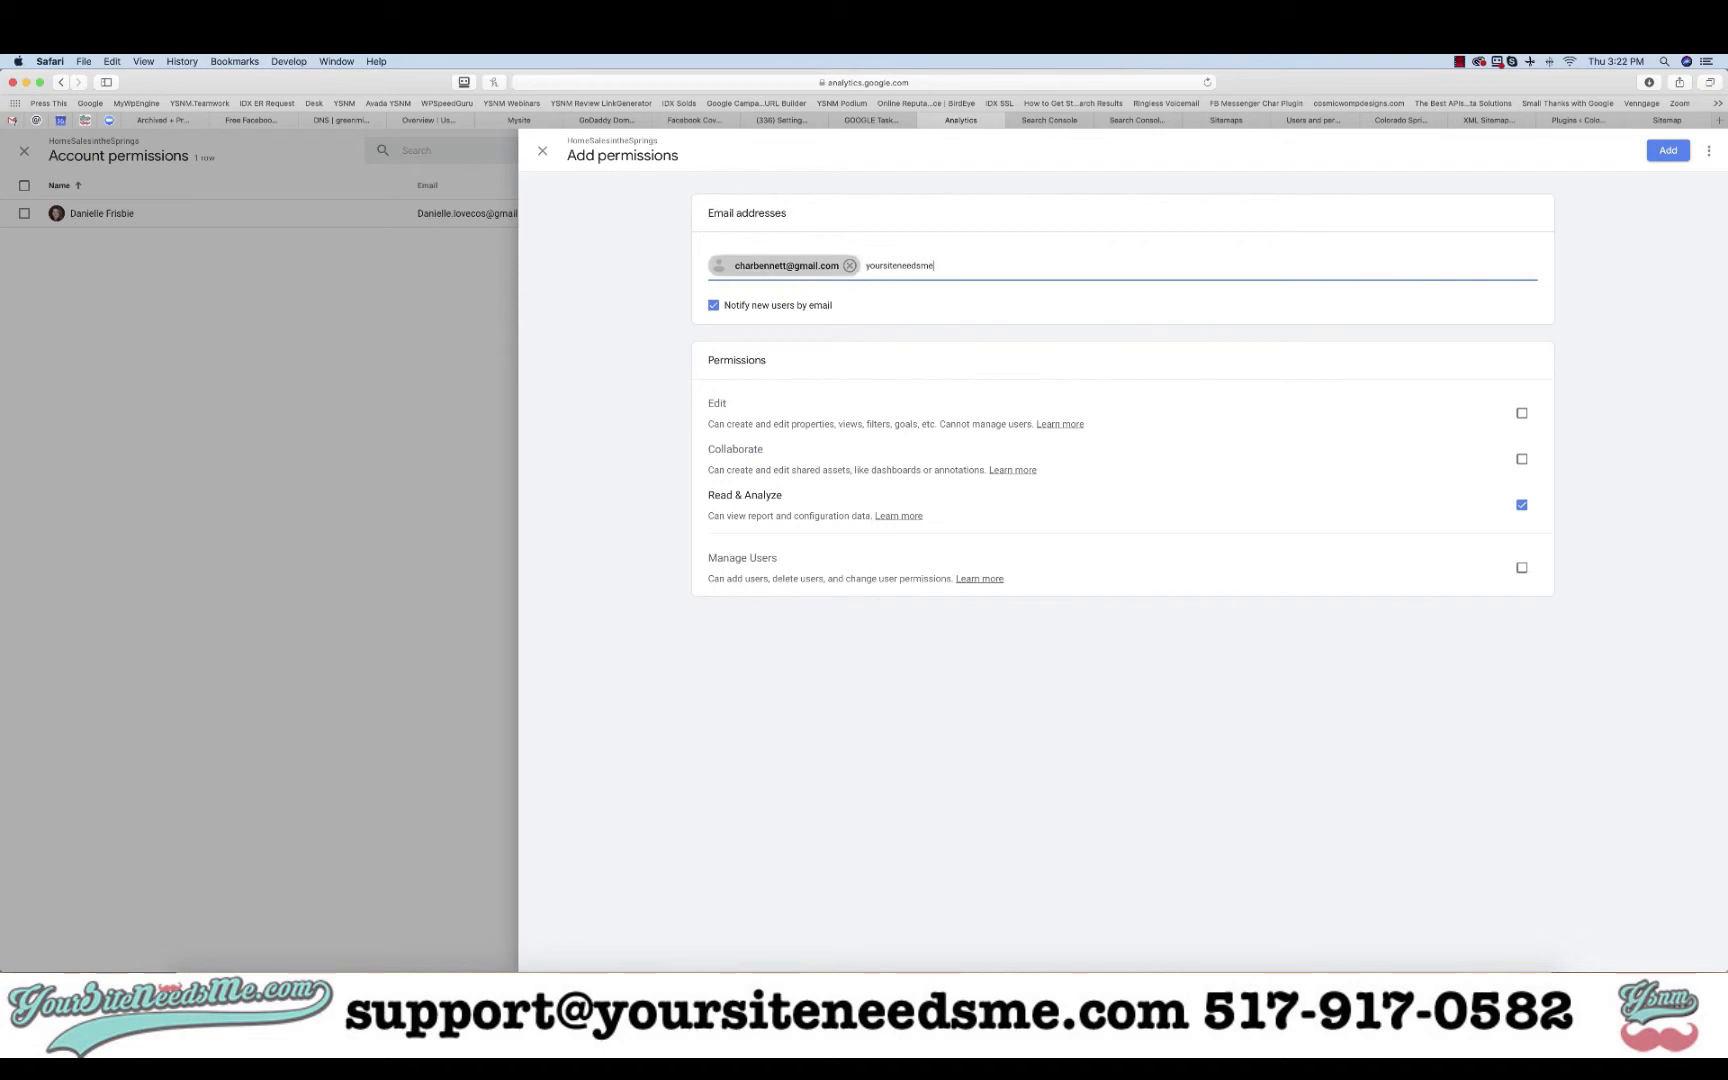
{"action": "left_click", "coordinate": [820, 275]}
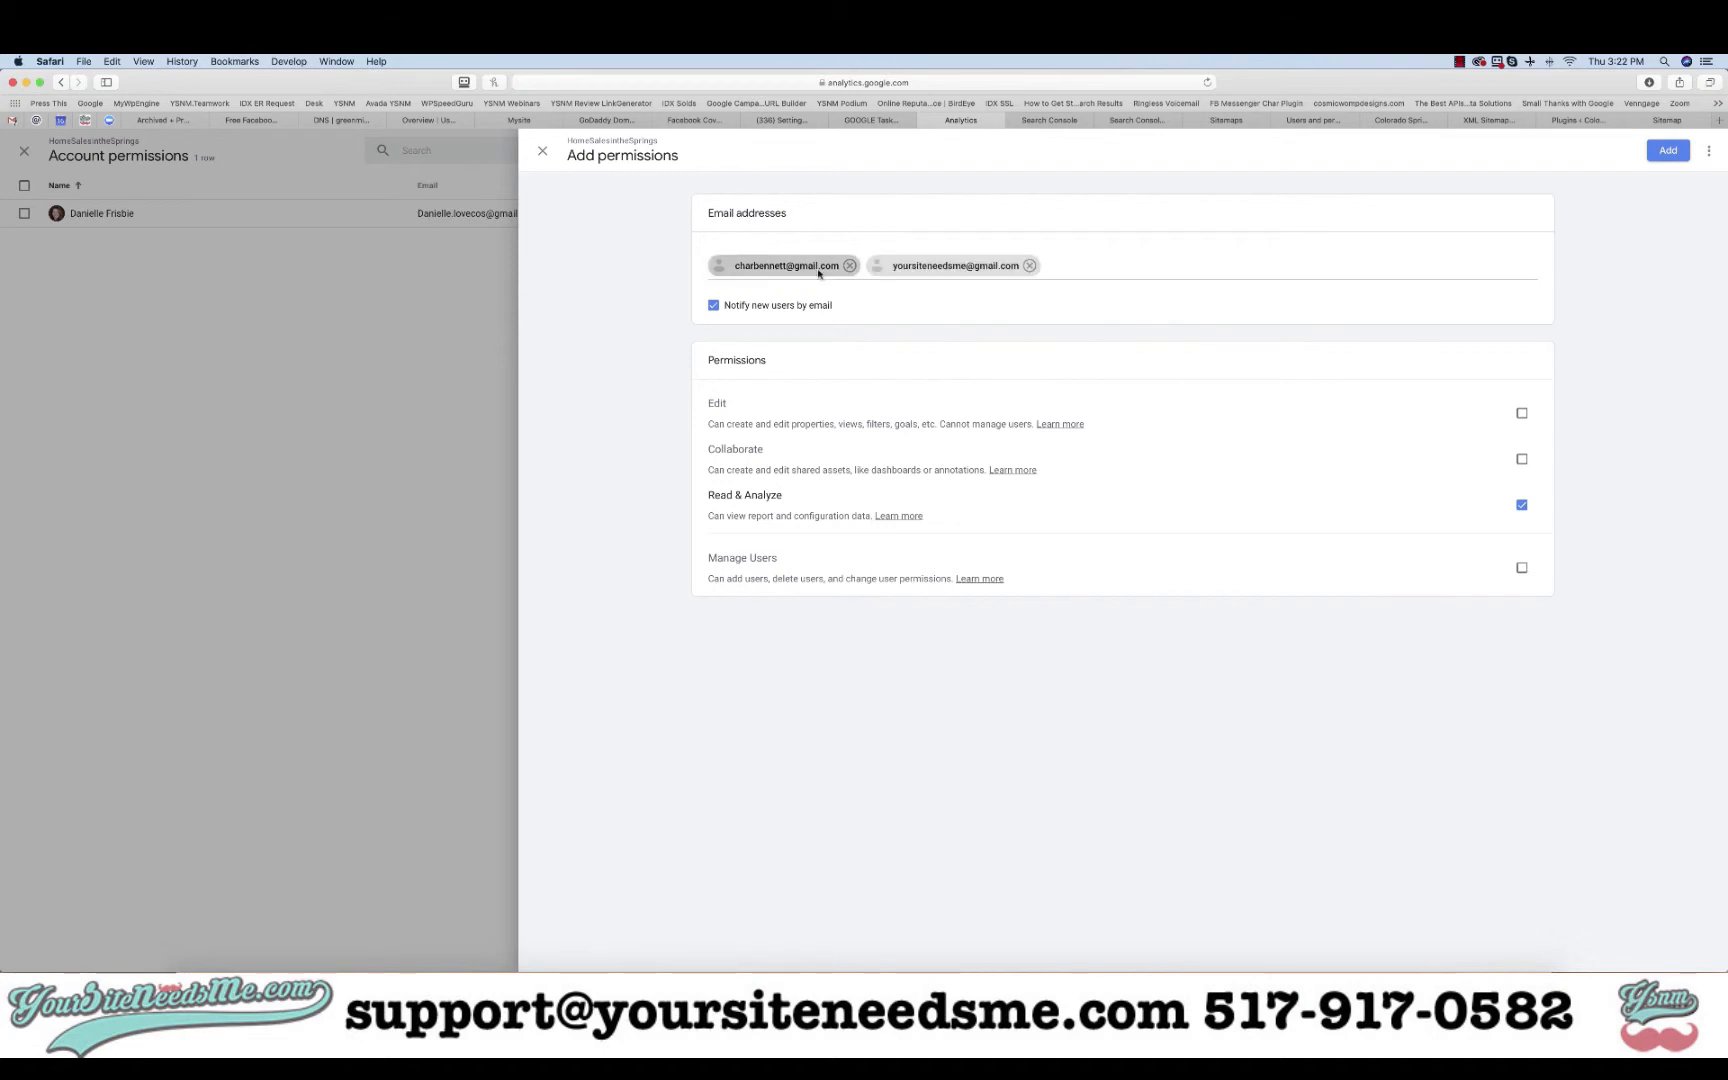
- Tick Edit and Collaborate permissions for both users, leaving Manage Users unchecked
{"action": "left_click", "coordinate": [1523, 414]}
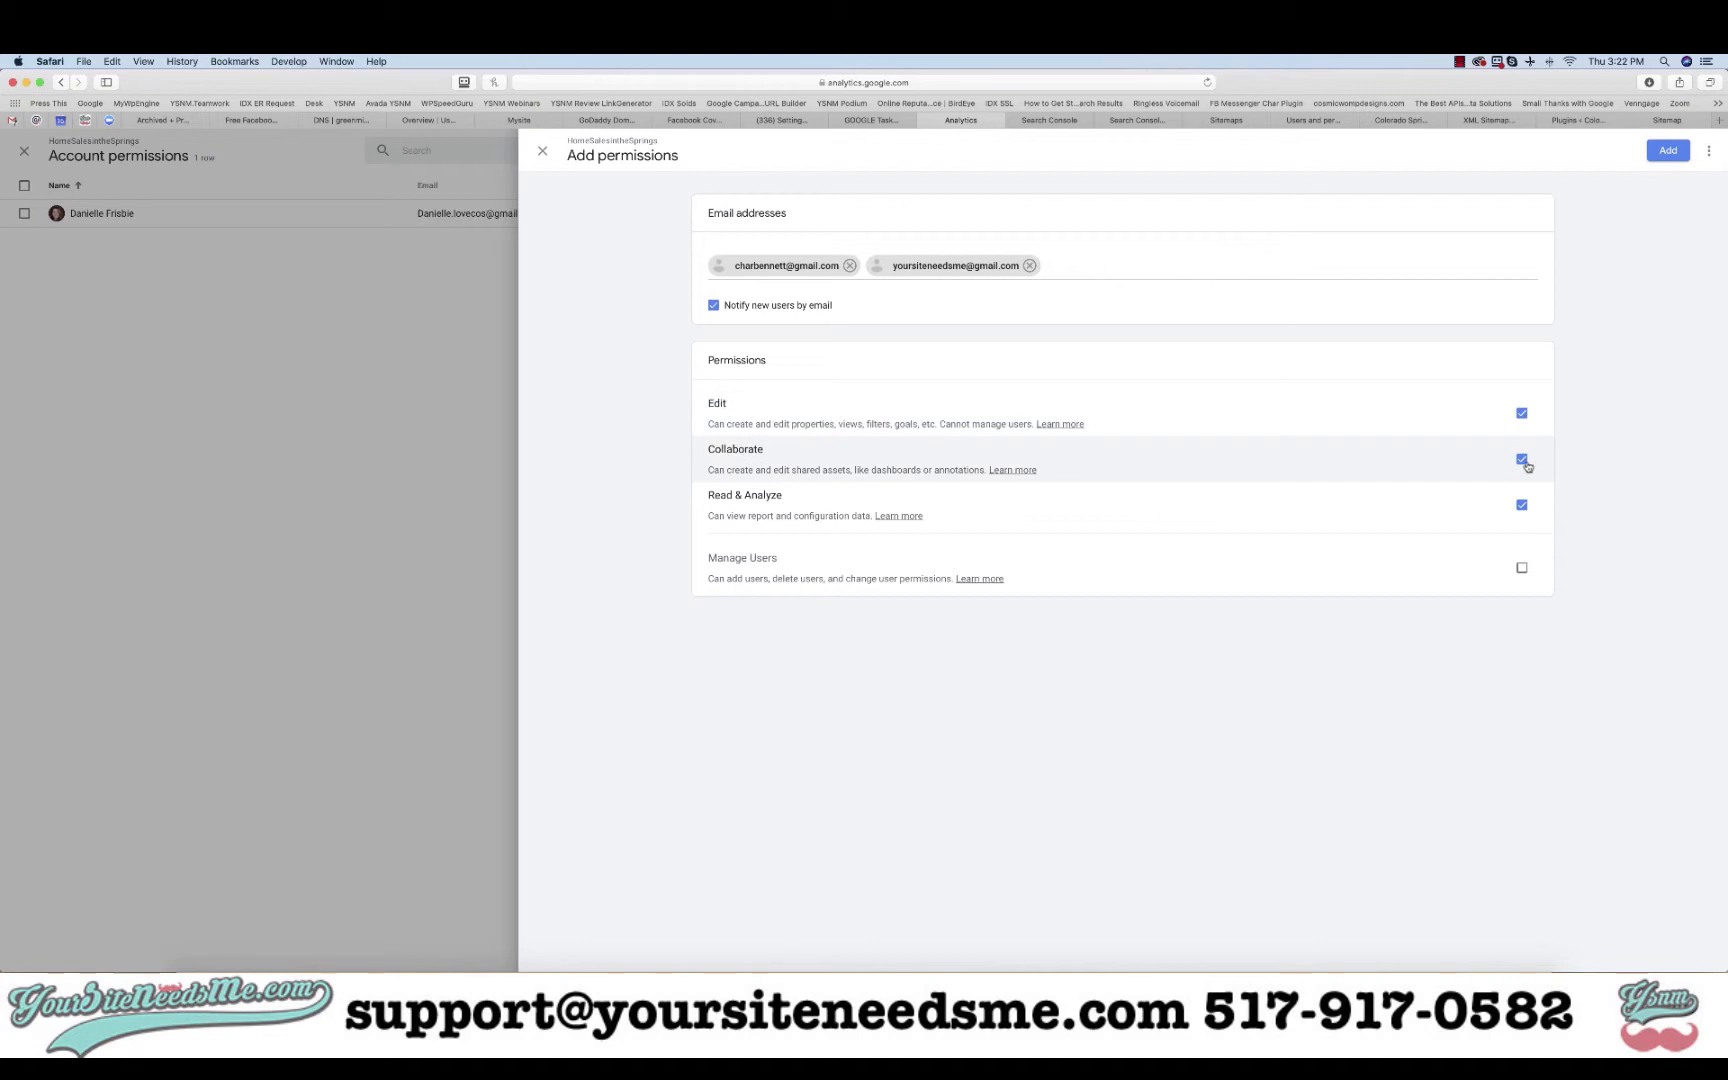
{"action": "left_click", "coordinate": [1521, 567]}
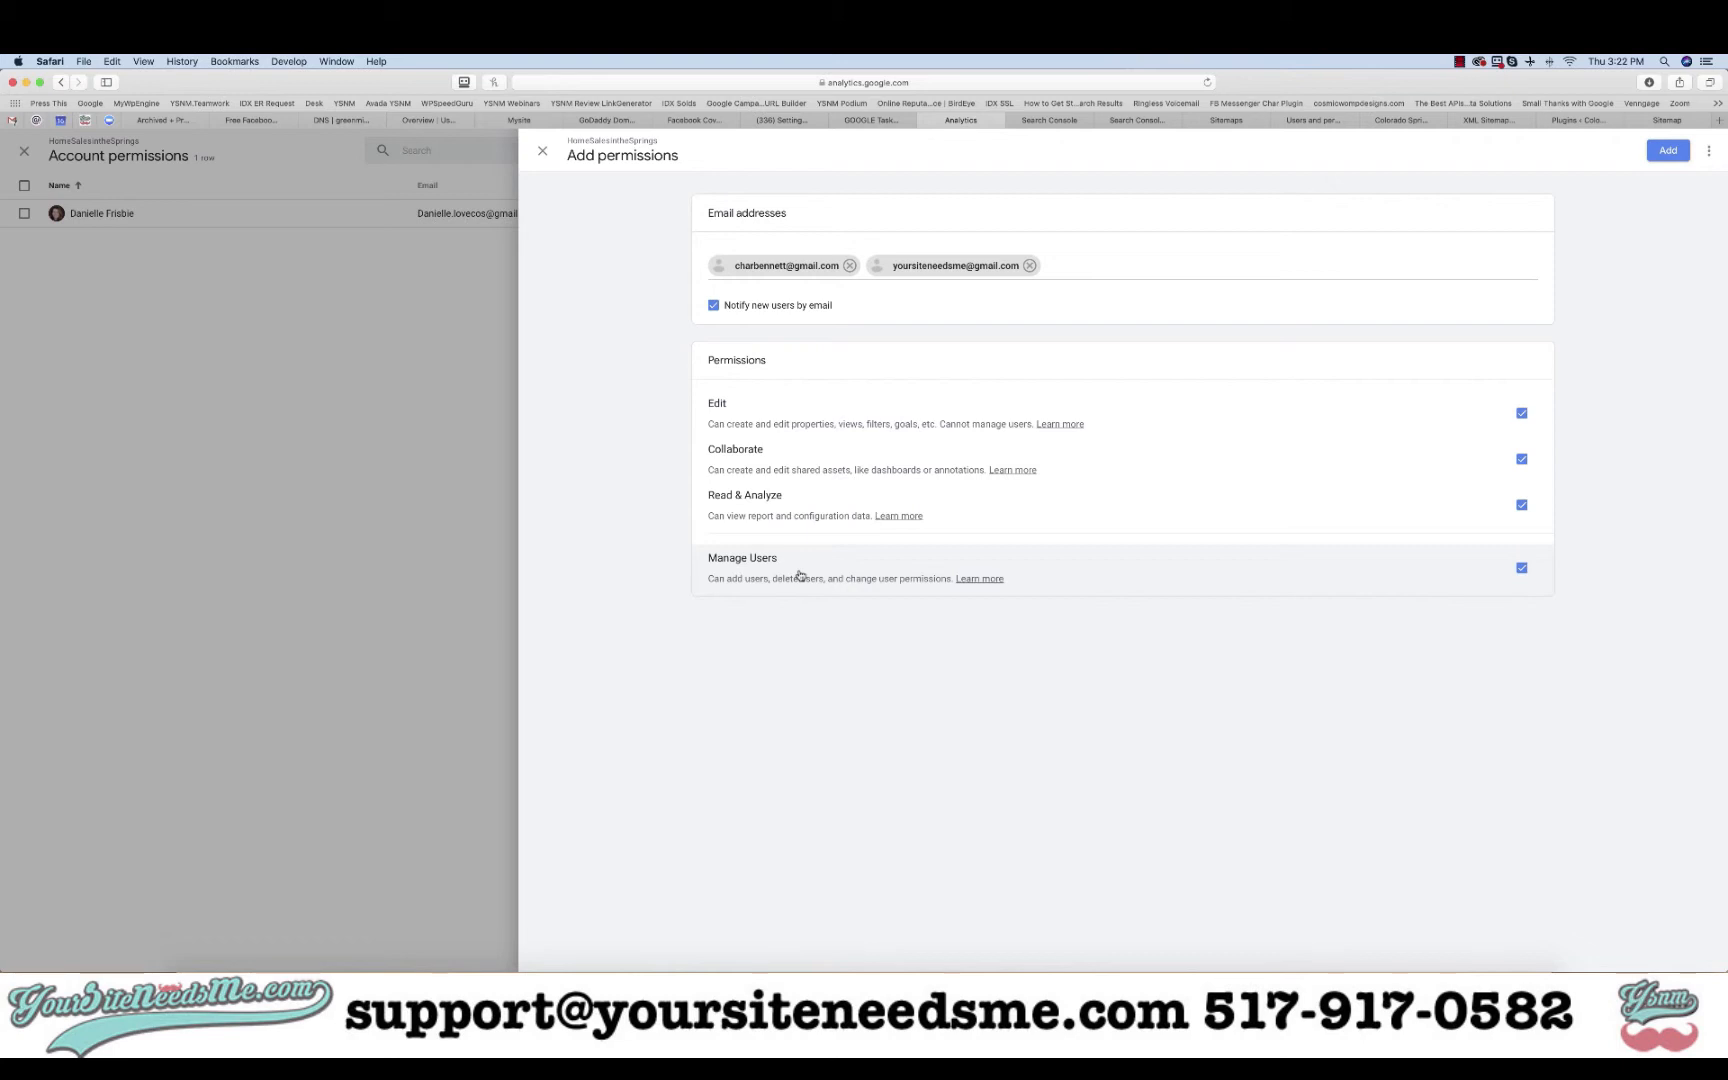
{"action": "left_click", "coordinate": [1521, 567]}
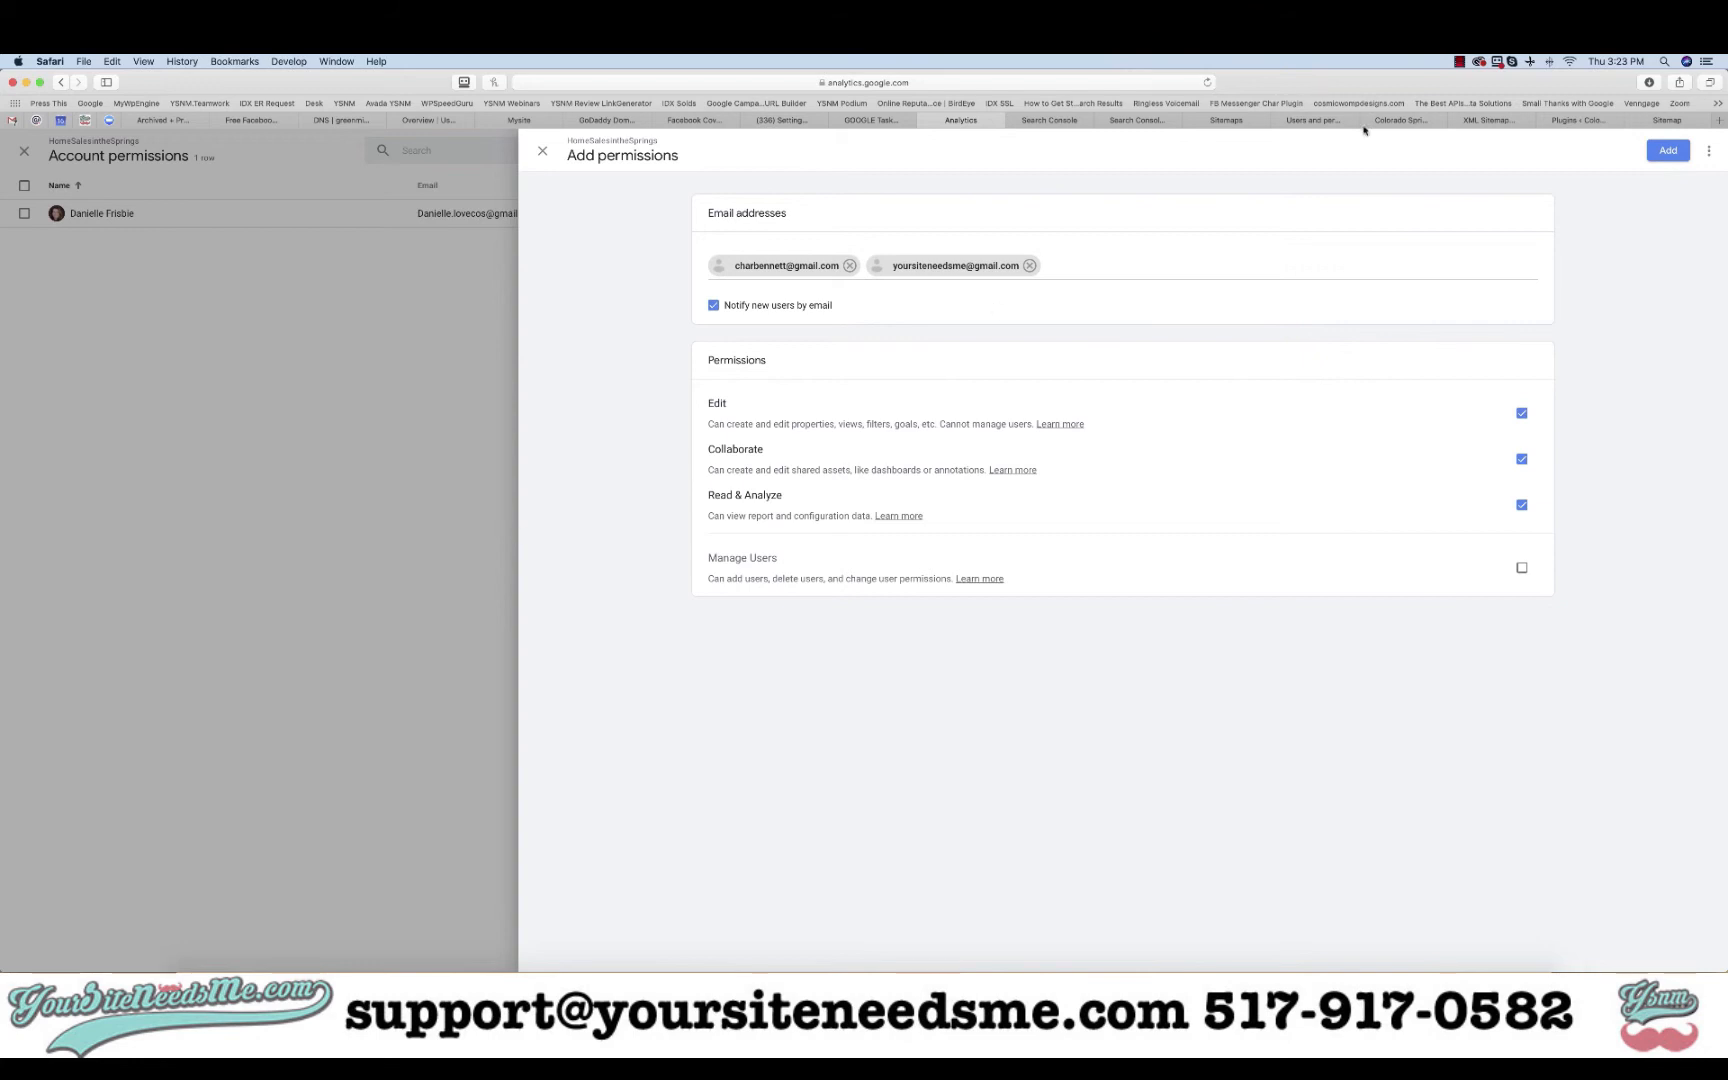
{"action": "left_click", "coordinate": [1459, 61]}
{"action": "left_click", "coordinate": [1490, 76]}
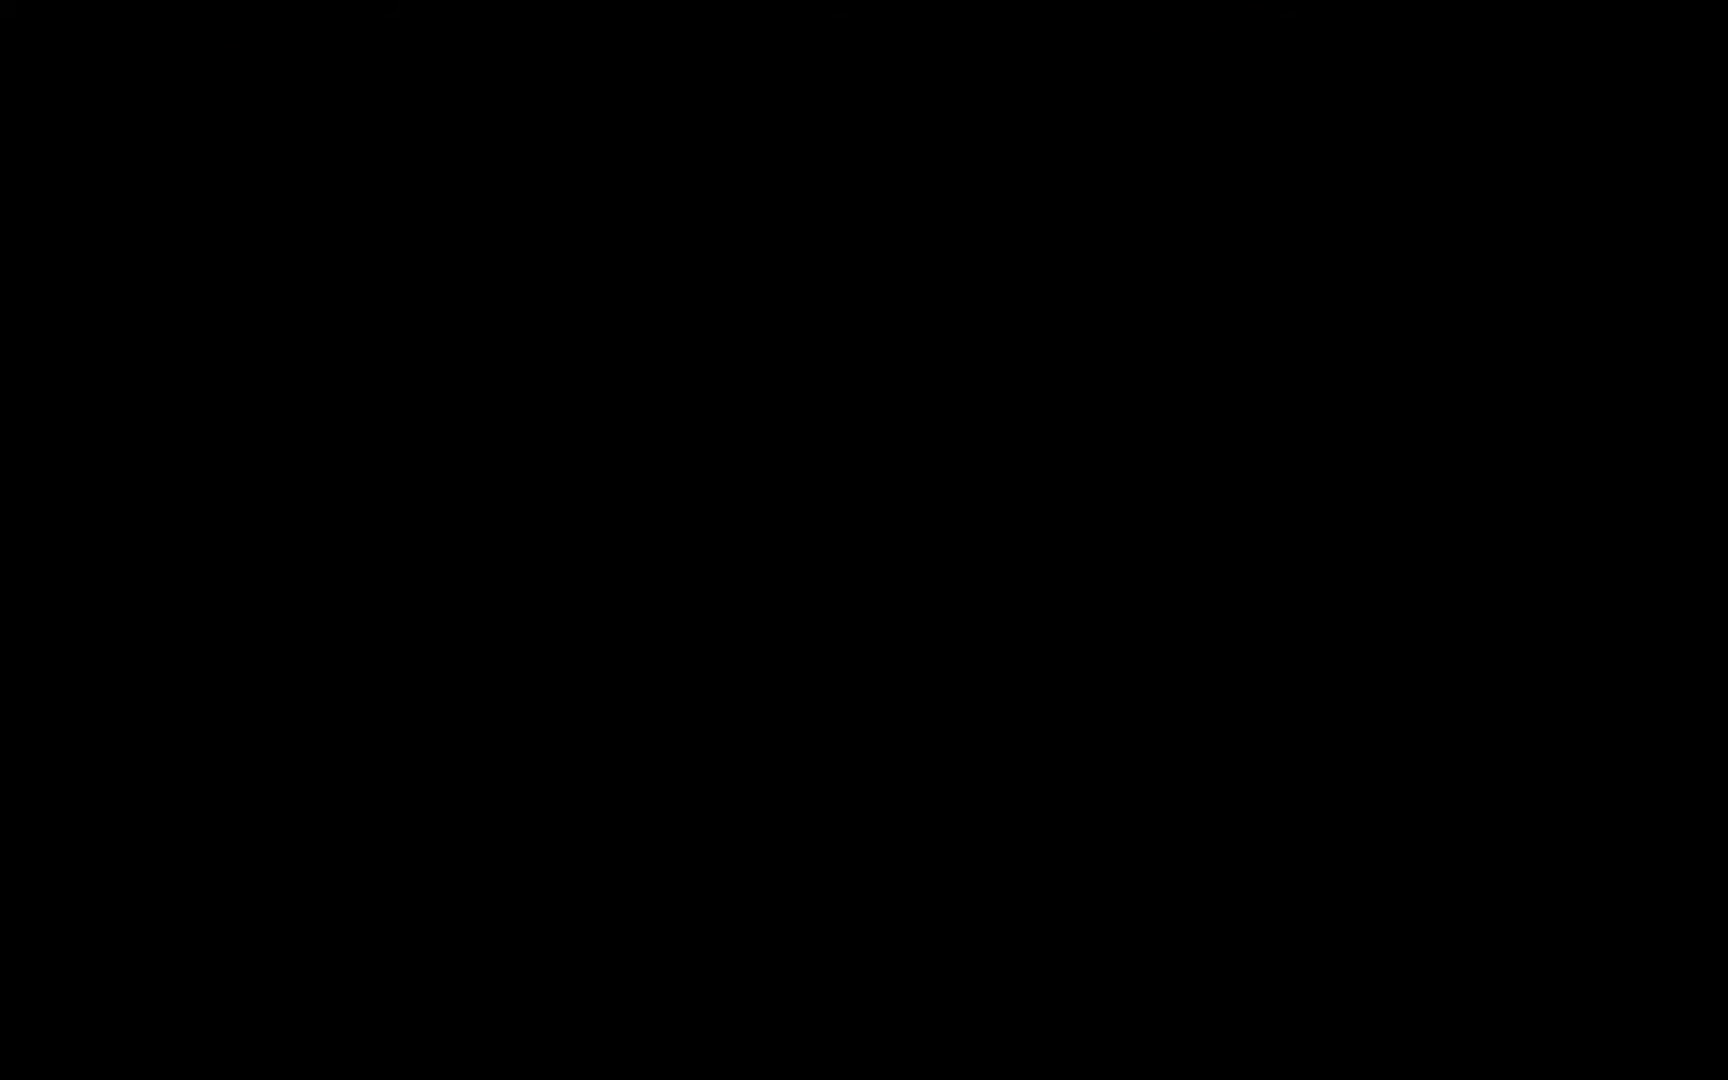